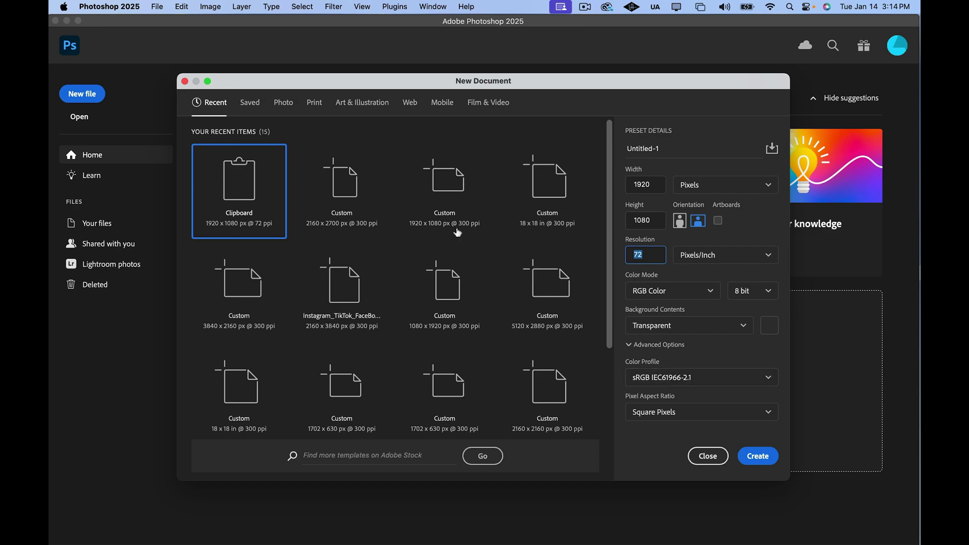
Step: Create a new document from the recent 2160 x 2700 px preset at 300 ppi
{"action": "left_click", "coordinate": [386, 192]}
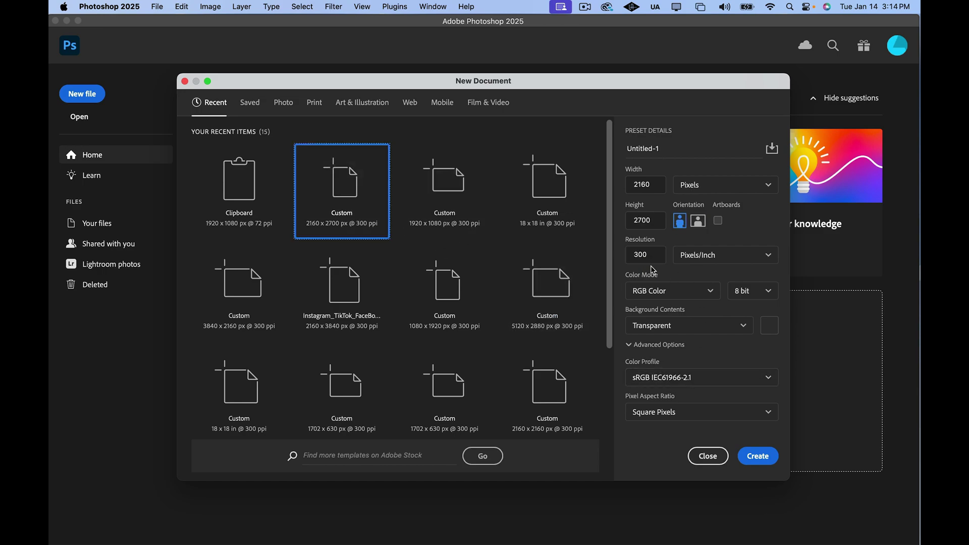
{"action": "left_click", "coordinate": [764, 453]}
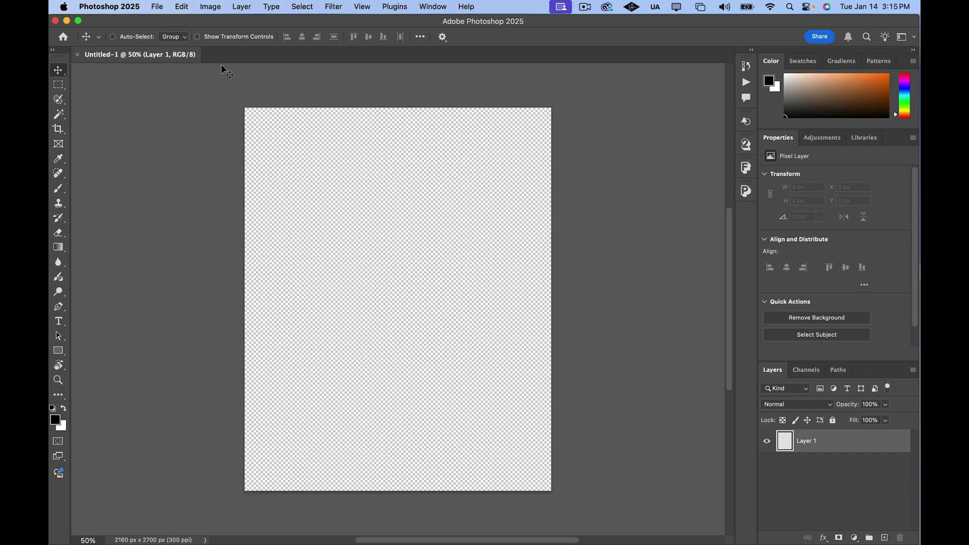
Step: Place IMG_0190.JPG as an embedded image filling the canvas, to serve as the poster reference
{"action": "left_click", "coordinate": [158, 9]}
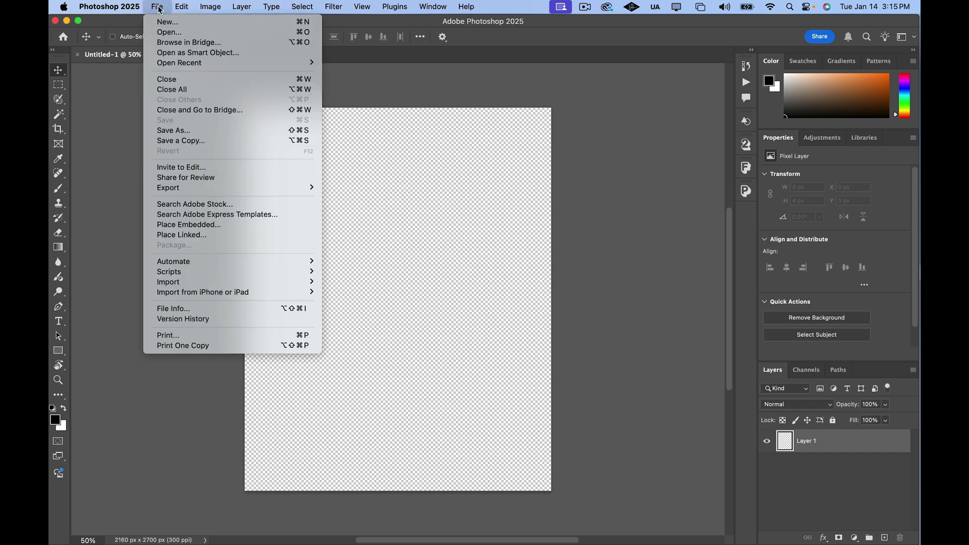
{"action": "left_click", "coordinate": [237, 228]}
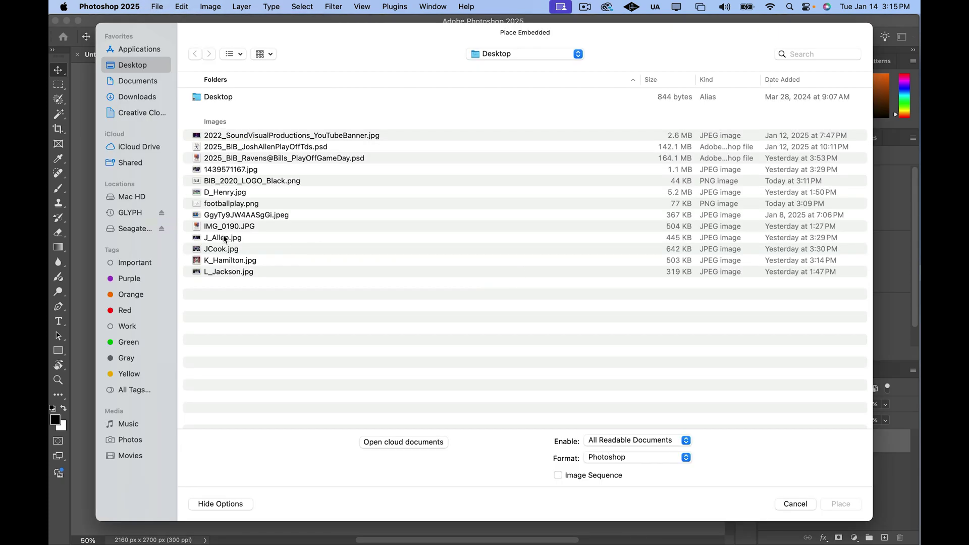
{"action": "left_click", "coordinate": [229, 227]}
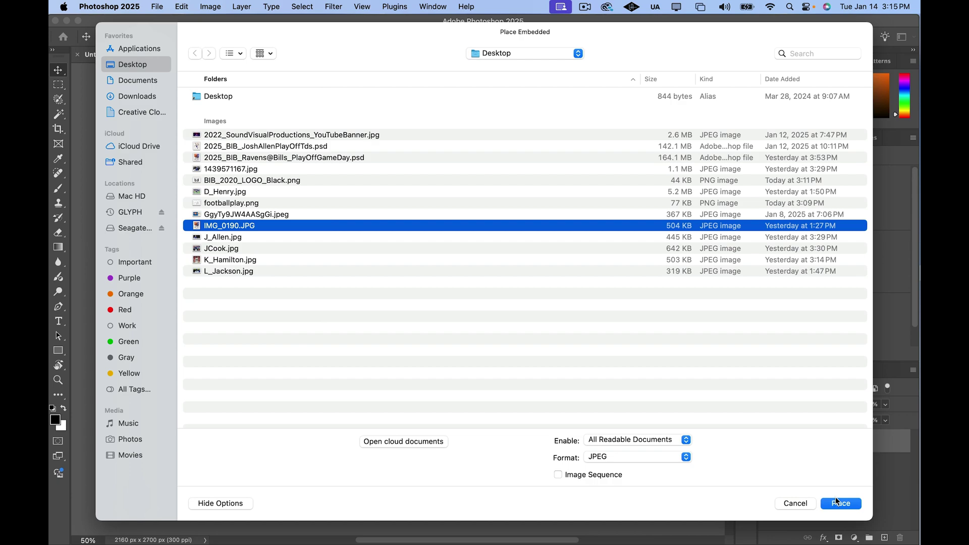
{"action": "left_click", "coordinate": [838, 503]}
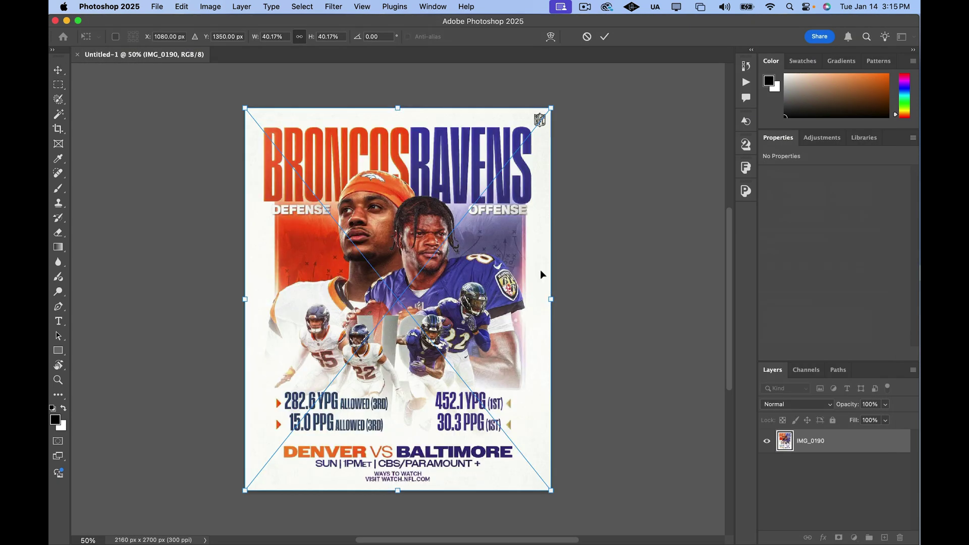
{"action": "key", "text": "Return"}
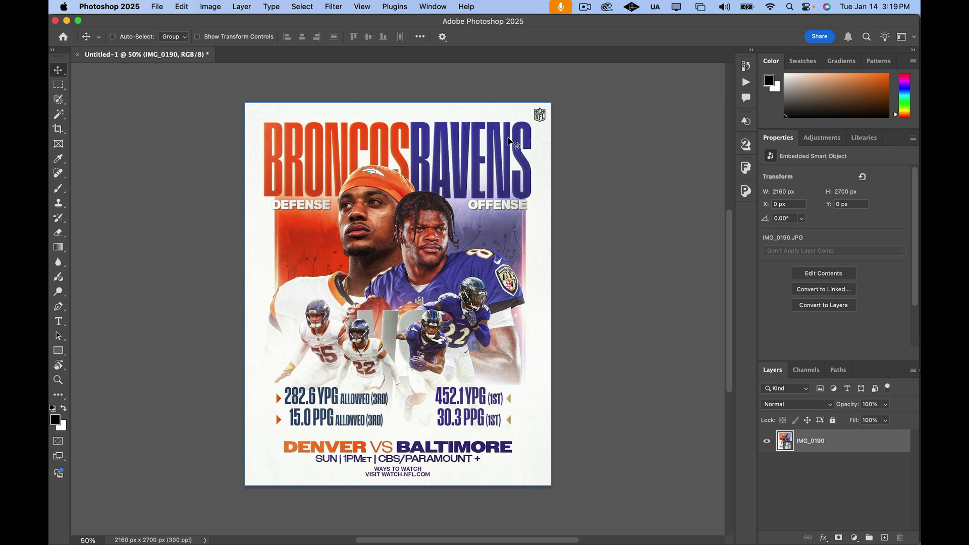
Step: Add an off-white (#f5f5f5) Solid Color fill layer above the reference poster
{"action": "left_click", "coordinate": [840, 495]}
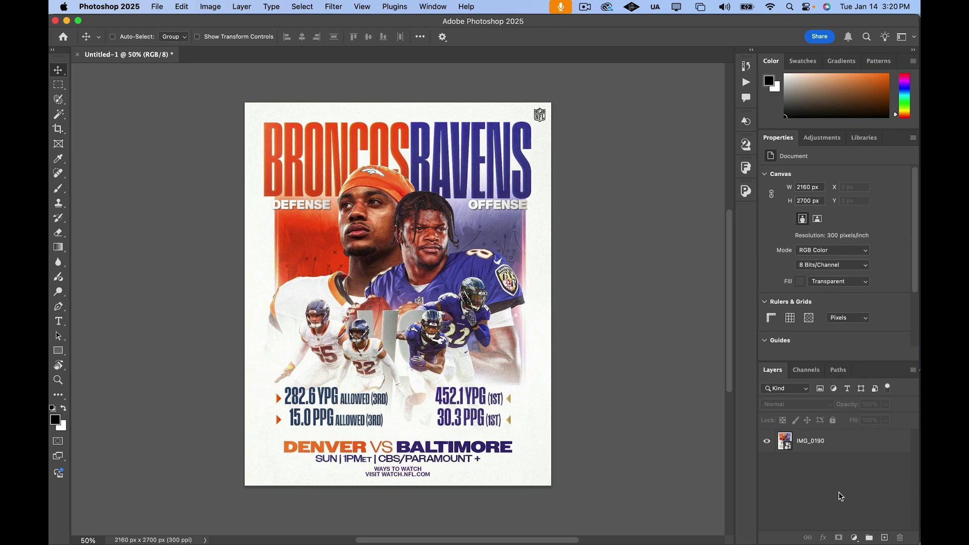
{"action": "left_click", "coordinate": [852, 538]}
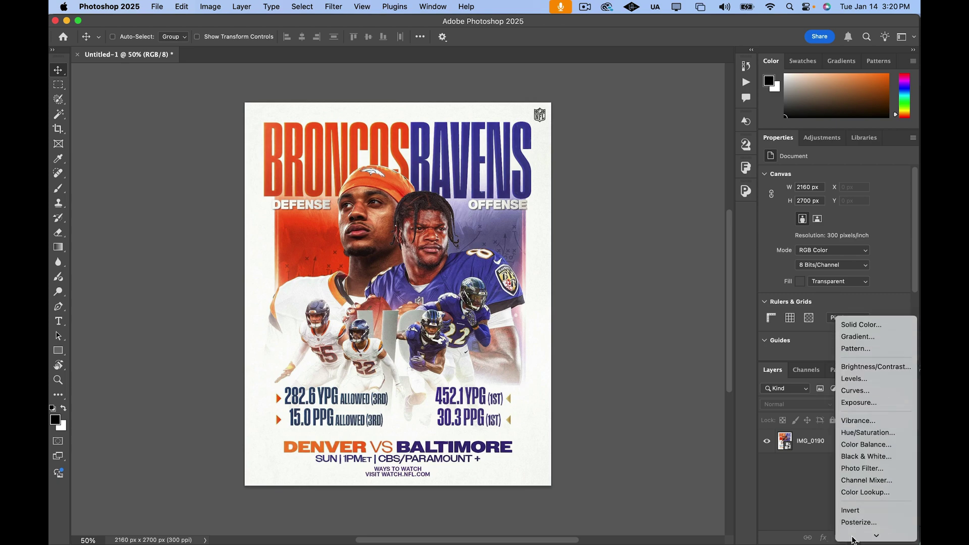
{"action": "left_click", "coordinate": [863, 303]}
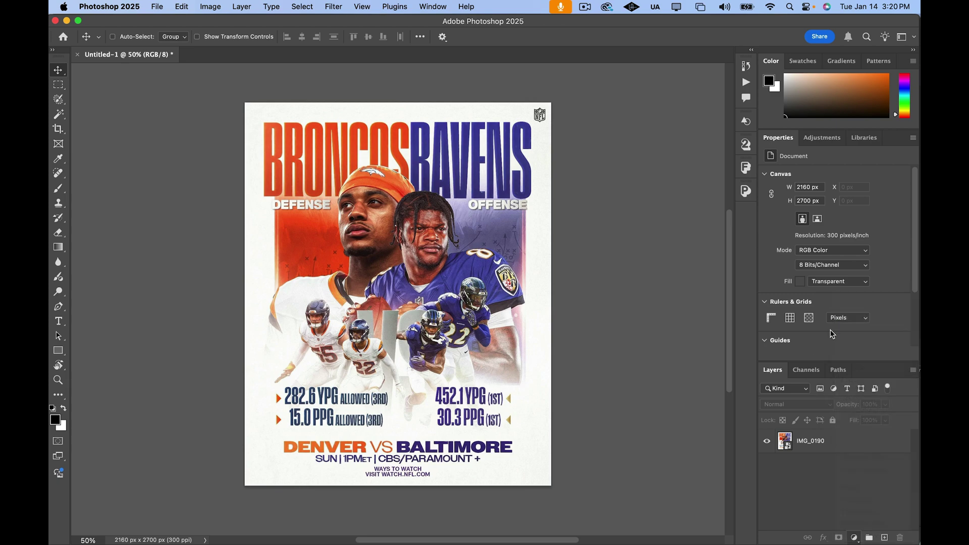
{"action": "left_click_drag", "start_coordinate": [610, 145], "coordinate": [609, 144]}
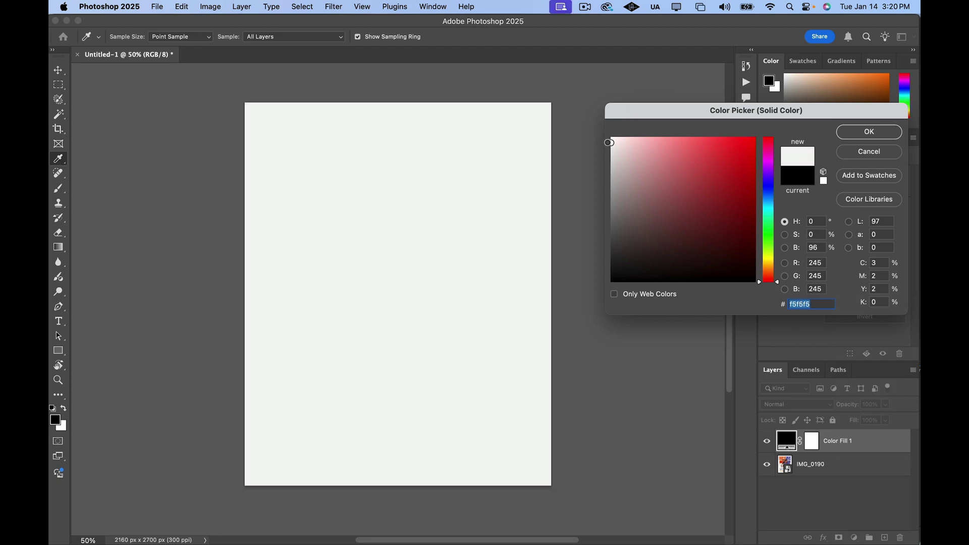
{"action": "left_click", "coordinate": [878, 132]}
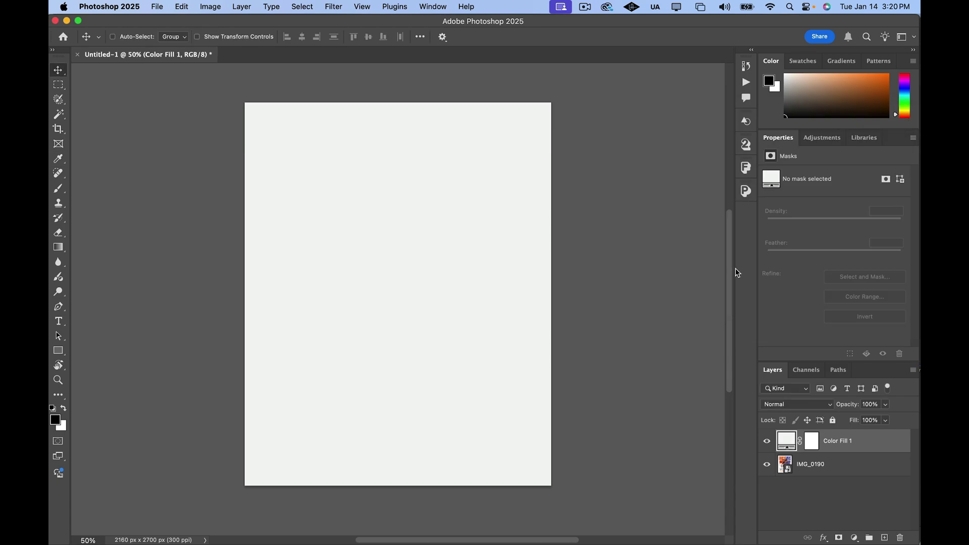
Step: Toggle the off-white fill layer's visibility to compare it with the poster, and leave it hidden
{"action": "left_click", "coordinate": [826, 464]}
{"action": "left_click_drag", "start_coordinate": [822, 487], "coordinate": [820, 449]}
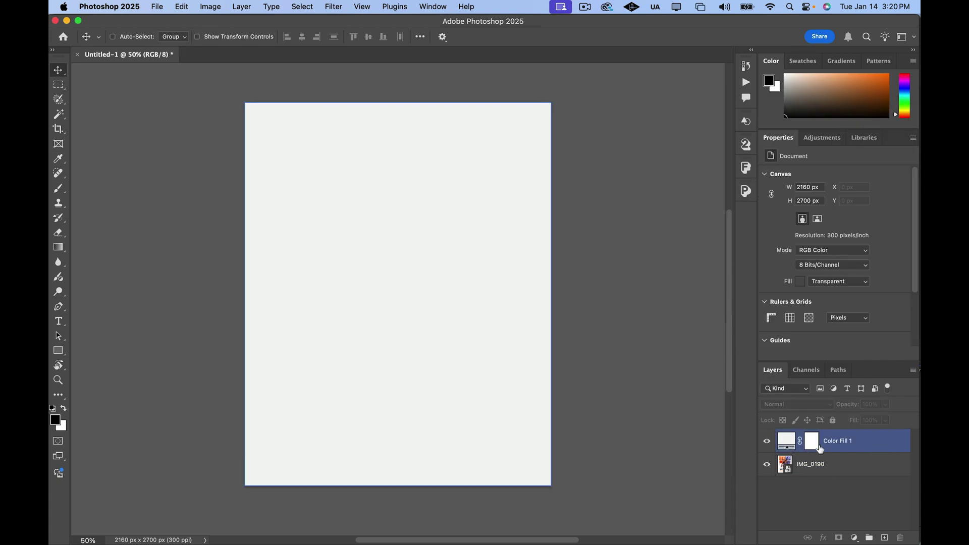
{"action": "left_click", "coordinate": [766, 443]}
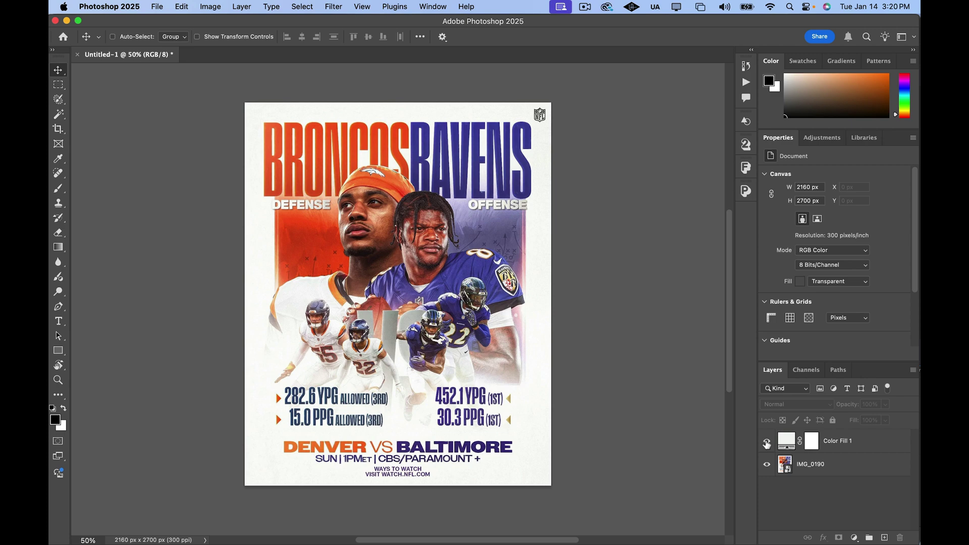
{"action": "left_click", "coordinate": [767, 443]}
{"action": "left_click", "coordinate": [767, 444]}
{"action": "left_click", "coordinate": [766, 444]}
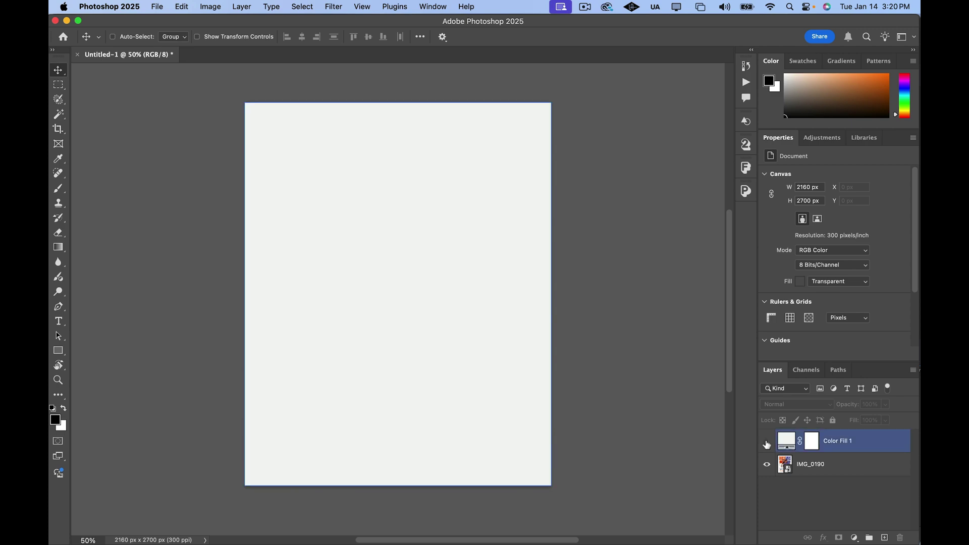
{"action": "left_click", "coordinate": [767, 443]}
Step: Set the Rectangle tool's fill to the recent purple and sample the purple of the Ravens number 8 jersey on the poster layer
{"action": "left_click", "coordinate": [840, 468]}
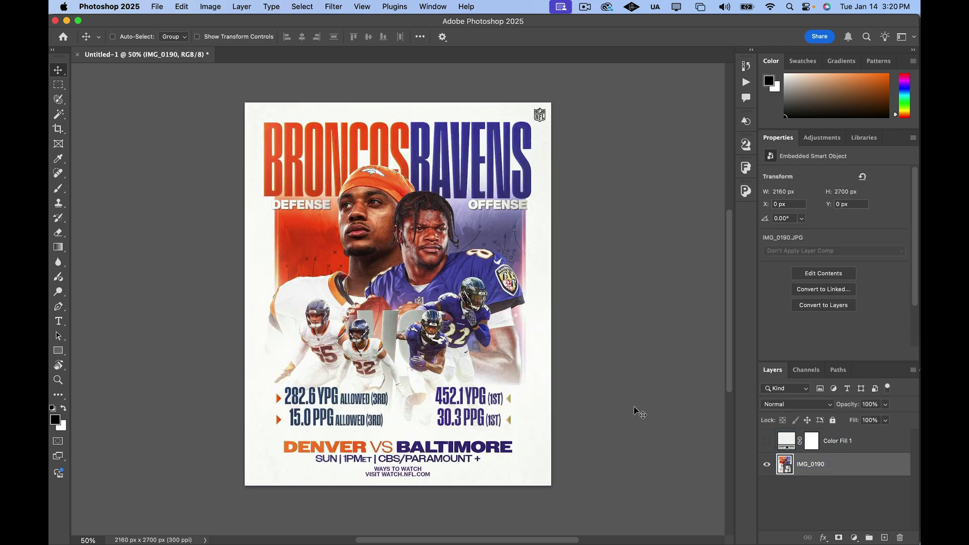
{"action": "key", "text": "u"}
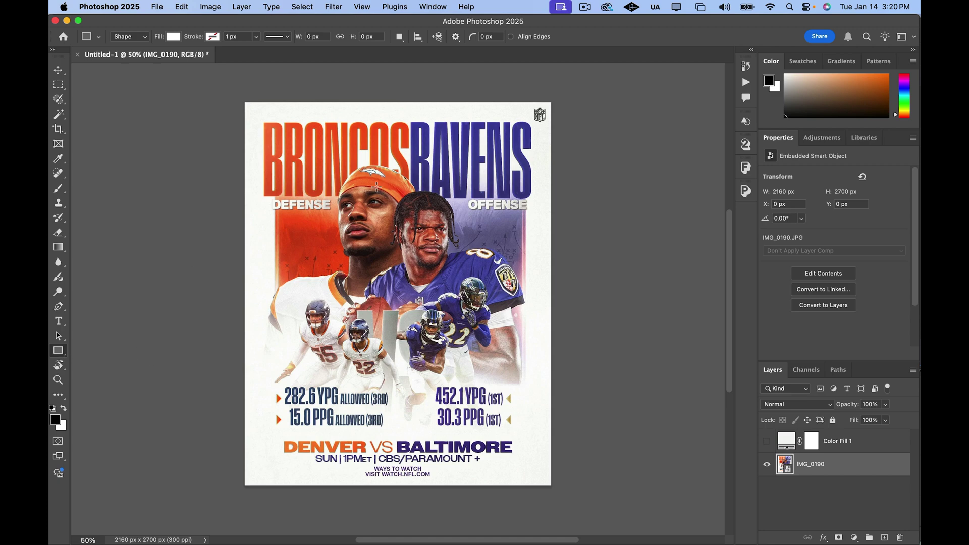
{"action": "left_click", "coordinate": [173, 38]}
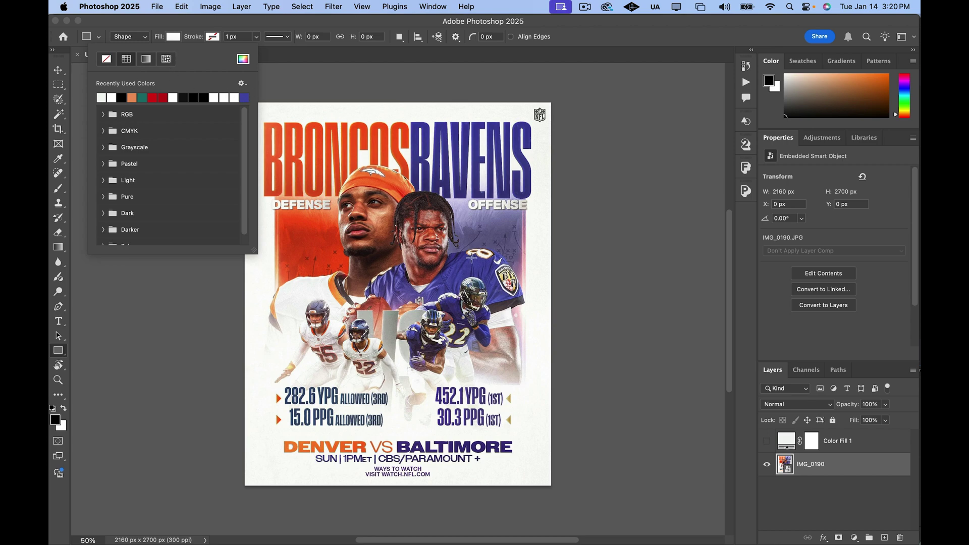
{"action": "left_click", "coordinate": [244, 97]}
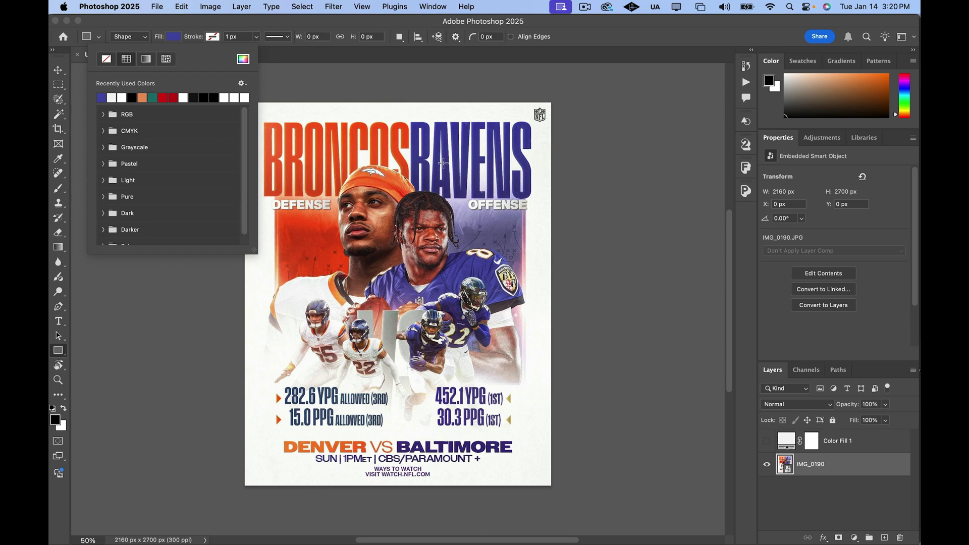
{"action": "key", "text": "i"}
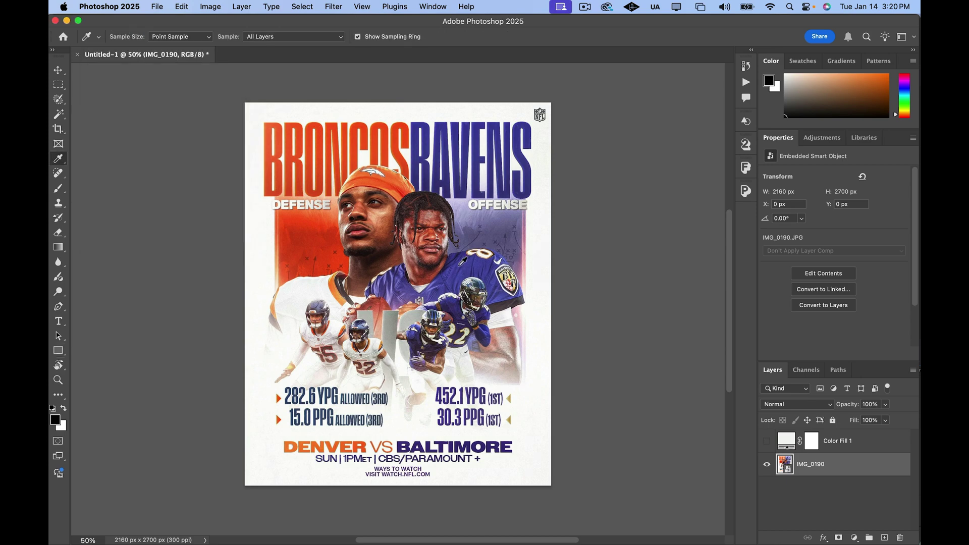
{"action": "left_click", "coordinate": [463, 261]}
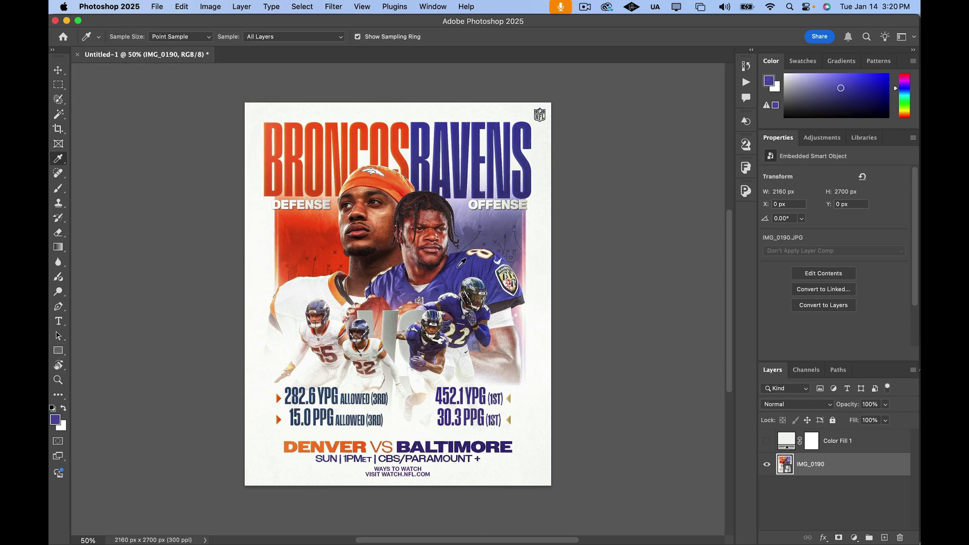
{"action": "left_click", "coordinate": [460, 262]}
Step: Draw a purple rectangle about 886 x 1851 px over the left half of the poster, directly above the reference layer
{"action": "key", "text": "u"}
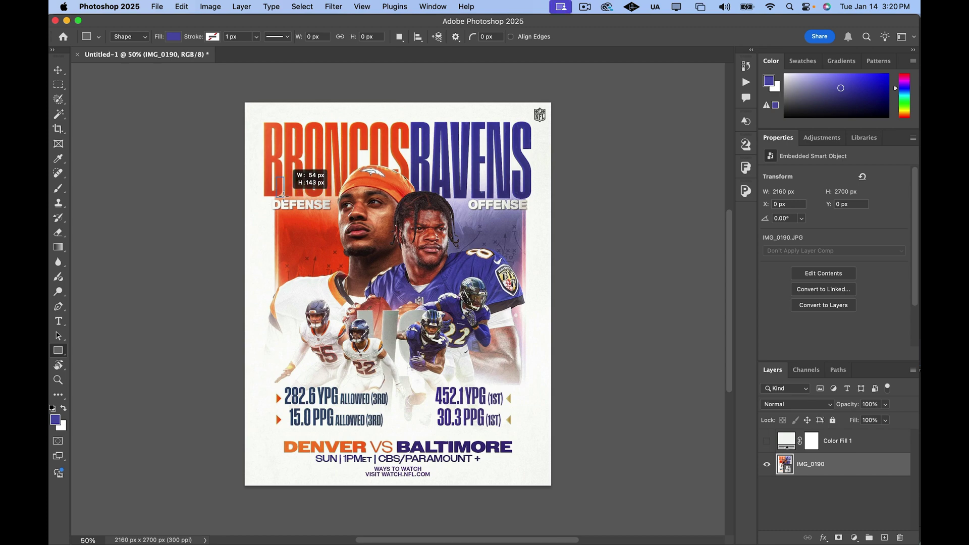
{"action": "left_click_drag", "start_coordinate": [277, 177], "coordinate": [402, 439]}
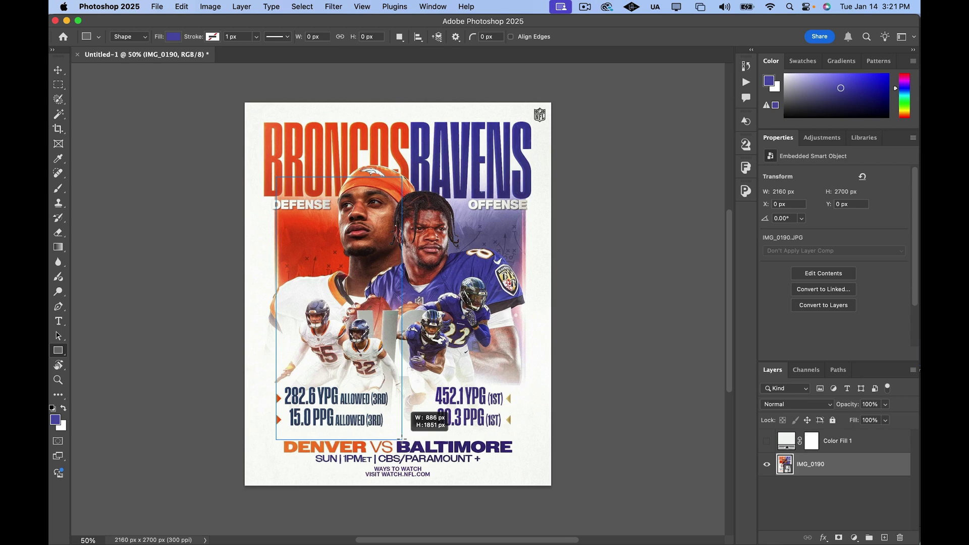
{"action": "left_click_drag", "start_coordinate": [402, 439], "coordinate": [402, 439]}
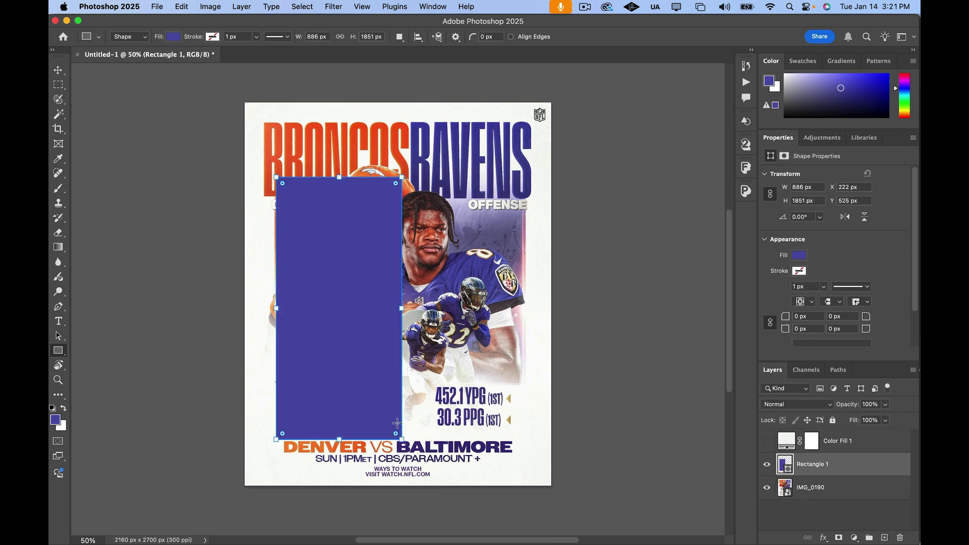
{"action": "left_click", "coordinate": [58, 70]}
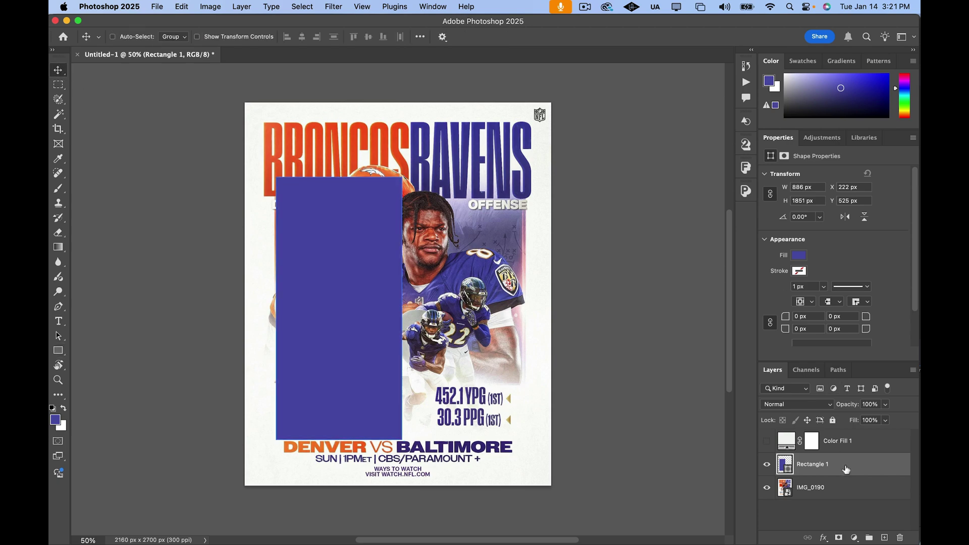
Step: Duplicate the purple rectangle as a red copy and move it flush against the original's right edge
{"action": "key", "text": "super+j"}
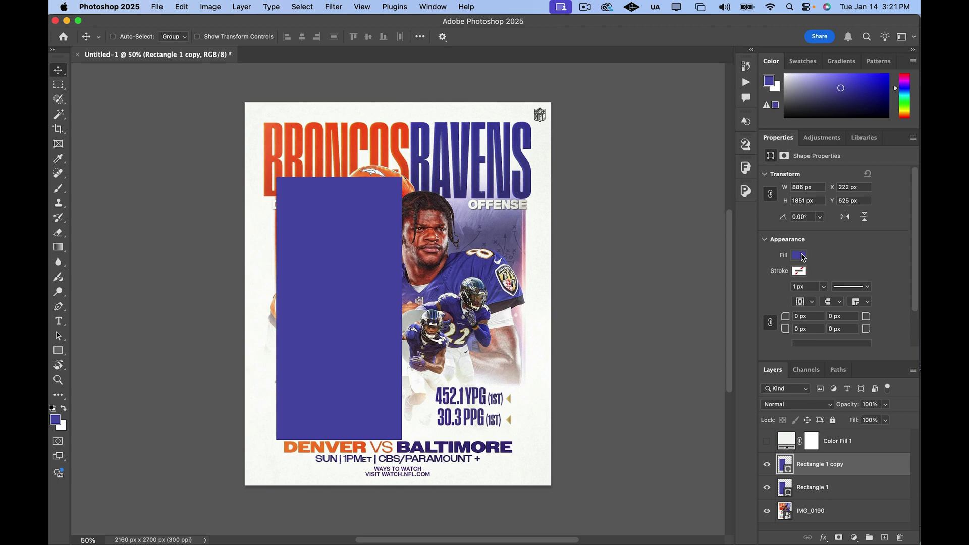
{"action": "left_click", "coordinate": [799, 255]}
{"action": "left_click", "coordinate": [836, 316]}
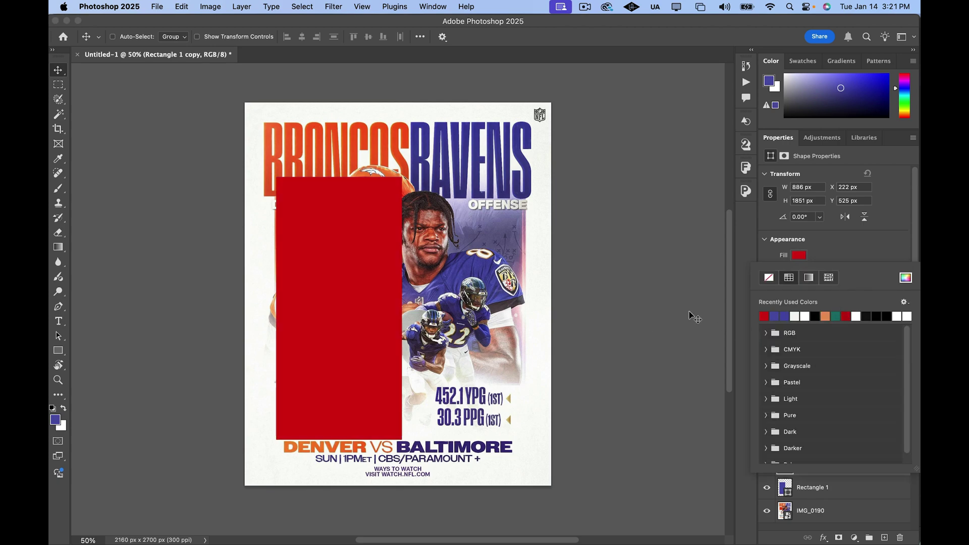
{"action": "left_click", "coordinate": [270, 236], "text": "super"}
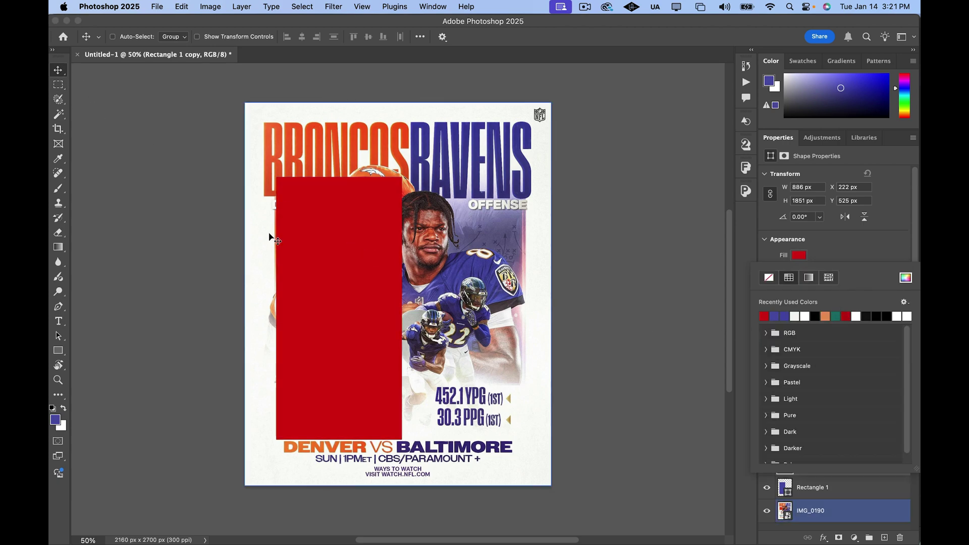
{"action": "left_click", "coordinate": [331, 281], "text": "super"}
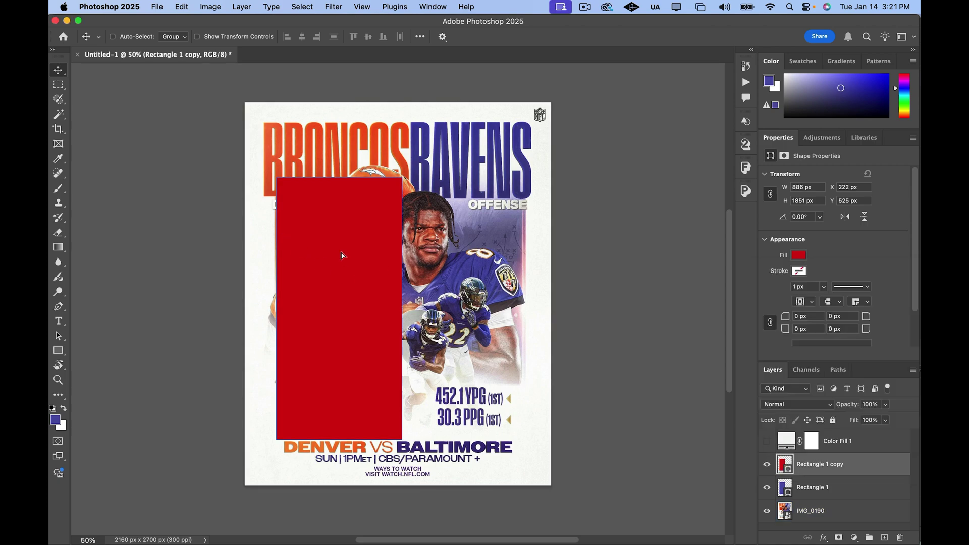
{"action": "left_click_drag", "start_coordinate": [341, 255], "coordinate": [470, 255]}
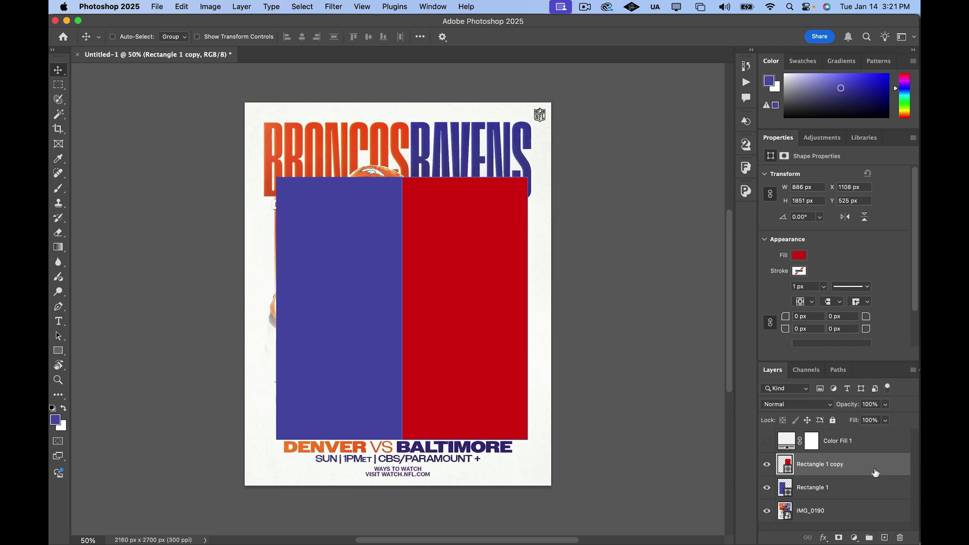
Step: Shift both rectangles together about 30 px to the left to centre them horizontally on the poster
{"action": "left_click", "coordinate": [869, 486], "text": "shift"}
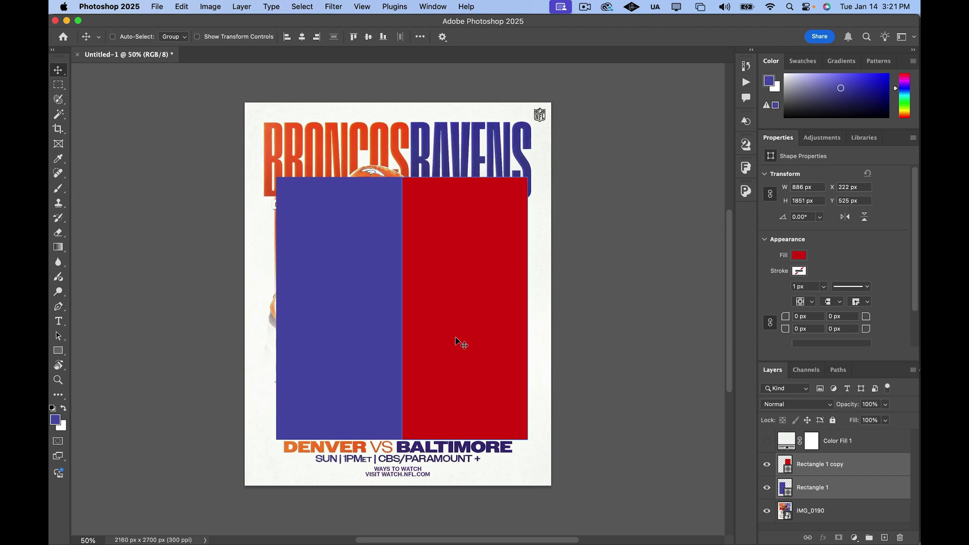
{"action": "key", "text": "Left"}
{"action": "key", "text": "Left"}
{"action": "key", "text": "Left"}
{"action": "key", "text": "Left"}
{"action": "key", "text": "Left"}
{"action": "key", "text": "Left"}
{"action": "key", "text": "Left"}
{"action": "key", "text": "Left"}
{"action": "key", "text": "Left"}
{"action": "key", "text": "Left"}
{"action": "key", "text": "Left"}
{"action": "key", "text": "Left"}
{"action": "key", "text": "Left"}
{"action": "key", "text": "Left"}
{"action": "key", "text": "Left"}
{"action": "key", "text": "Left"}
{"action": "key", "text": "Left"}
{"action": "key", "text": "Left"}
{"action": "key", "text": "Left"}
{"action": "key", "text": "Left"}
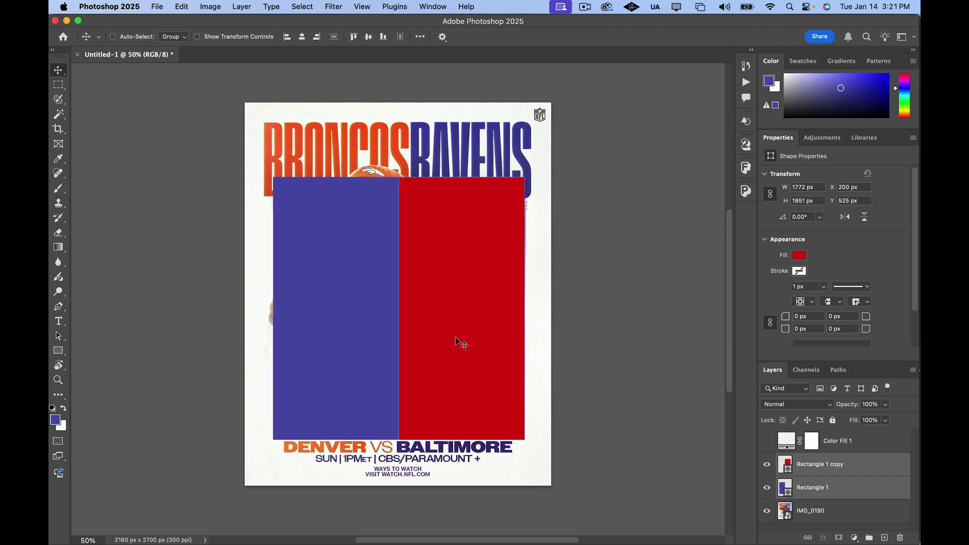
{"action": "key", "text": "Left"}
{"action": "key", "text": "Left"}
{"action": "key", "text": "Left"}
{"action": "key", "text": "Left"}
{"action": "key", "text": "Left"}
{"action": "key", "text": "Left"}
{"action": "key", "text": "Left"}
{"action": "key", "text": "Left"}
{"action": "key", "text": "Left"}
{"action": "key", "text": "Left"}
{"action": "key", "text": "Left"}
{"action": "key", "text": "Left"}
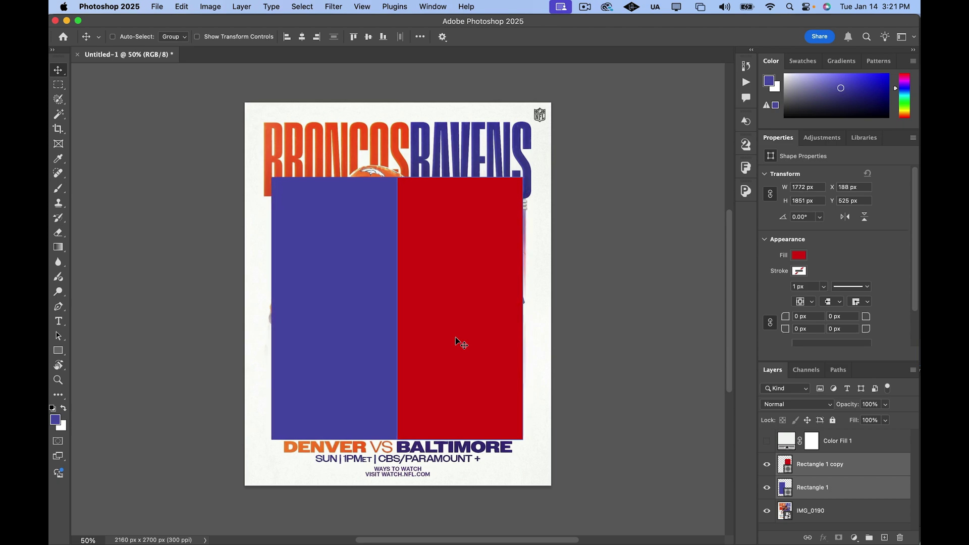
{"action": "key", "text": "Left"}
{"action": "key", "text": "Left"}
{"action": "key", "text": "Left"}
{"action": "key", "text": "Left"}
{"action": "key", "text": "Right"}
{"action": "key", "text": "Right"}
{"action": "key", "text": "Right"}
{"action": "key", "text": "Right"}
{"action": "key", "text": "Right"}
{"action": "key", "text": "Right"}
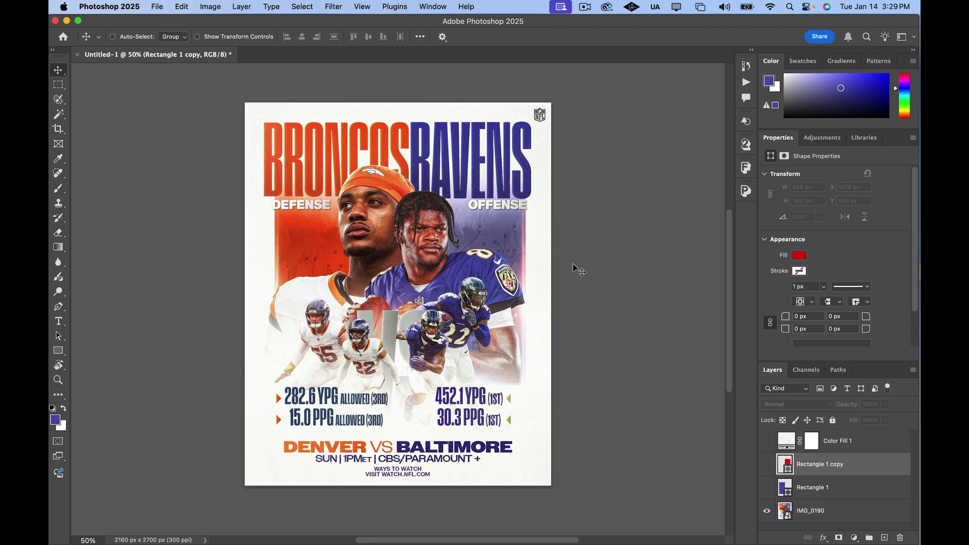
Step: Place the crumpled paper image IMG_1766-1.jpg as an embedded layer at its default fitted size
{"action": "left_click", "coordinate": [158, 7]}
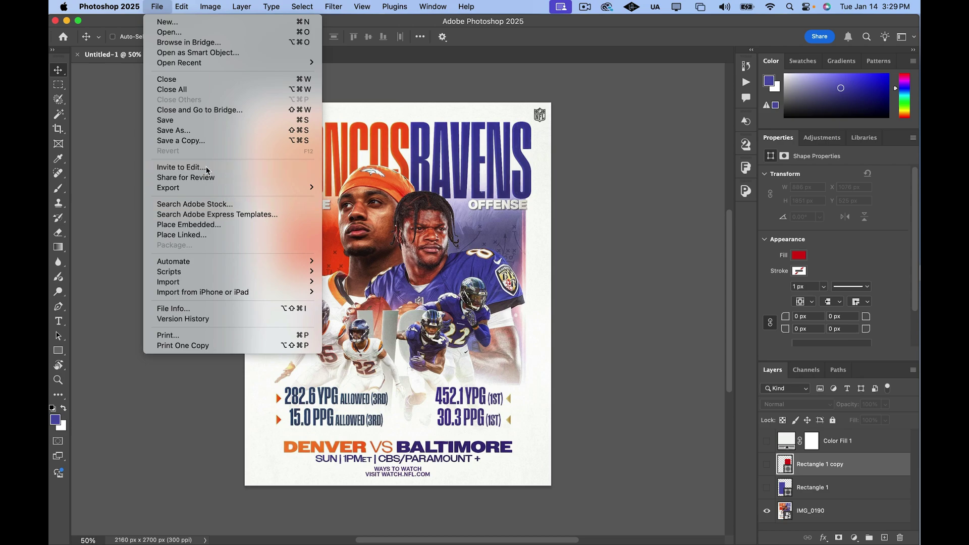
{"action": "left_click", "coordinate": [214, 225]}
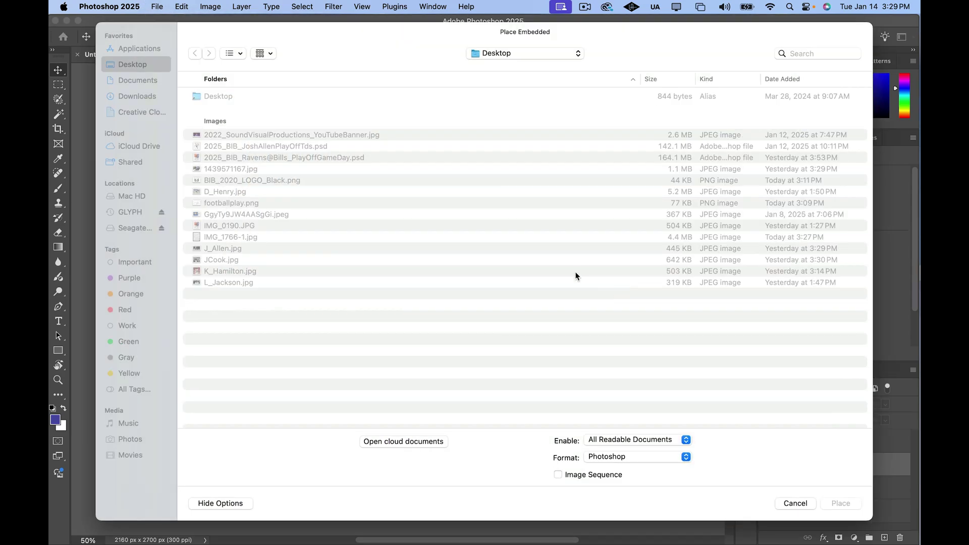
{"action": "left_click", "coordinate": [227, 239]}
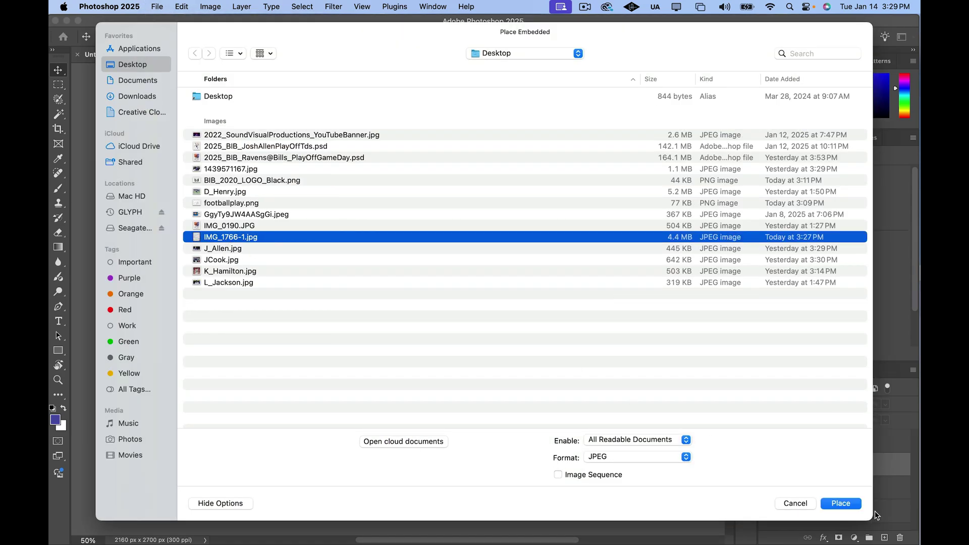
{"action": "left_click", "coordinate": [841, 503]}
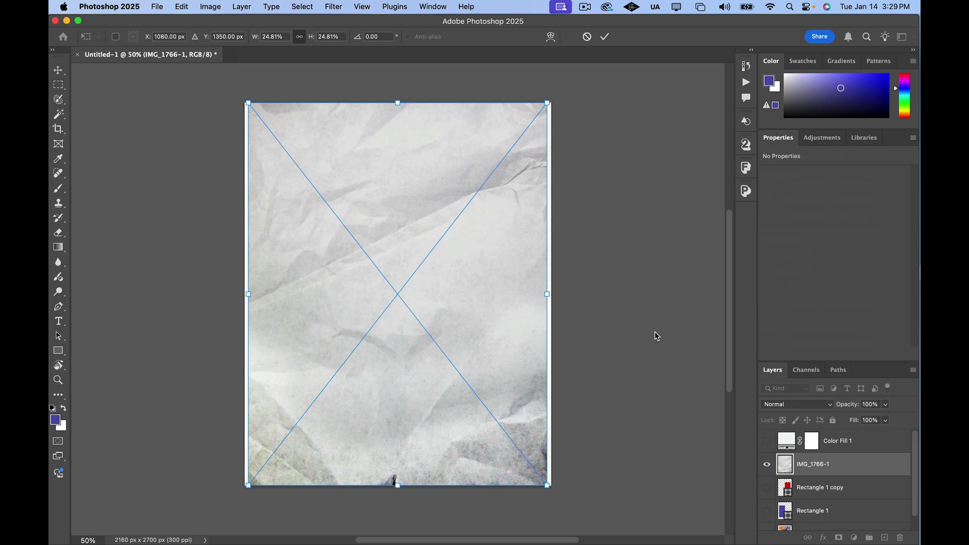
{"action": "key", "text": "Return"}
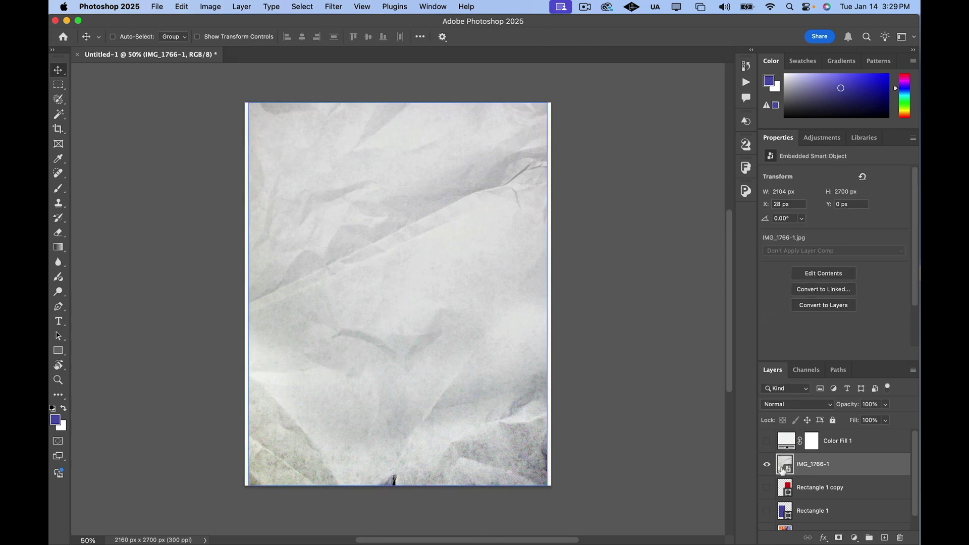
Step: Show the off-white colour fill and both rectangles, and move the colour fill layer directly beneath the purple rectangle
{"action": "left_click", "coordinate": [767, 443]}
{"action": "left_click", "coordinate": [765, 486]}
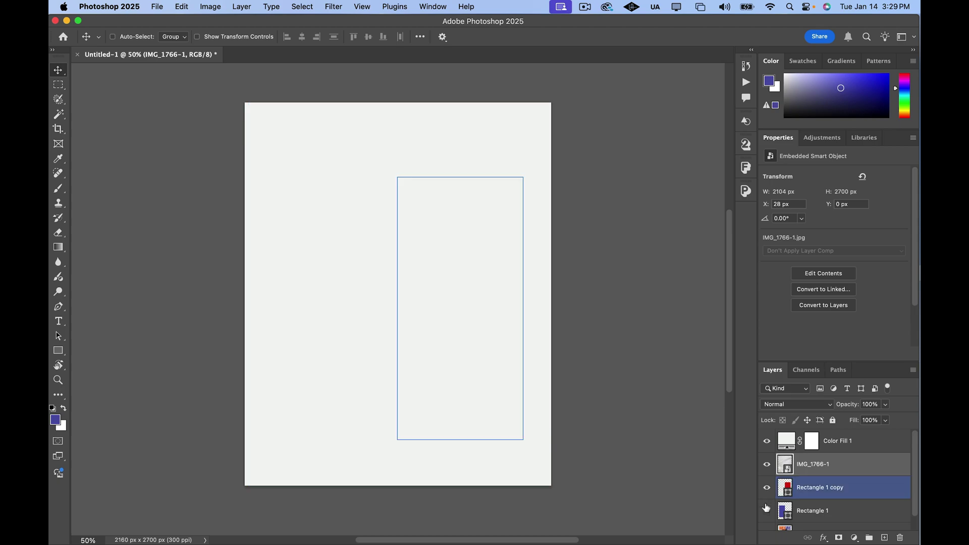
{"action": "left_click", "coordinate": [766, 510]}
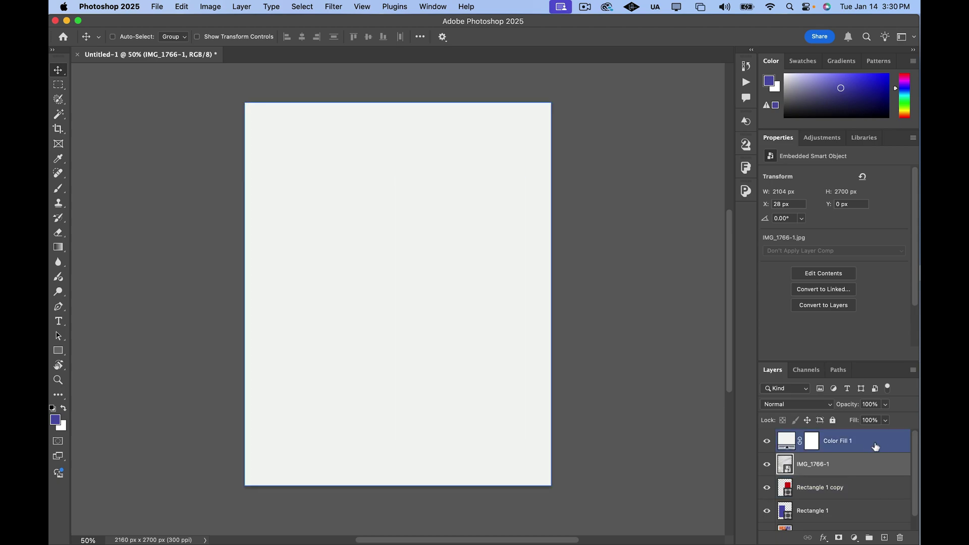
{"action": "left_click_drag", "start_coordinate": [877, 445], "coordinate": [856, 514]}
{"action": "left_click", "coordinate": [856, 498]}
{"action": "left_click", "coordinate": [850, 463]}
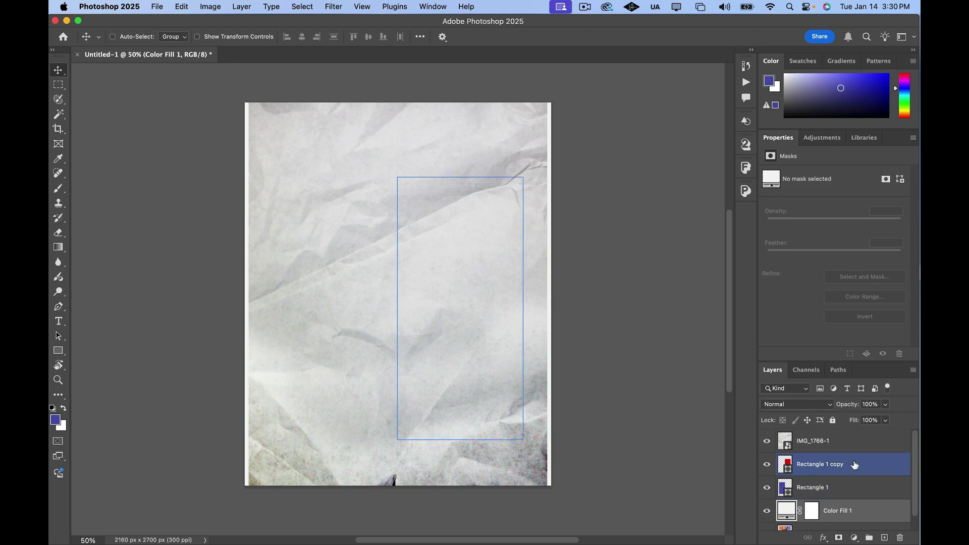
Step: Clip the crumpled paper texture layer to the red rectangle beneath it
{"action": "left_click", "coordinate": [853, 443]}
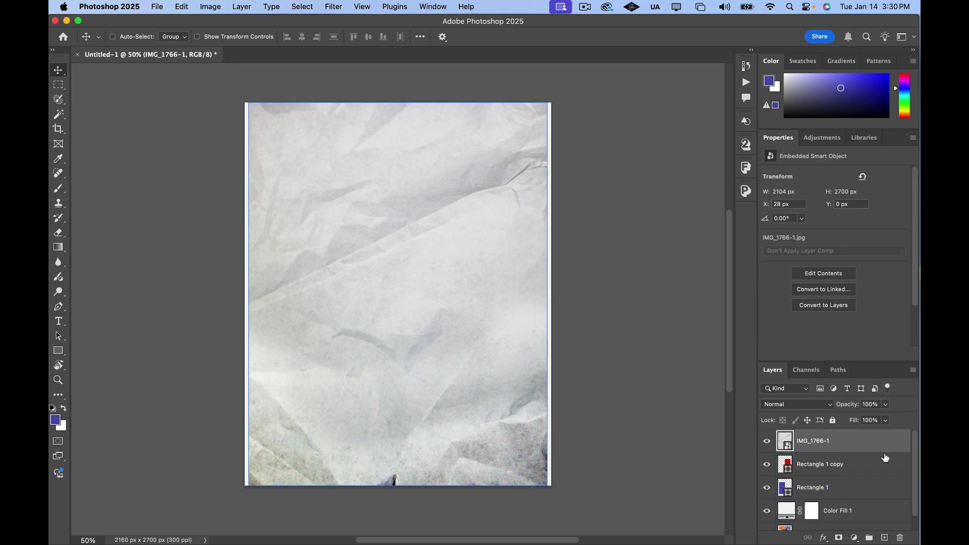
{"action": "left_click", "coordinate": [883, 462]}
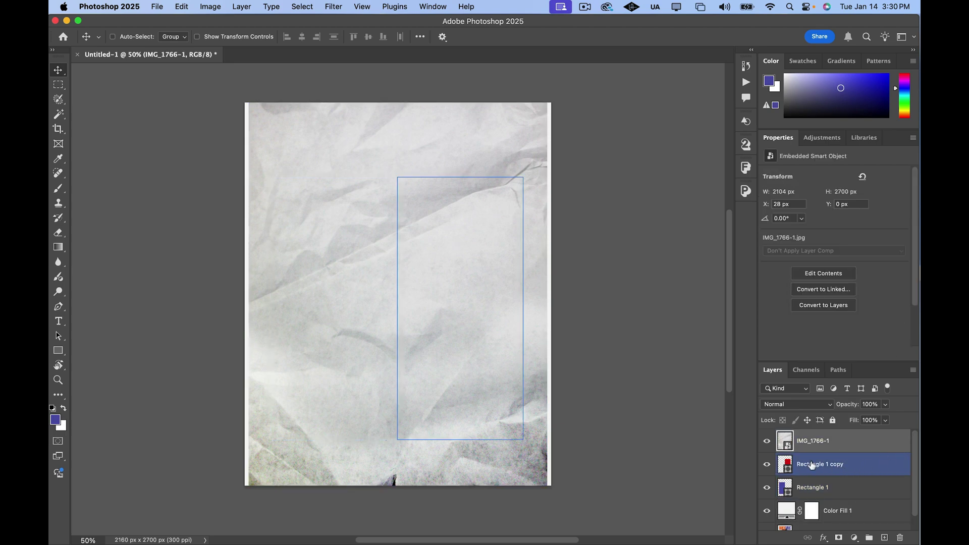
{"action": "left_click_drag", "start_coordinate": [806, 463], "coordinate": [895, 449]}
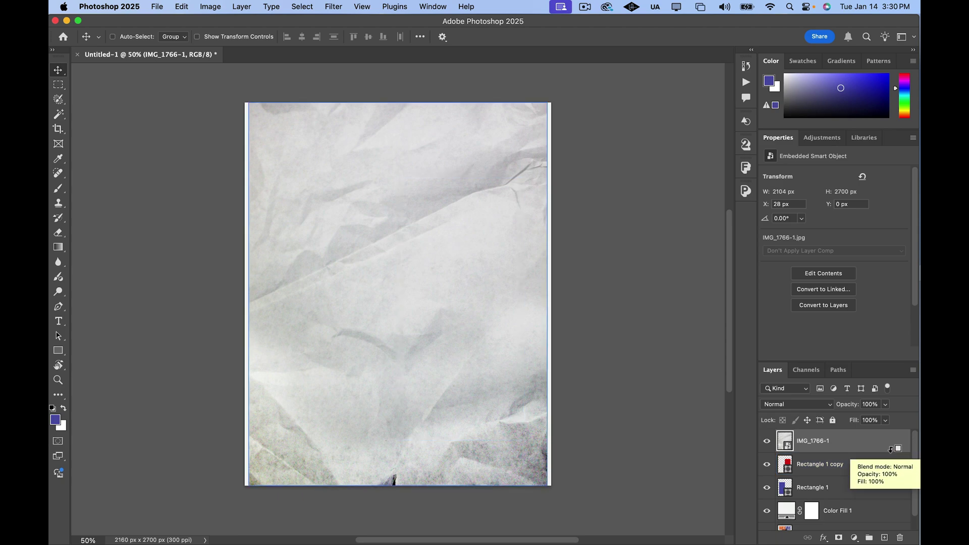
{"action": "left_click_drag", "start_coordinate": [894, 449], "coordinate": [894, 449]}
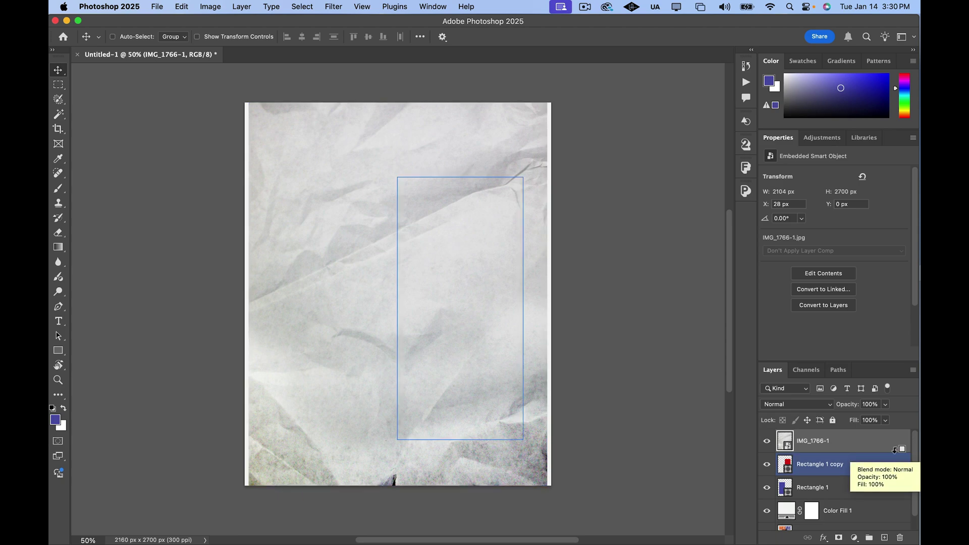
{"action": "left_click", "coordinate": [894, 449], "text": "alt"}
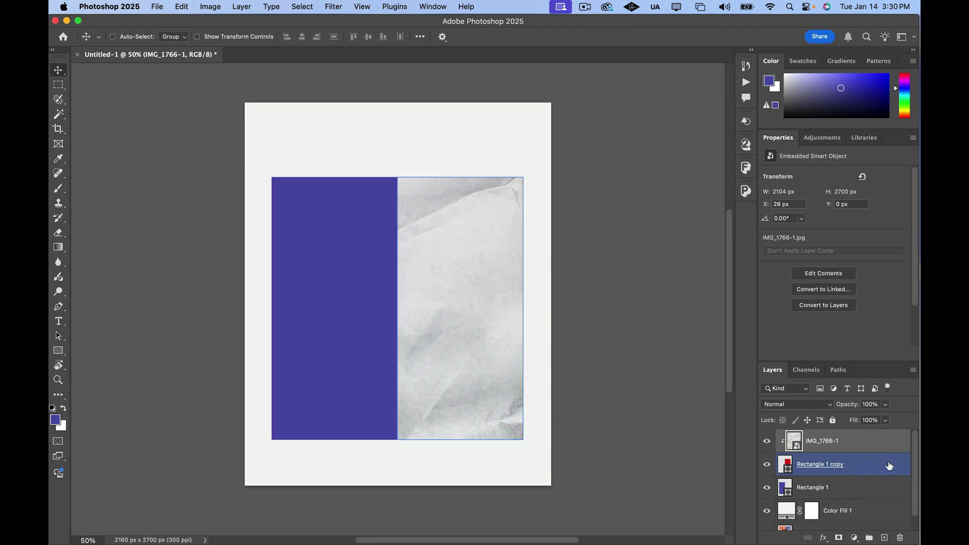
Step: Set the clipped paper texture's blend mode to Linear Burn
{"action": "left_click", "coordinate": [887, 446]}
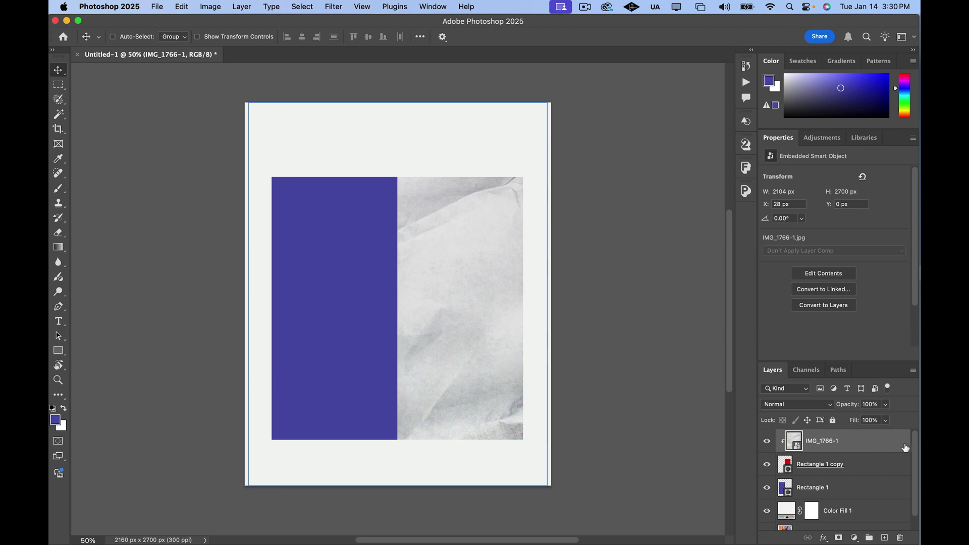
{"action": "left_click", "coordinate": [830, 406]}
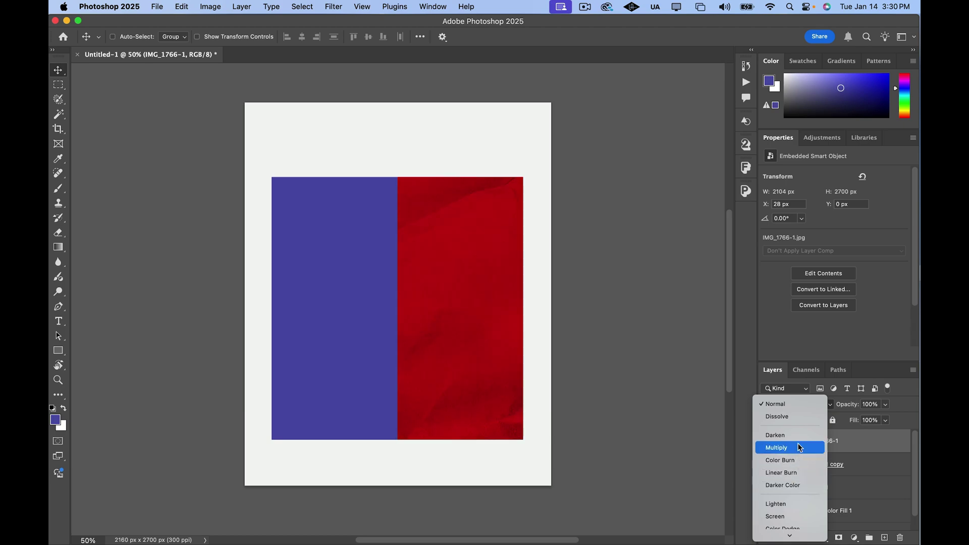
{"action": "left_click", "coordinate": [788, 472]}
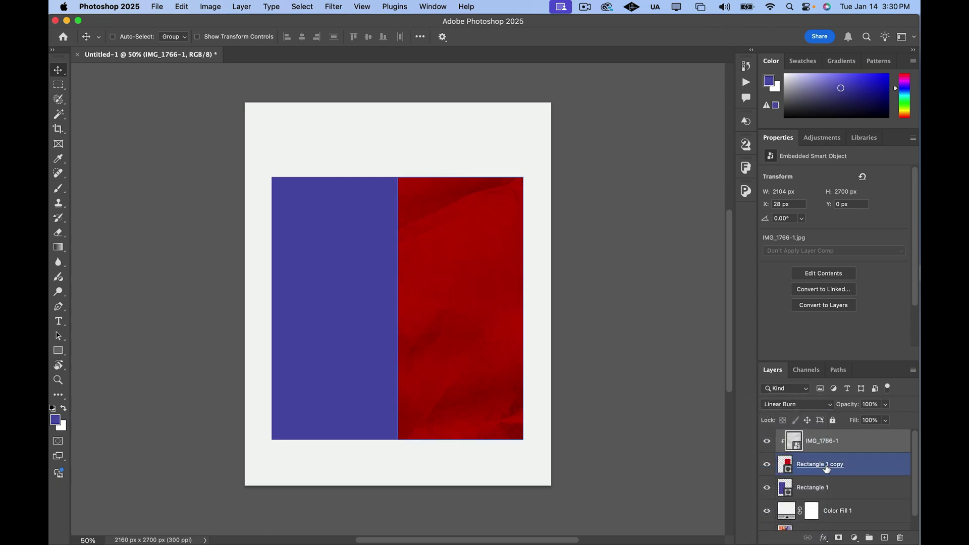
{"action": "left_click", "coordinate": [862, 446]}
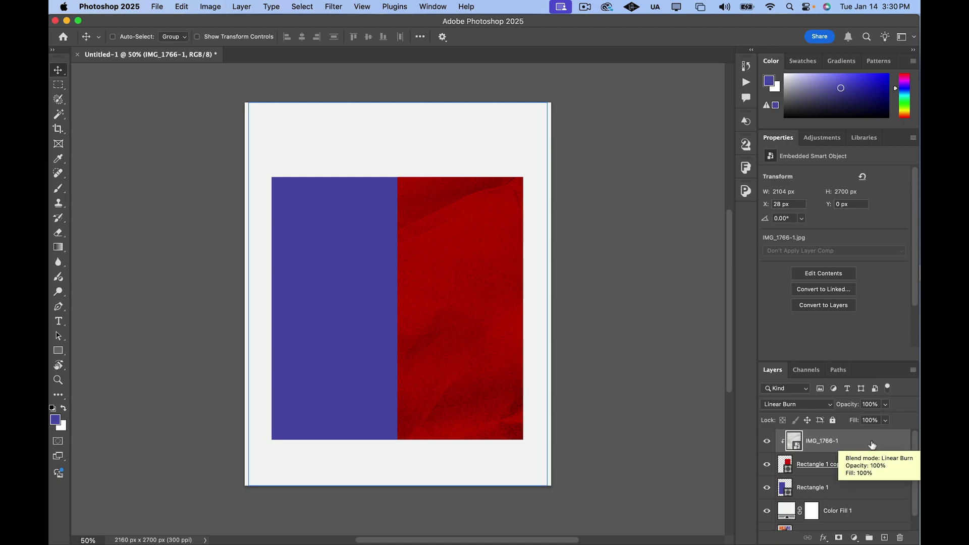
Step: Duplicate the paper texture directly above the purple rectangle and clip the copy to that rectangle
{"action": "left_click_drag", "start_coordinate": [872, 444], "coordinate": [864, 467]}
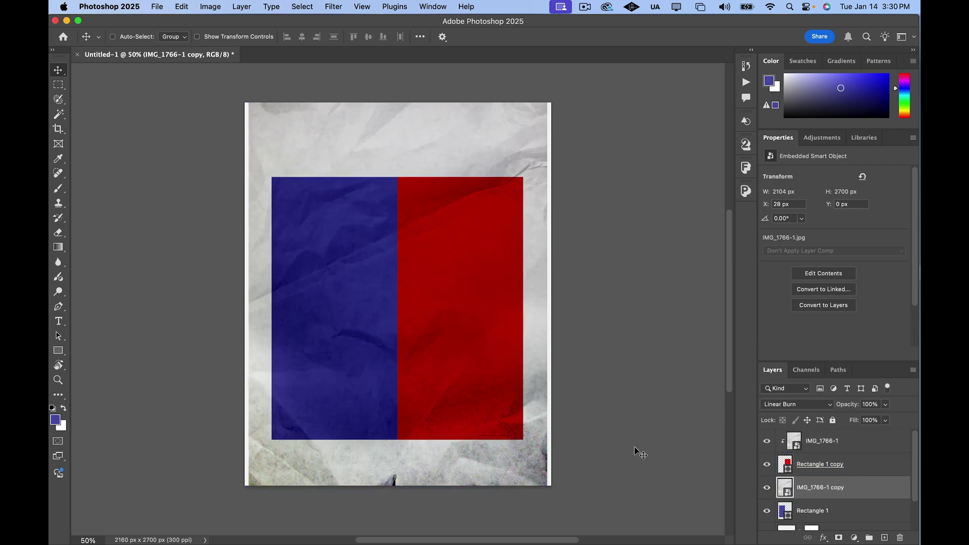
{"action": "left_click", "coordinate": [839, 500]}
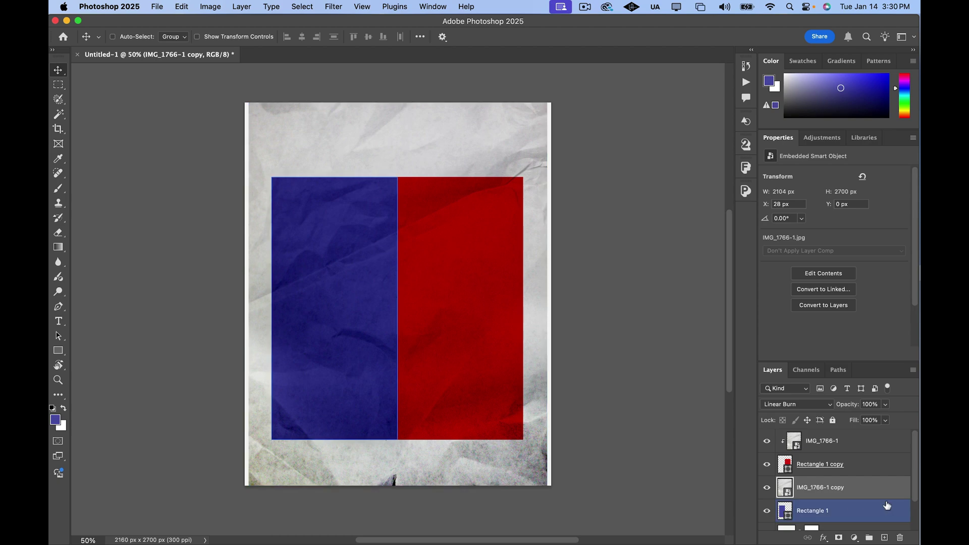
{"action": "left_click", "coordinate": [892, 496], "text": "alt"}
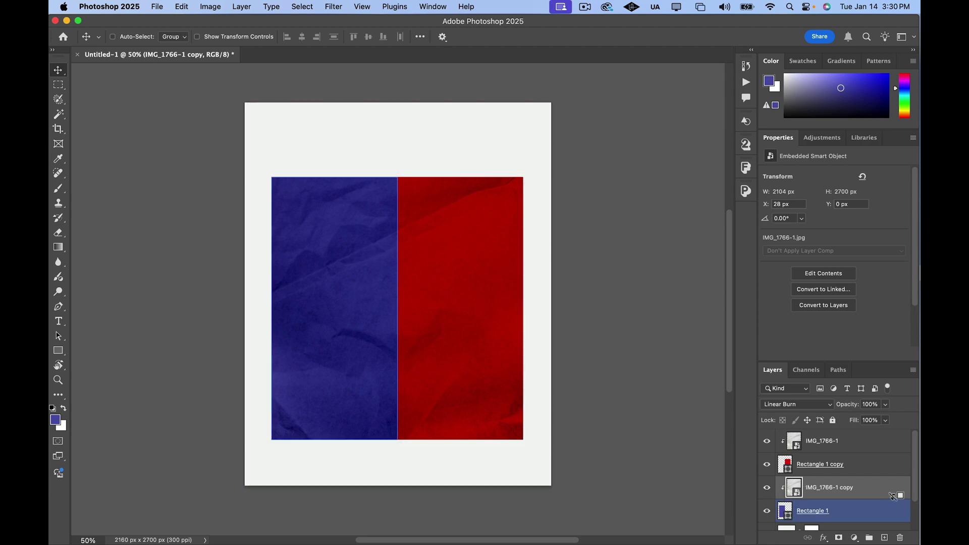
Step: Group the colour fill, both rectangles and their textures above the reference layer, and name the group Design
{"action": "left_click", "coordinate": [873, 446]}
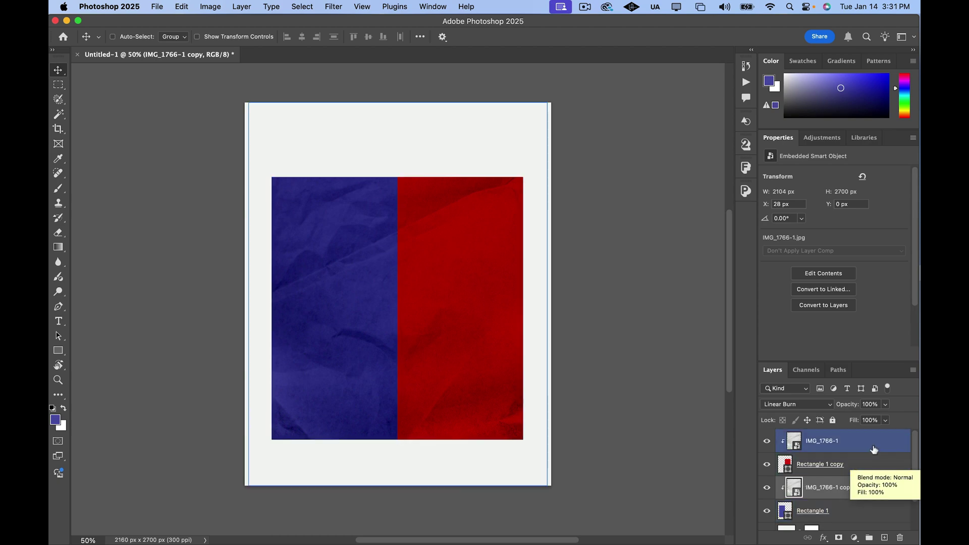
{"action": "key", "text": "alt+bracketleft"}
{"action": "scroll", "coordinate": [872, 452], "scroll_direction": "down", "scroll_amount": 2}
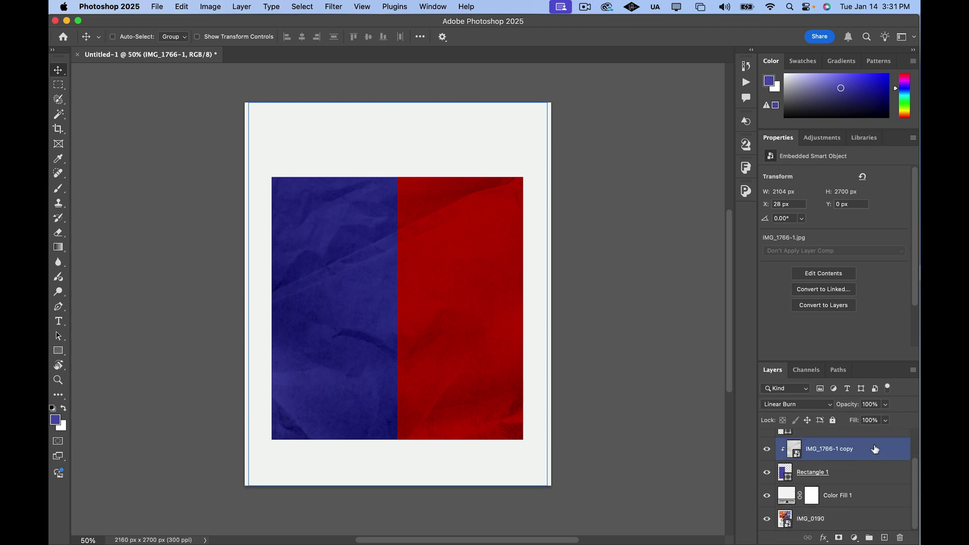
{"action": "left_click", "coordinate": [864, 495]}
{"action": "left_click", "coordinate": [796, 522]}
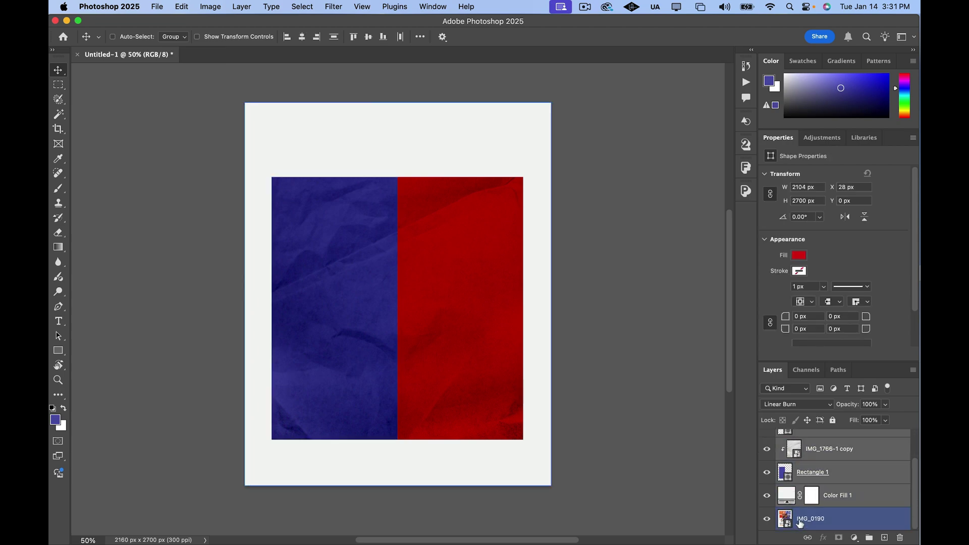
{"action": "scroll", "coordinate": [865, 472], "scroll_direction": "up", "scroll_amount": 2}
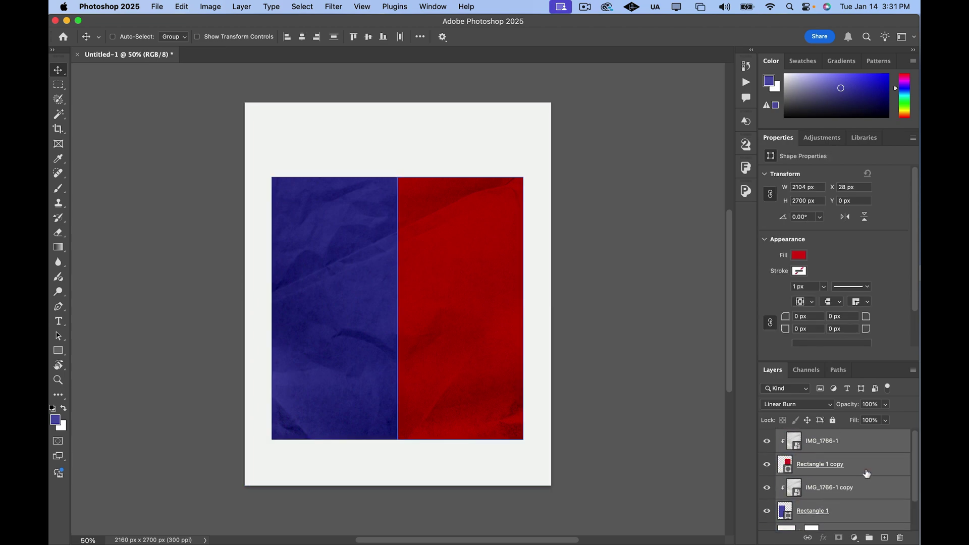
{"action": "key", "text": "cmd+g"}
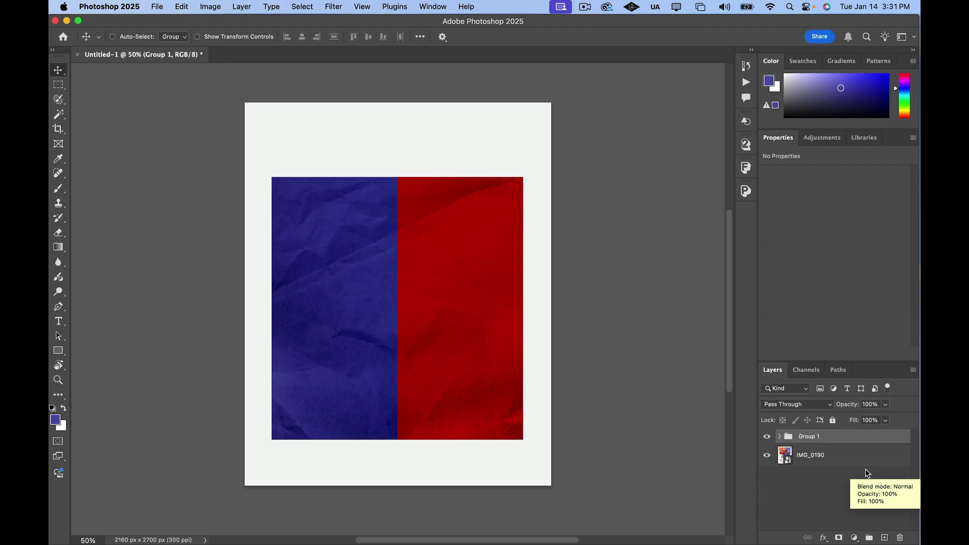
{"action": "double_click", "coordinate": [806, 437]}
{"action": "type", "text": "Design"}
{"action": "key", "text": "Return"}
Step: Toggle the Design group's visibility to compare the textured rectangles with the reference poster, leaving the group shown
{"action": "left_click", "coordinate": [767, 437]}
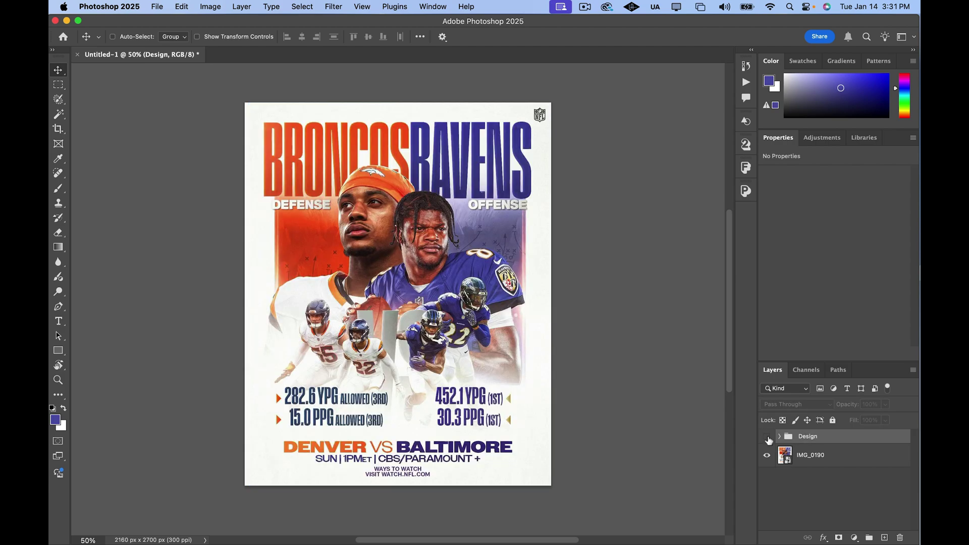
{"action": "left_click", "coordinate": [767, 437]}
{"action": "left_click", "coordinate": [767, 437]}
{"action": "left_click", "coordinate": [768, 438]}
{"action": "left_click", "coordinate": [767, 438]}
{"action": "left_click", "coordinate": [768, 438]}
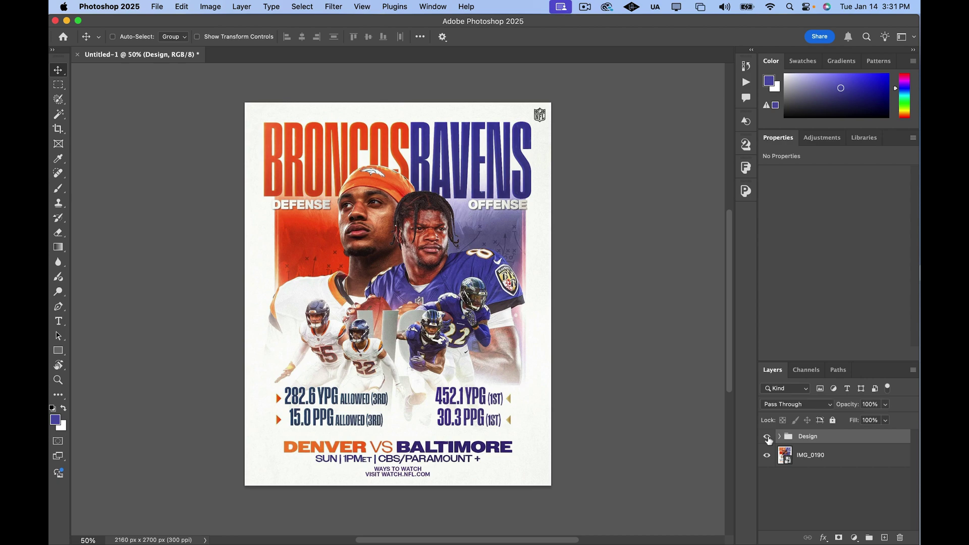
{"action": "left_click", "coordinate": [768, 438]}
{"action": "left_click", "coordinate": [767, 438]}
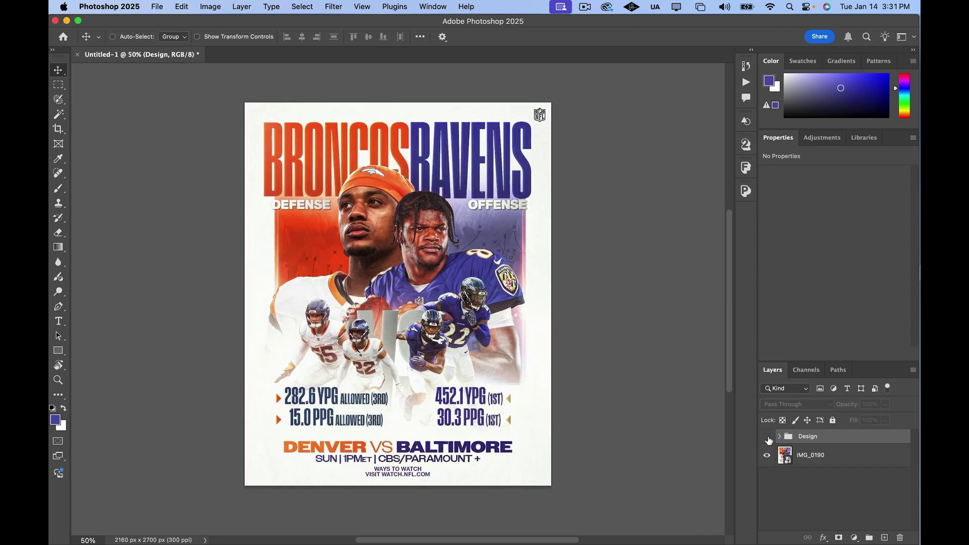
{"action": "left_click", "coordinate": [767, 438]}
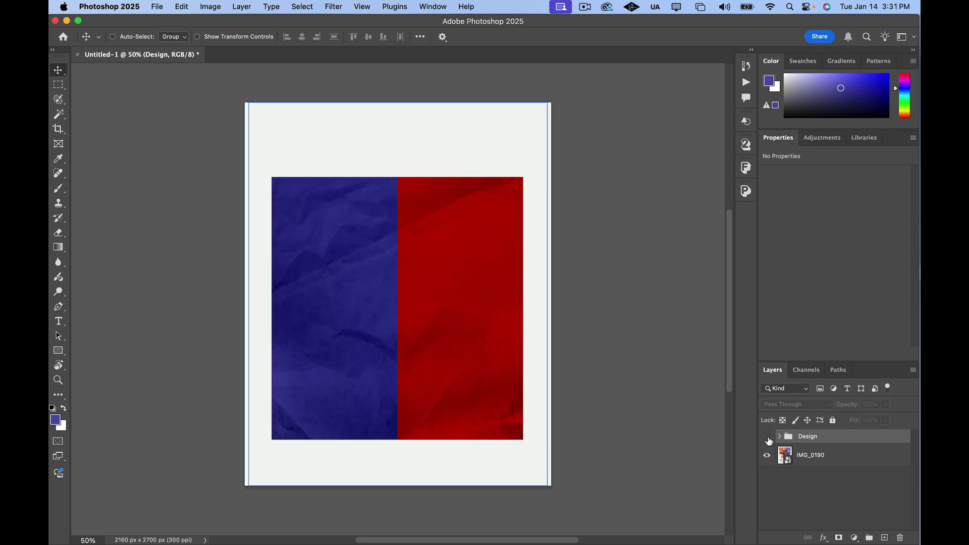
{"action": "left_click", "coordinate": [768, 437]}
{"action": "left_click", "coordinate": [767, 438]}
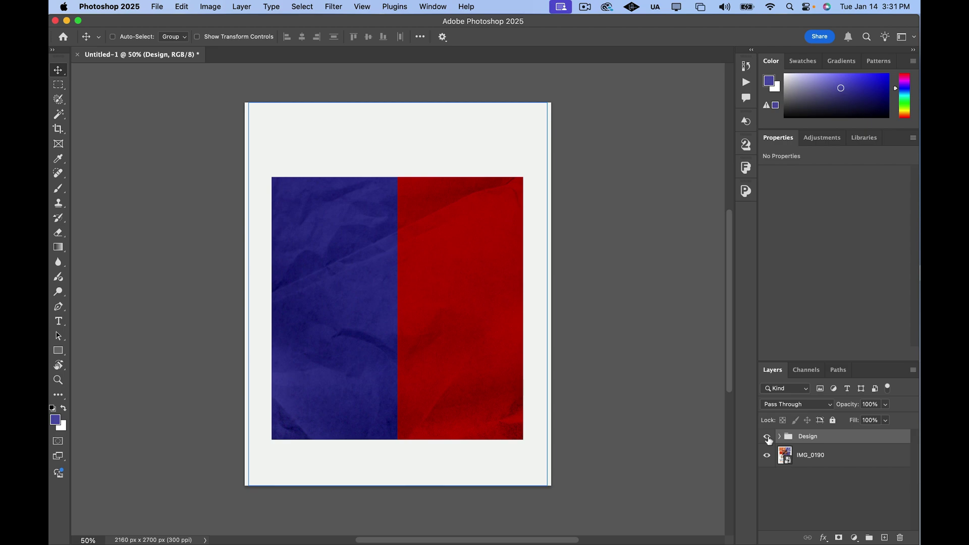
{"action": "left_click", "coordinate": [767, 438]}
Step: Place footballplay.png as an embedded layer above the Design group at its default fitted size
{"action": "left_click", "coordinate": [810, 455]}
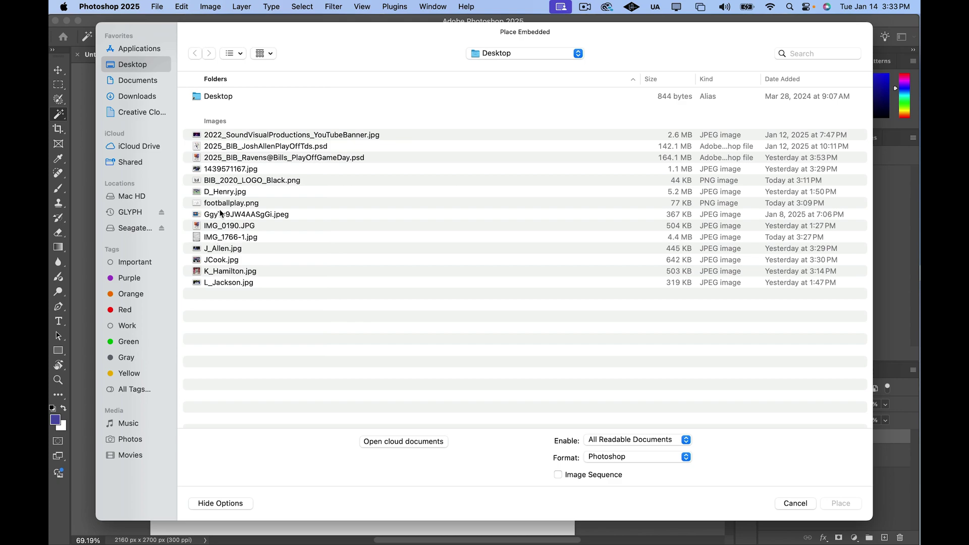
{"action": "left_click", "coordinate": [222, 204]}
{"action": "left_click", "coordinate": [840, 504]}
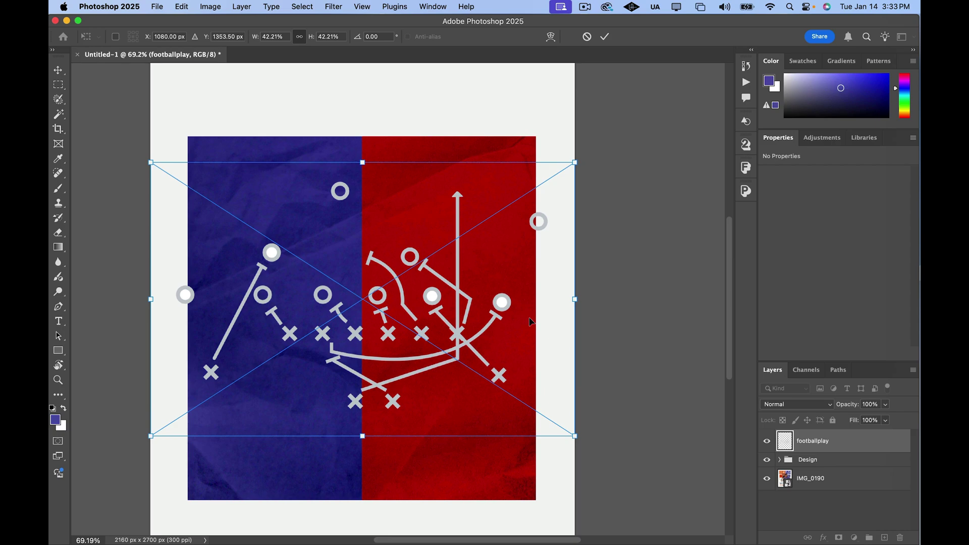
{"action": "key", "text": "Return"}
Step: Rasterize the footballplay layer and activate the Magic Wand tool
{"action": "key", "text": "w"}
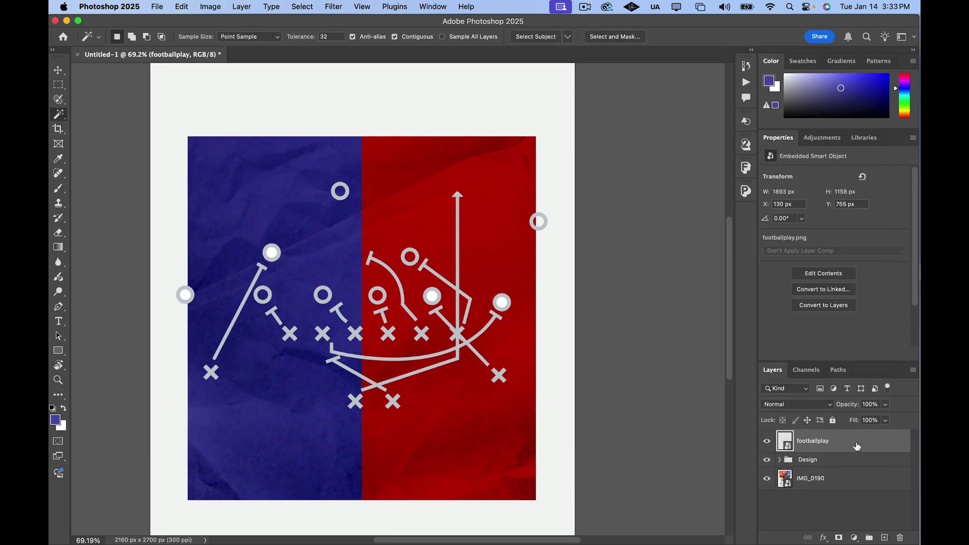
{"action": "right_click", "coordinate": [856, 445]}
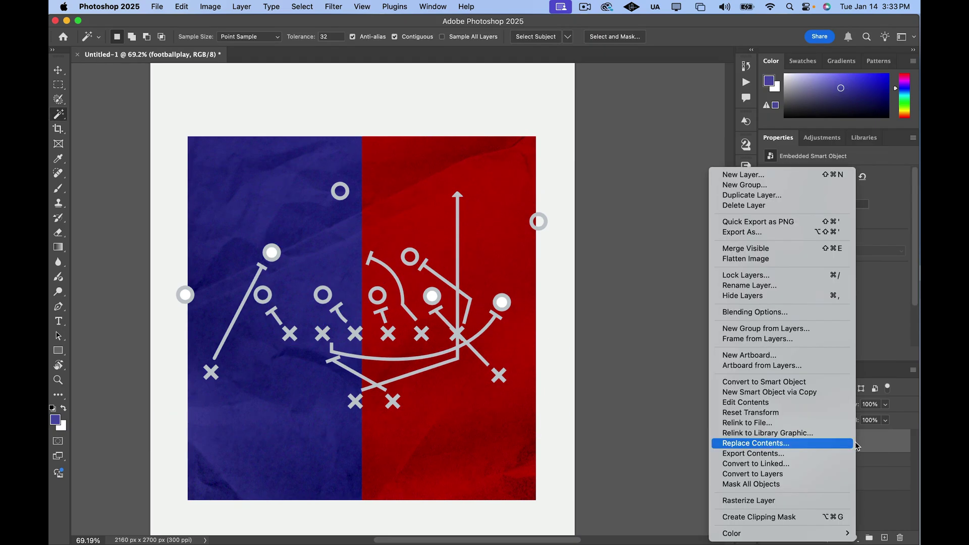
{"action": "left_click", "coordinate": [769, 501]}
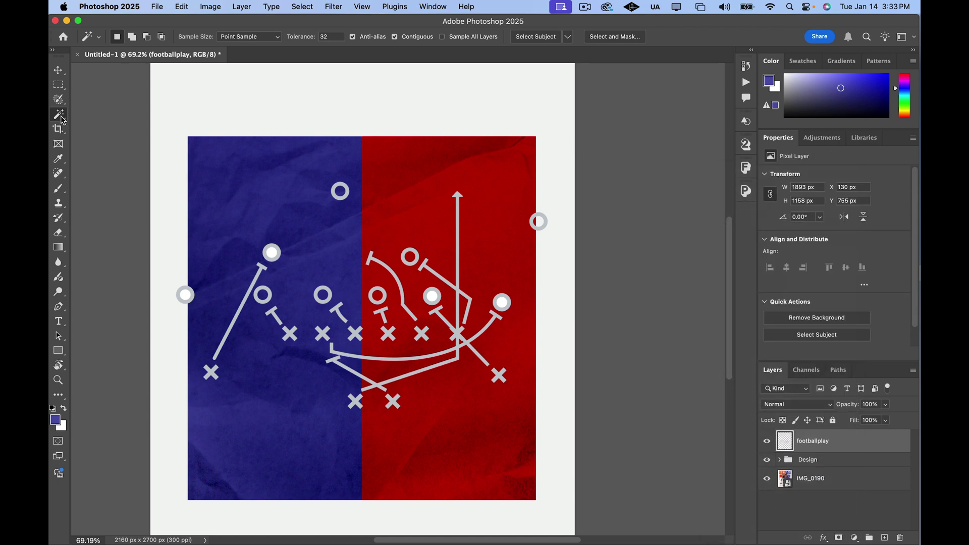
Step: Select the white fills inside the play diagram's four solid circles, delete them and clear the selection
{"action": "left_click", "coordinate": [276, 257]}
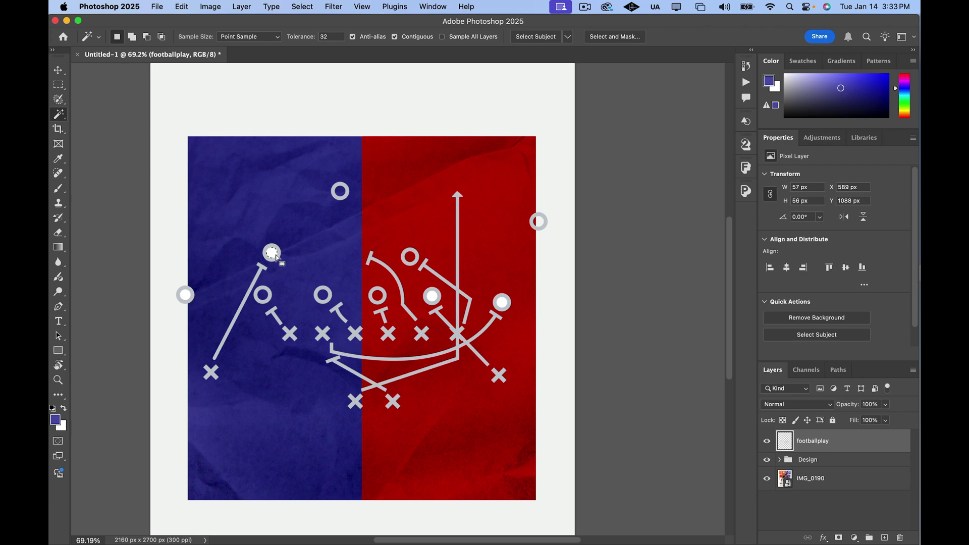
{"action": "left_click", "coordinate": [185, 294], "text": "shift"}
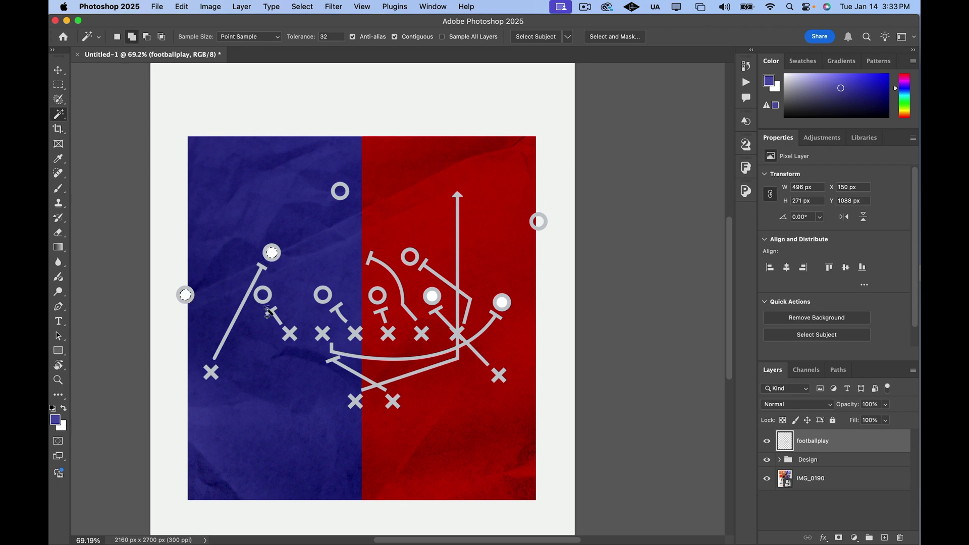
{"action": "left_click", "coordinate": [432, 296], "text": "shift"}
{"action": "left_click", "coordinate": [503, 304], "text": "shift"}
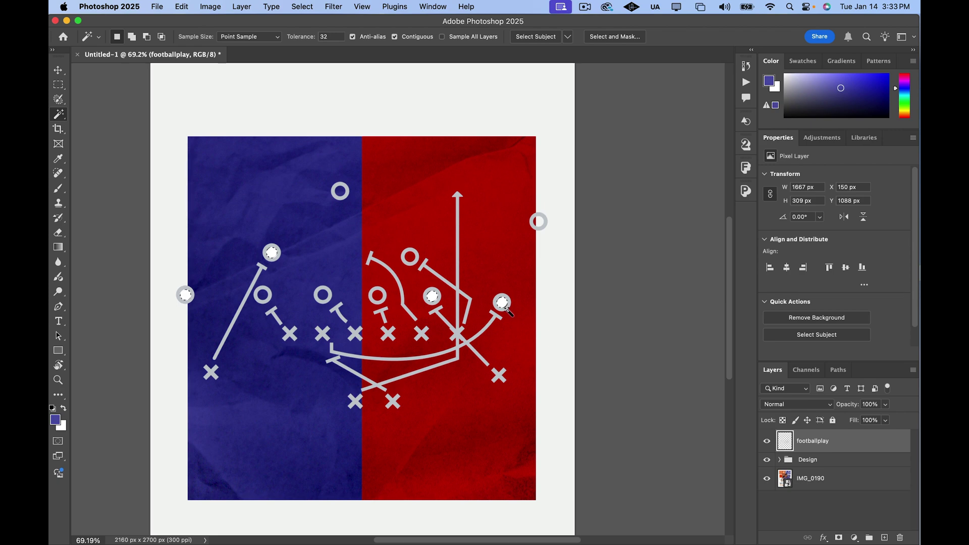
{"action": "key", "text": "super+d"}
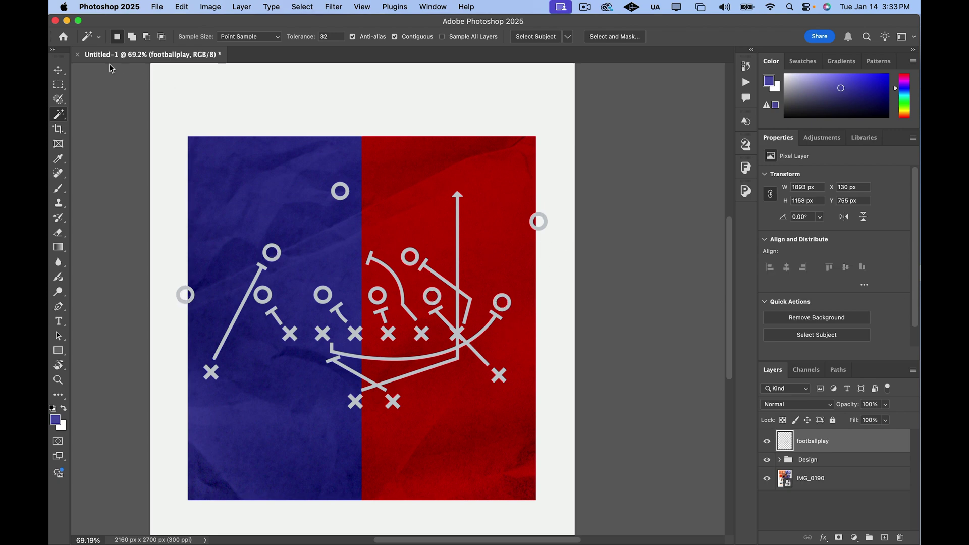
Step: Apply a black Color Overlay at 100% opacity with Normal blending to the footballplay layer
{"action": "left_click", "coordinate": [59, 71]}
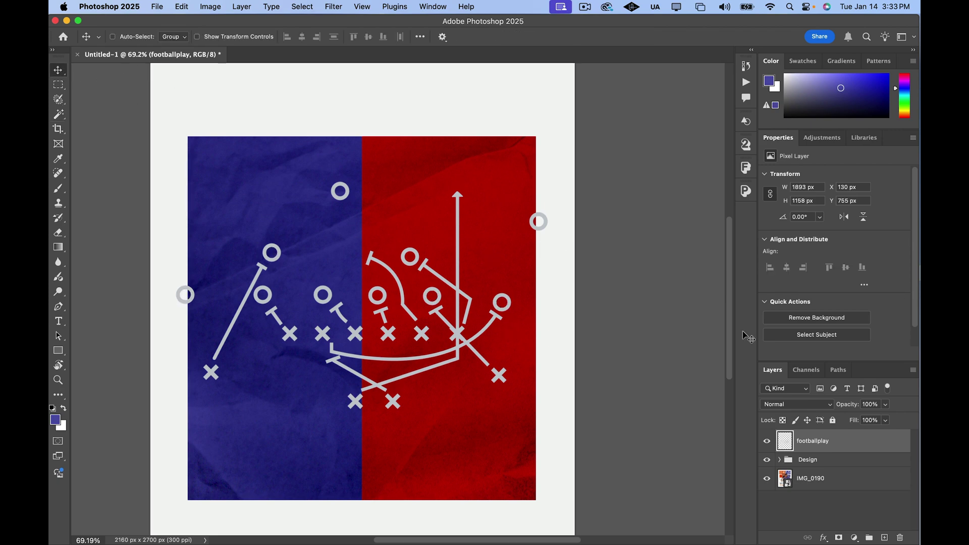
{"action": "double_click", "coordinate": [903, 445]}
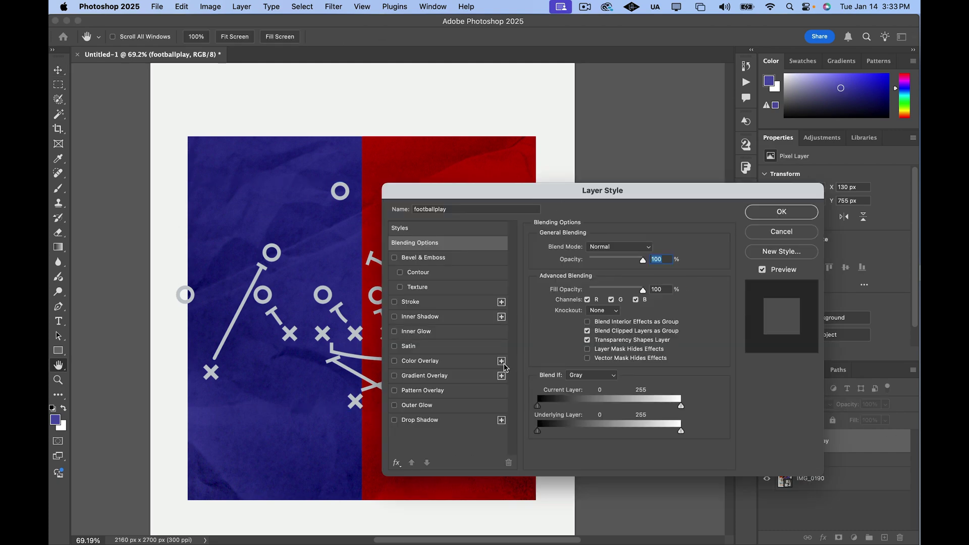
{"action": "left_click", "coordinate": [428, 366]}
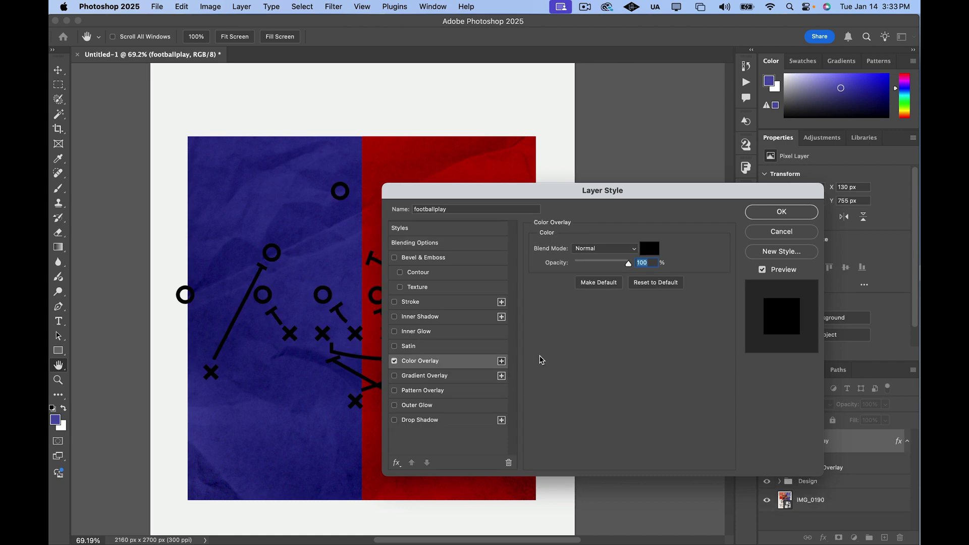
{"action": "left_click", "coordinate": [774, 212]}
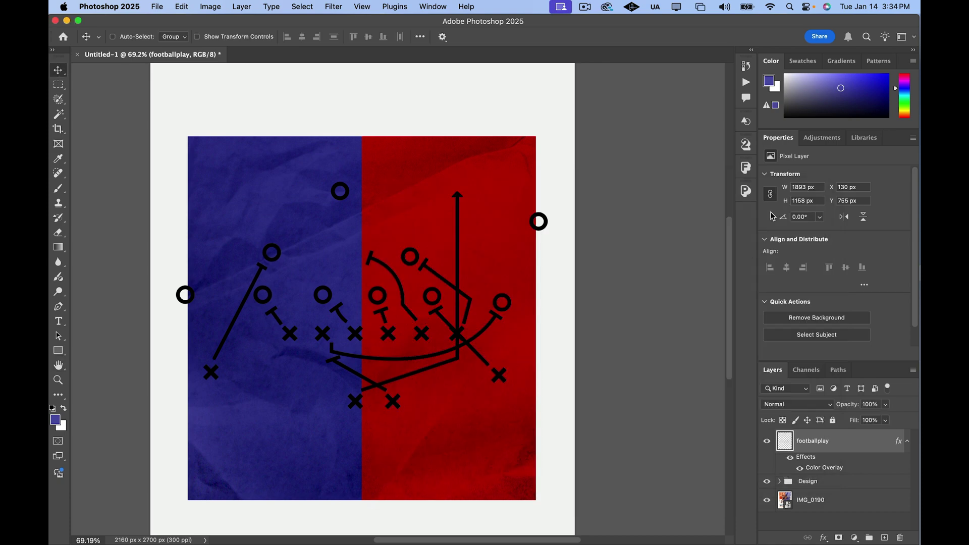
Step: Scale the football play diagram to about 56% and position it over the blue rectangle
{"action": "key", "text": "super+t"}
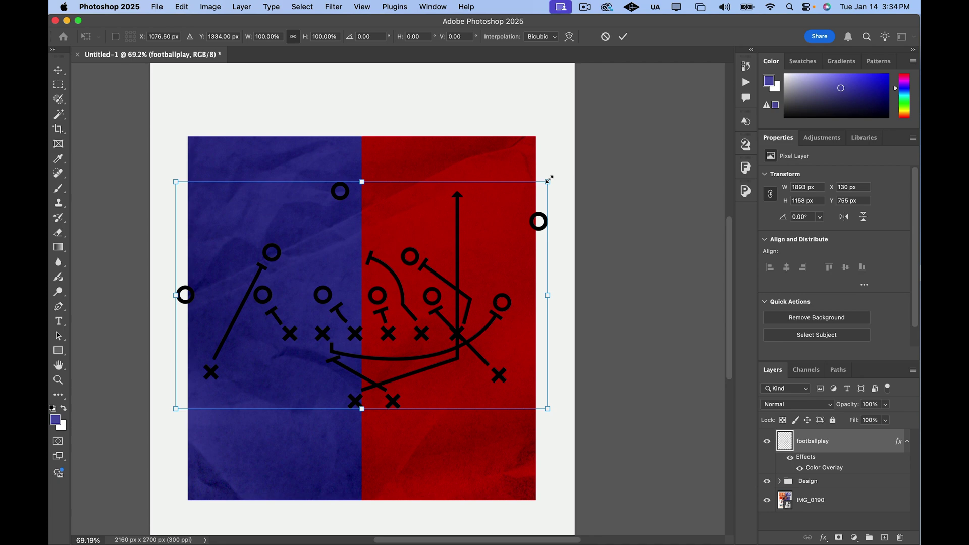
{"action": "left_click_drag", "start_coordinate": [549, 177], "coordinate": [374, 255]}
{"action": "left_click_drag", "start_coordinate": [320, 361], "coordinate": [319, 329]}
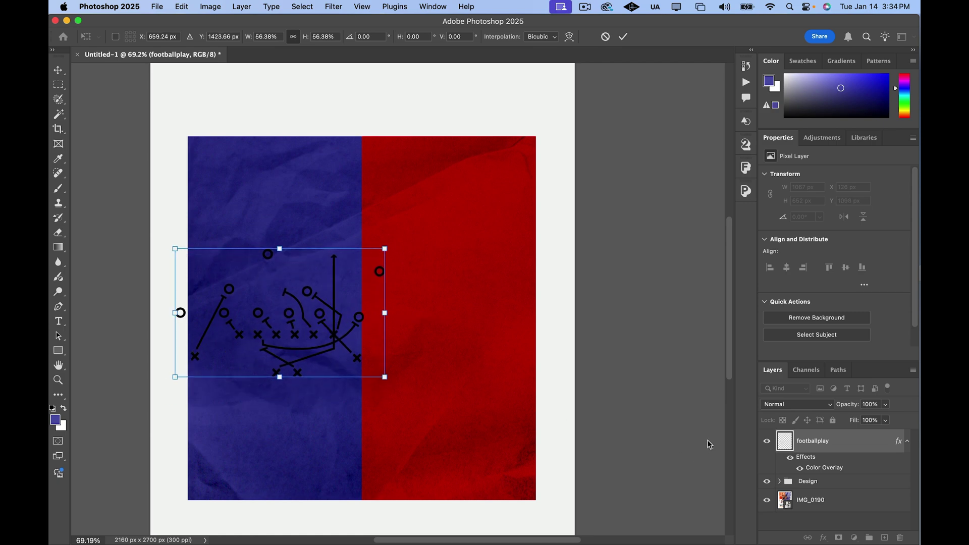
{"action": "key", "text": "Return"}
Step: Move the footballplay layer into the Design group above IMG_1766-1 copy and clip it to the blue rectangle
{"action": "left_click", "coordinate": [907, 443]}
{"action": "left_click", "coordinate": [863, 459]}
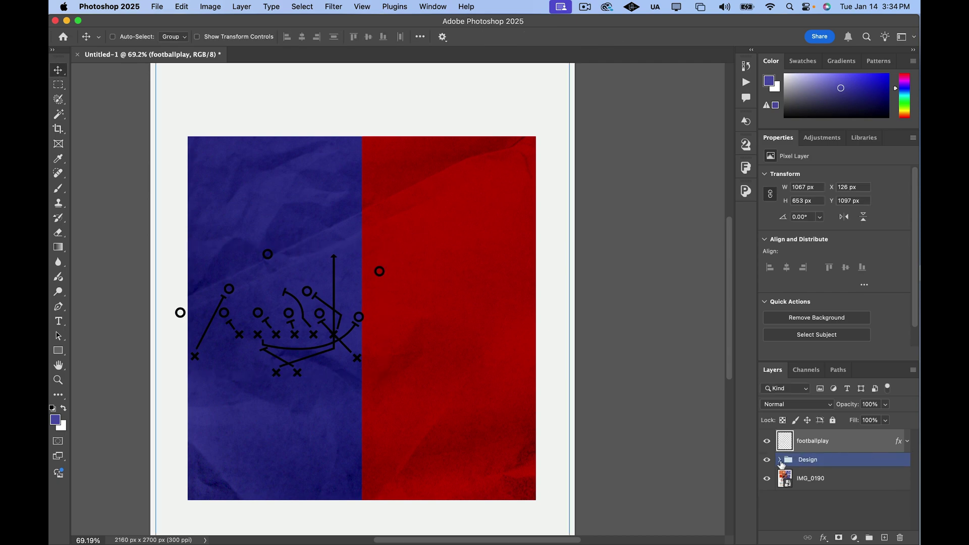
{"action": "left_click", "coordinate": [779, 459]}
{"action": "left_click_drag", "start_coordinate": [838, 452], "coordinate": [837, 510]}
{"action": "scroll", "coordinate": [833, 484], "scroll_direction": "down", "scroll_amount": 2}
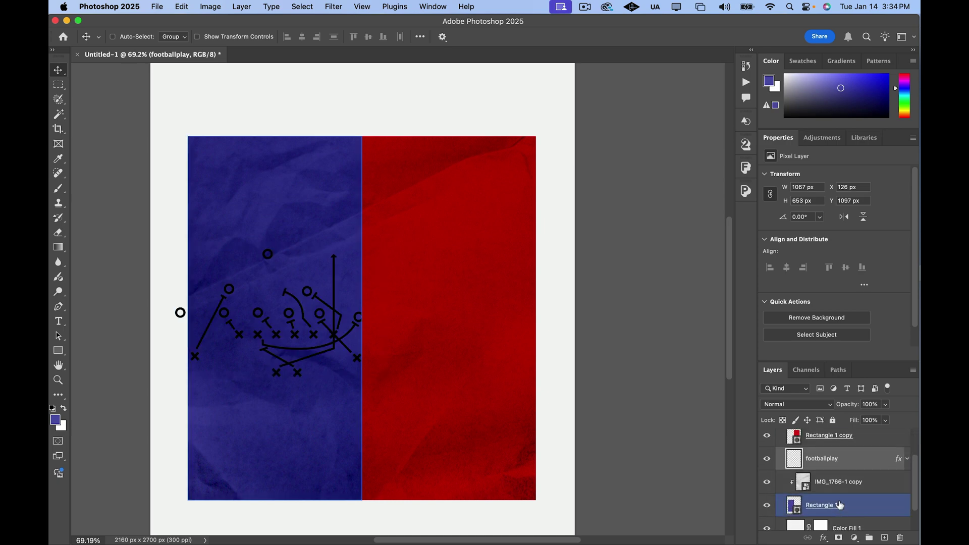
{"action": "left_click", "coordinate": [814, 440]}
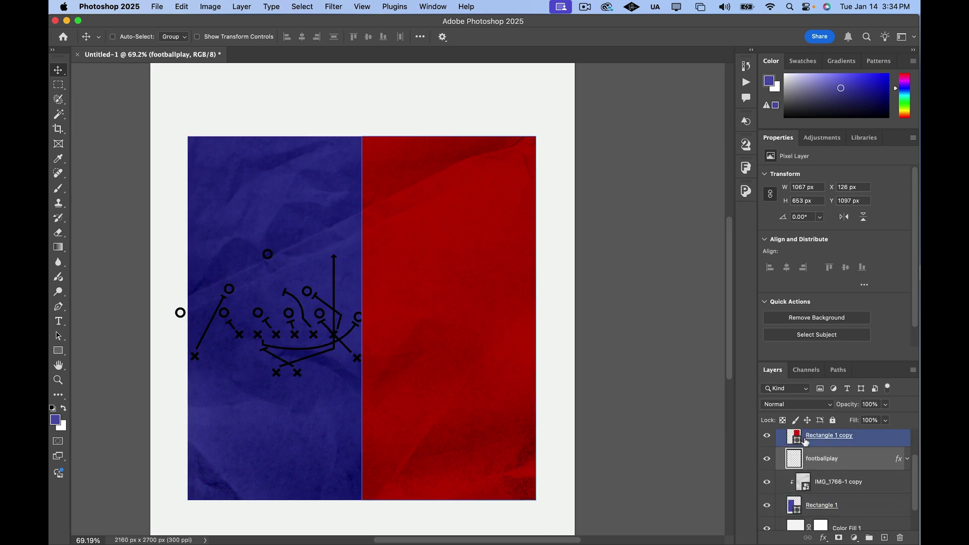
{"action": "left_click", "coordinate": [817, 479]}
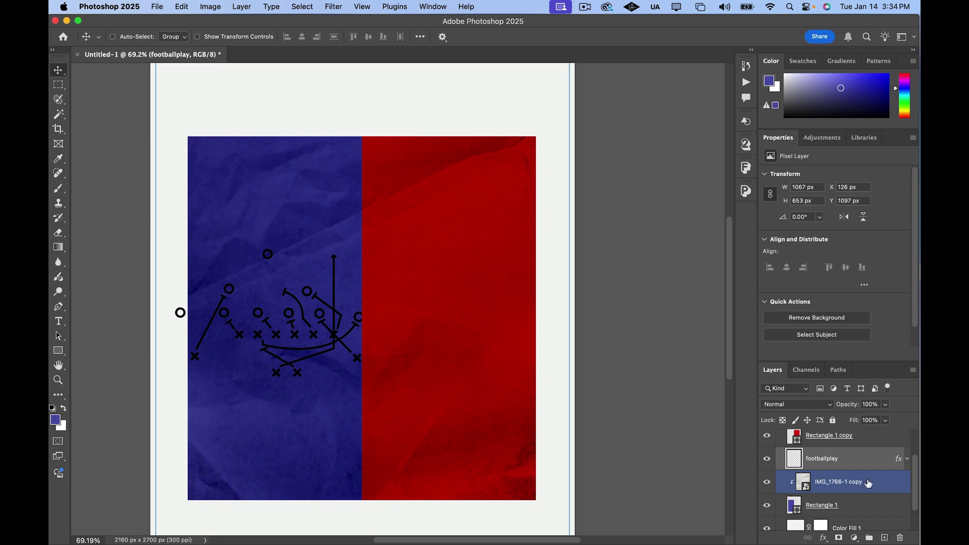
{"action": "left_click", "coordinate": [811, 444]}
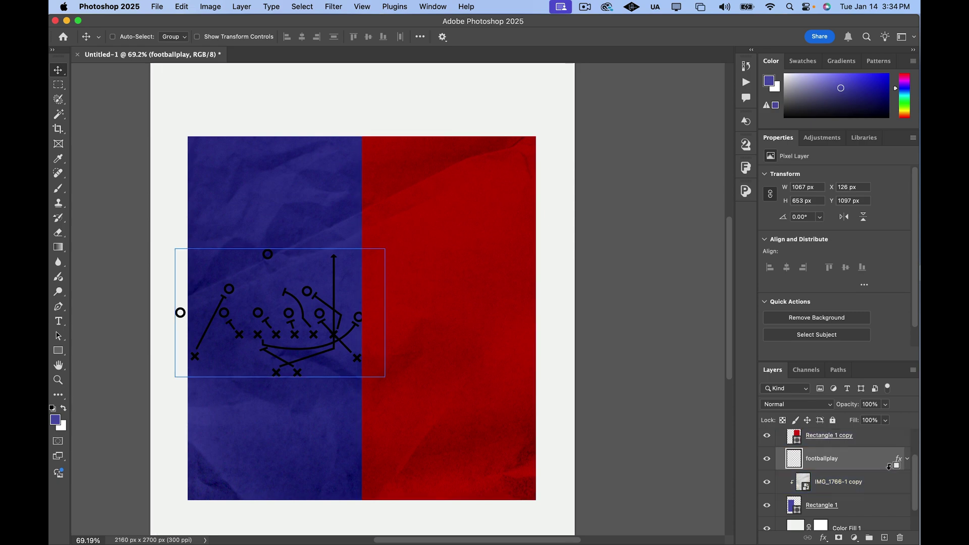
{"action": "left_click", "coordinate": [889, 466], "text": "alt"}
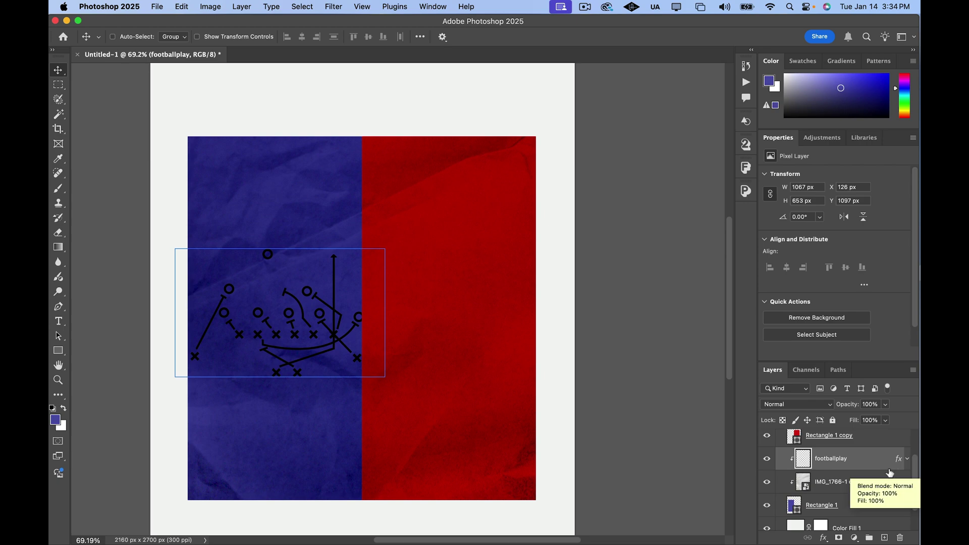
{"action": "left_click", "coordinate": [832, 482]}
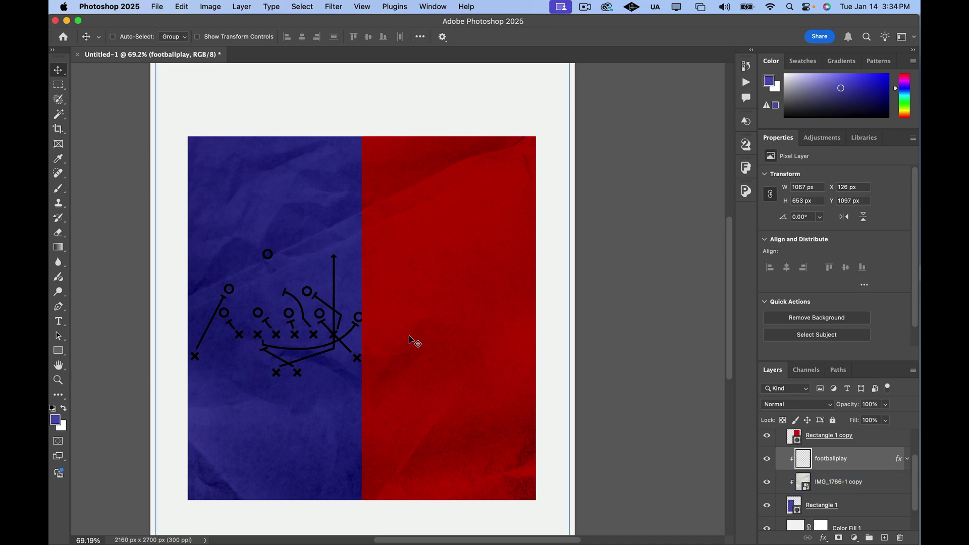
Step: Toggle the Design group's visibility to compare the play diagram with the reference poster, leaving the group shown
{"action": "scroll", "coordinate": [821, 480], "scroll_direction": "up", "scroll_amount": 1}
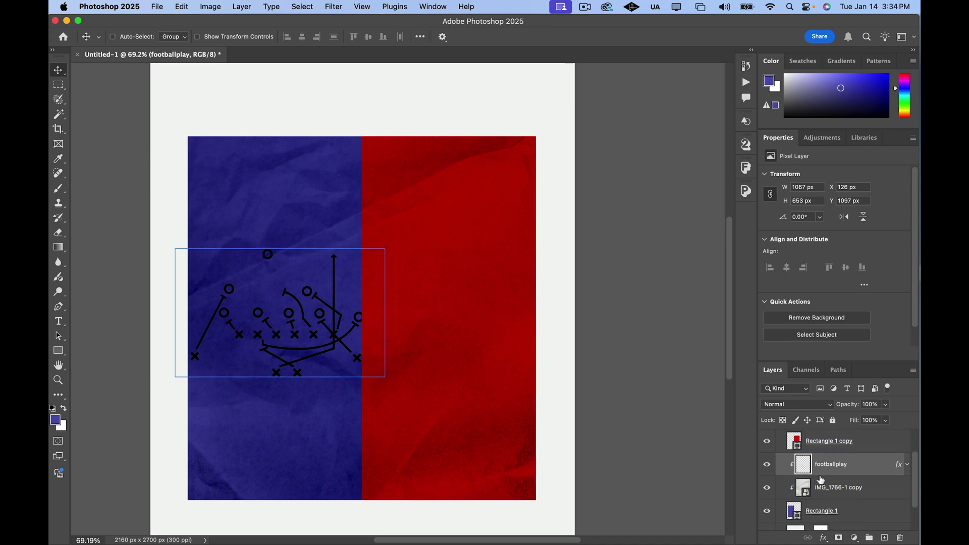
{"action": "scroll", "coordinate": [821, 479], "scroll_direction": "up", "scroll_amount": 2}
{"action": "left_click_drag", "start_coordinate": [821, 480], "coordinate": [773, 439]}
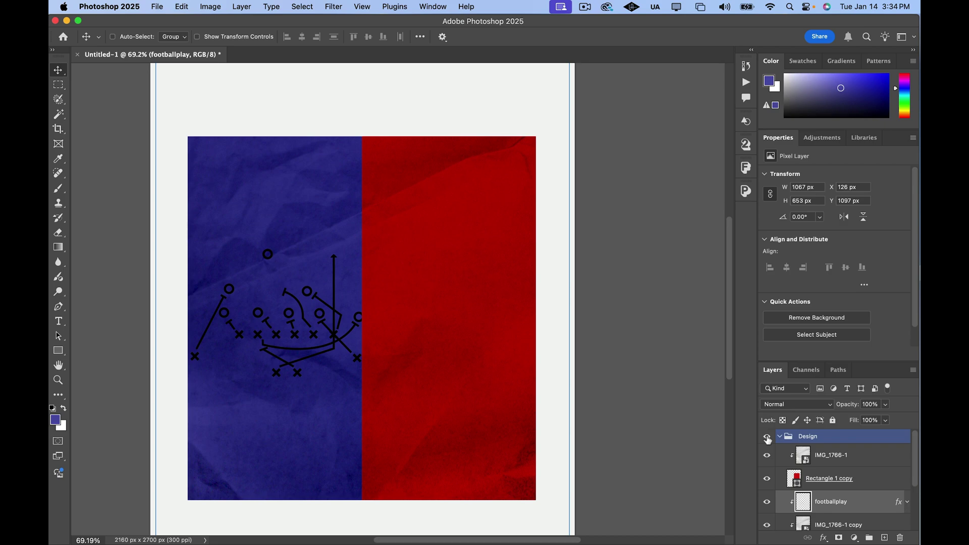
{"action": "left_click", "coordinate": [767, 439]}
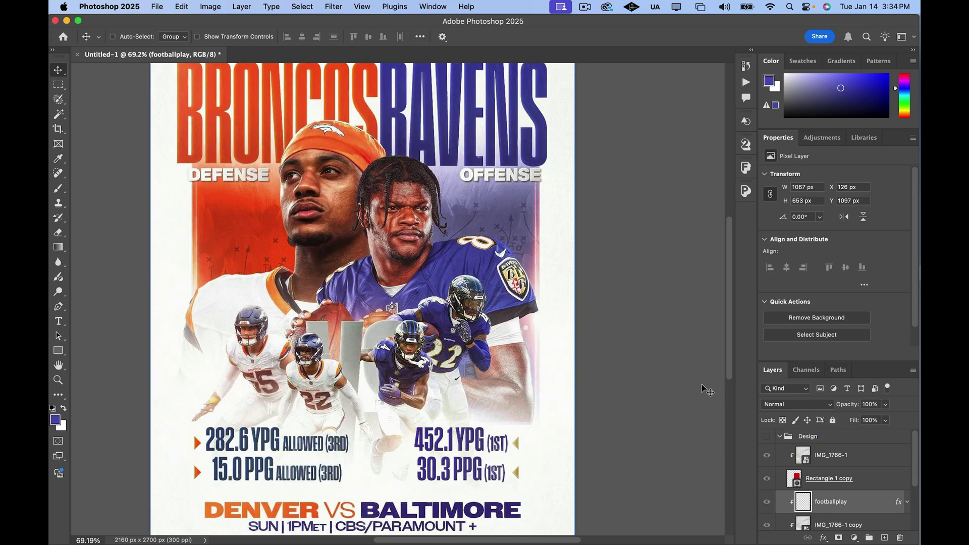
{"action": "left_click", "coordinate": [766, 437]}
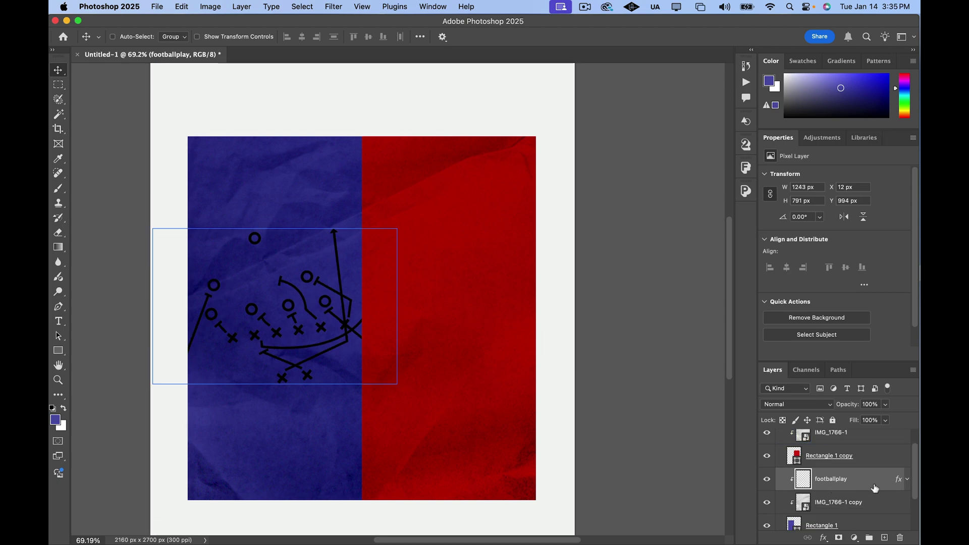
Step: Duplicate the play diagram onto the red rectangle, clipped above Rectangle 1 copy, and flip the duplicate vertically
{"action": "left_click_drag", "start_coordinate": [874, 487], "coordinate": [875, 443]}
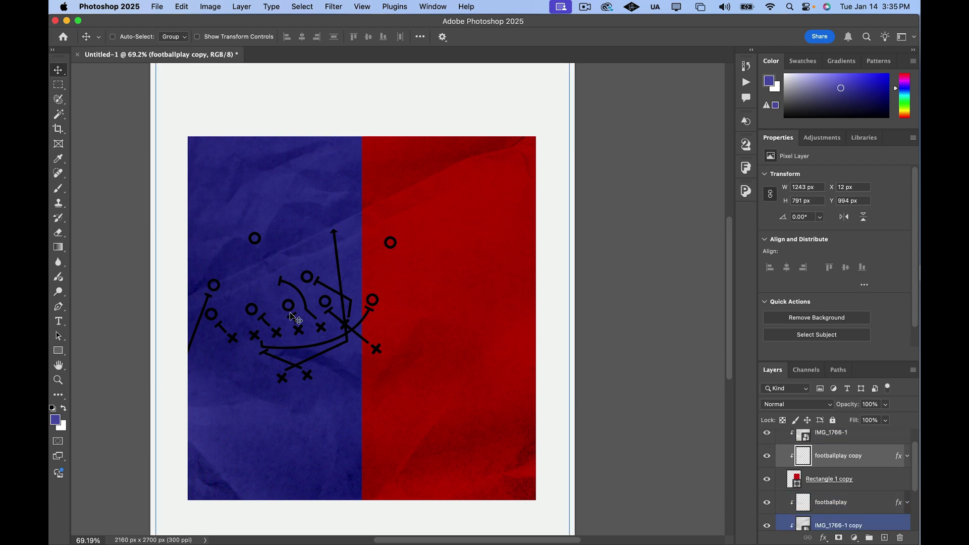
{"action": "left_click_drag", "start_coordinate": [301, 318], "coordinate": [439, 317]}
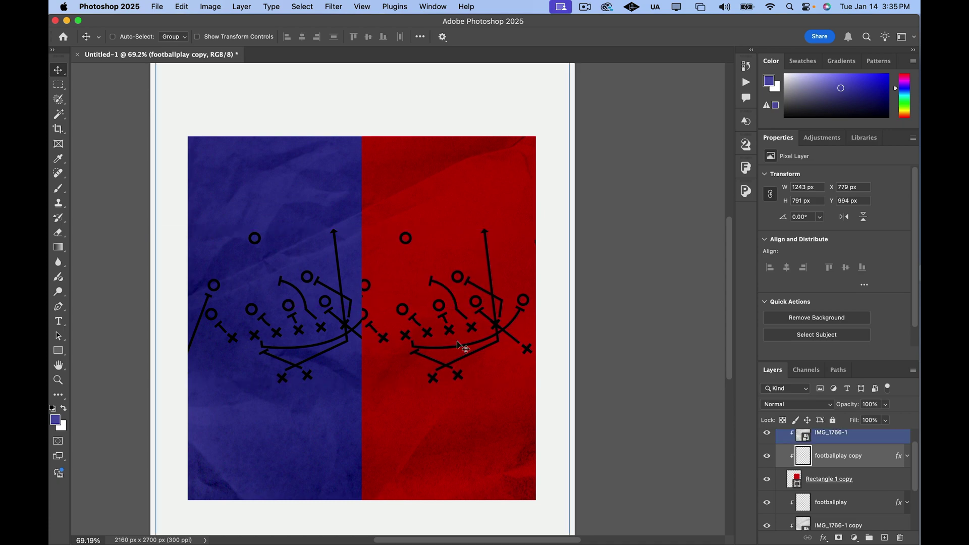
{"action": "left_click", "coordinate": [182, 7]}
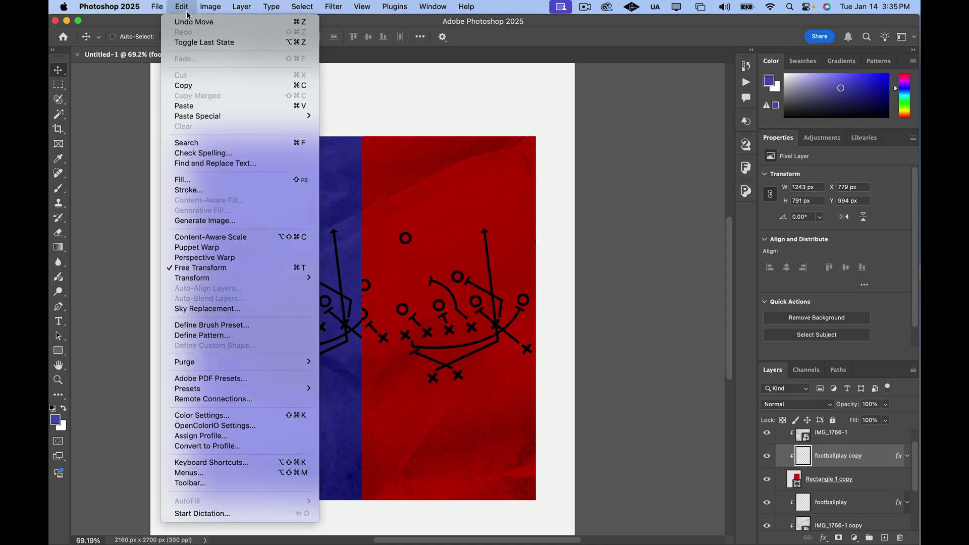
{"action": "mouse_move", "coordinate": [219, 10]}
{"action": "mouse_move", "coordinate": [181, 7]}
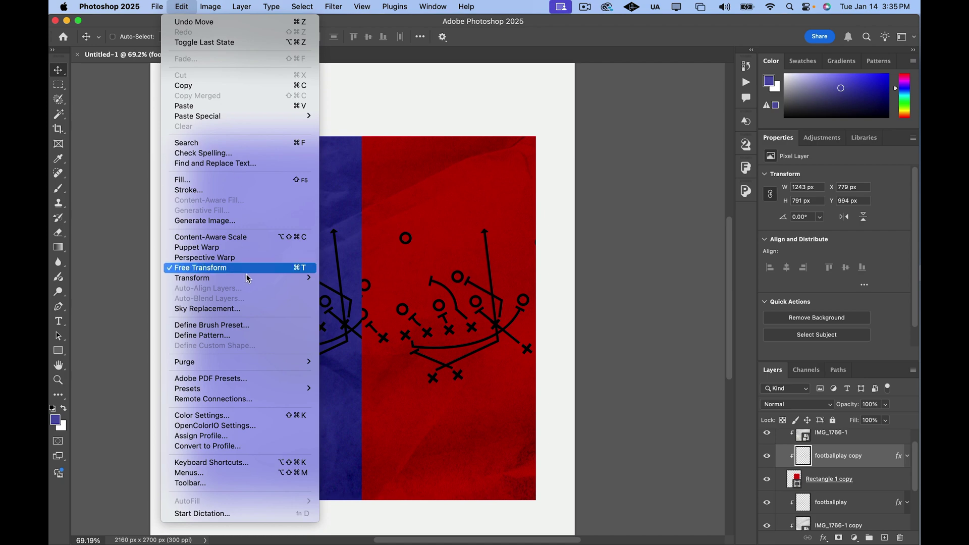
{"action": "mouse_move", "coordinate": [234, 279]}
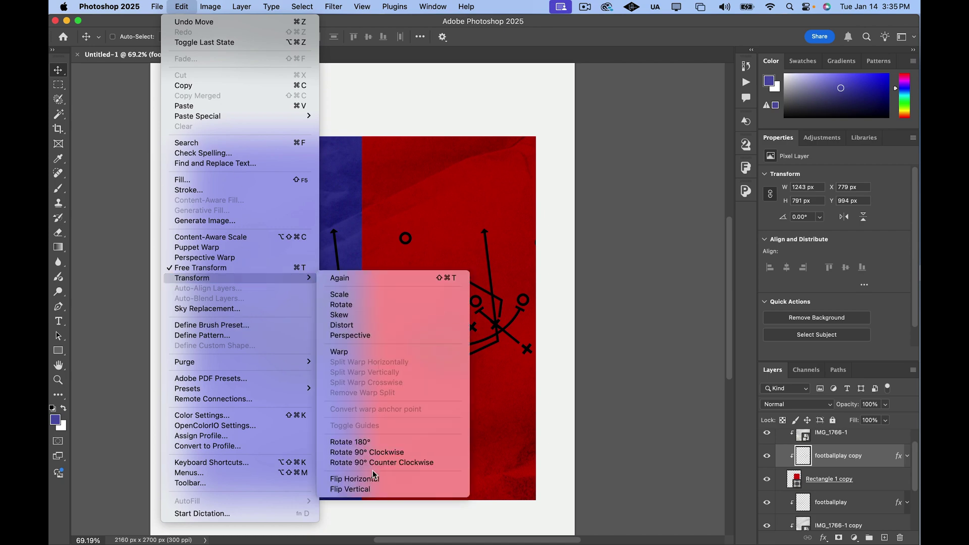
{"action": "left_click", "coordinate": [368, 488]}
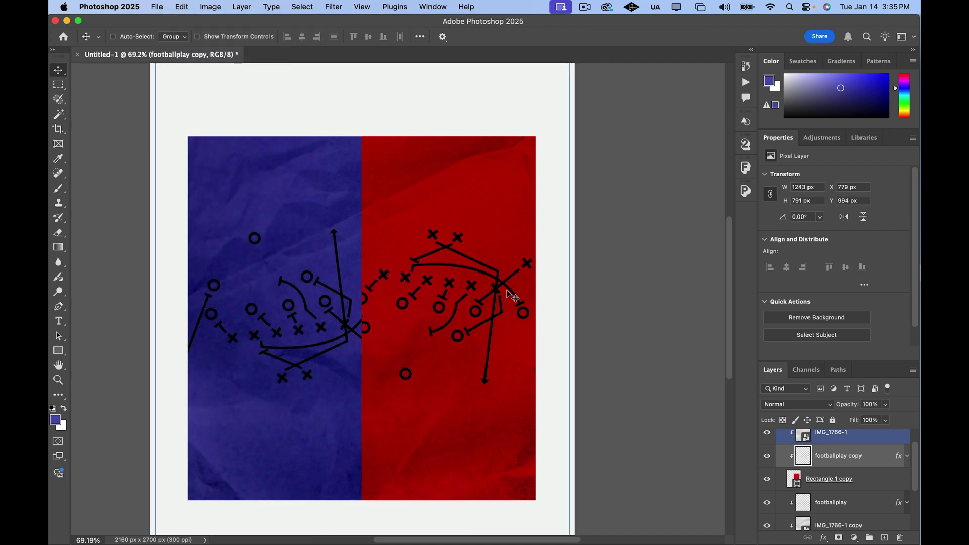
{"action": "left_click_drag", "start_coordinate": [456, 300], "coordinate": [462, 307]}
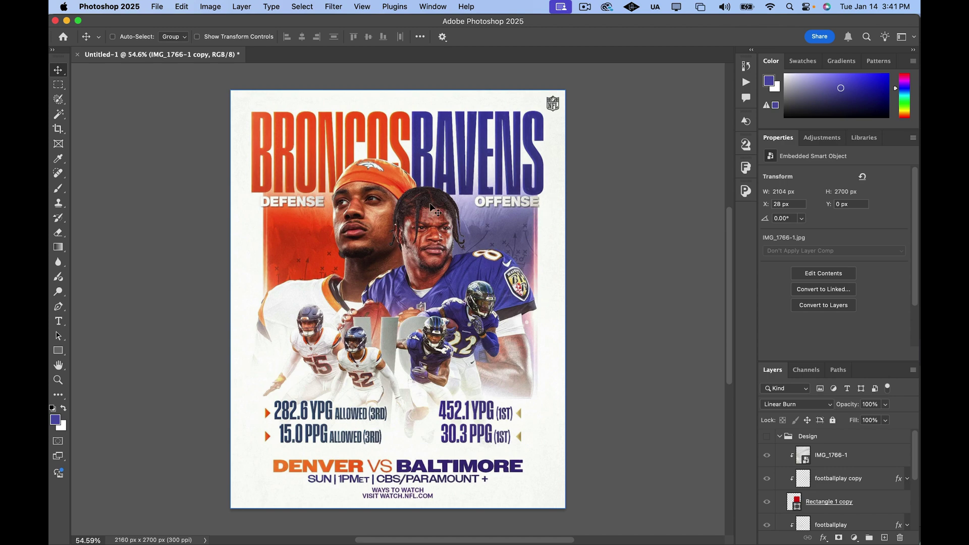
Step: Show the Design group again and flip the blue rectangle's paper texture, IMG_1766-1 copy, vertically
{"action": "left_click", "coordinate": [765, 437], "text": "alt"}
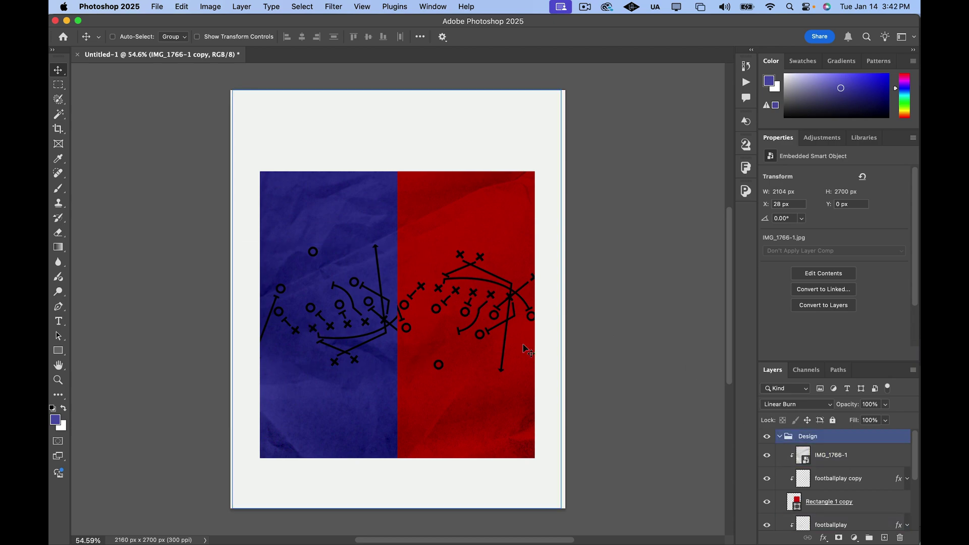
{"action": "left_click", "coordinate": [811, 458]}
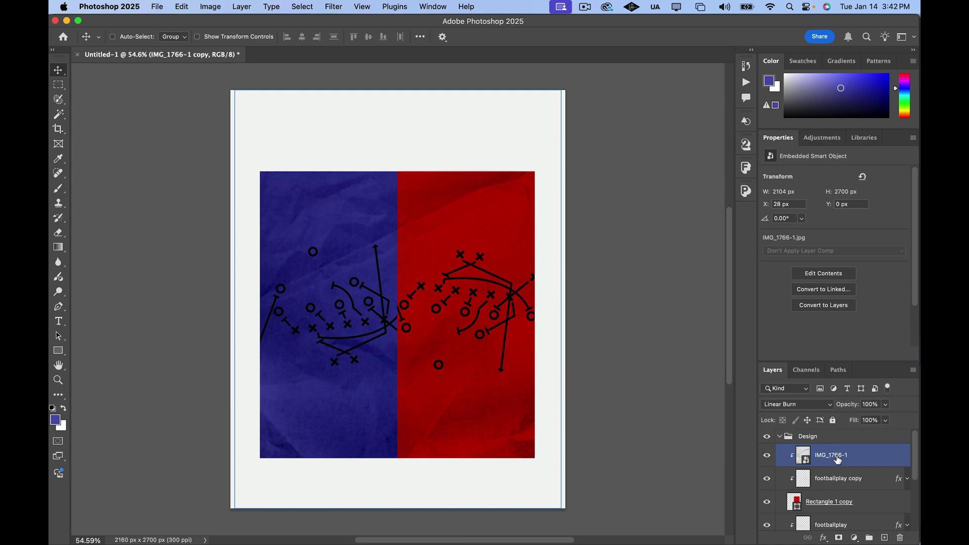
{"action": "scroll", "coordinate": [841, 479], "scroll_direction": "down", "scroll_amount": 3}
{"action": "scroll", "coordinate": [844, 515], "scroll_direction": "down", "scroll_amount": 2}
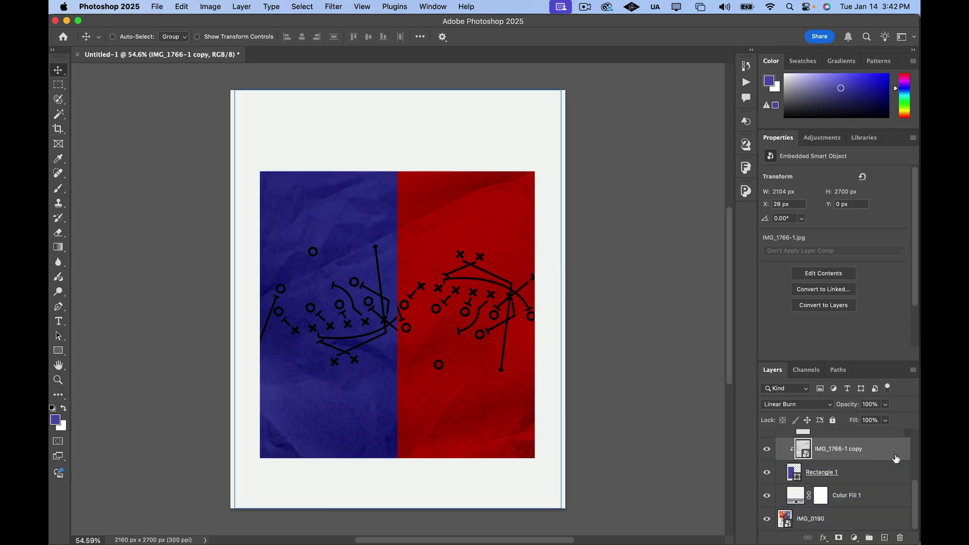
{"action": "left_click", "coordinate": [181, 6]}
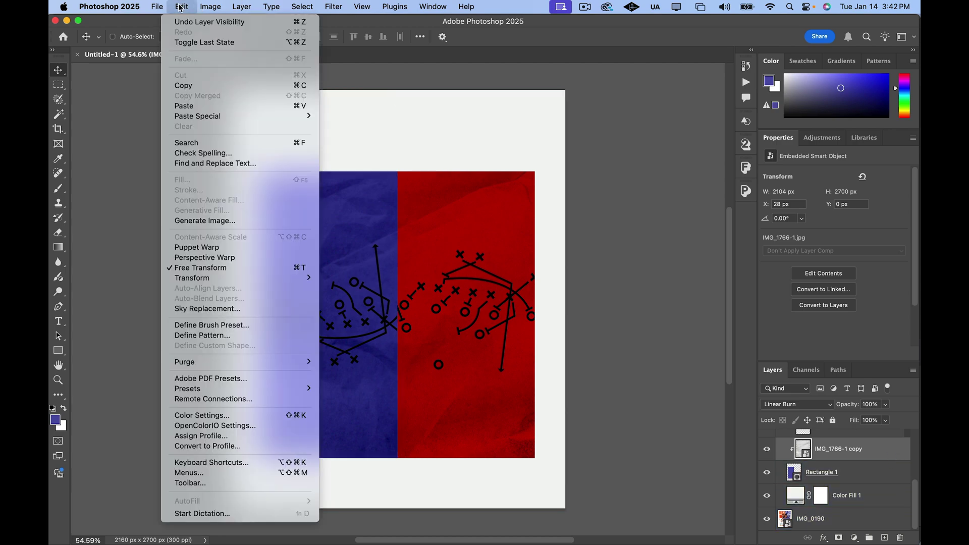
{"action": "mouse_move", "coordinate": [268, 278]}
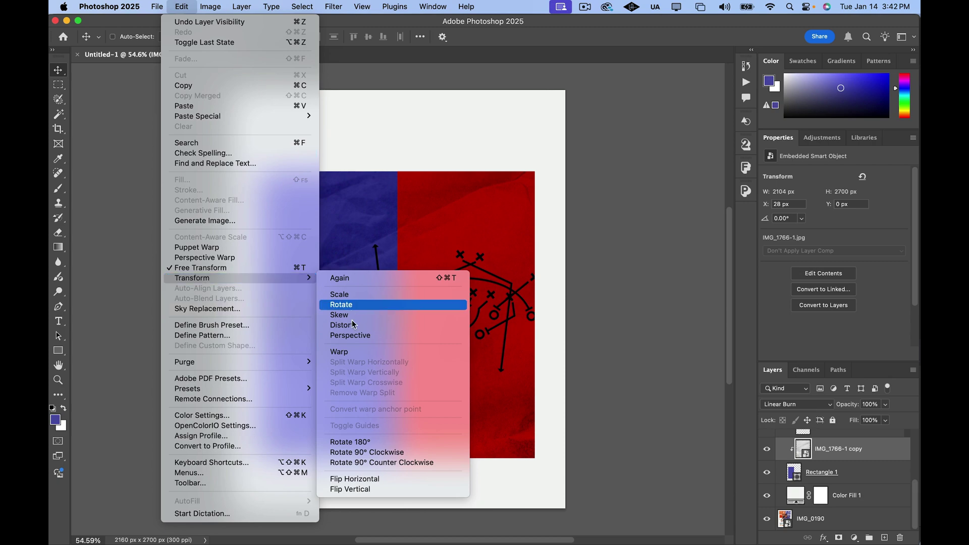
{"action": "left_click", "coordinate": [364, 489]}
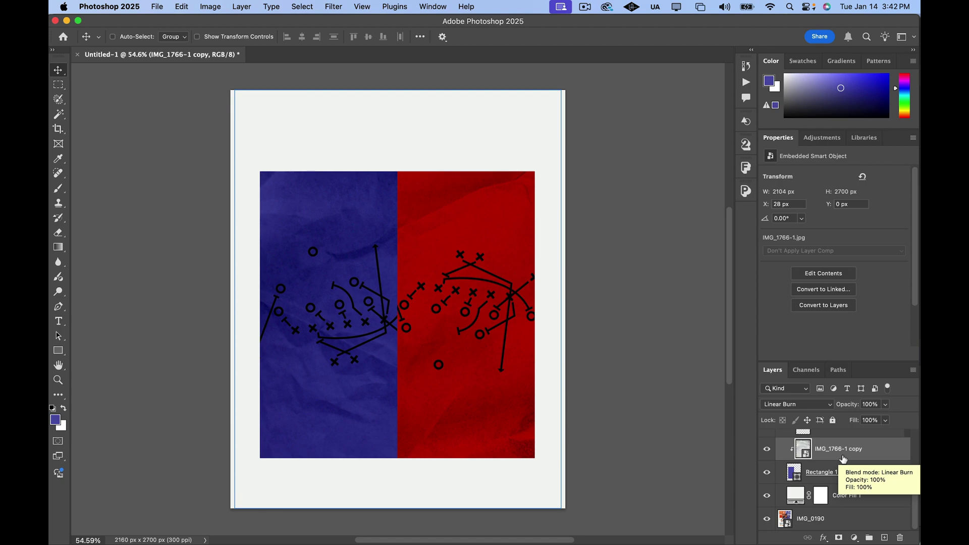
{"action": "scroll", "coordinate": [858, 451], "scroll_direction": "up", "scroll_amount": 5}
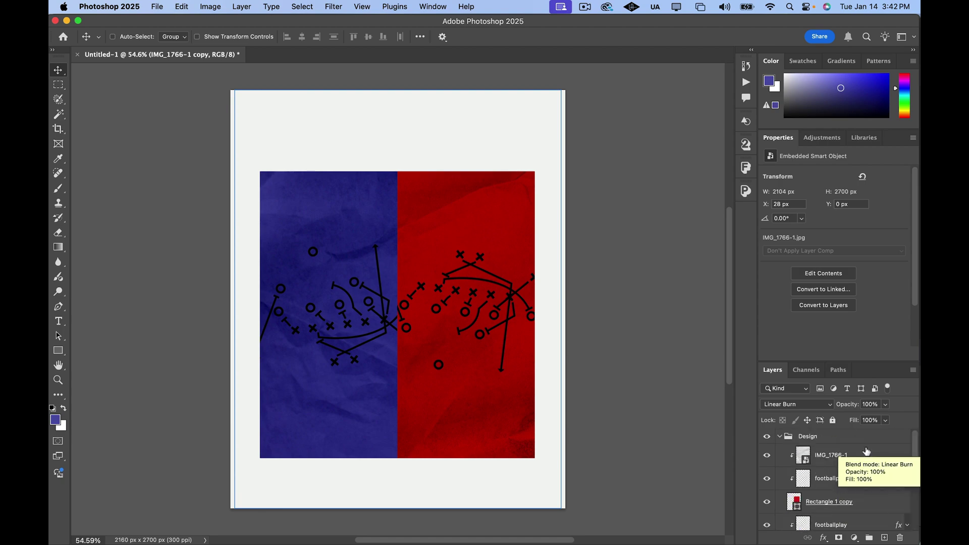
Step: Compare with the reference poster, then draw a tall, narrow rectangle about 47 × 1942 px over the red rectangle's outer edge
{"action": "left_click", "coordinate": [766, 437]}
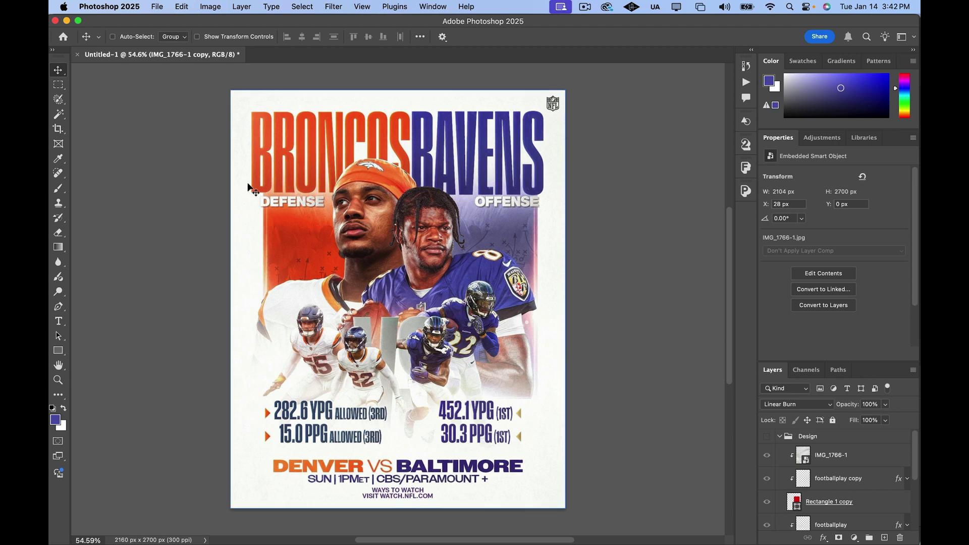
{"action": "left_click", "coordinate": [767, 436], "text": "alt"}
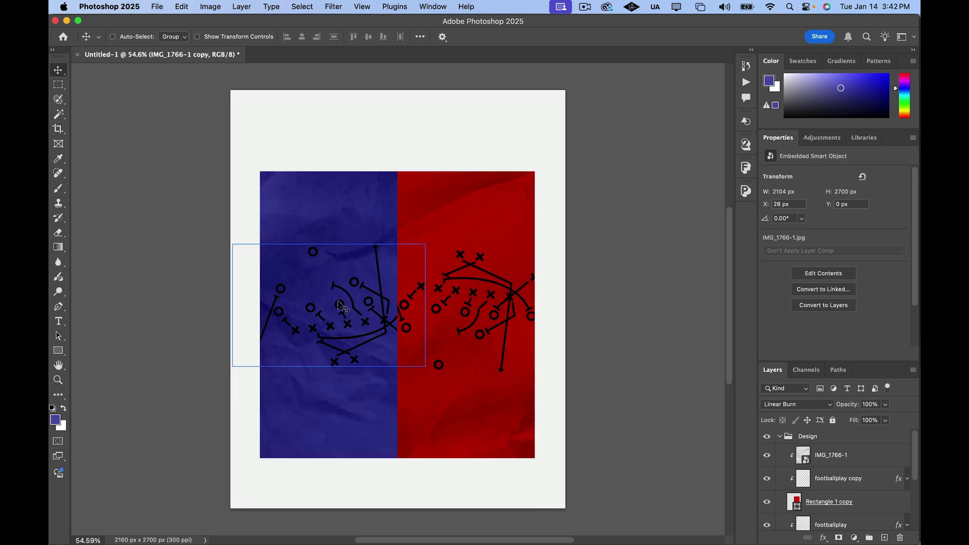
{"action": "key", "text": "u"}
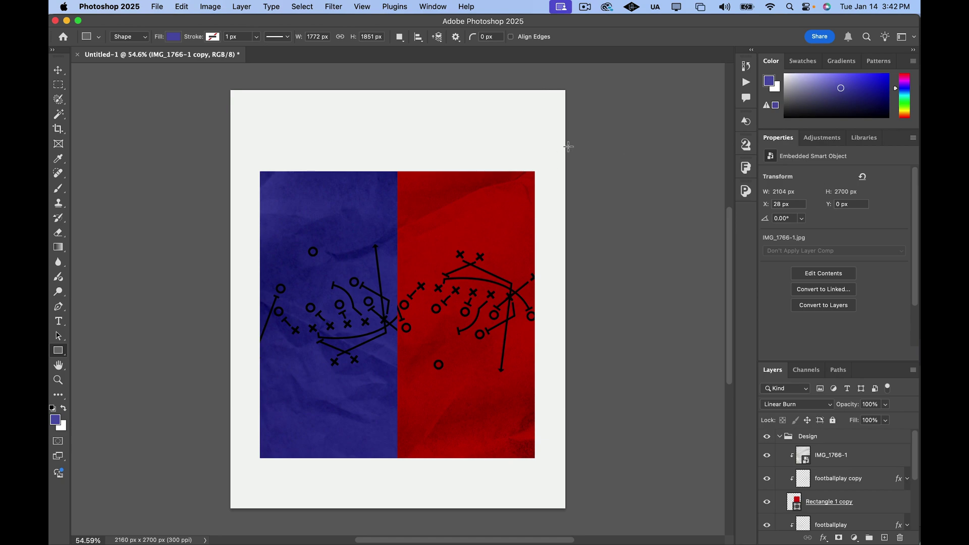
{"action": "left_click_drag", "start_coordinate": [531, 165], "coordinate": [537, 467]}
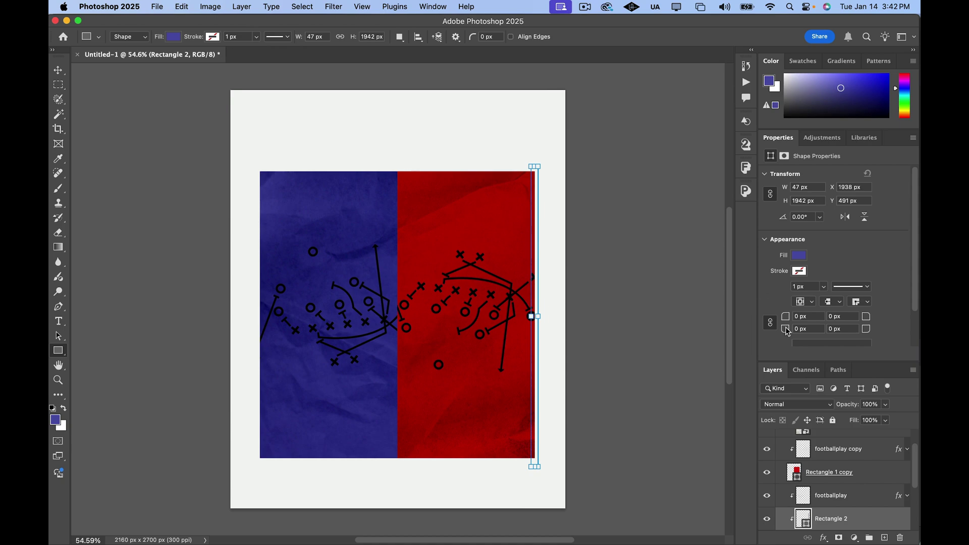
Step: Place the Rectangle 2 layer directly above Color Fill 1 and move the strip to the blue rectangle's outer edge
{"action": "left_click_drag", "start_coordinate": [869, 518], "coordinate": [851, 496]}
{"action": "left_click_drag", "start_coordinate": [871, 454], "coordinate": [866, 483]}
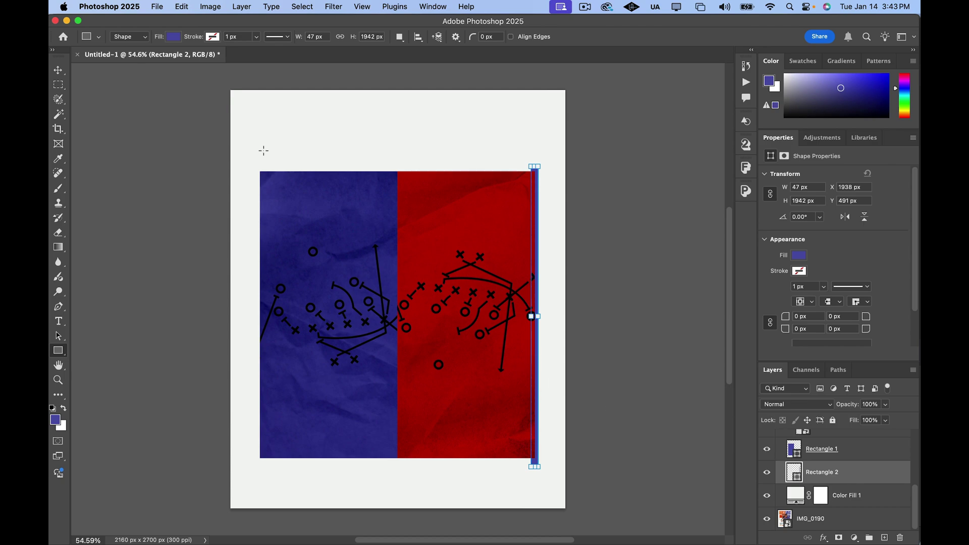
{"action": "left_click", "coordinate": [58, 72]}
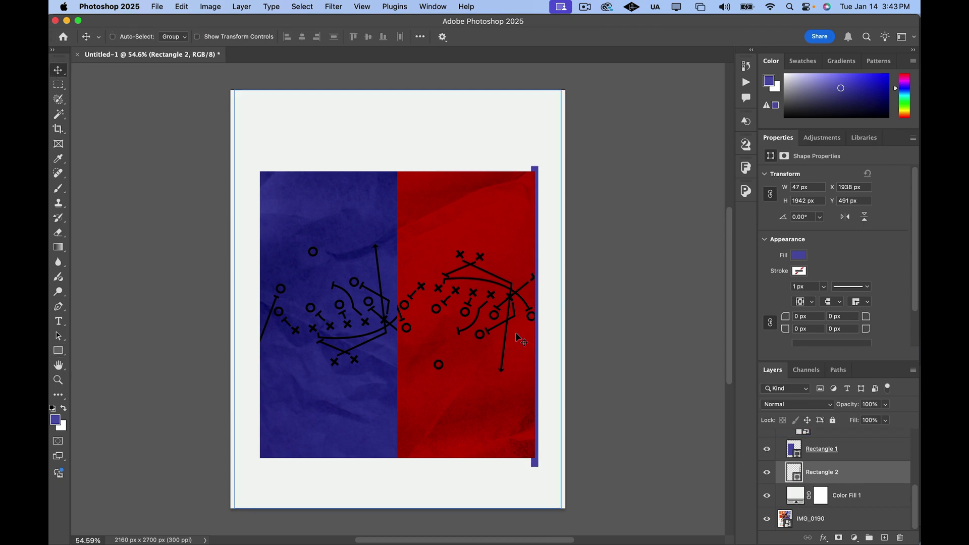
{"action": "left_click_drag", "start_coordinate": [540, 340], "coordinate": [264, 336]}
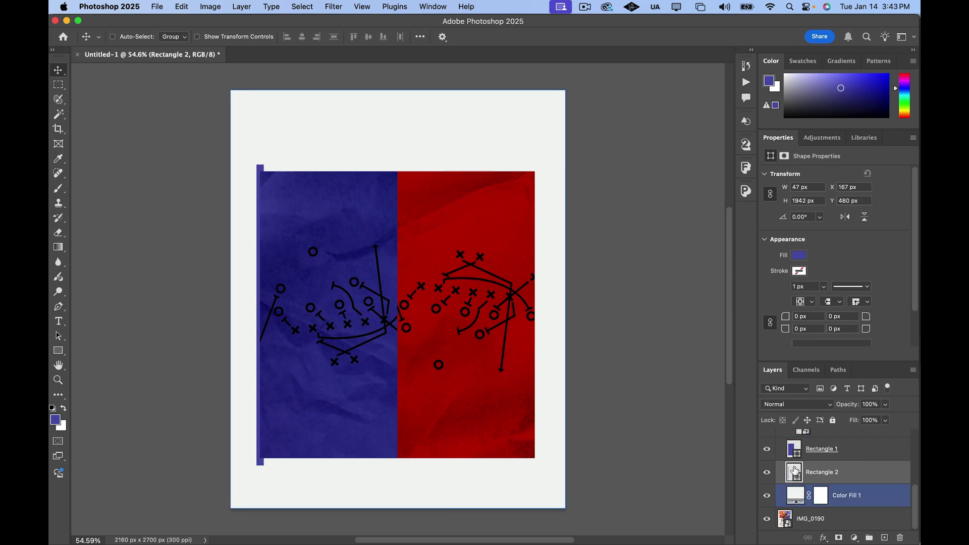
Step: Try a white fill on the narrow strip, then switch it back to the recently used blue
{"action": "left_click", "coordinate": [799, 255]}
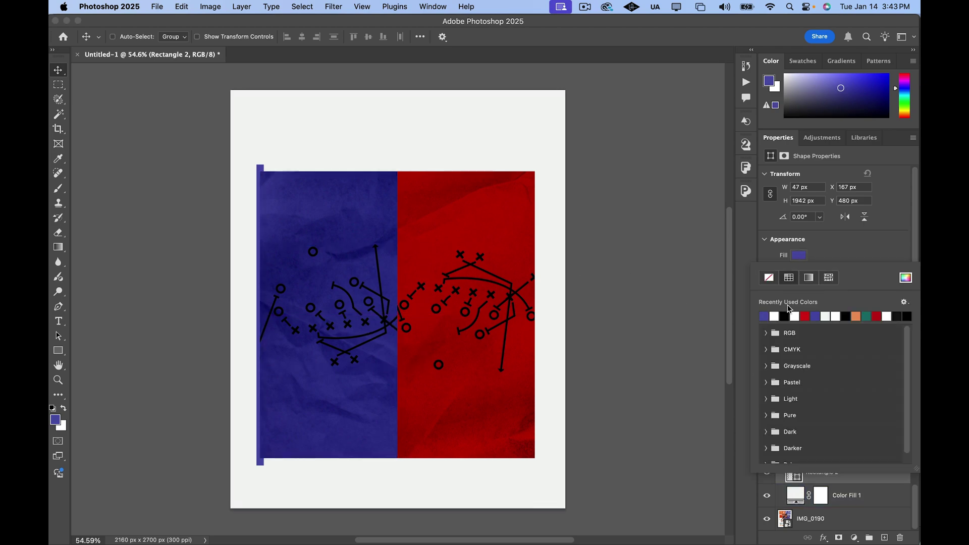
{"action": "left_click", "coordinate": [775, 316]}
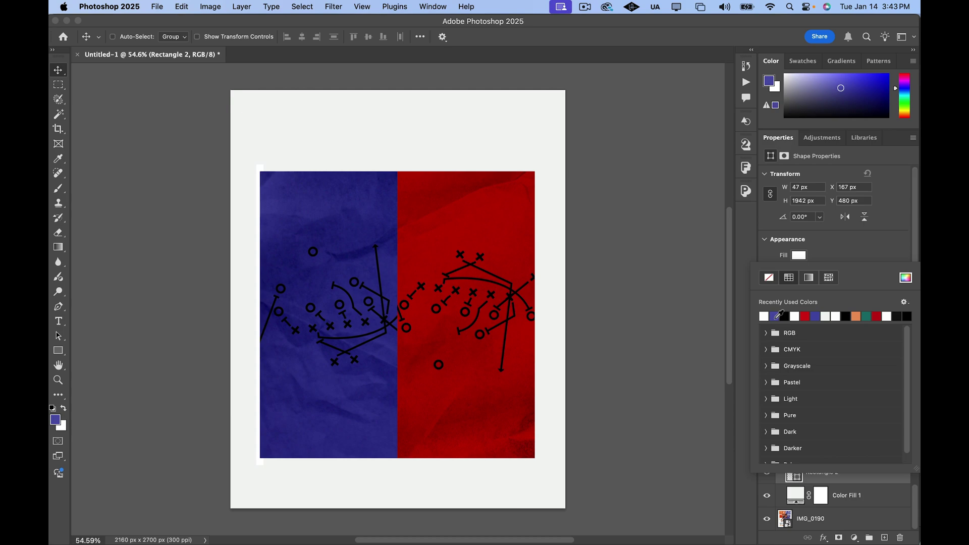
{"action": "left_click", "coordinate": [858, 249]}
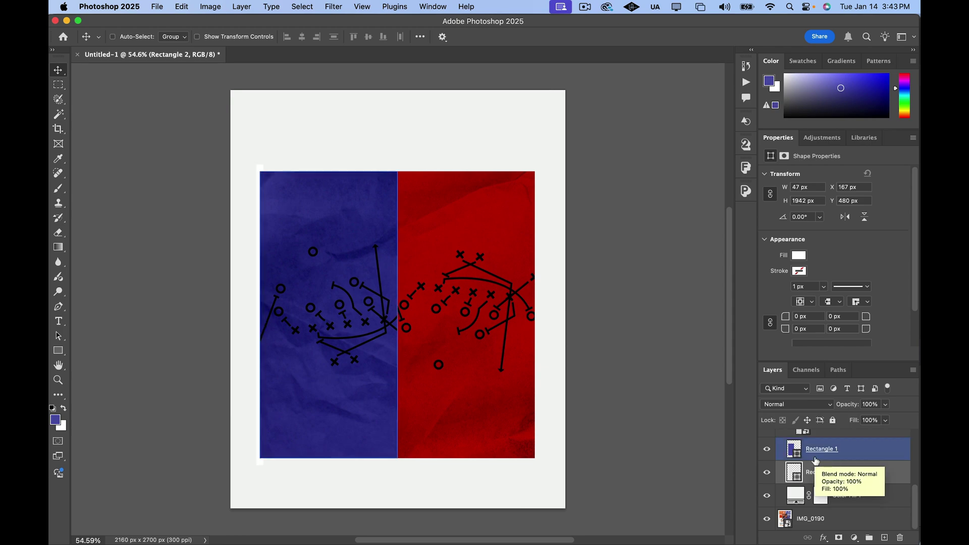
{"action": "left_click", "coordinate": [796, 256]}
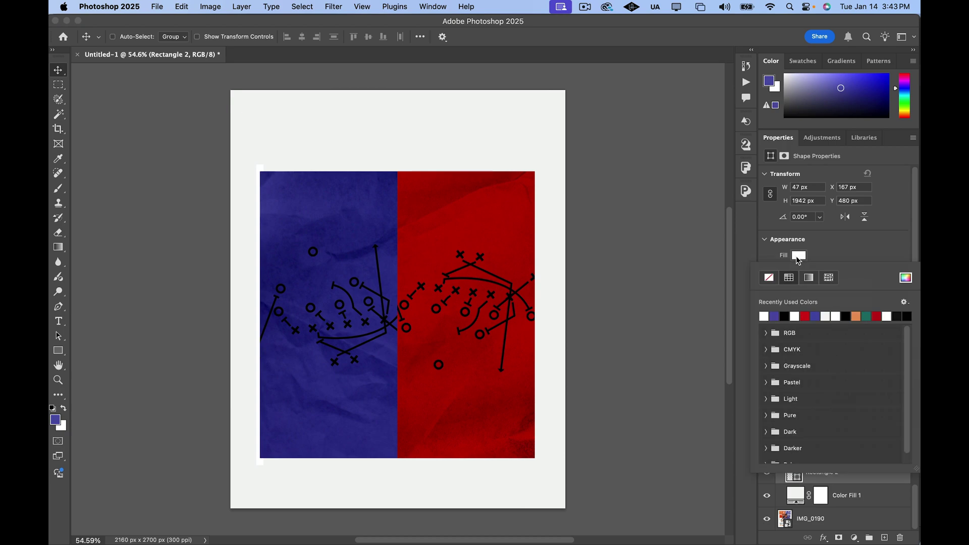
{"action": "left_click", "coordinate": [763, 316]}
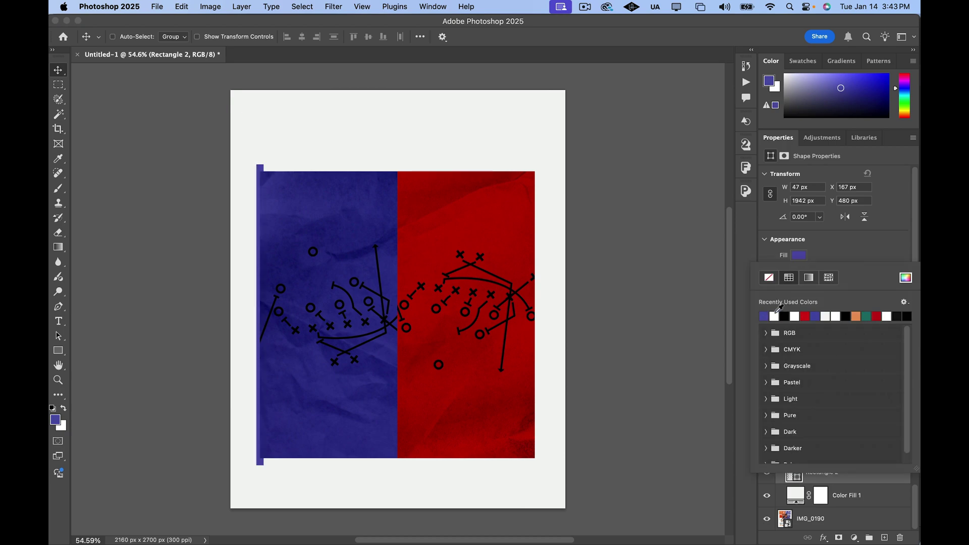
Step: Set the narrow strip's fill to the pale lavender c8c7f3
{"action": "left_click", "coordinate": [807, 258]}
{"action": "left_click", "coordinate": [805, 260]}
{"action": "left_click", "coordinate": [903, 284]}
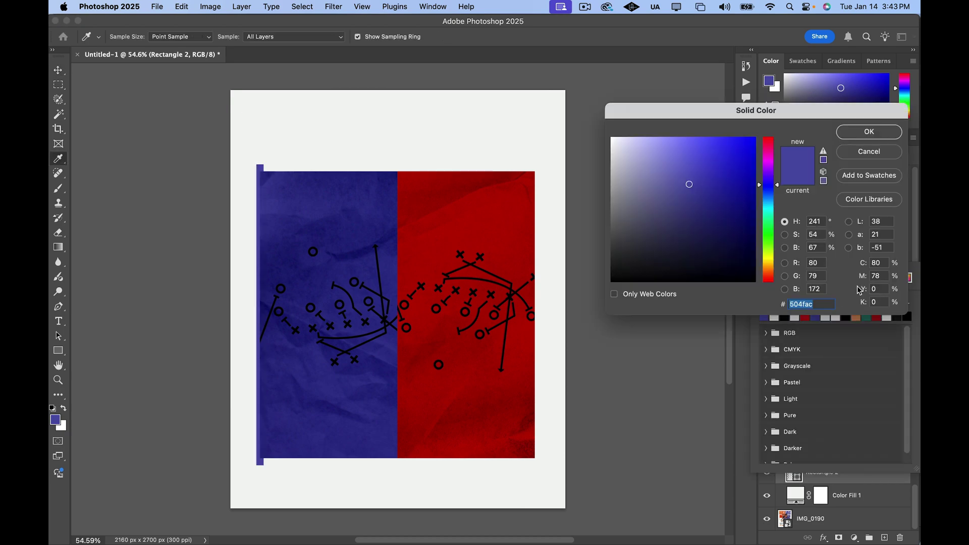
{"action": "left_click_drag", "start_coordinate": [665, 161], "coordinate": [637, 145]}
{"action": "left_click", "coordinate": [637, 144]}
{"action": "left_click", "coordinate": [852, 132]}
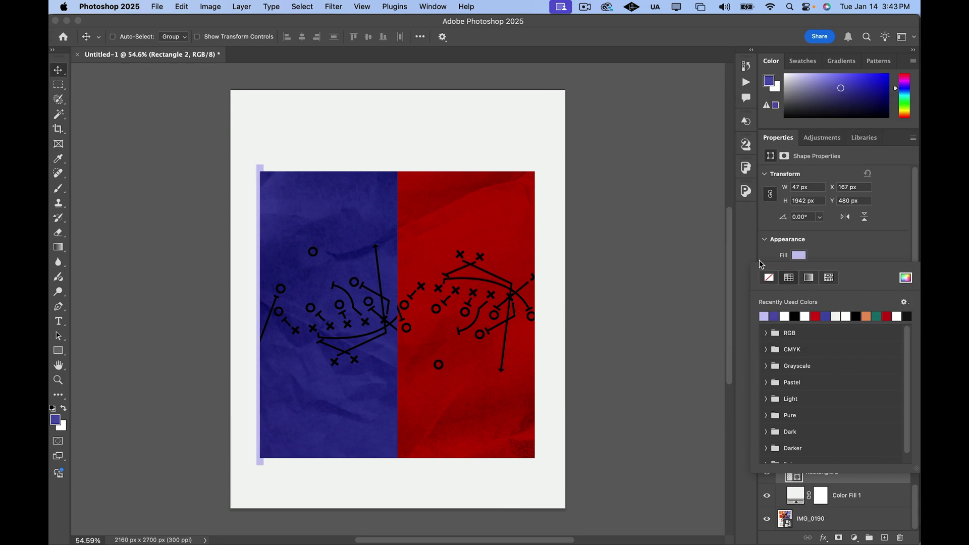
Step: Set the narrow strip's fill to the pale yellow f3efc7
{"action": "left_click", "coordinate": [801, 256]}
{"action": "left_click", "coordinate": [797, 256]}
{"action": "left_click", "coordinate": [906, 277]}
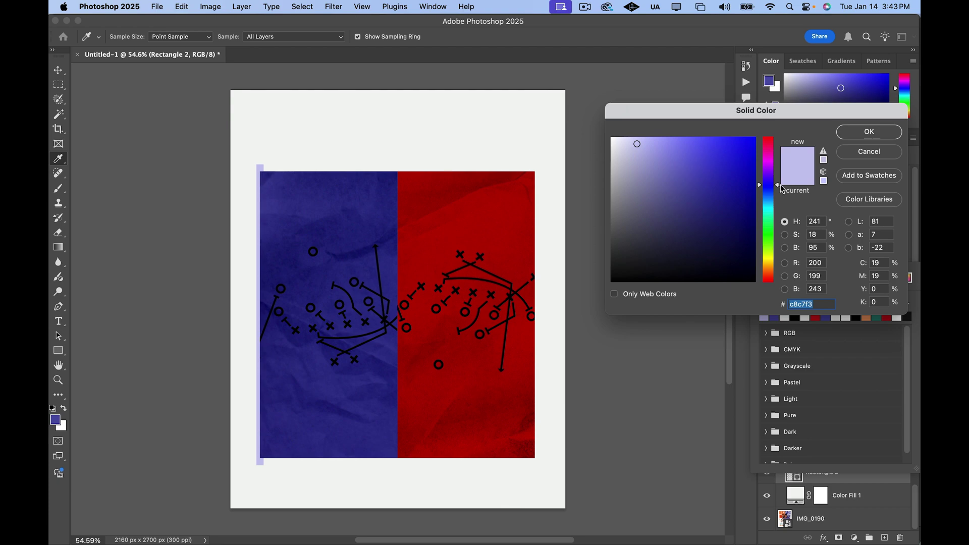
{"action": "left_click_drag", "start_coordinate": [781, 186], "coordinate": [765, 259]}
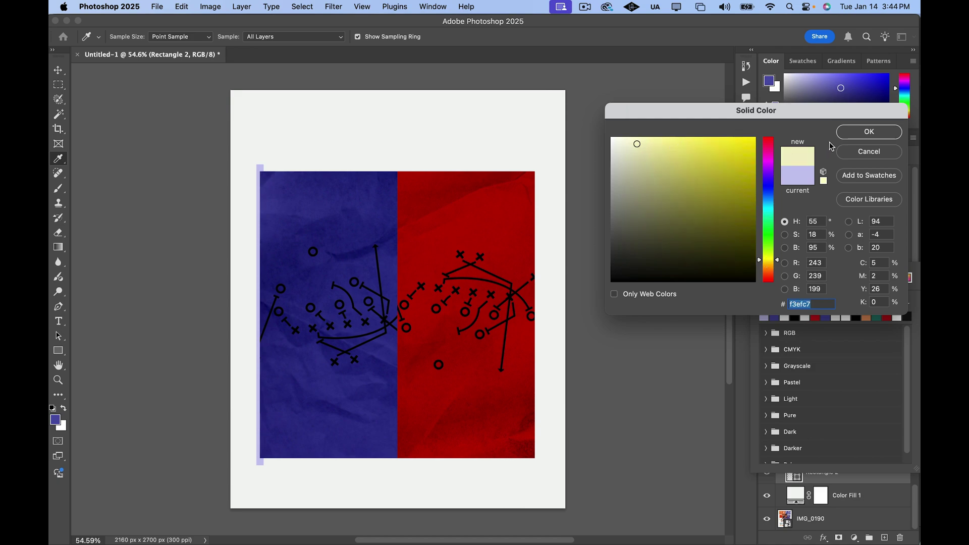
{"action": "left_click", "coordinate": [849, 133]}
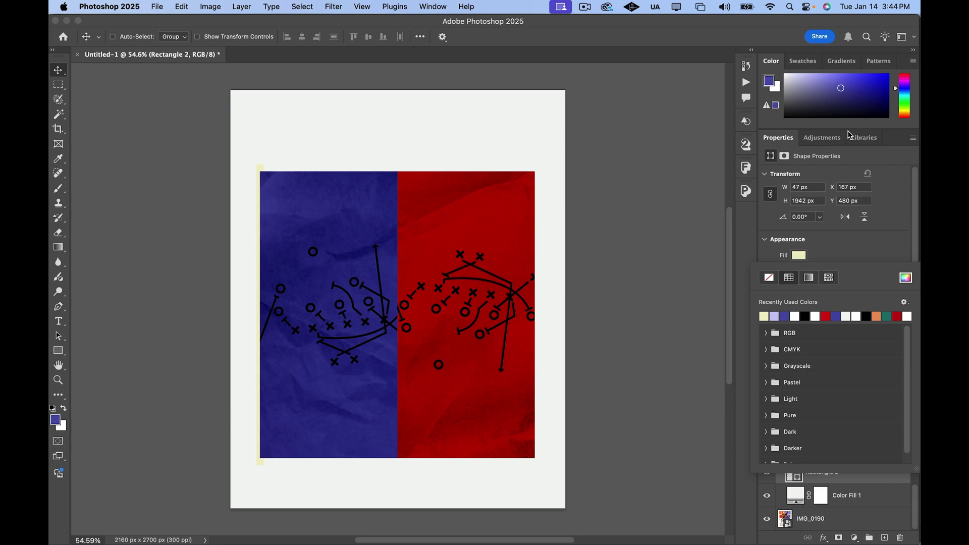
{"action": "left_click", "coordinate": [902, 225]}
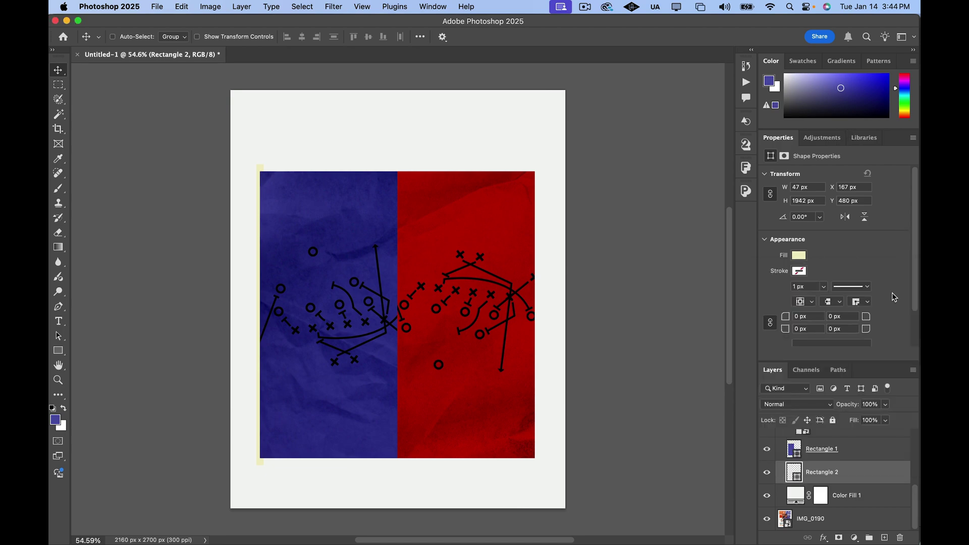
Step: Rename the Rectangle 2 layer as box
{"action": "double_click", "coordinate": [826, 473]}
{"action": "type", "text": "Boix"}
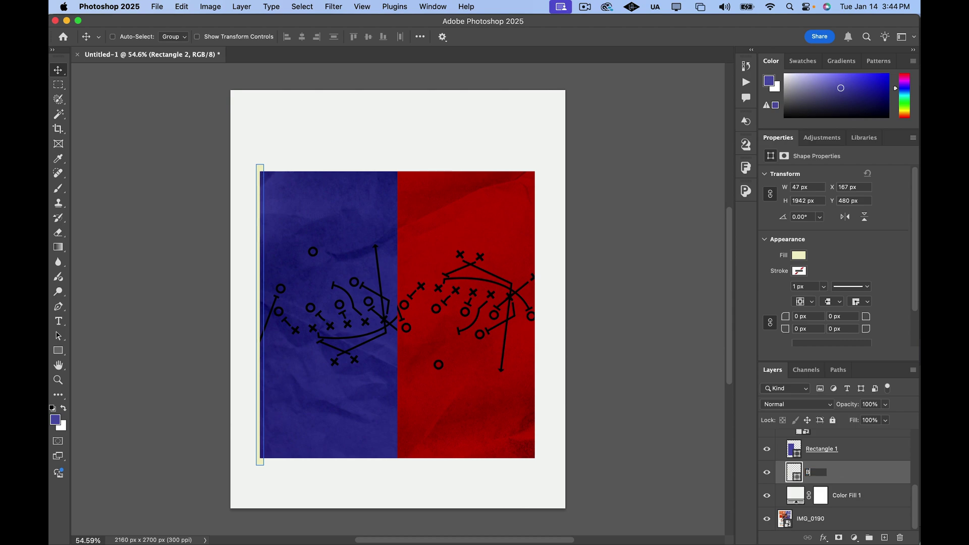
{"action": "key", "text": "Return"}
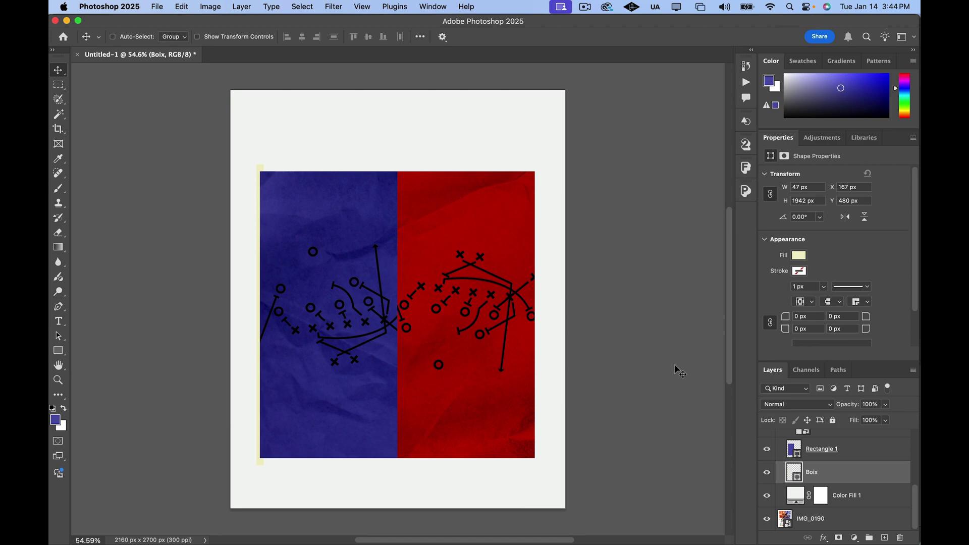
{"action": "double_click", "coordinate": [811, 473]}
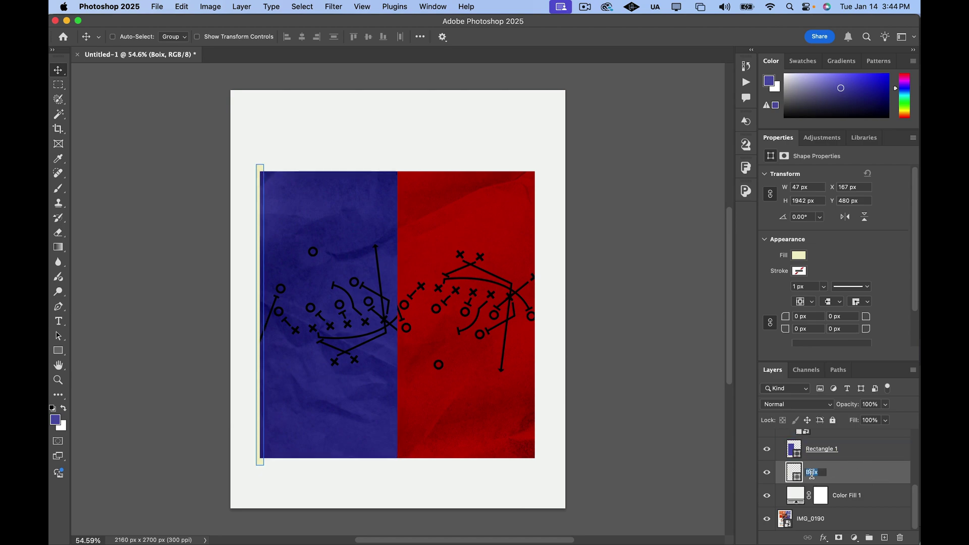
{"action": "type", "text": "x"}
{"action": "key", "text": "Return"}
Step: Duplicate the box layer and convert the copy to a smart object
{"action": "left_click", "coordinate": [838, 448]}
{"action": "key", "text": "super+j"}
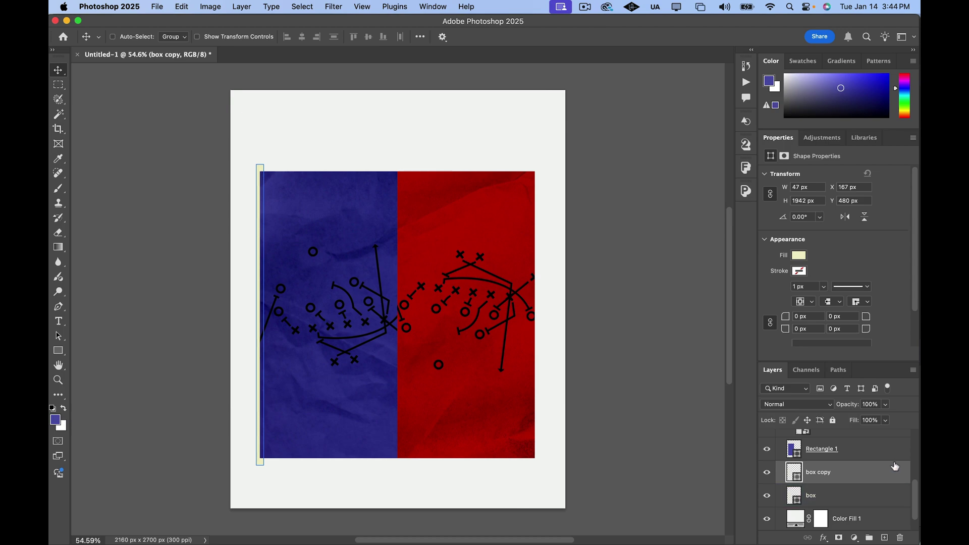
{"action": "right_click", "coordinate": [892, 470]}
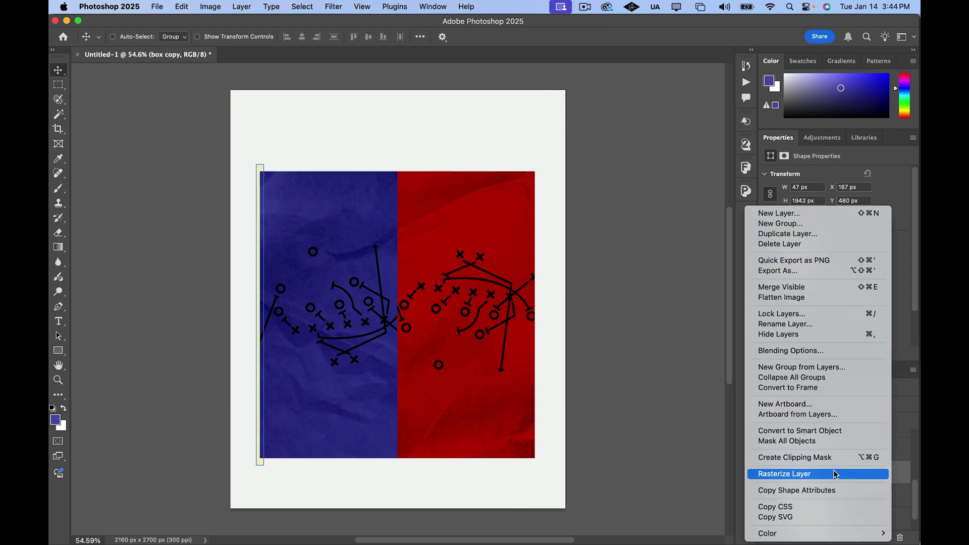
{"action": "left_click", "coordinate": [792, 430]}
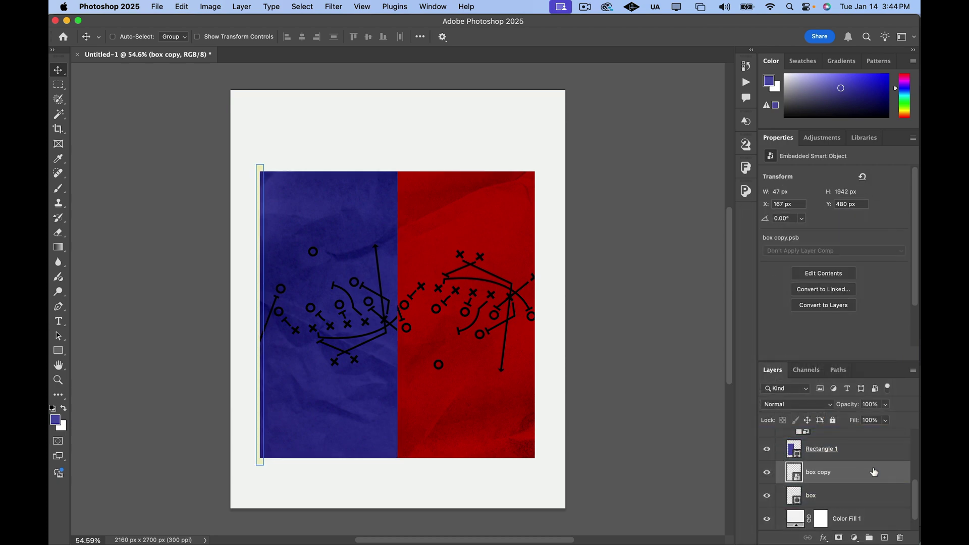
Step: Apply a Gaussian Blur with a radius of 200 pixels to box copy and collapse its smart filter list
{"action": "left_click", "coordinate": [325, 8]}
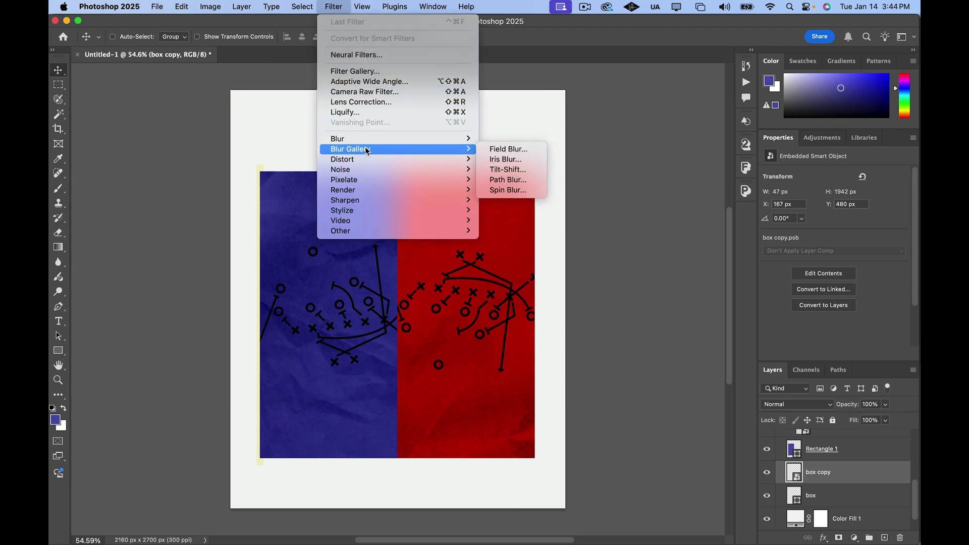
{"action": "mouse_move", "coordinate": [353, 139]}
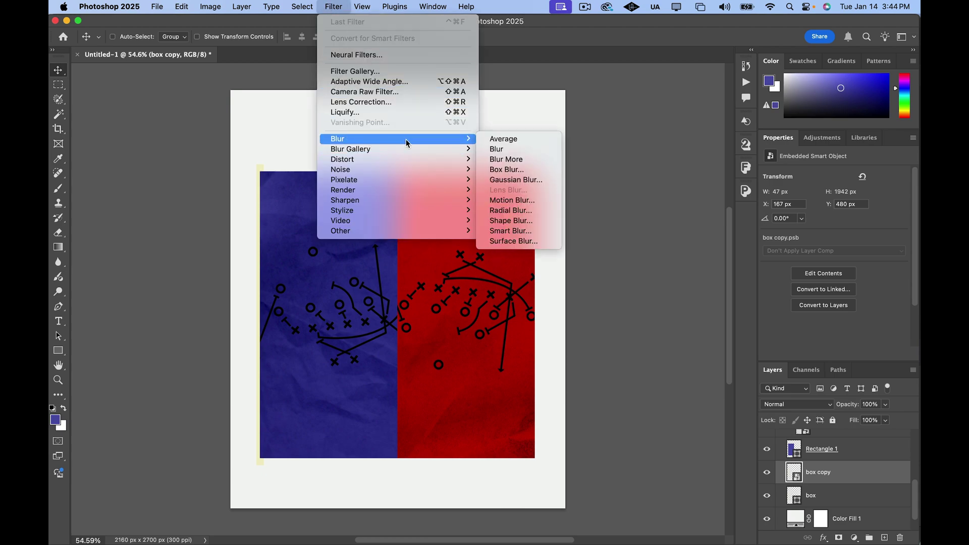
{"action": "left_click", "coordinate": [509, 179]}
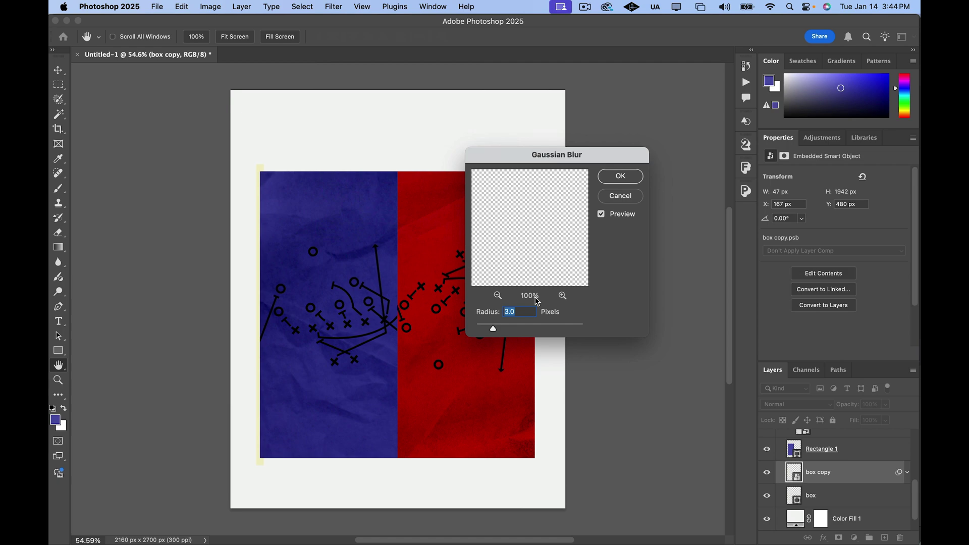
{"action": "type", "text": "200"}
{"action": "left_click", "coordinate": [618, 178]}
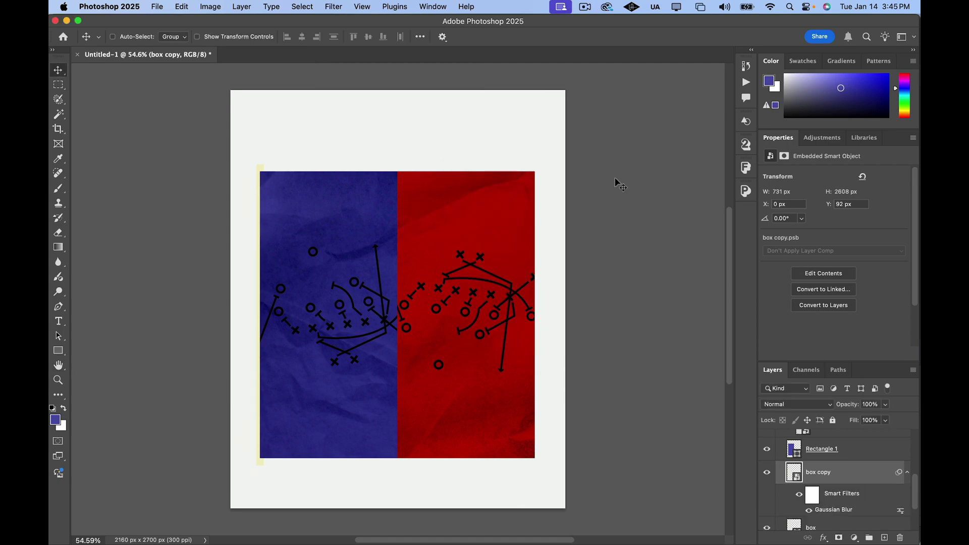
{"action": "left_click", "coordinate": [907, 473]}
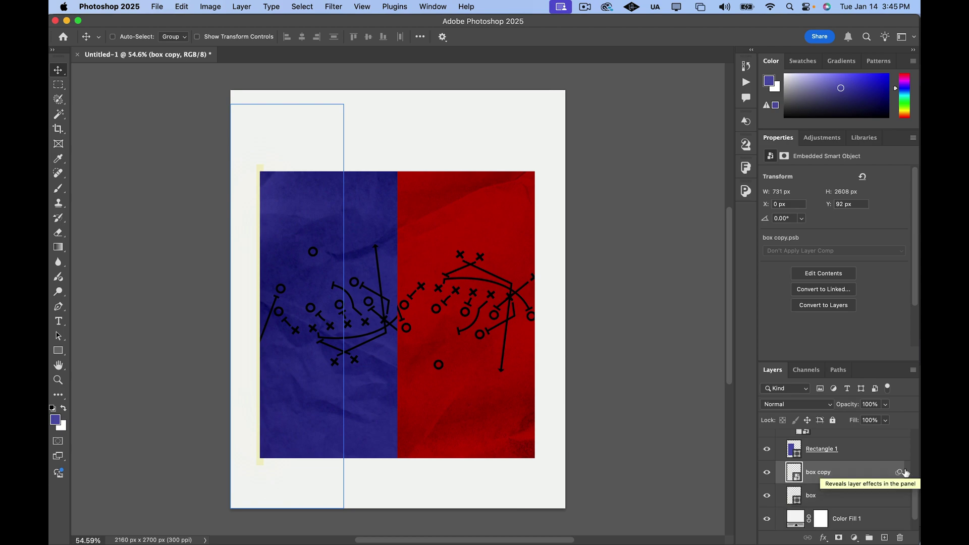
Step: Rename the blurred box copy layer as 200
{"action": "double_click", "coordinate": [827, 471]}
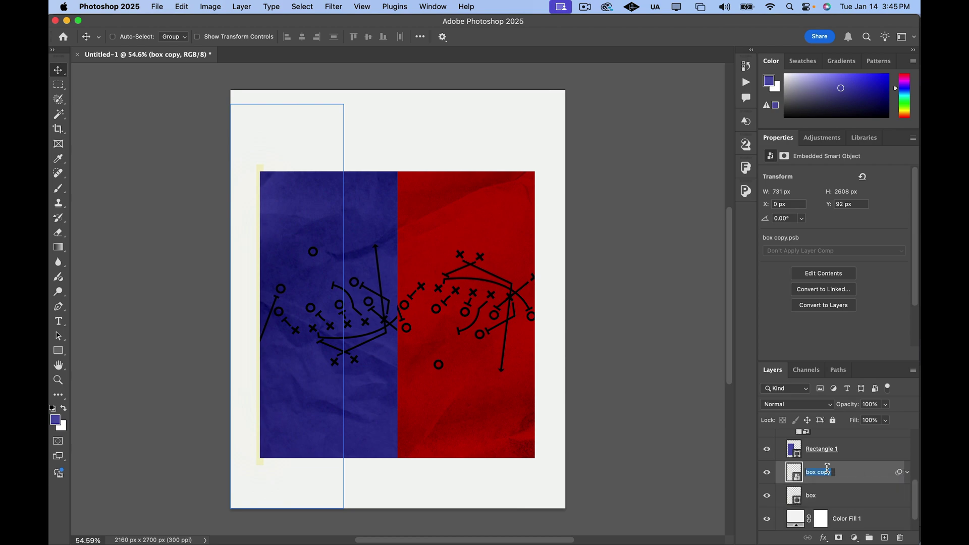
{"action": "type", "text": "200"}
{"action": "key", "text": "Return"}
Step: Duplicate the 200 layer, place the copy between 200 and box, and rename it as 100
{"action": "key", "text": "super+j"}
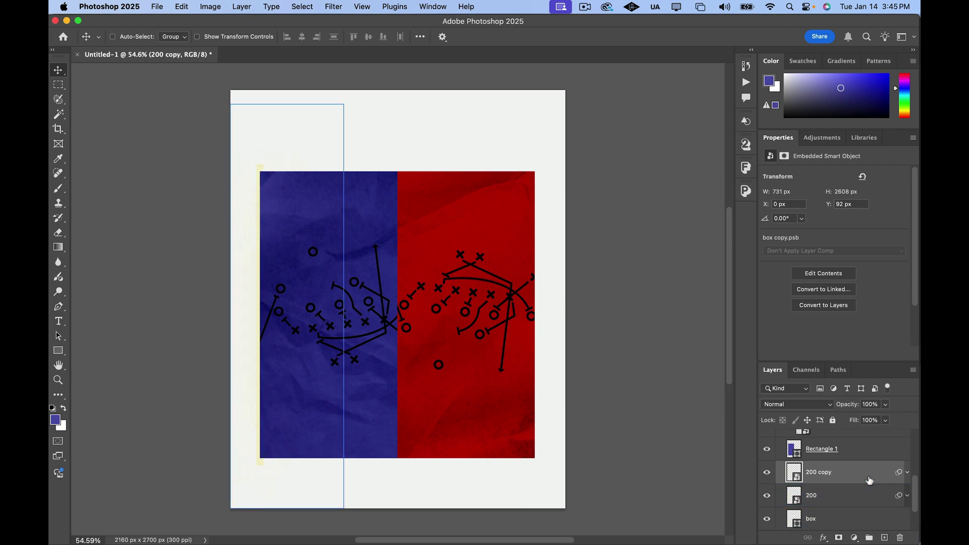
{"action": "left_click_drag", "start_coordinate": [867, 478], "coordinate": [861, 500]}
{"action": "double_click", "coordinate": [809, 498]}
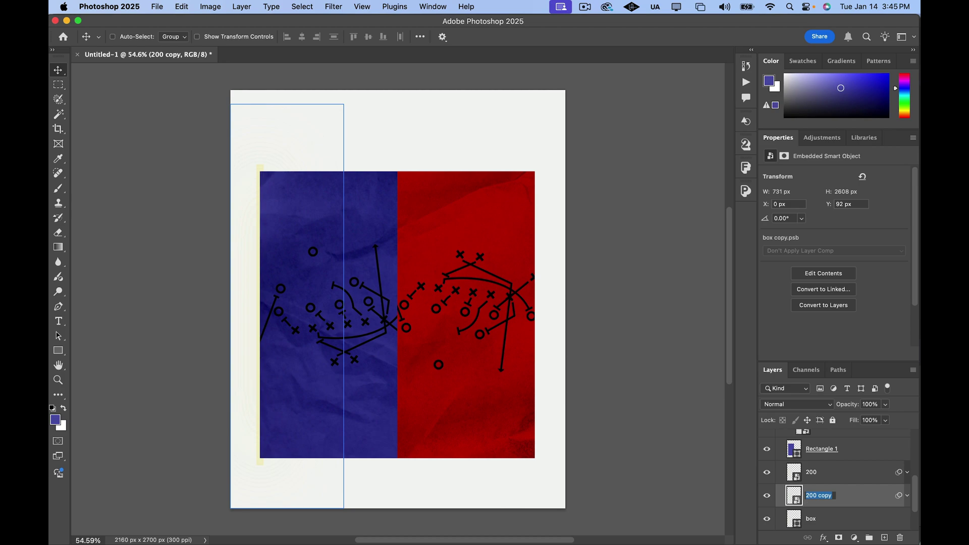
{"action": "type", "text": "100"}
{"action": "key", "text": "Return"}
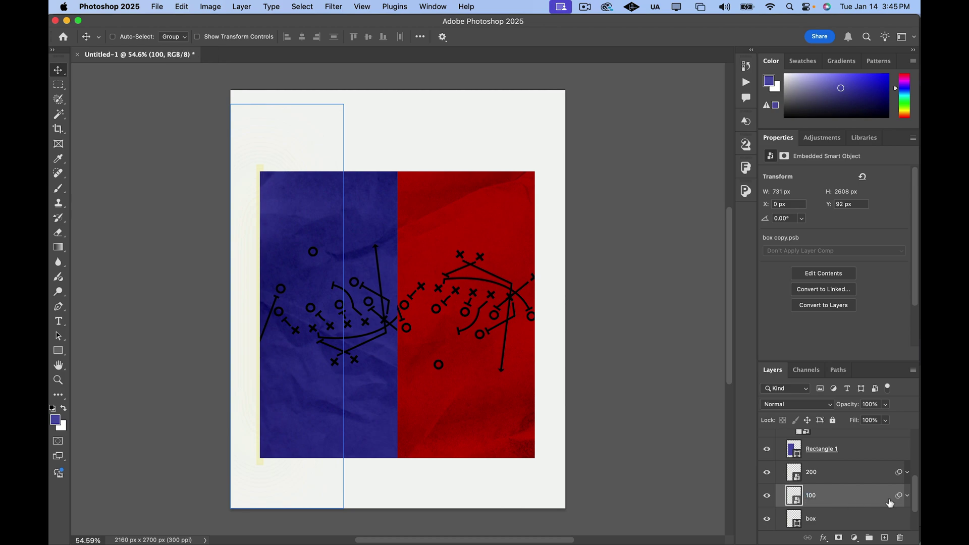
Step: Set the Gaussian Blur radius of the 100 layer's smart filter to 100 pixels
{"action": "left_click", "coordinate": [906, 495]}
{"action": "scroll", "coordinate": [891, 492], "scroll_direction": "down", "scroll_amount": 3}
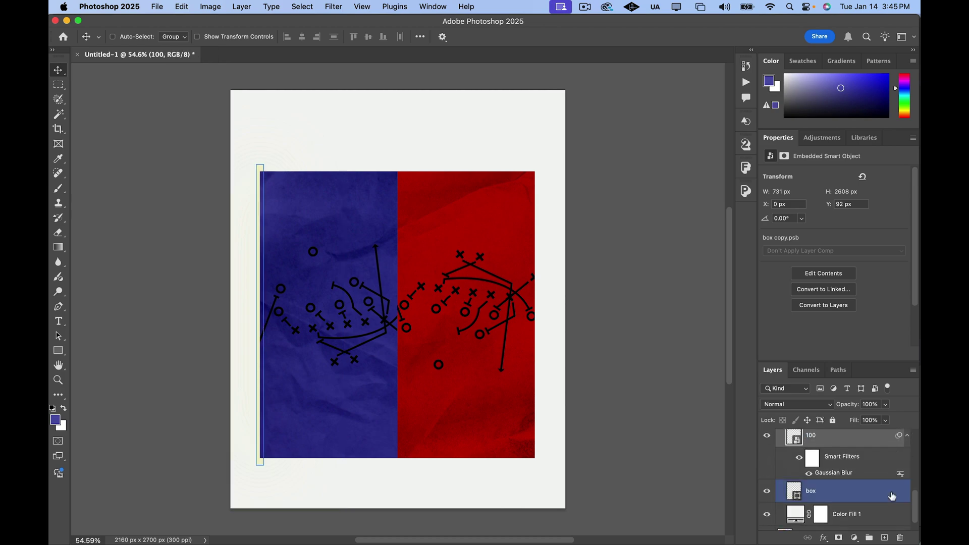
{"action": "double_click", "coordinate": [833, 472]}
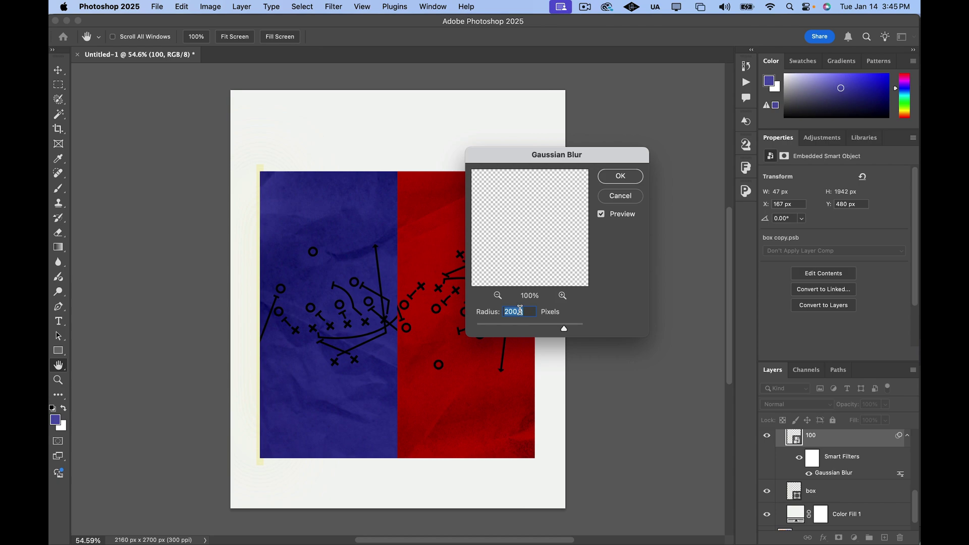
{"action": "type", "text": "100"}
{"action": "key", "text": "Return"}
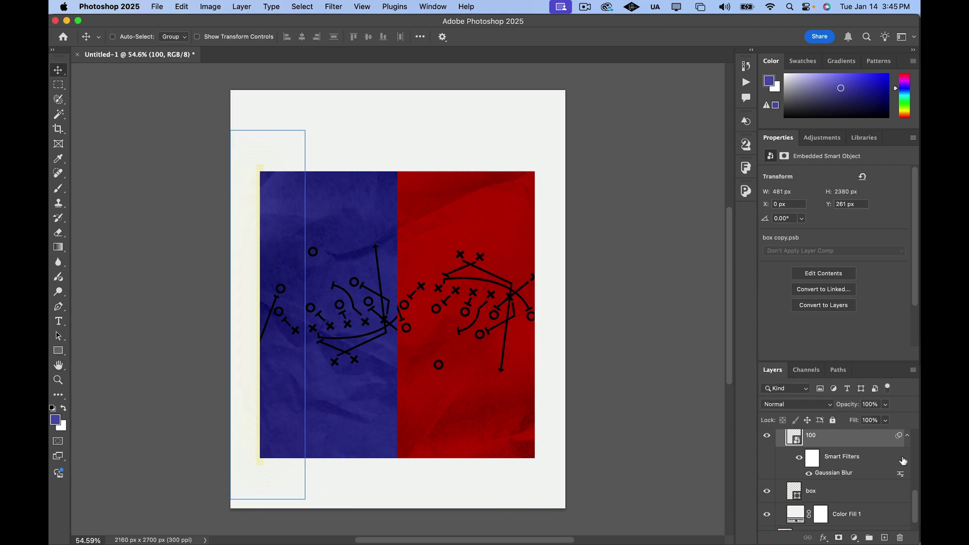
Step: Review the stack of blurred copies named 200, 100, 50, 25, 12, 6 and 3 above the box layer
{"action": "left_click", "coordinate": [861, 490]}
{"action": "scroll", "coordinate": [858, 482], "scroll_direction": "down", "scroll_amount": 1}
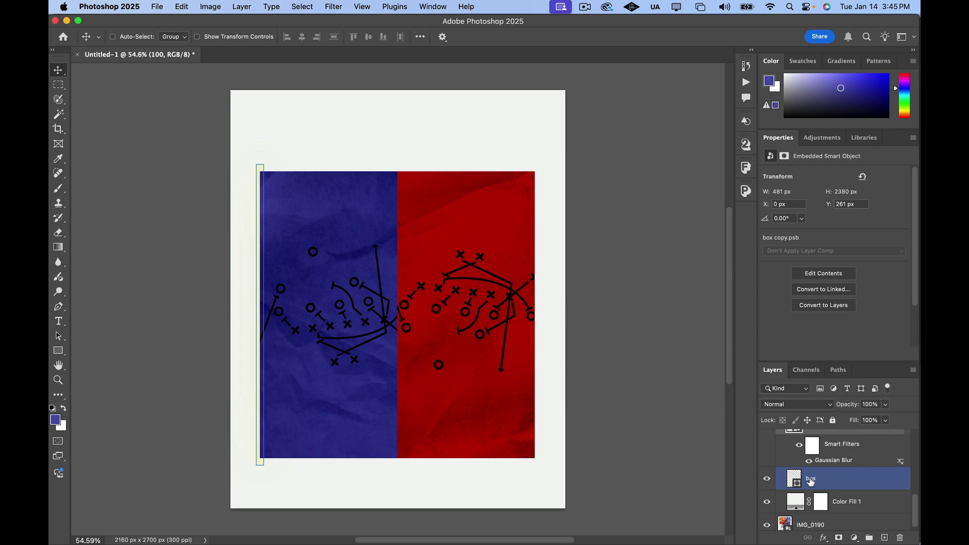
{"action": "scroll", "coordinate": [855, 481], "scroll_direction": "up", "scroll_amount": 1}
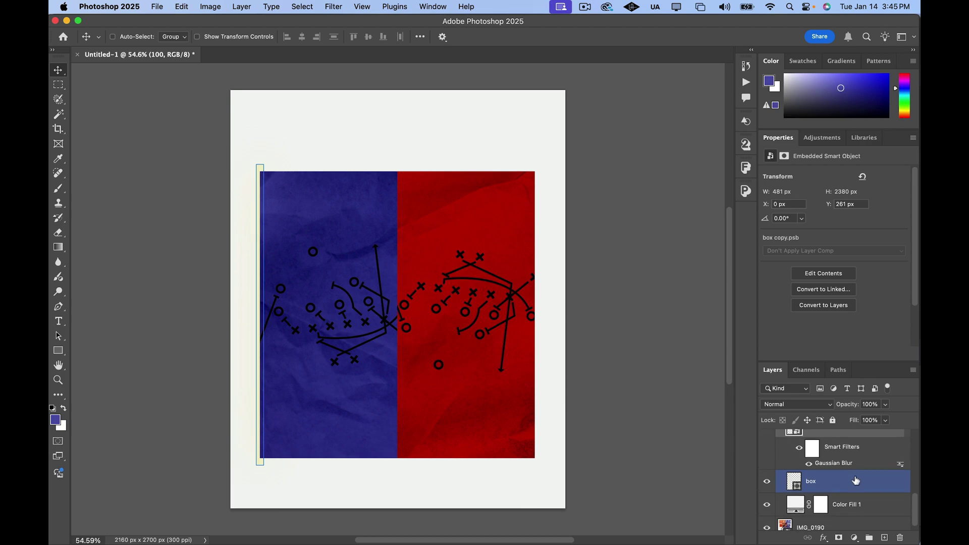
{"action": "scroll", "coordinate": [856, 480], "scroll_direction": "up", "scroll_amount": 2}
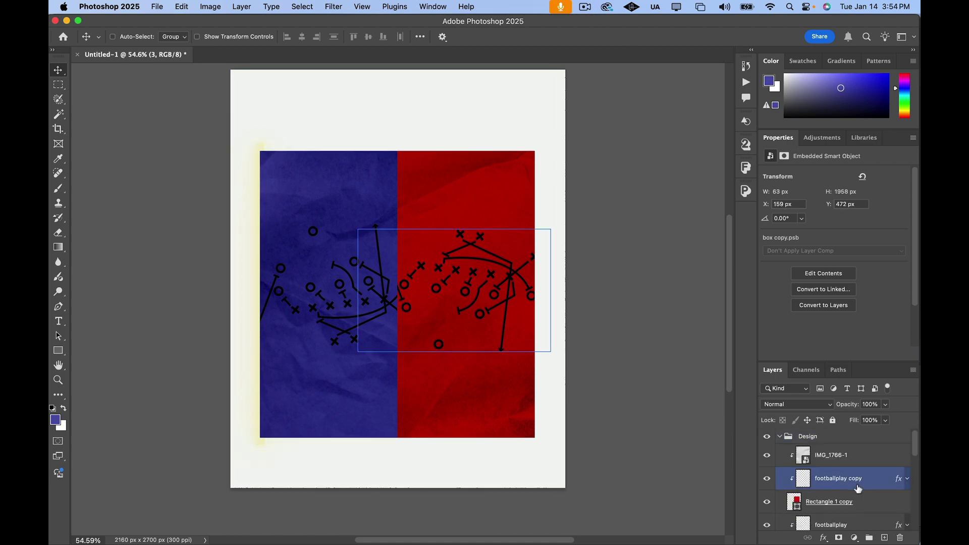
{"action": "scroll", "coordinate": [856, 479], "scroll_direction": "down", "scroll_amount": 5}
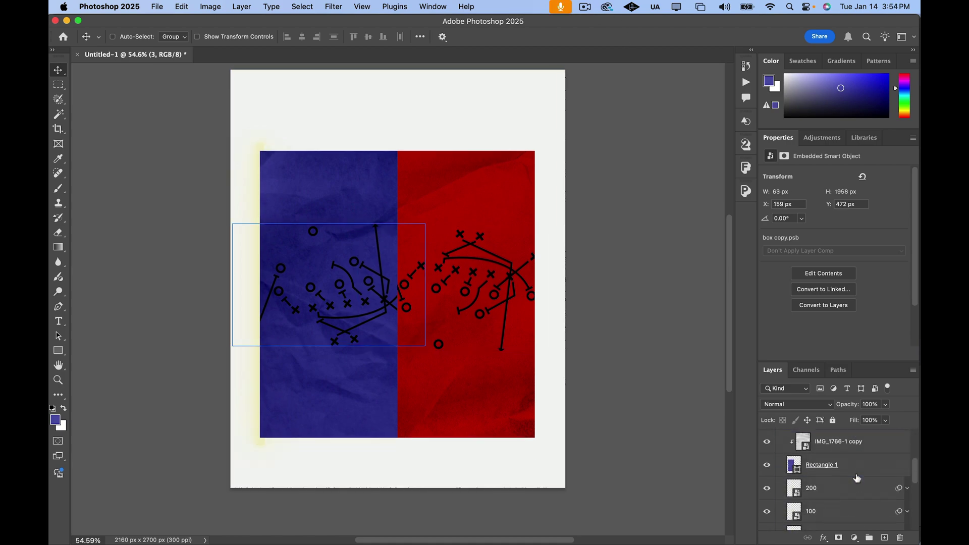
{"action": "scroll", "coordinate": [856, 476], "scroll_direction": "down", "scroll_amount": 3}
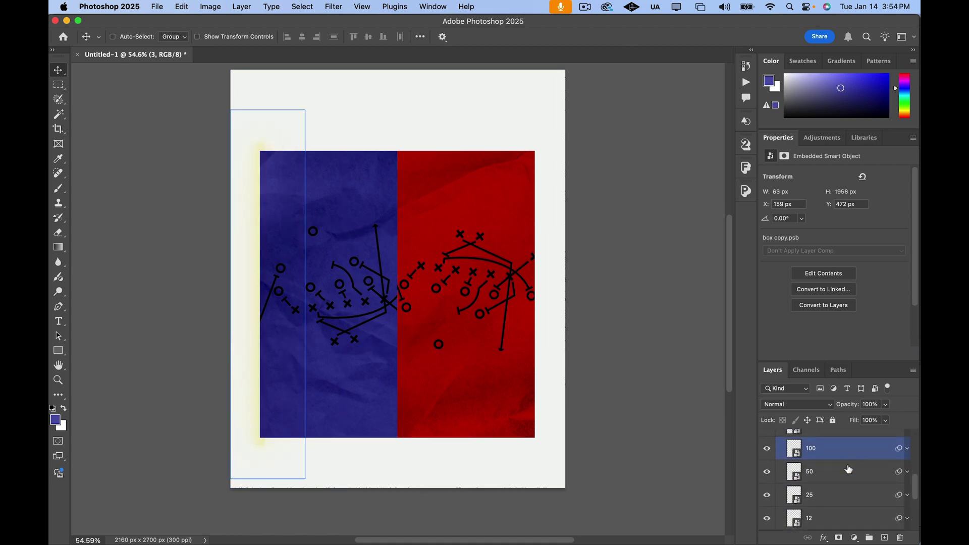
{"action": "left_click", "coordinate": [836, 499]}
{"action": "scroll", "coordinate": [838, 497], "scroll_direction": "down", "scroll_amount": 2}
{"action": "left_click", "coordinate": [837, 487]}
{"action": "left_click", "coordinate": [839, 505]}
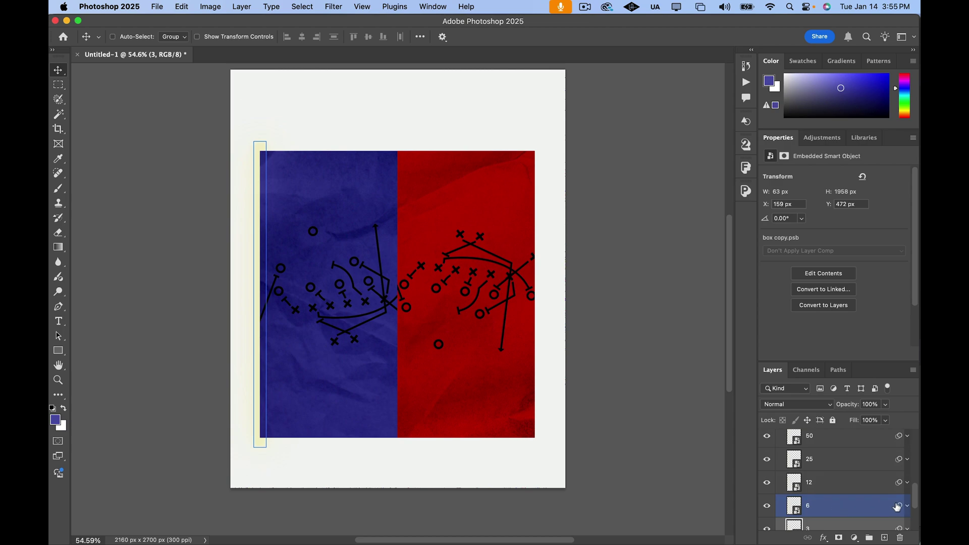
{"action": "scroll", "coordinate": [834, 497], "scroll_direction": "down", "scroll_amount": 3}
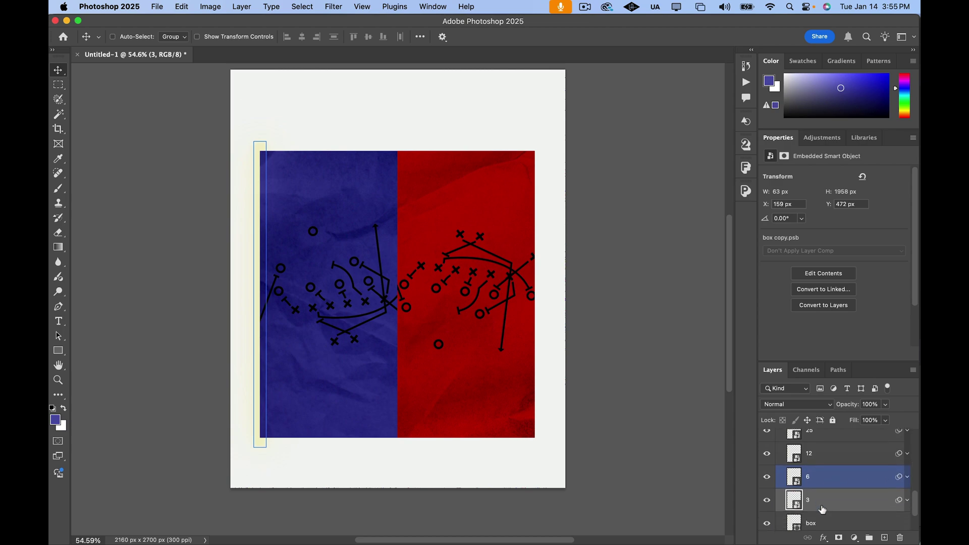
{"action": "left_click", "coordinate": [824, 505]}
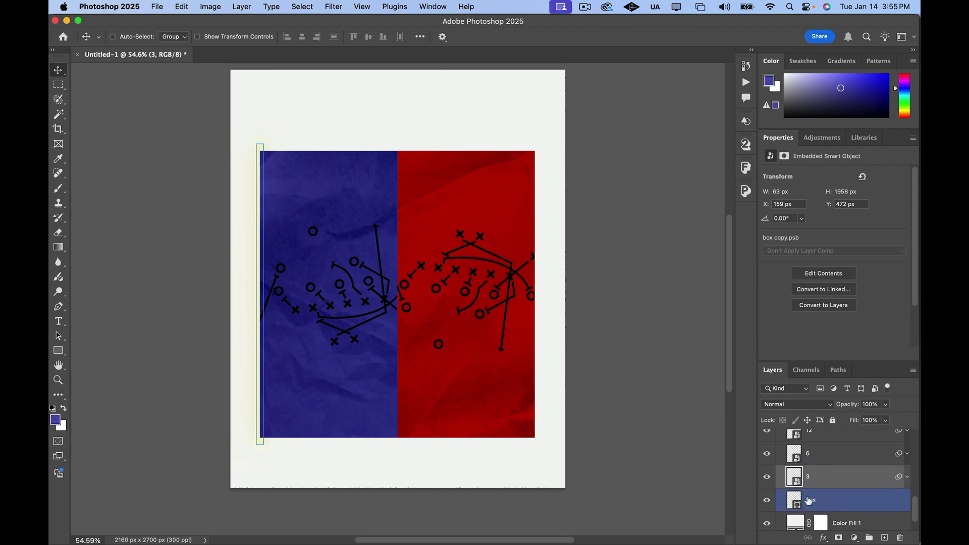
{"action": "scroll", "coordinate": [846, 506], "scroll_direction": "up", "scroll_amount": 3}
{"action": "left_click", "coordinate": [846, 499]}
{"action": "scroll", "coordinate": [846, 494], "scroll_direction": "up", "scroll_amount": 2}
{"action": "left_click", "coordinate": [846, 487]}
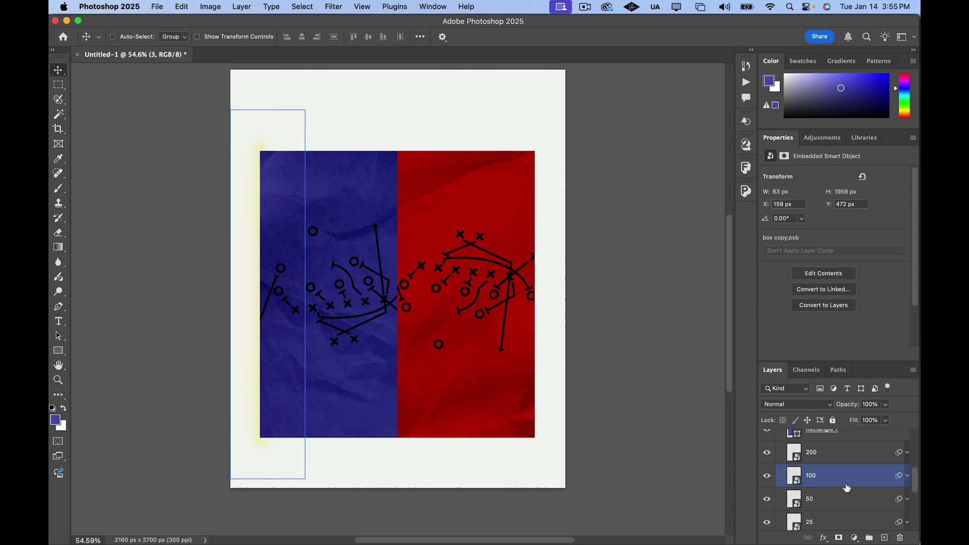
{"action": "scroll", "coordinate": [846, 487], "scroll_direction": "down", "scroll_amount": 5}
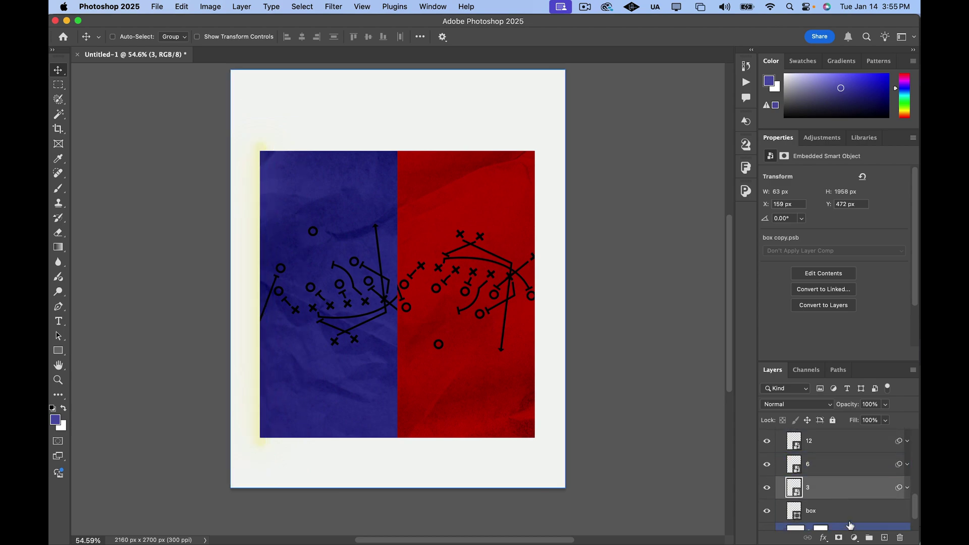
{"action": "left_click", "coordinate": [848, 512]}
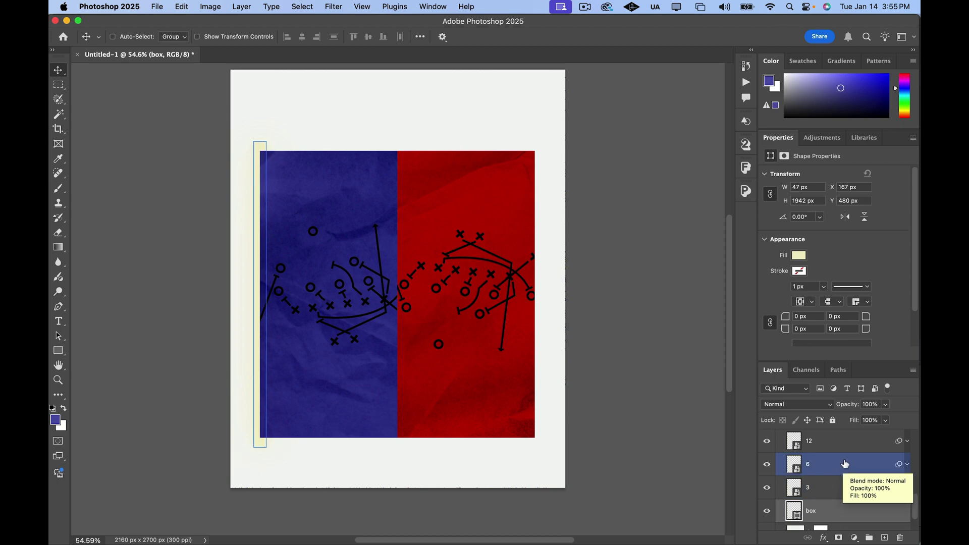
{"action": "scroll", "coordinate": [841, 465], "scroll_direction": "up", "scroll_amount": 3}
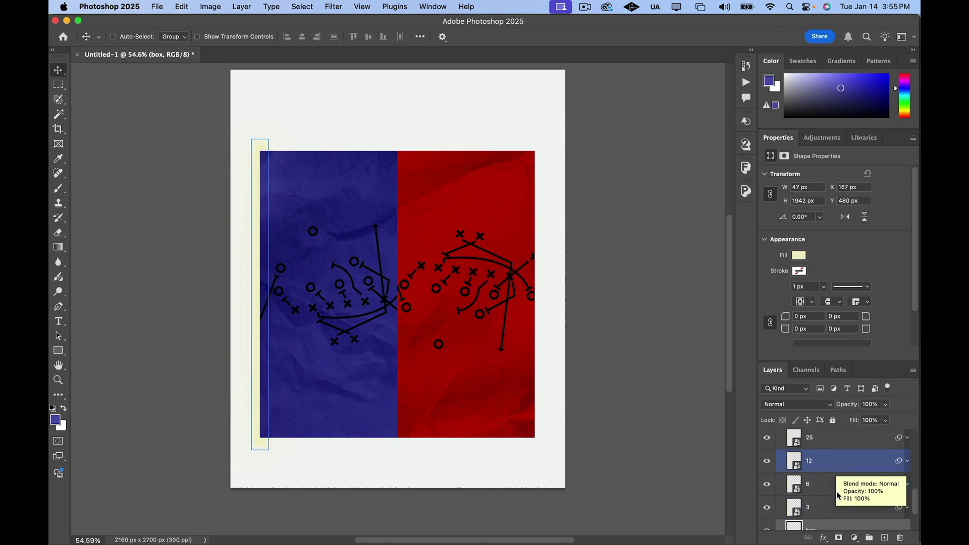
Step: Combine layers 12, 6 and 3 into one smart object and rename it as small glow
{"action": "left_click", "coordinate": [836, 508]}
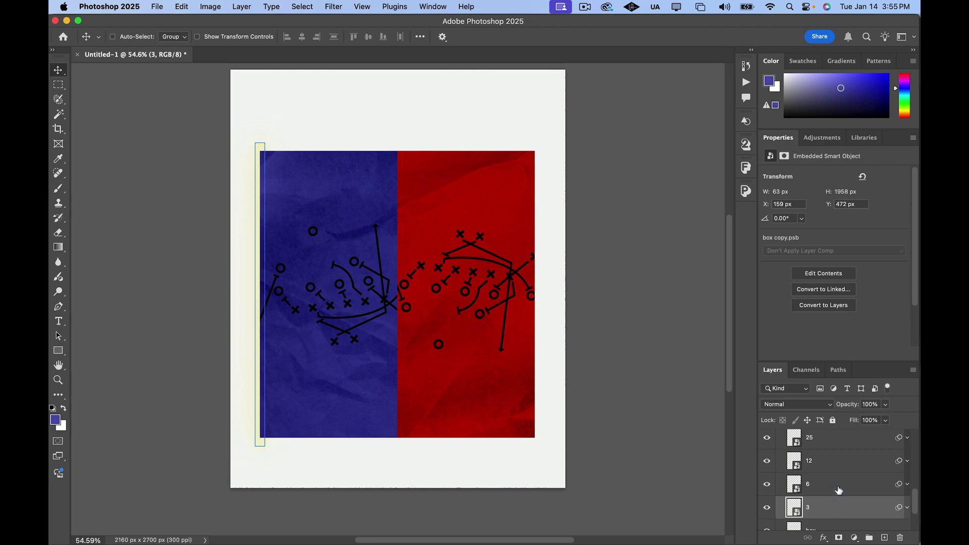
{"action": "left_click", "coordinate": [841, 468], "text": "shift"}
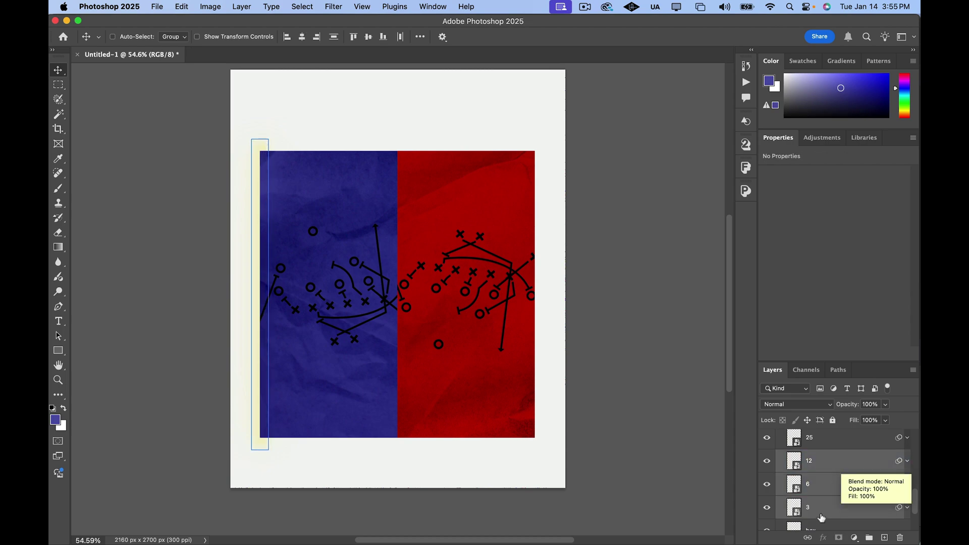
{"action": "right_click", "coordinate": [832, 467]}
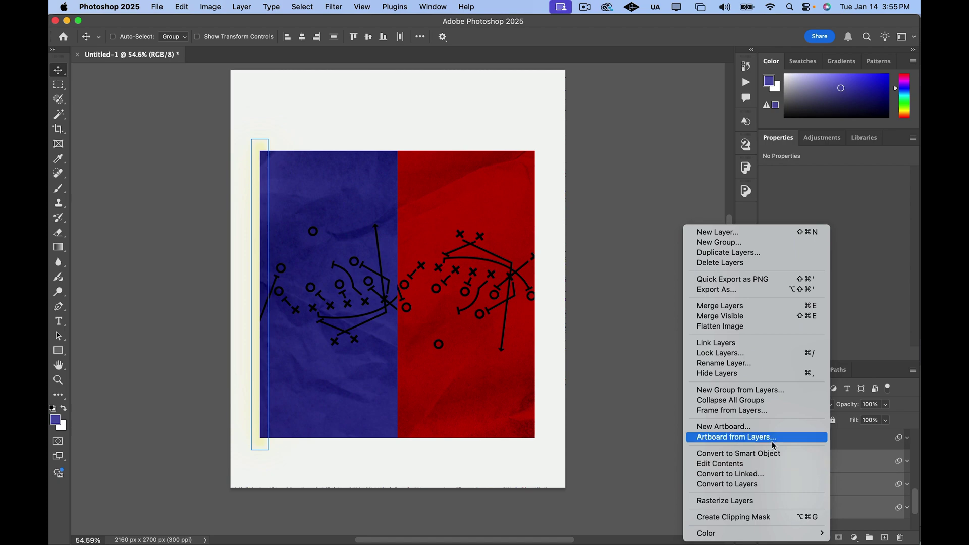
{"action": "left_click", "coordinate": [759, 455]}
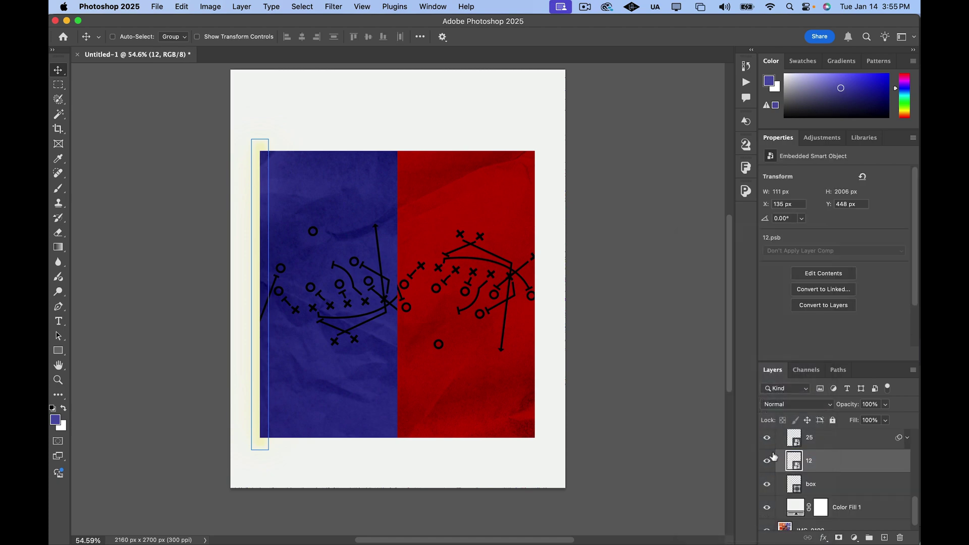
{"action": "double_click", "coordinate": [810, 461]}
{"action": "type", "text": "small glow"}
{"action": "key", "text": "Return"}
Step: Combine layers 200, 100, 50 and 25 into one smart object and rename it as large glow
{"action": "scroll", "coordinate": [841, 465], "scroll_direction": "up", "scroll_amount": 1}
{"action": "left_click", "coordinate": [840, 472]}
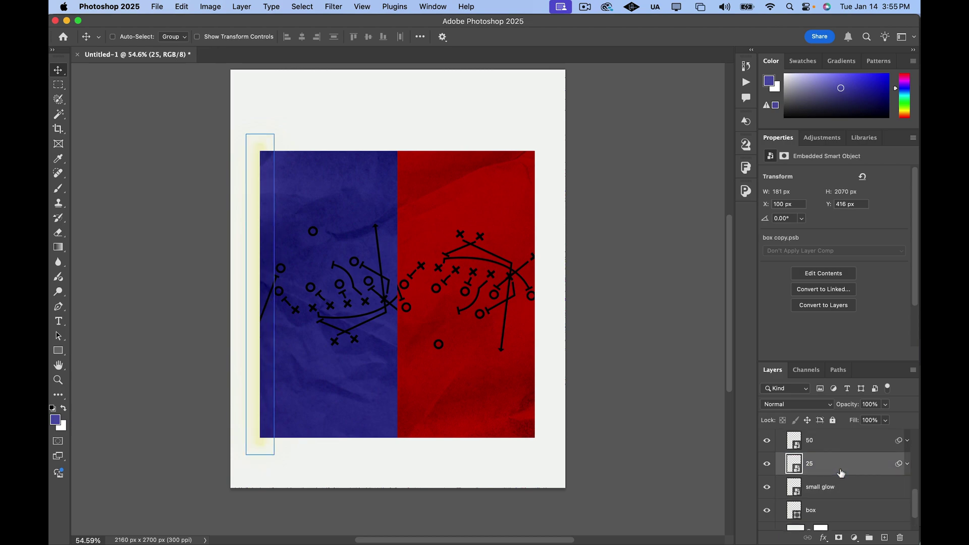
{"action": "scroll", "coordinate": [841, 472], "scroll_direction": "up", "scroll_amount": 3}
{"action": "left_click", "coordinate": [847, 461], "text": "shift"}
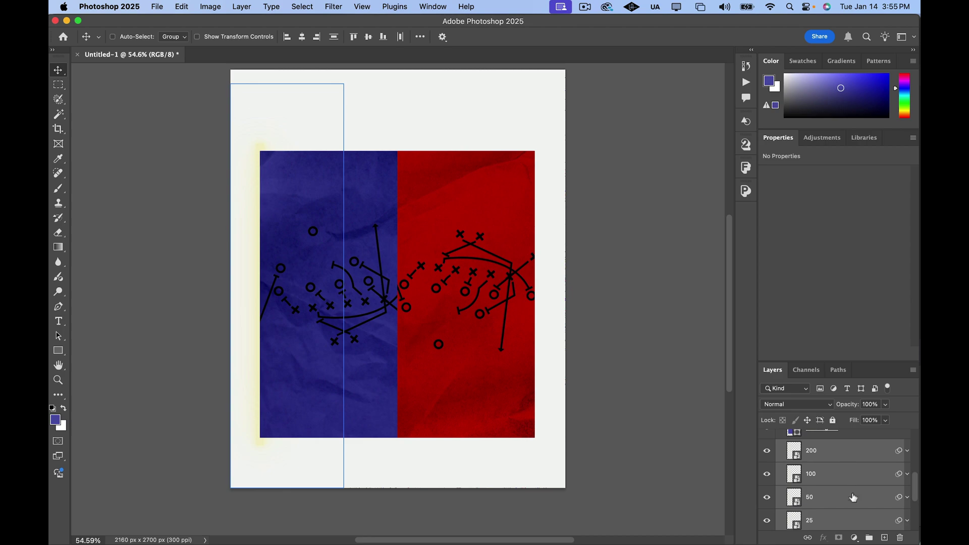
{"action": "right_click", "coordinate": [870, 456]}
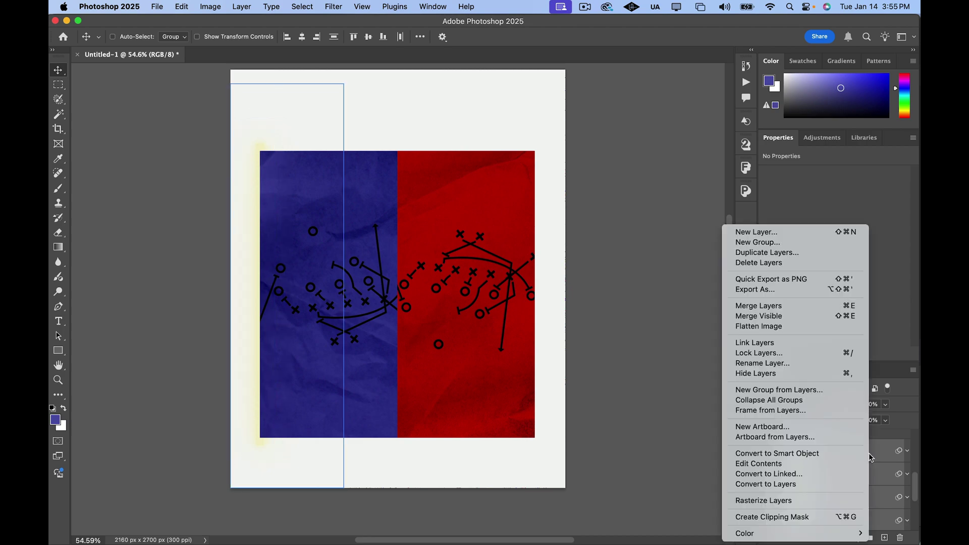
{"action": "left_click", "coordinate": [821, 456]}
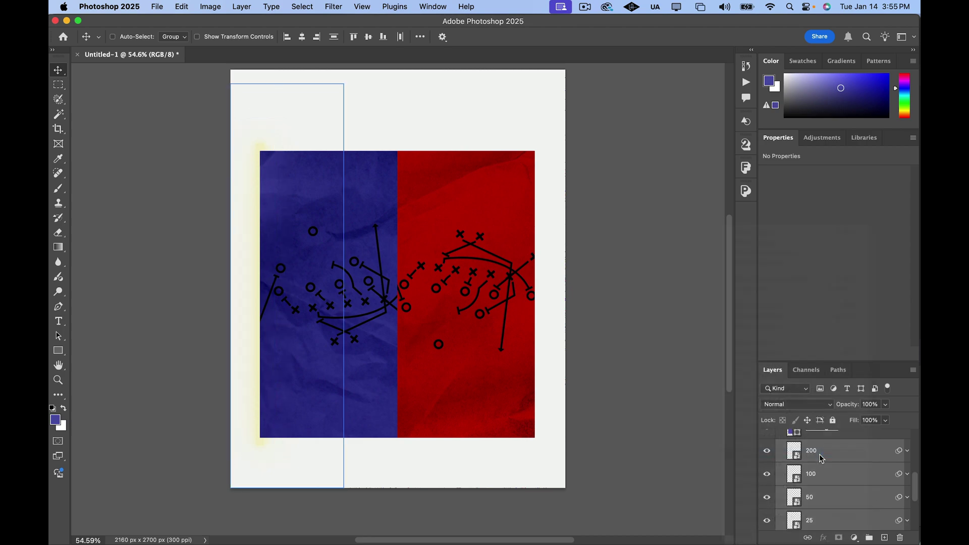
{"action": "double_click", "coordinate": [813, 452]}
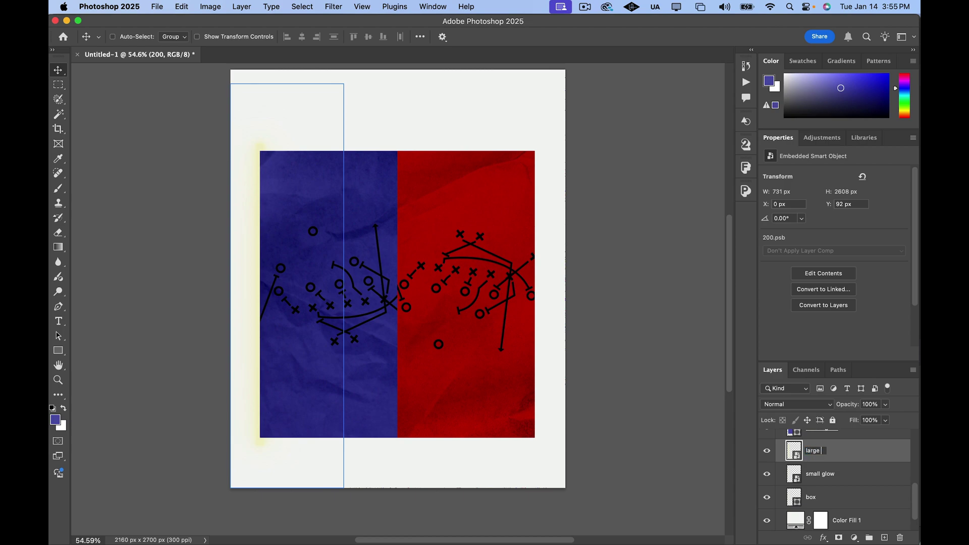
{"action": "type", "text": "large glow"}
{"action": "key", "text": "Return"}
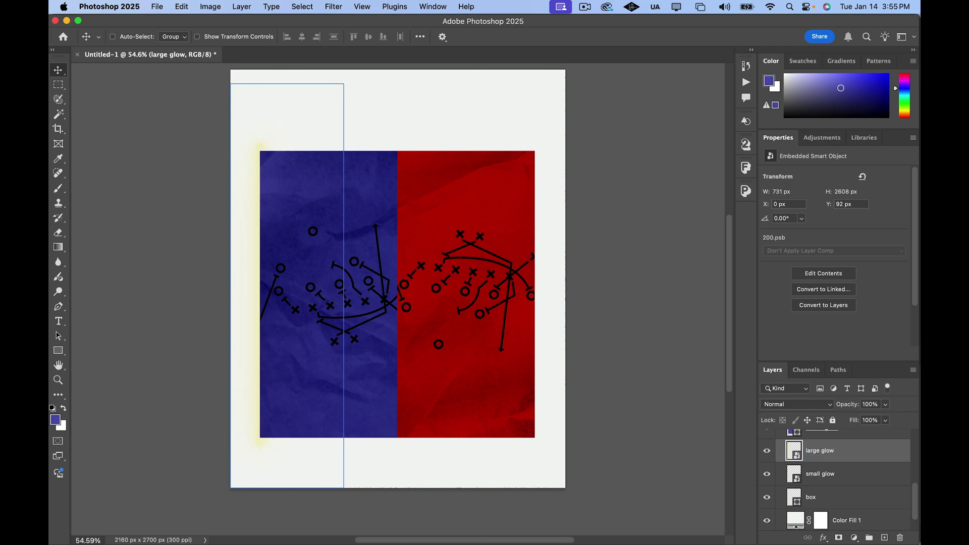
Step: Add a Hue/Saturation adjustment layer above large glow and clip it to that layer
{"action": "left_click", "coordinate": [867, 475]}
{"action": "left_click", "coordinate": [864, 460]}
{"action": "scroll", "coordinate": [865, 461], "scroll_direction": "up", "scroll_amount": 1}
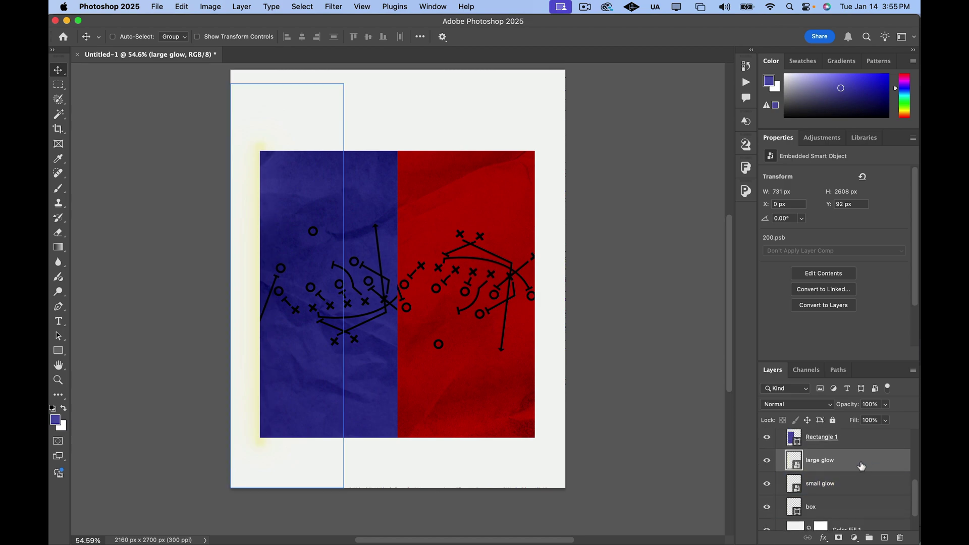
{"action": "left_click", "coordinate": [858, 528]}
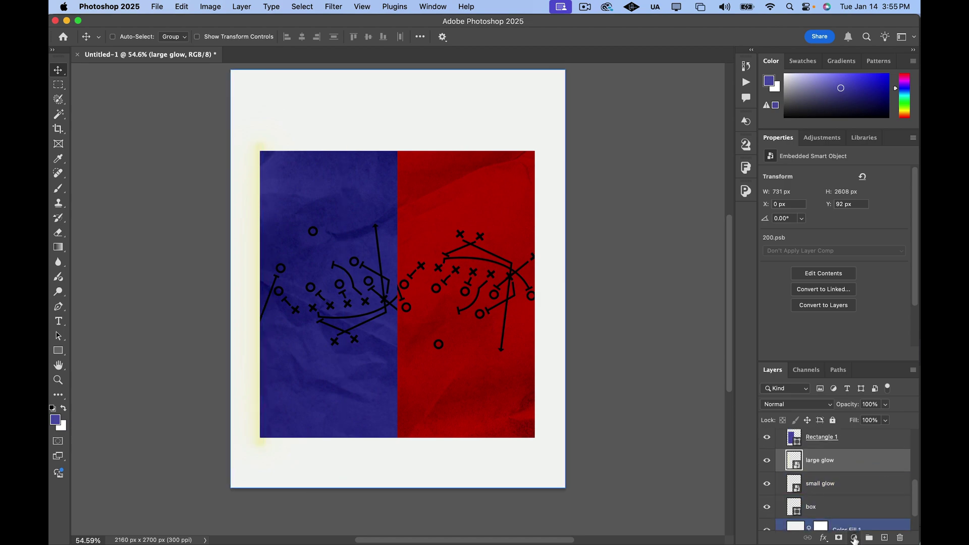
{"action": "left_click", "coordinate": [854, 537]}
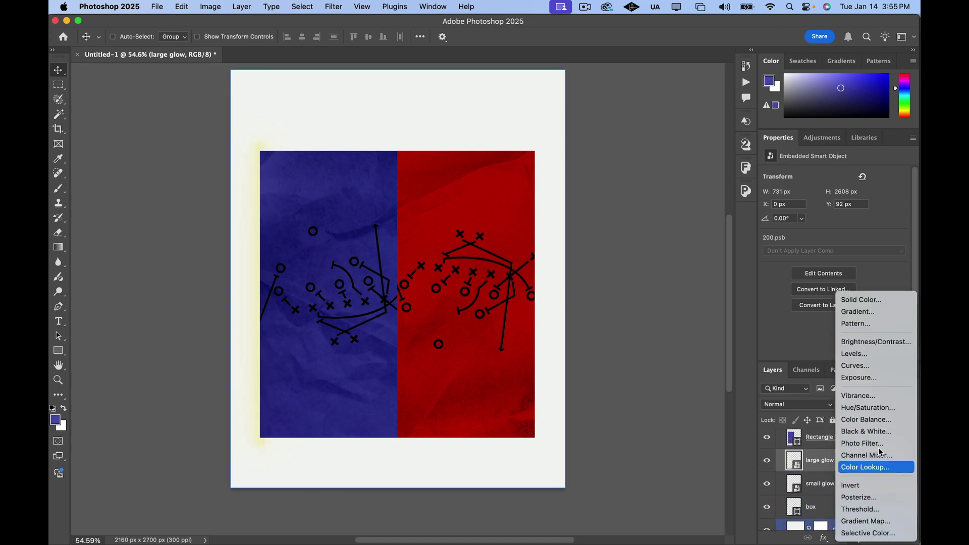
{"action": "left_click", "coordinate": [862, 413]}
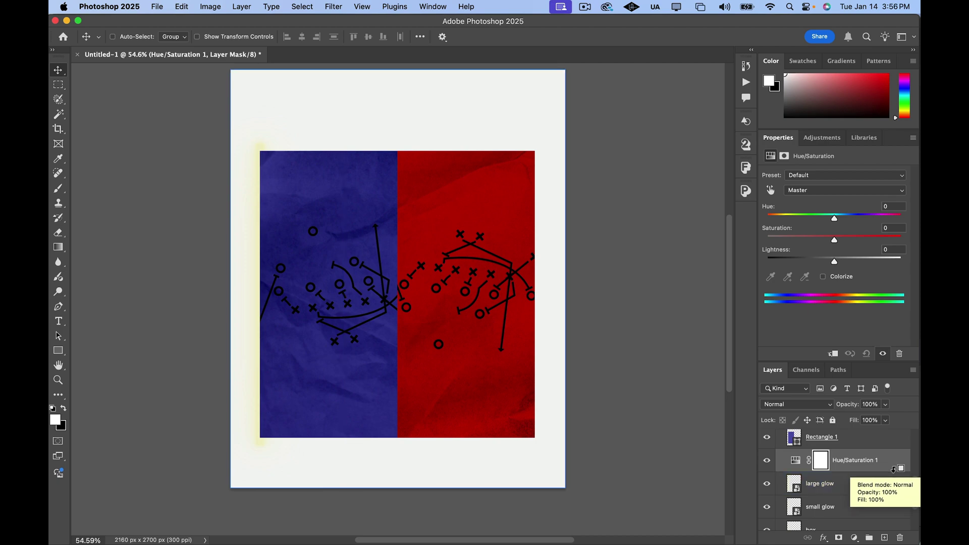
{"action": "left_click", "coordinate": [893, 469], "text": "alt"}
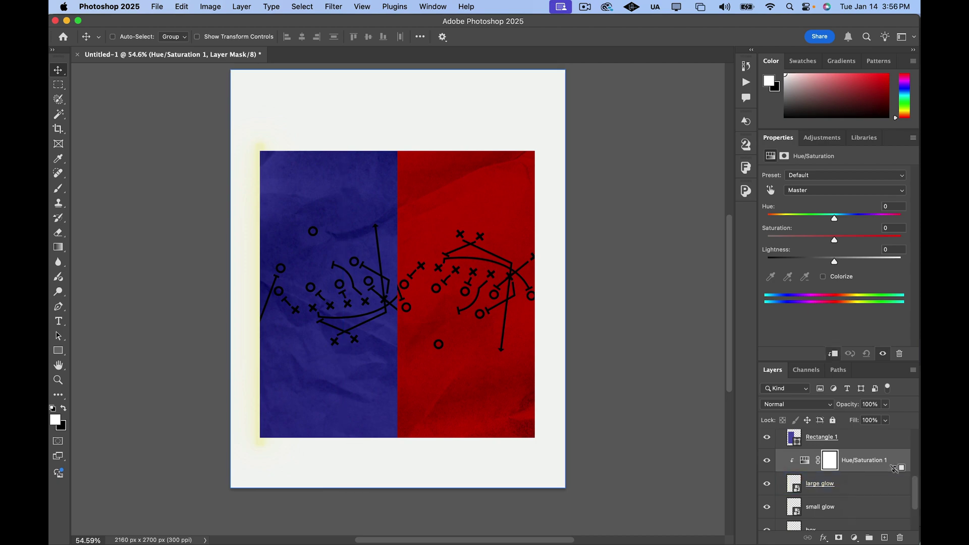
{"action": "left_click", "coordinate": [882, 481]}
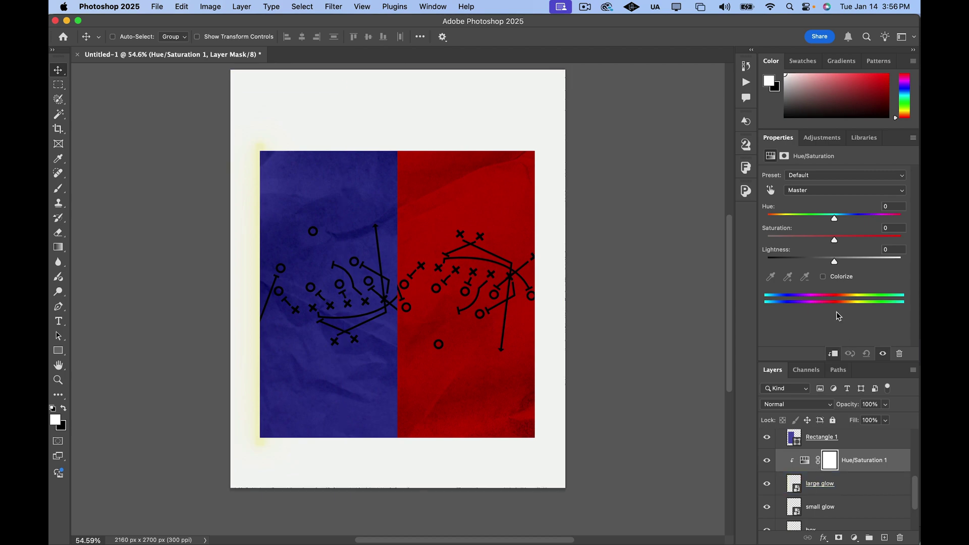
Step: Colorize the large glow golden yellow with hue 44, saturation 68 and lightness -31, and select the Rectangle 1 layer
{"action": "left_click", "coordinate": [822, 277]}
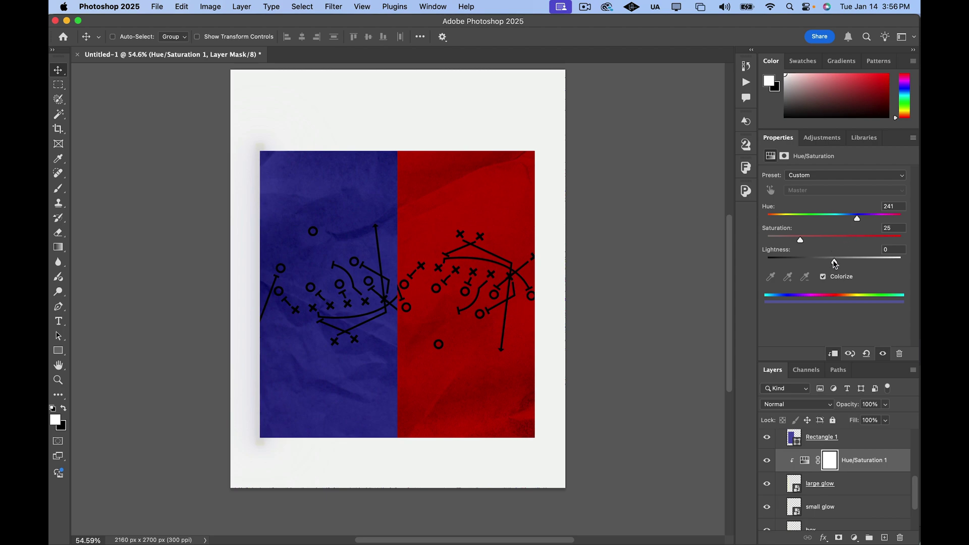
{"action": "left_click_drag", "start_coordinate": [833, 260], "coordinate": [789, 230]}
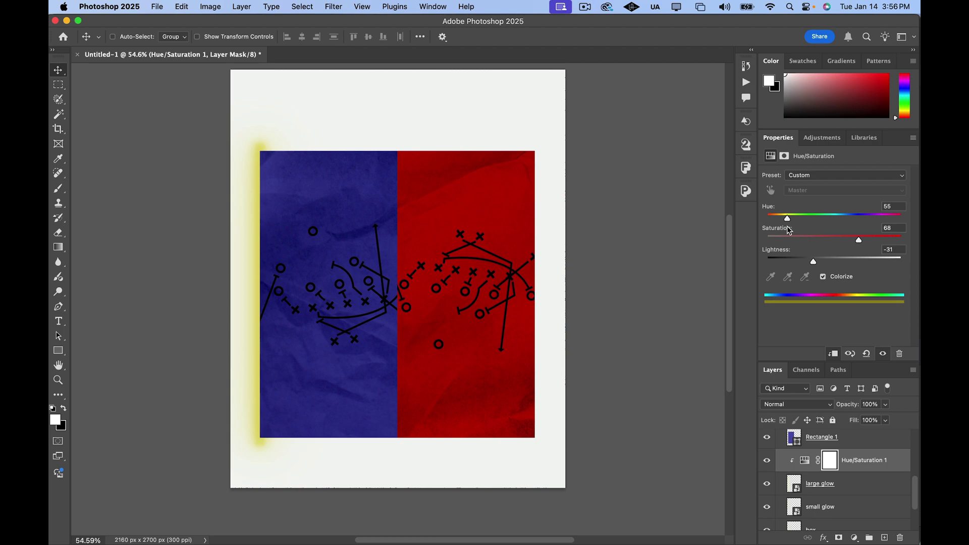
{"action": "left_click_drag", "start_coordinate": [790, 230], "coordinate": [785, 231]}
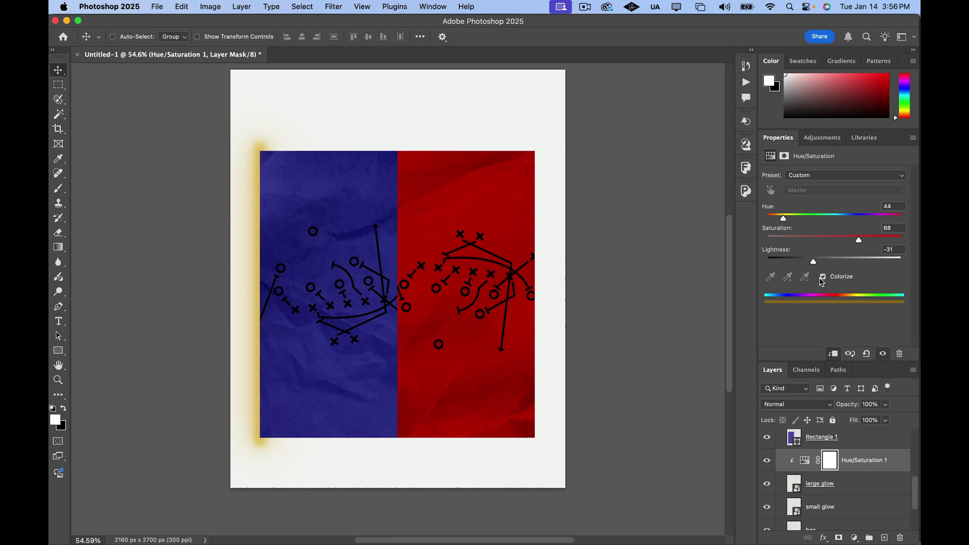
{"action": "left_click", "coordinate": [858, 437]}
{"action": "scroll", "coordinate": [867, 469], "scroll_direction": "up", "scroll_amount": 2}
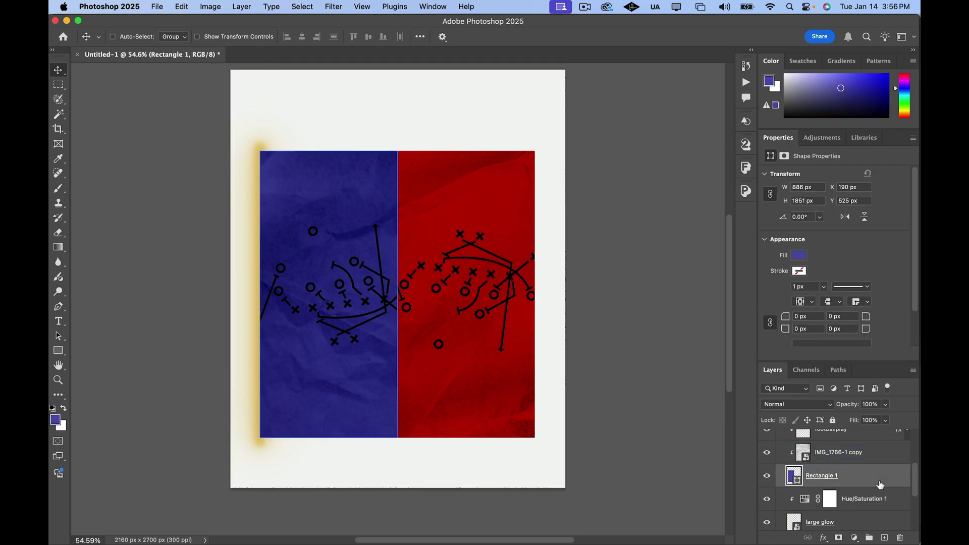
Step: Group the large glow, small glow and box layers, including the clipped Hue/Saturation adjustment, and rename the group as Gold glow
{"action": "scroll", "coordinate": [879, 484], "scroll_direction": "down", "scroll_amount": 2}
{"action": "left_click", "coordinate": [870, 461]}
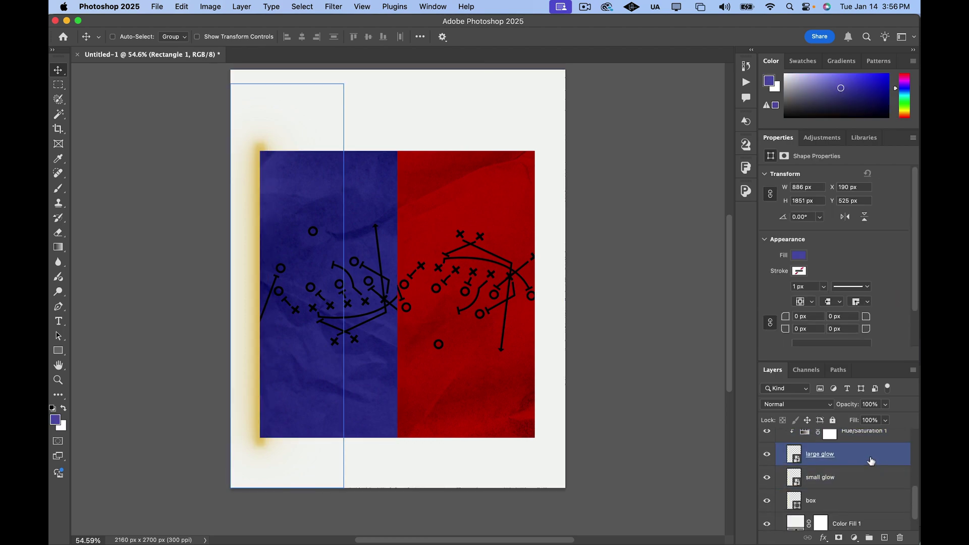
{"action": "left_click", "coordinate": [867, 484]}
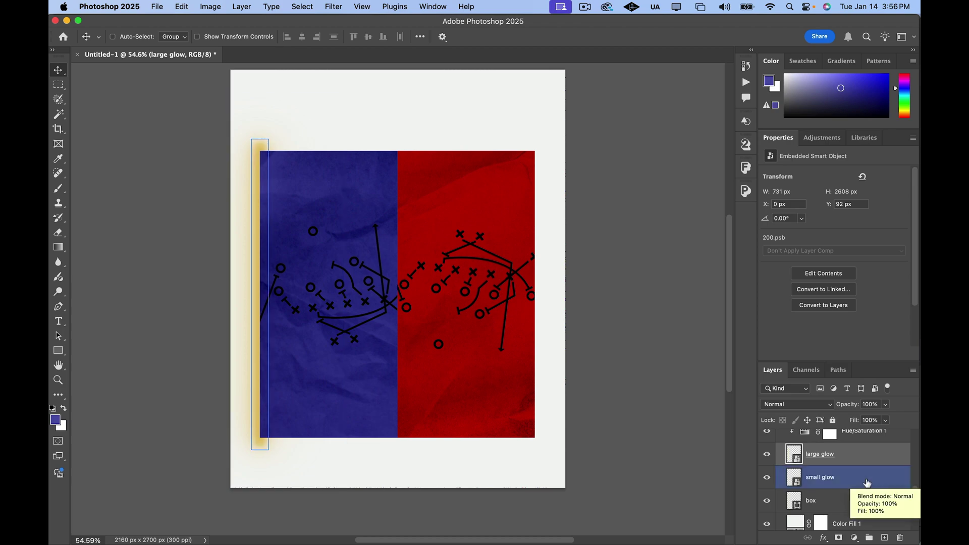
{"action": "left_click", "coordinate": [861, 501]}
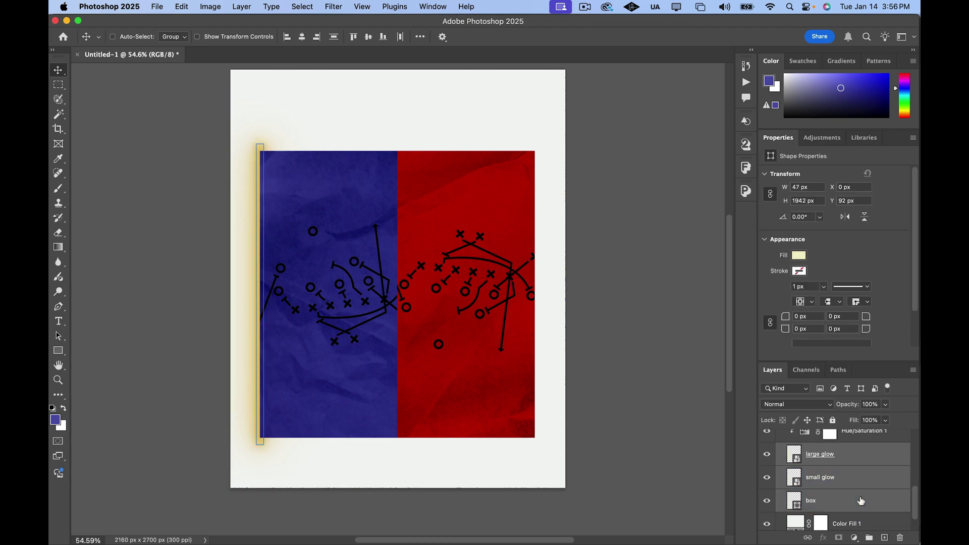
{"action": "key", "text": "super+g"}
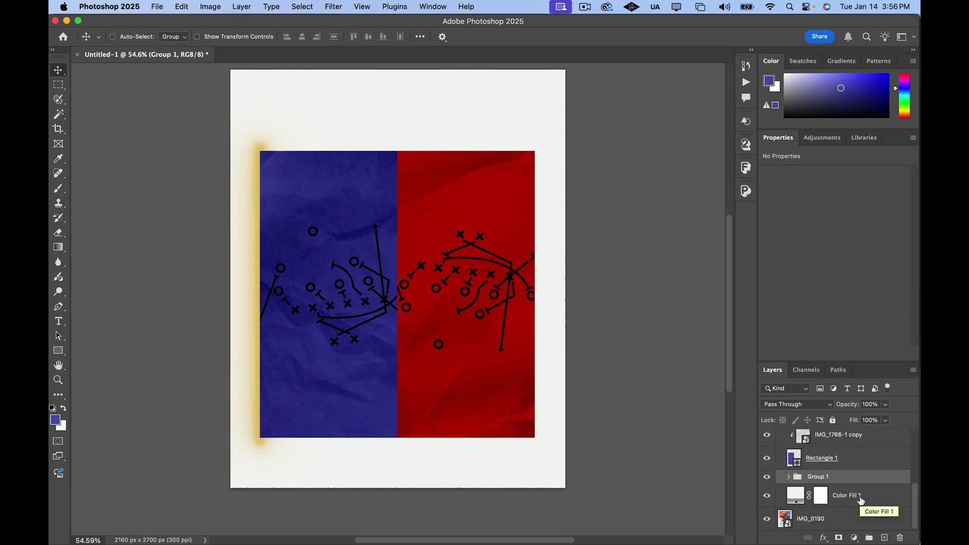
{"action": "left_click", "coordinate": [818, 478]}
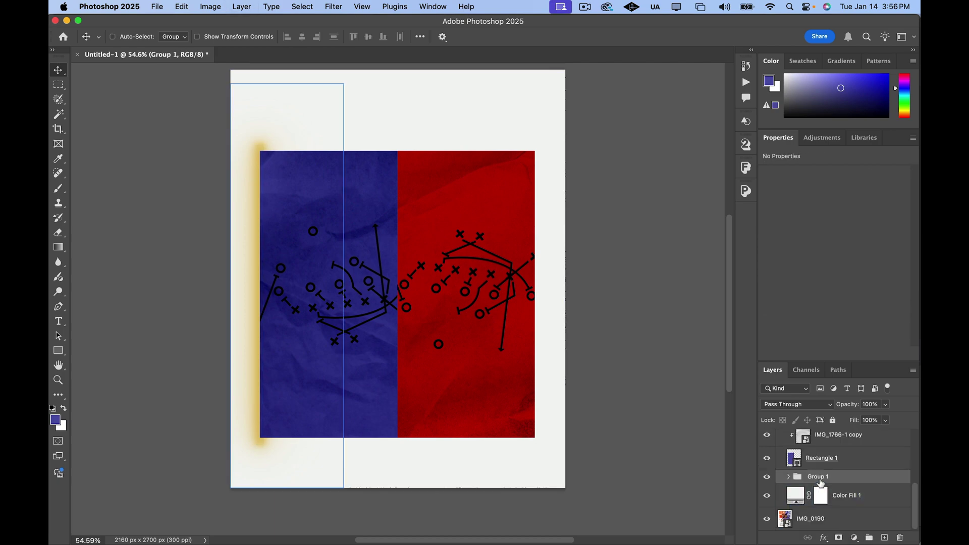
{"action": "double_click", "coordinate": [818, 478]}
{"action": "type", "text": "Gold glow"}
{"action": "key", "text": "Return"}
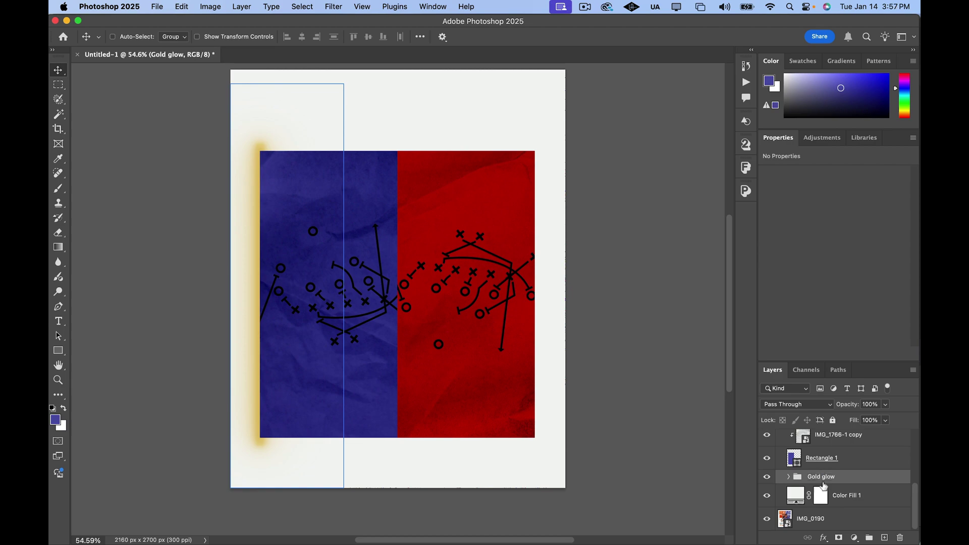
Step: Look through the layer stack from the Design group's texture, play diagram and rectangle layers down to the Gold glow group
{"action": "left_click", "coordinate": [869, 490]}
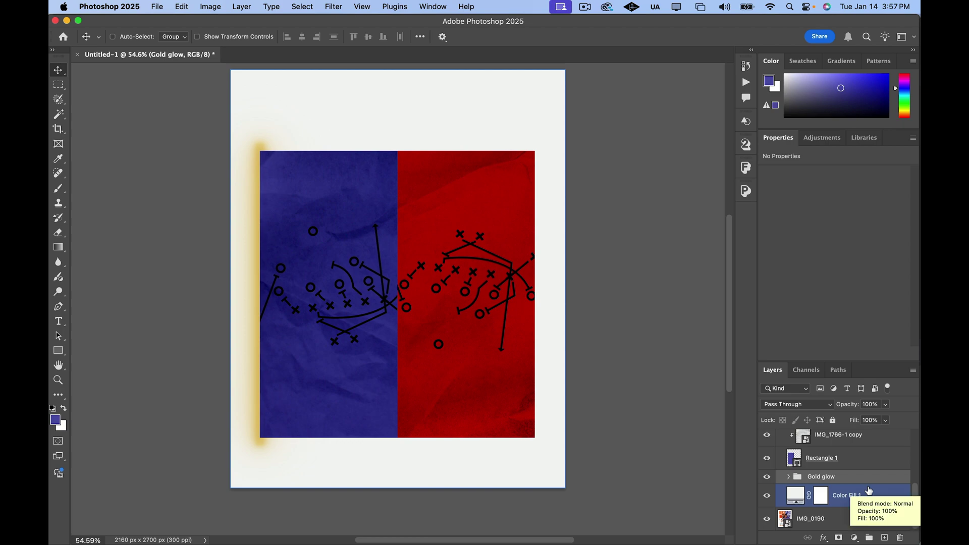
{"action": "key", "text": "alt+bracketright"}
{"action": "key", "text": "alt+bracketright"}
{"action": "key", "text": "alt+bracketright"}
{"action": "key", "text": "alt+bracketright"}
{"action": "scroll", "coordinate": [865, 455], "scroll_direction": "up", "scroll_amount": 3}
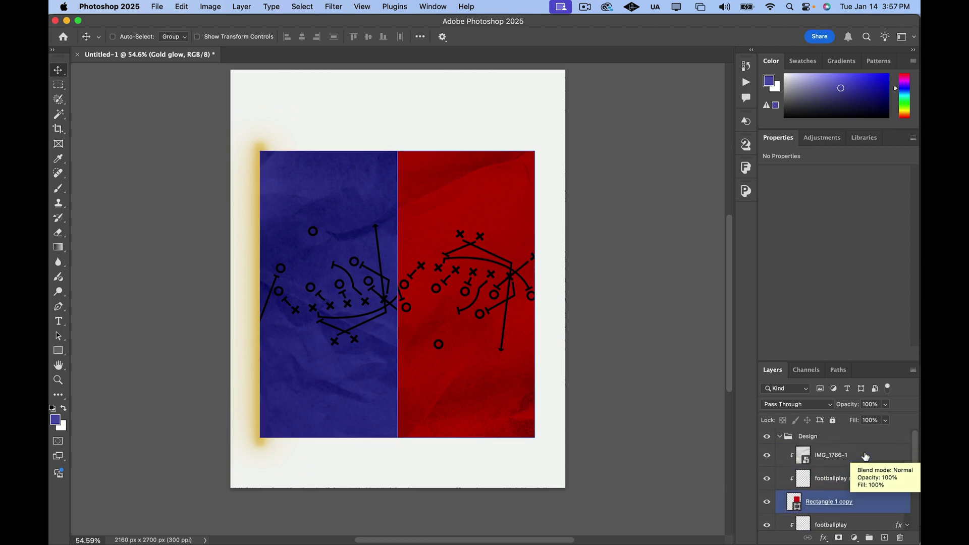
{"action": "scroll", "coordinate": [865, 457], "scroll_direction": "down", "scroll_amount": 5}
{"action": "scroll", "coordinate": [864, 457], "scroll_direction": "down", "scroll_amount": 2}
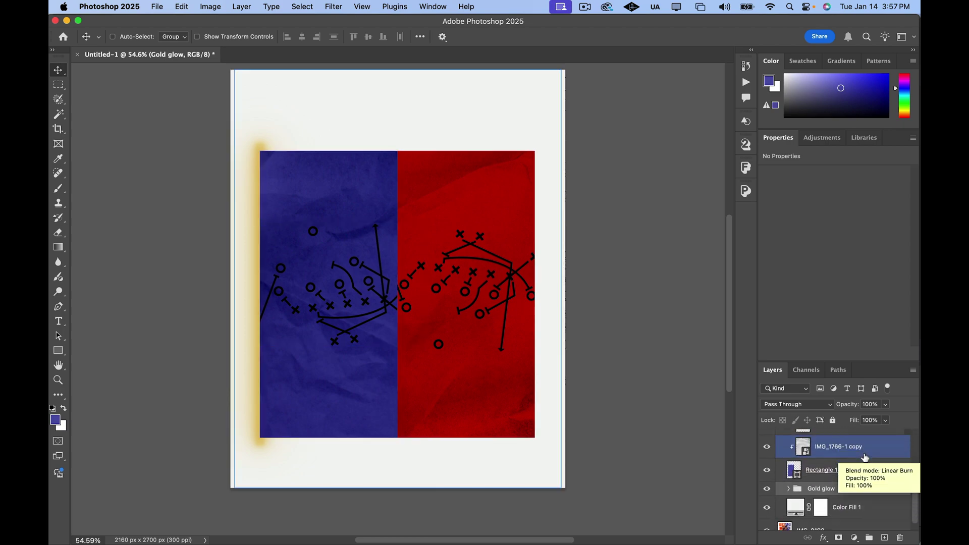
{"action": "left_click", "coordinate": [827, 460]}
{"action": "scroll", "coordinate": [832, 470], "scroll_direction": "up", "scroll_amount": 3}
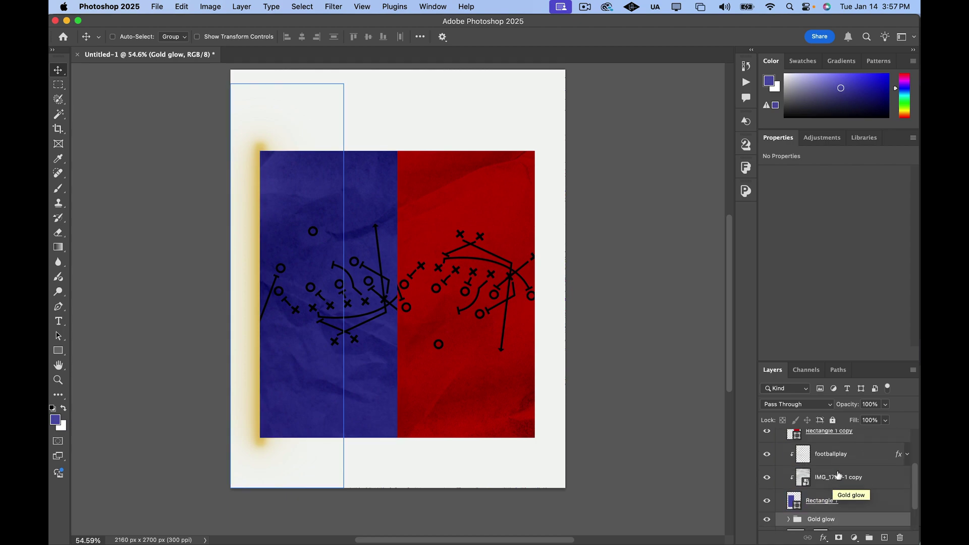
{"action": "left_click", "coordinate": [837, 477]}
{"action": "scroll", "coordinate": [839, 473], "scroll_direction": "up", "scroll_amount": 2}
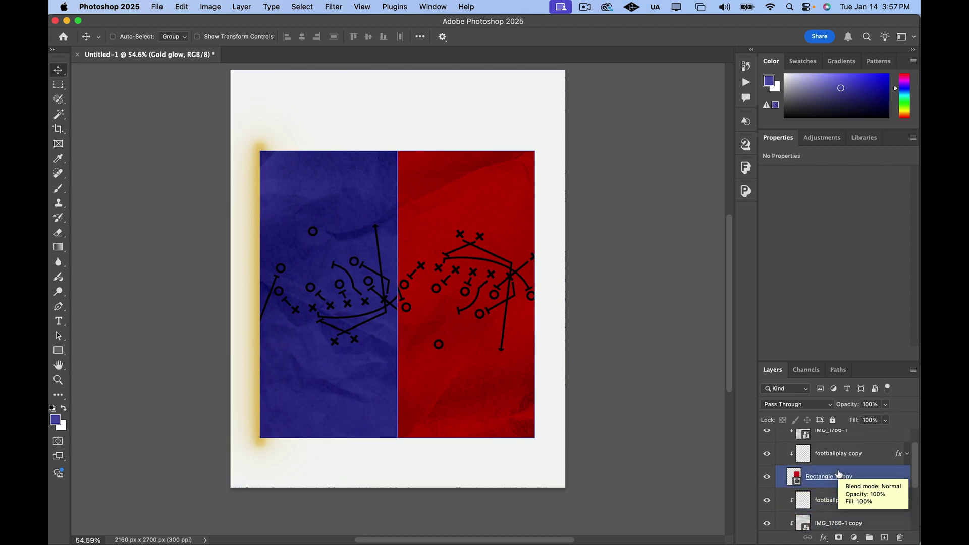
{"action": "left_click", "coordinate": [839, 473]}
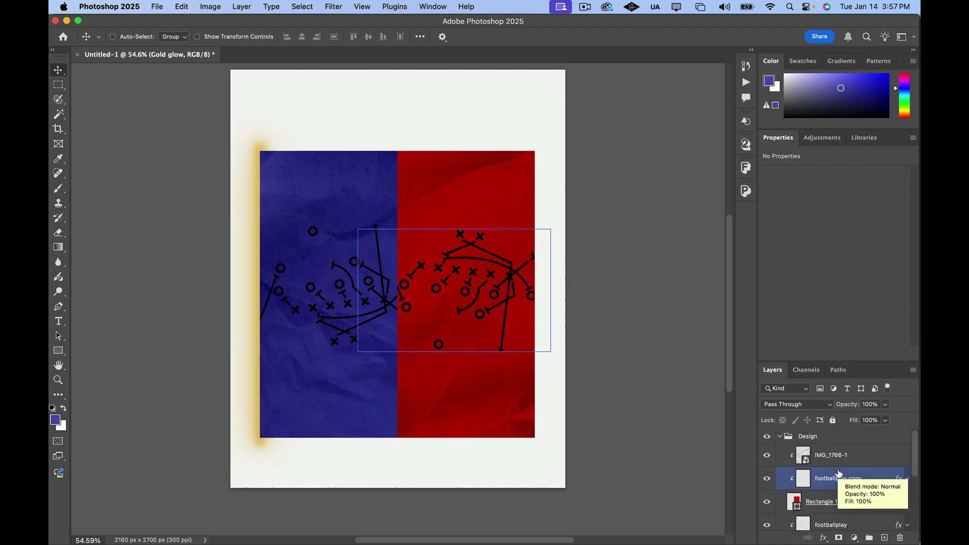
{"action": "left_click", "coordinate": [839, 455]}
{"action": "scroll", "coordinate": [848, 465], "scroll_direction": "down", "scroll_amount": 3}
{"action": "left_click", "coordinate": [858, 455]}
{"action": "left_click", "coordinate": [865, 471]}
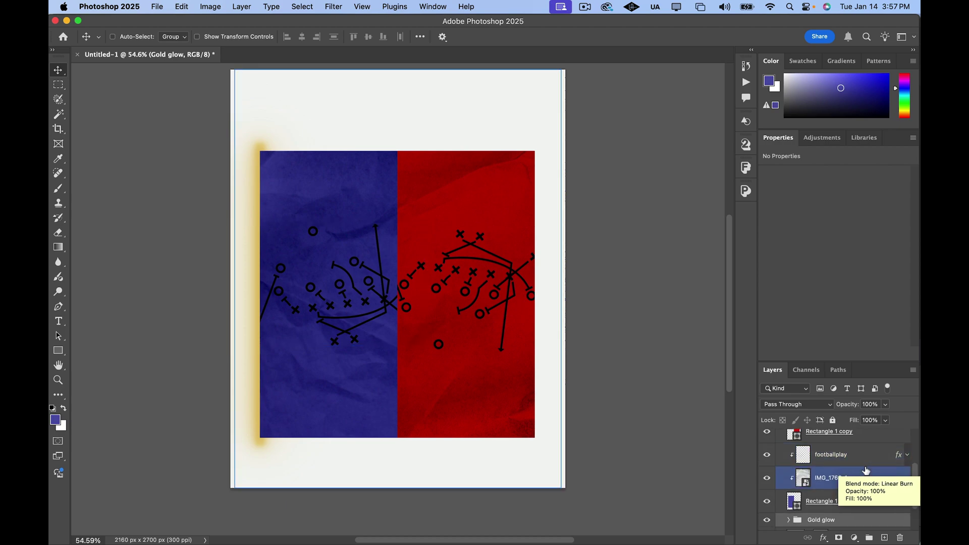
{"action": "scroll", "coordinate": [865, 470], "scroll_direction": "down", "scroll_amount": 2}
Step: Duplicate the Gold glow group, rename the copy as blue glow and move it to the outer edge of the red rectangle
{"action": "left_click", "coordinate": [853, 477]}
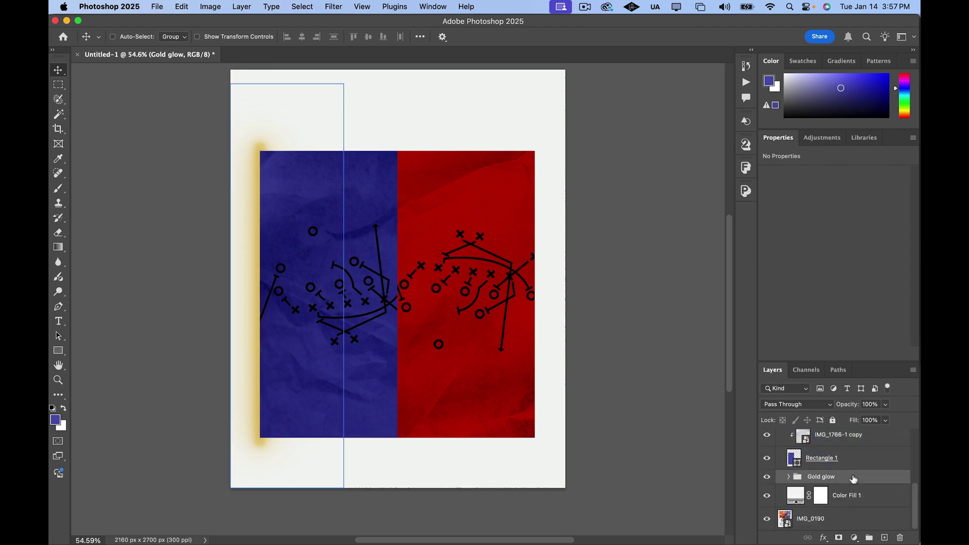
{"action": "key", "text": "super+j"}
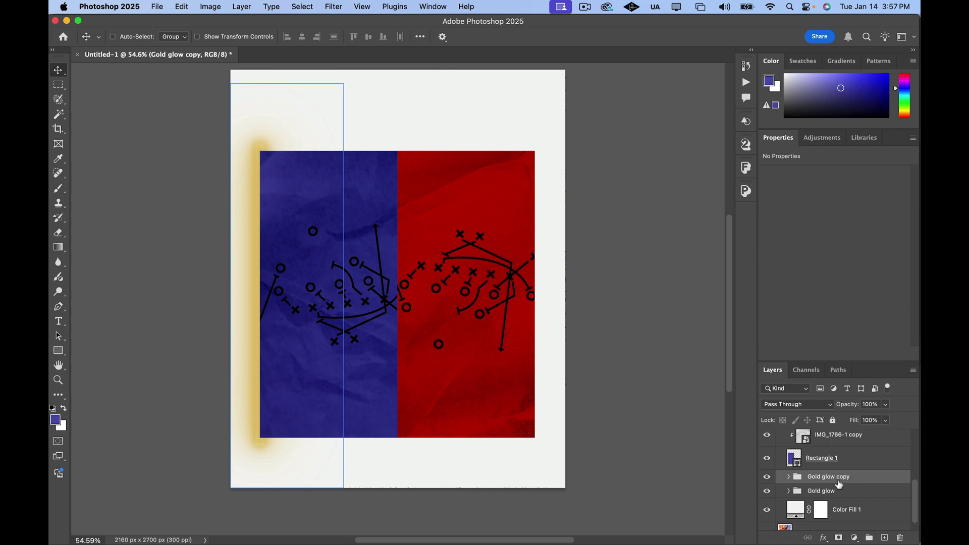
{"action": "double_click", "coordinate": [838, 476]}
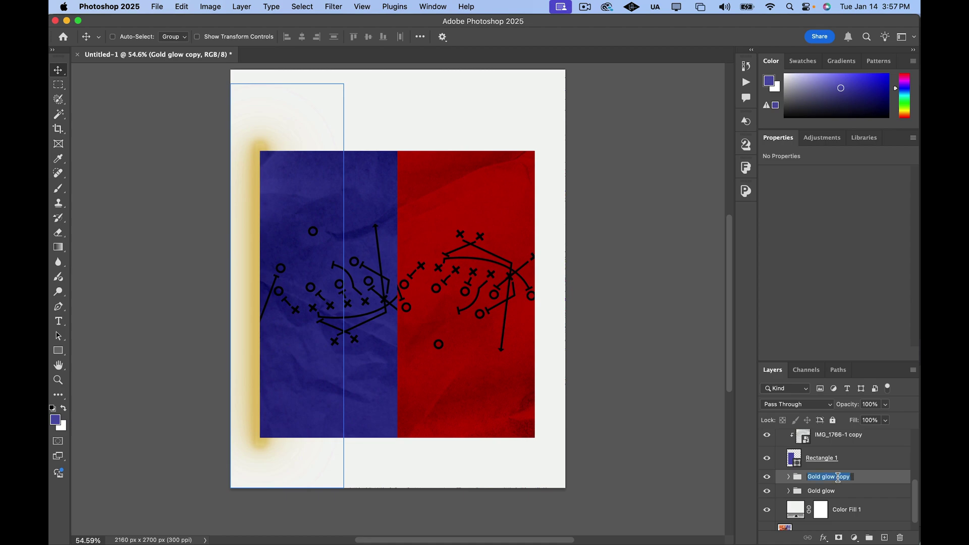
{"action": "type", "text": "blue glow"}
{"action": "key", "text": "Return"}
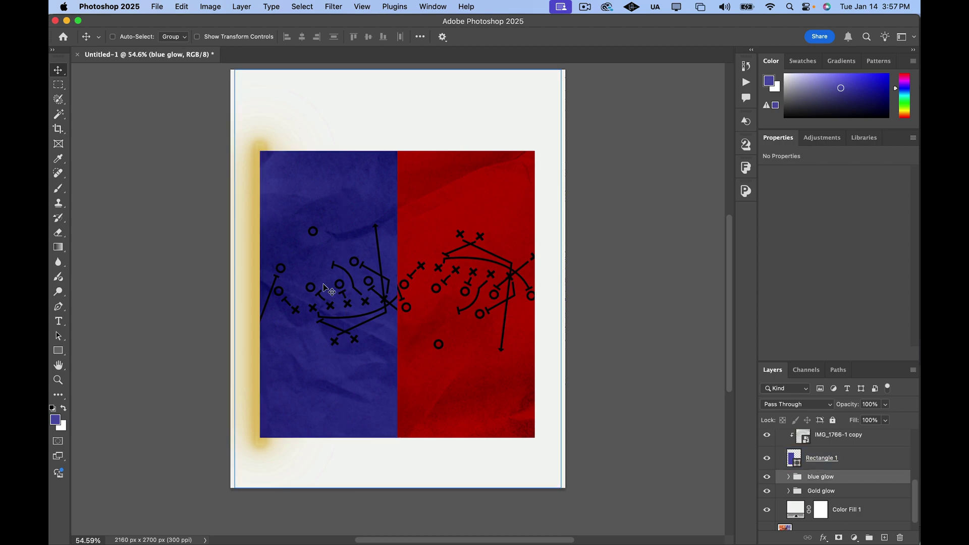
{"action": "left_click_drag", "start_coordinate": [260, 279], "coordinate": [534, 279]}
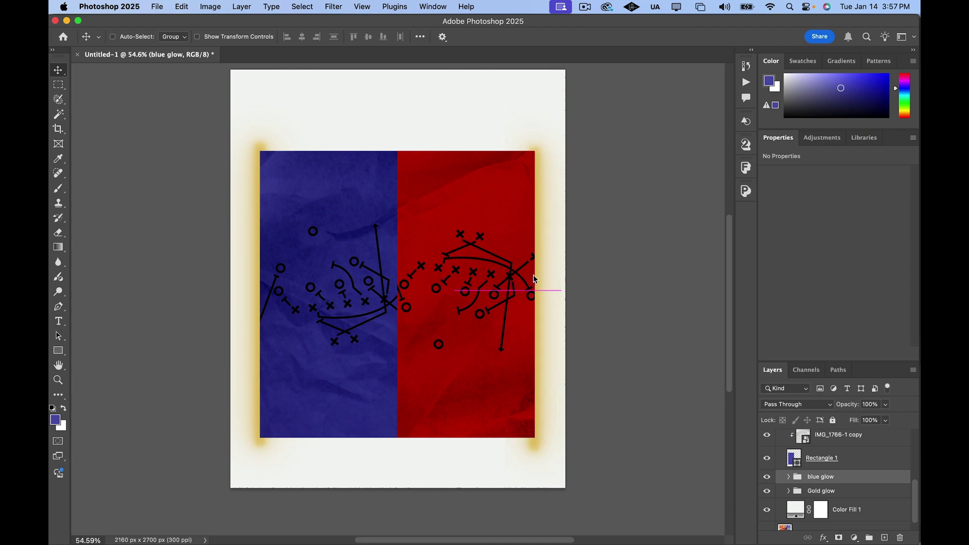
Step: Recolor the blue glow group's Hue/Saturation adjustment to blue with hue 231, saturation 76 and lightness -32
{"action": "left_click", "coordinate": [837, 461]}
{"action": "scroll", "coordinate": [844, 461], "scroll_direction": "up", "scroll_amount": 2}
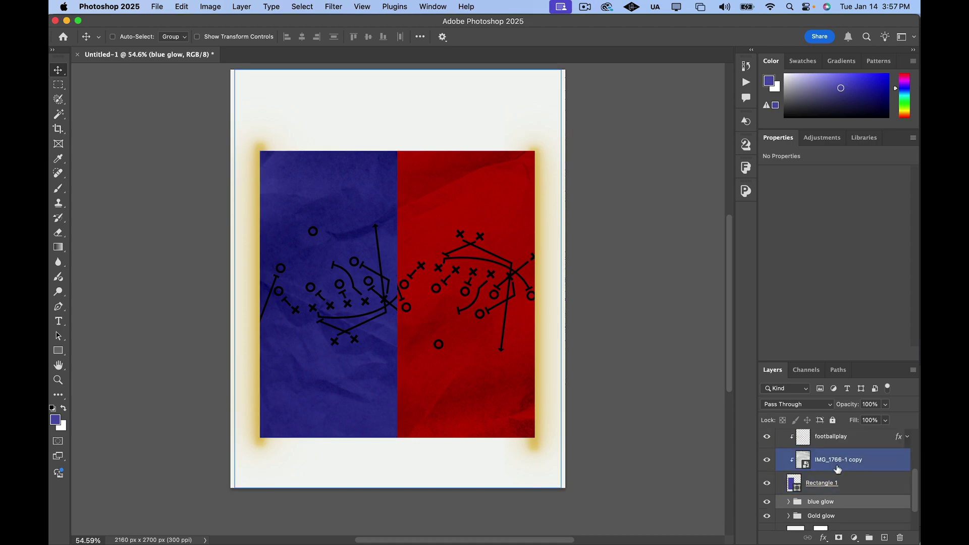
{"action": "double_click", "coordinate": [784, 500]}
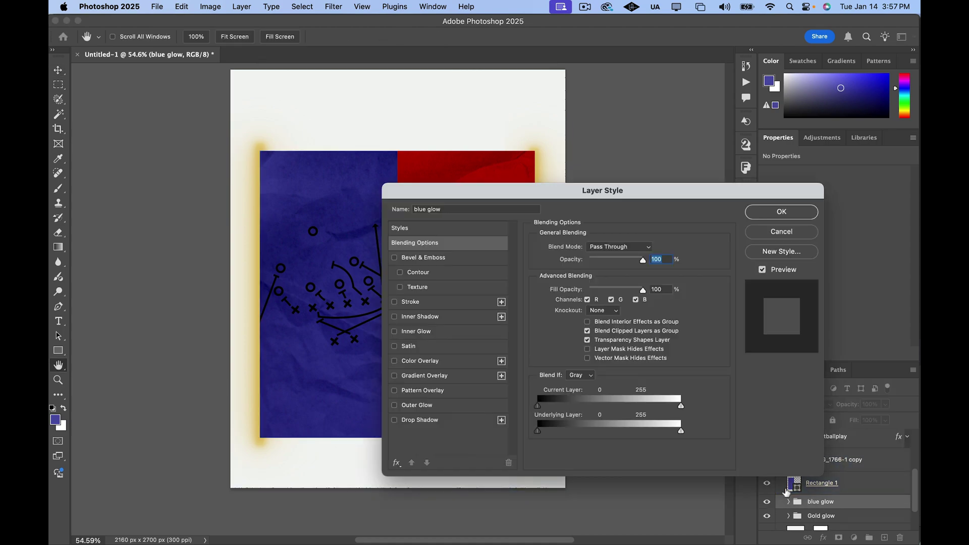
{"action": "left_click", "coordinate": [800, 237]}
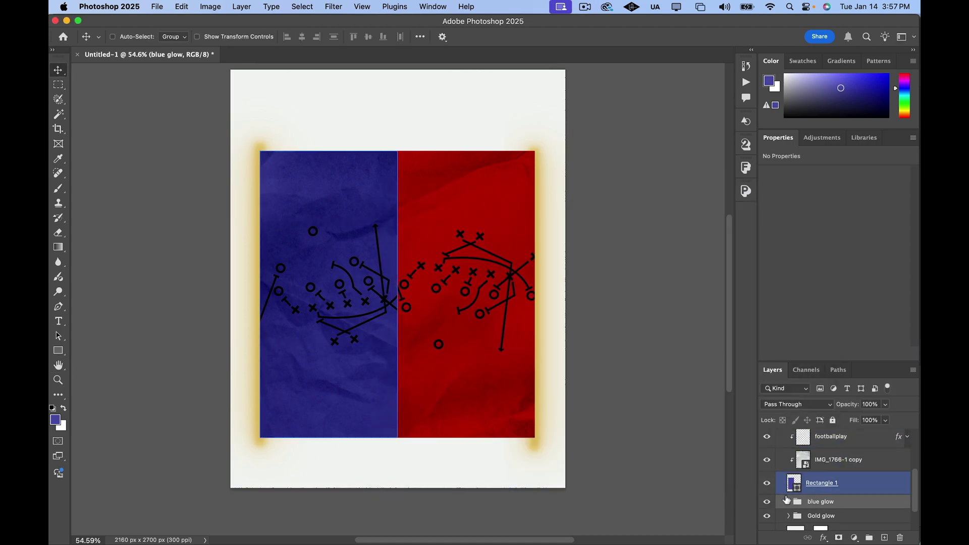
{"action": "left_click", "coordinate": [788, 501]}
{"action": "scroll", "coordinate": [833, 499], "scroll_direction": "down", "scroll_amount": 2}
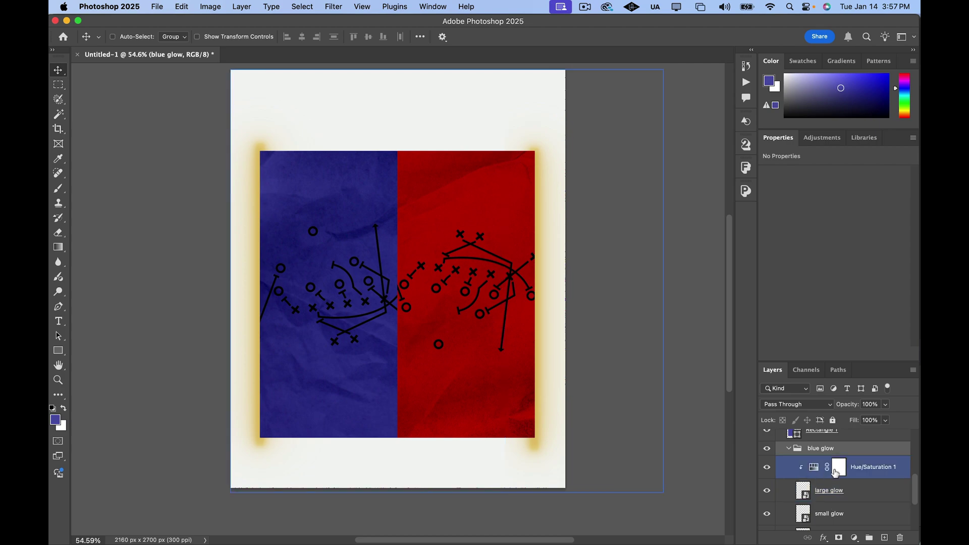
{"action": "left_click", "coordinate": [815, 469]}
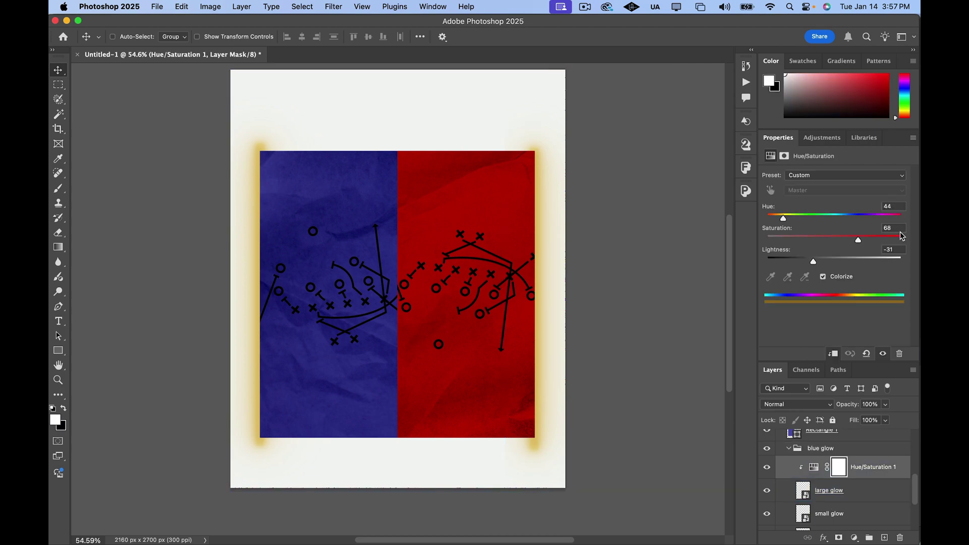
{"action": "left_click_drag", "start_coordinate": [785, 220], "coordinate": [853, 218]}
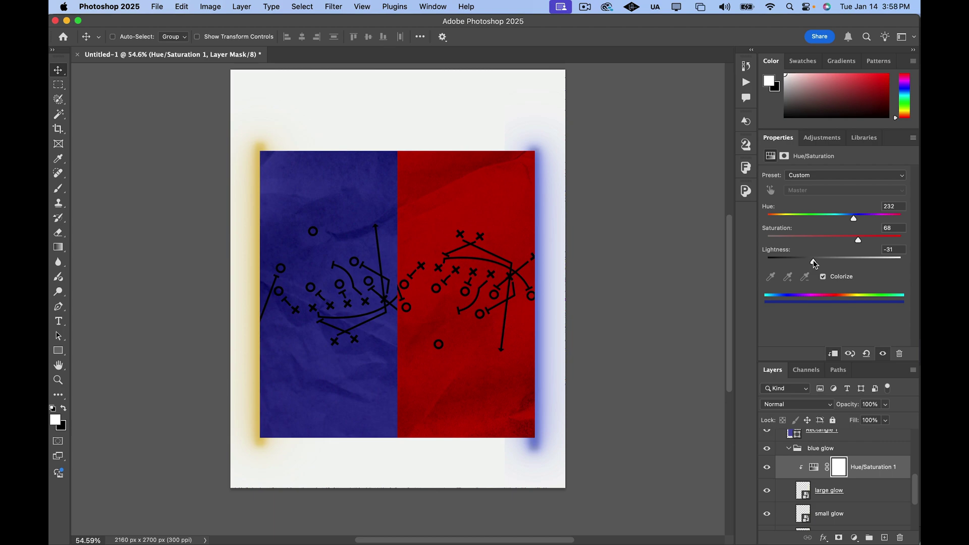
{"action": "left_click_drag", "start_coordinate": [812, 259], "coordinate": [855, 223]}
Step: Lower the opacity of the footballplay layer over the blue rectangle to 35%
{"action": "scroll", "coordinate": [847, 483], "scroll_direction": "up", "scroll_amount": 5}
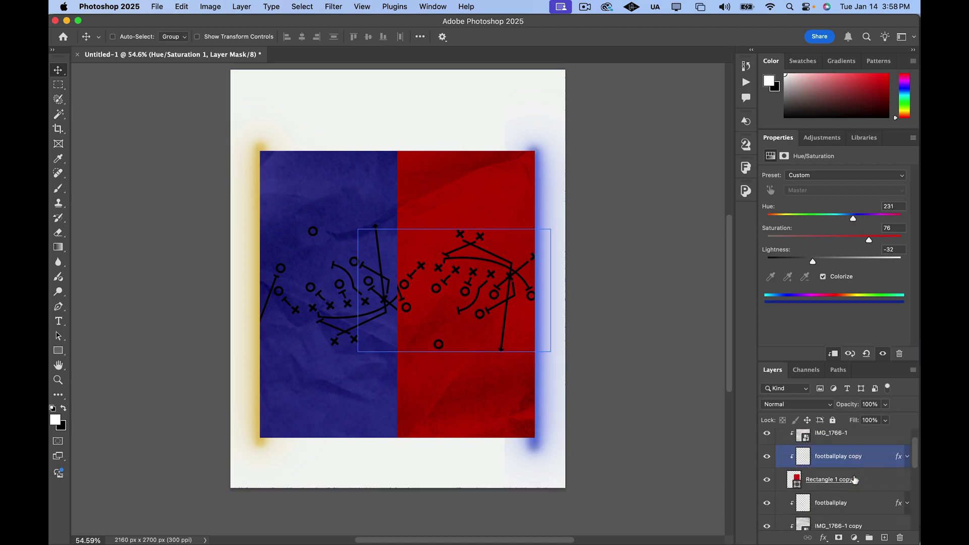
{"action": "left_click", "coordinate": [874, 484]}
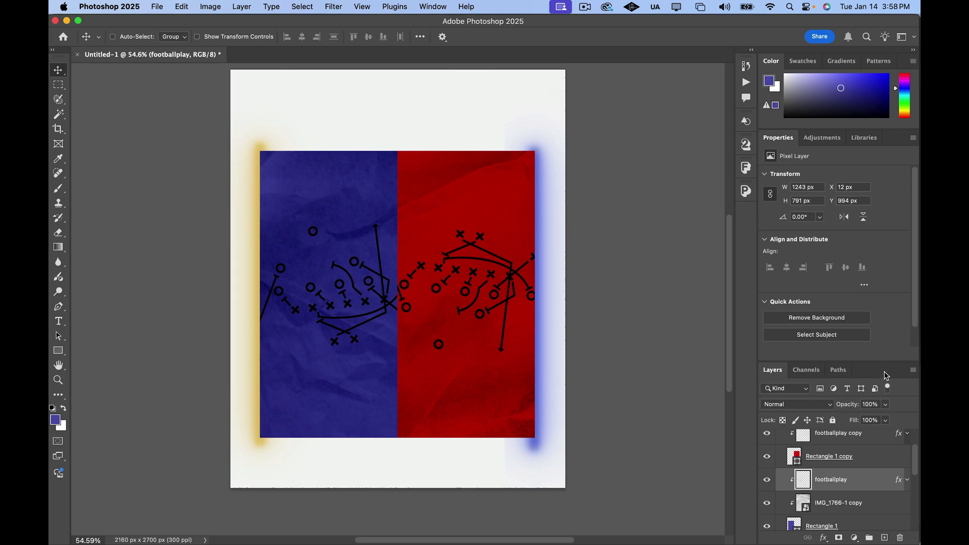
{"action": "left_click", "coordinate": [884, 405]}
{"action": "left_click_drag", "start_coordinate": [884, 415], "coordinate": [864, 422]}
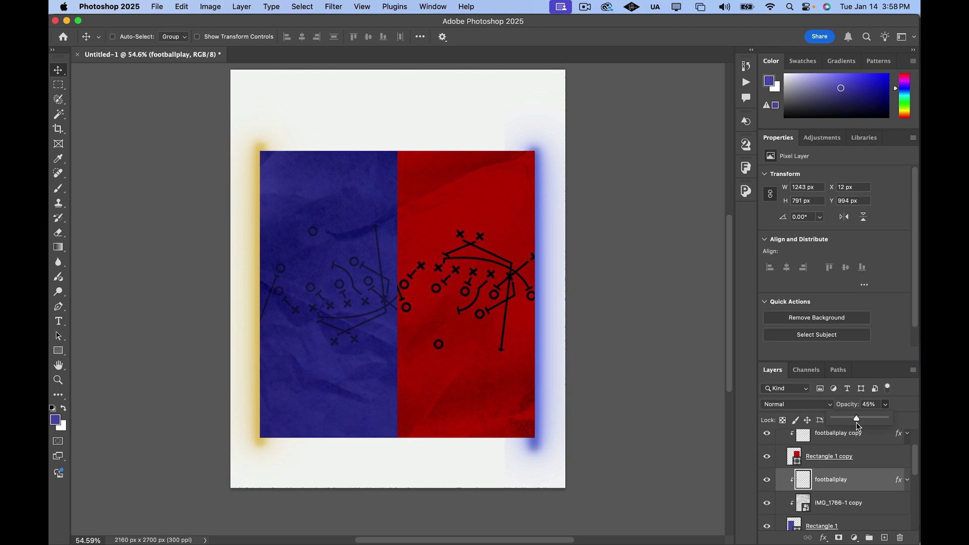
{"action": "left_click_drag", "start_coordinate": [857, 422], "coordinate": [850, 424]}
Step: Lower the opacity of the footballplay copy layer over the red rectangle to 29%
{"action": "scroll", "coordinate": [884, 453], "scroll_direction": "up", "scroll_amount": 2}
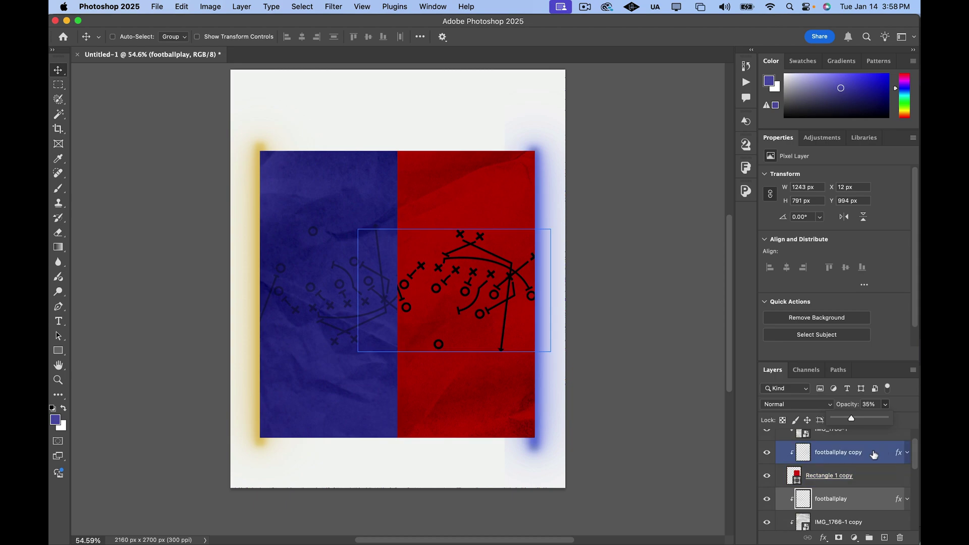
{"action": "left_click", "coordinate": [873, 454]}
{"action": "left_click", "coordinate": [885, 405]}
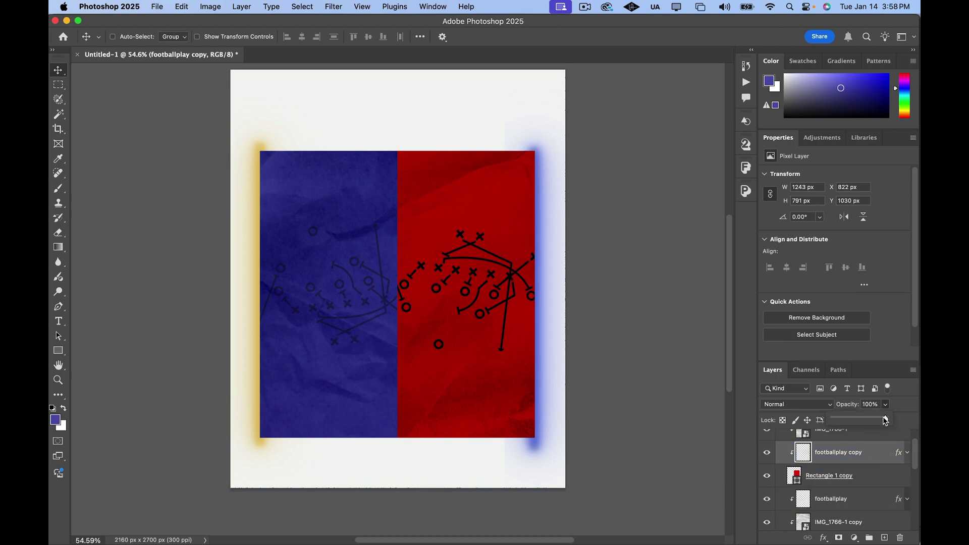
{"action": "left_click_drag", "start_coordinate": [858, 421], "coordinate": [848, 423]}
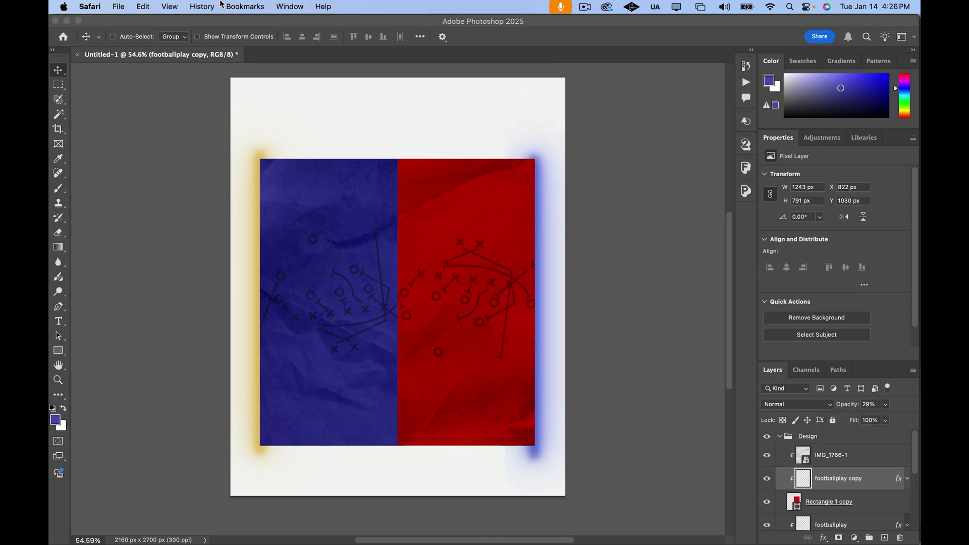
Step: Place the lens flare image 24.jpg from the Desktop as an embedded object above the footballplay copy layer
{"action": "left_click", "coordinate": [120, 19]}
{"action": "left_click", "coordinate": [157, 7]}
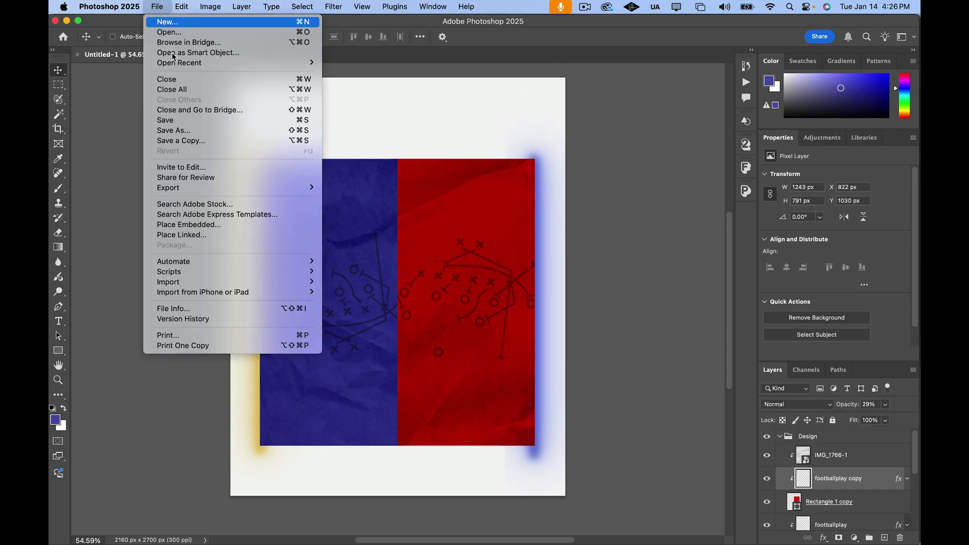
{"action": "left_click", "coordinate": [201, 224]}
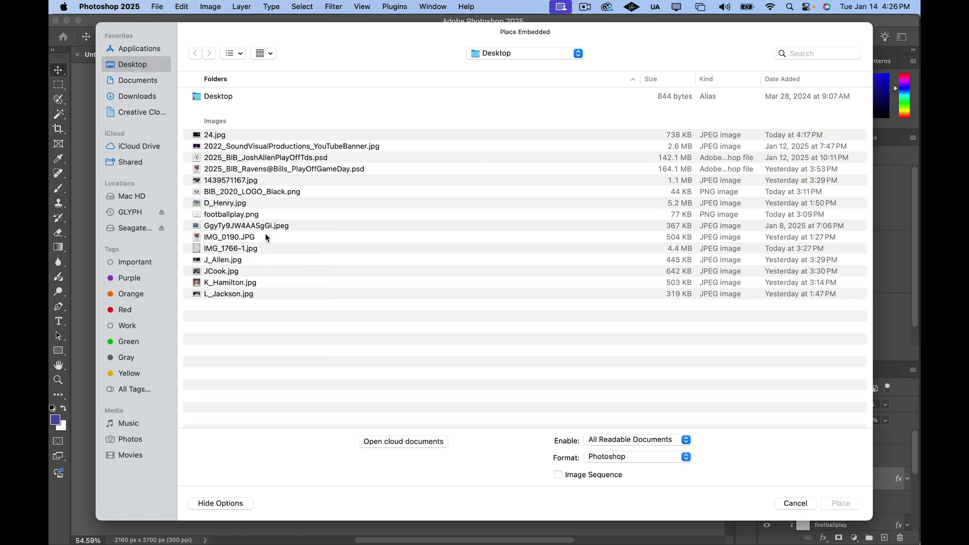
{"action": "left_click", "coordinate": [226, 135]}
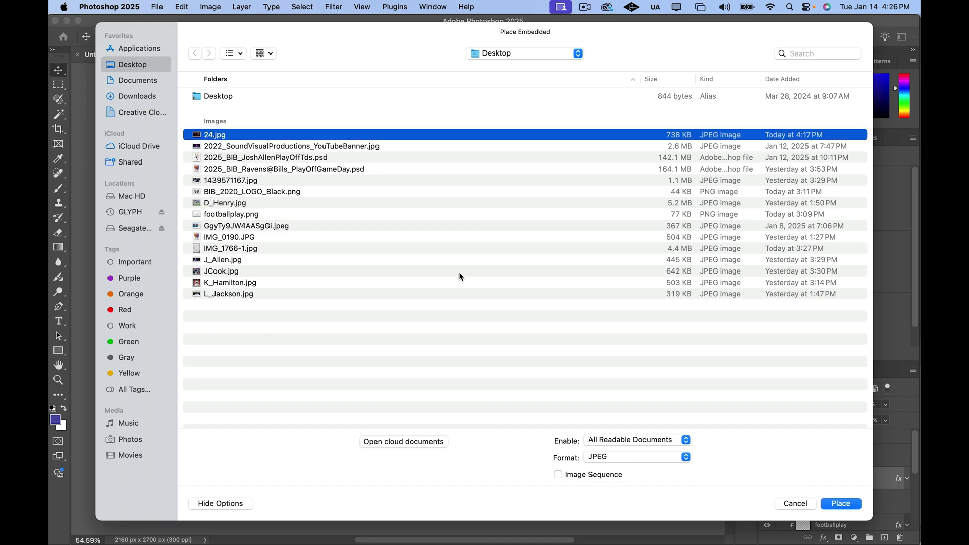
{"action": "left_click", "coordinate": [842, 503]}
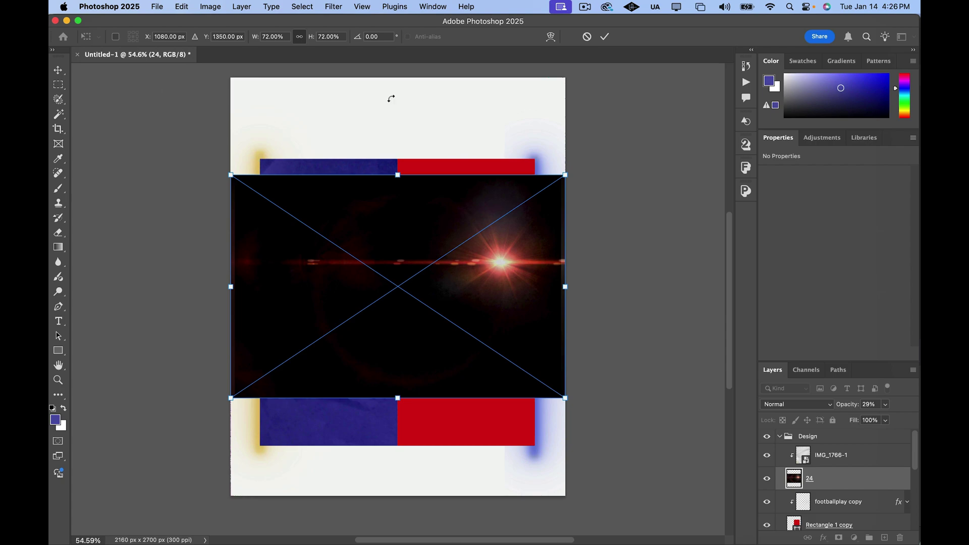
Step: Blend the lens flare with Screen mode and place it rotated to -90° along the blue rectangle's outer left edge
{"action": "left_click", "coordinate": [818, 407]}
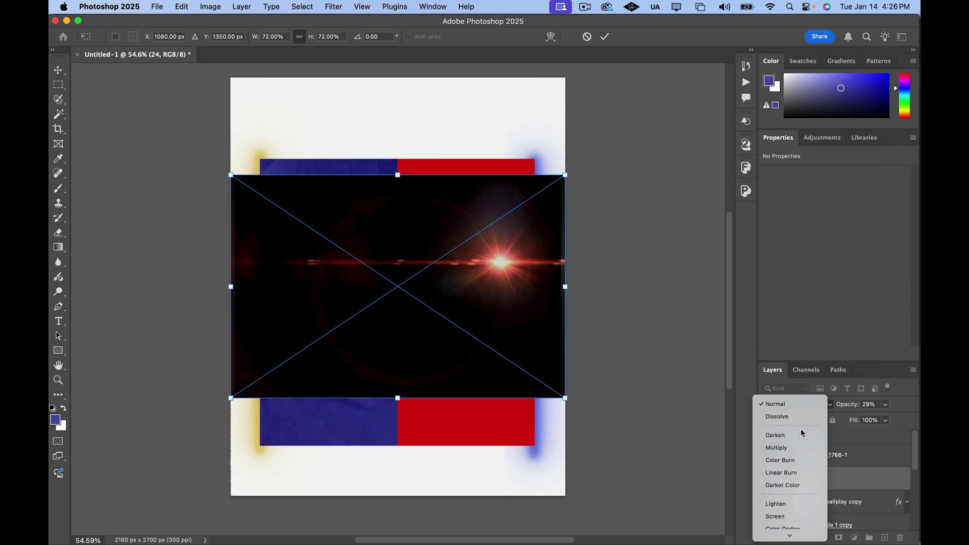
{"action": "left_click", "coordinate": [788, 516]}
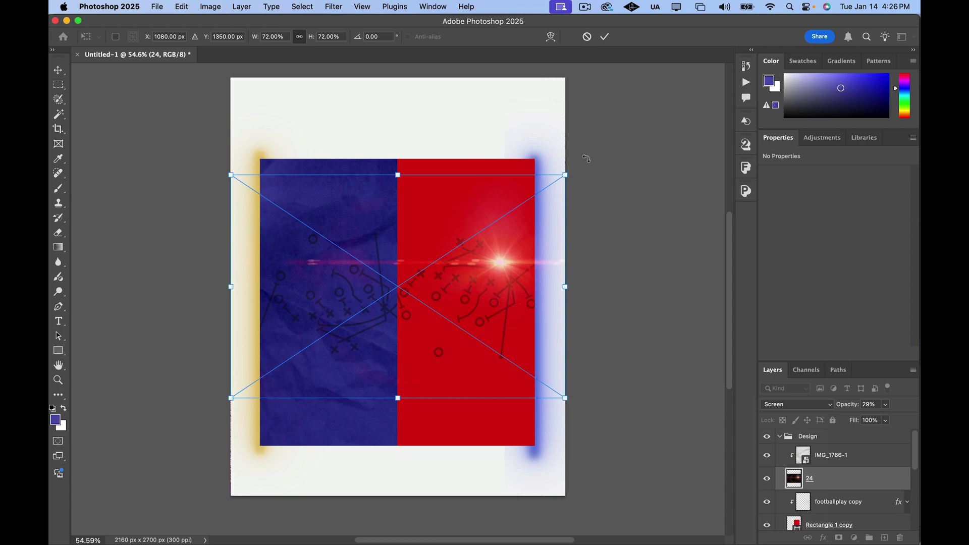
{"action": "left_click_drag", "start_coordinate": [586, 158], "coordinate": [361, 170]}
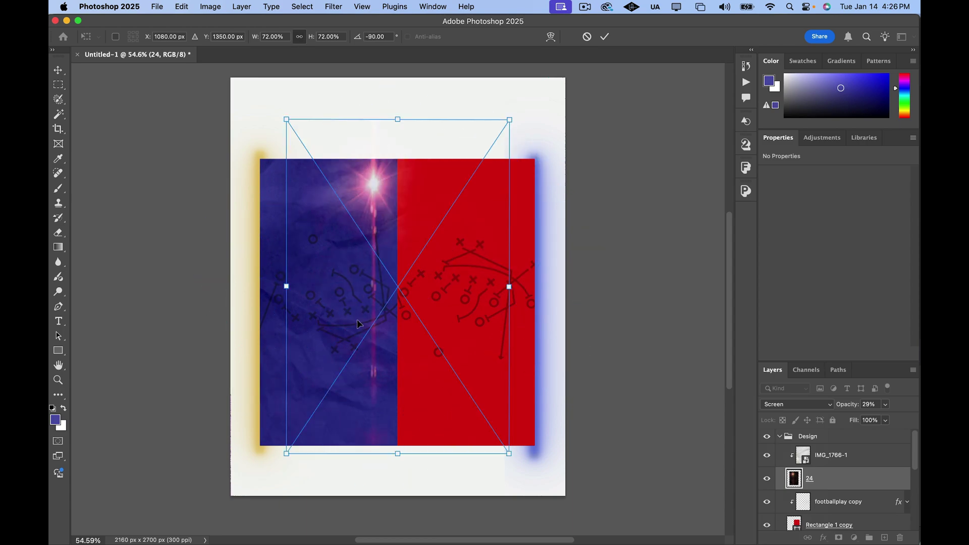
{"action": "left_click_drag", "start_coordinate": [384, 202], "coordinate": [269, 225]}
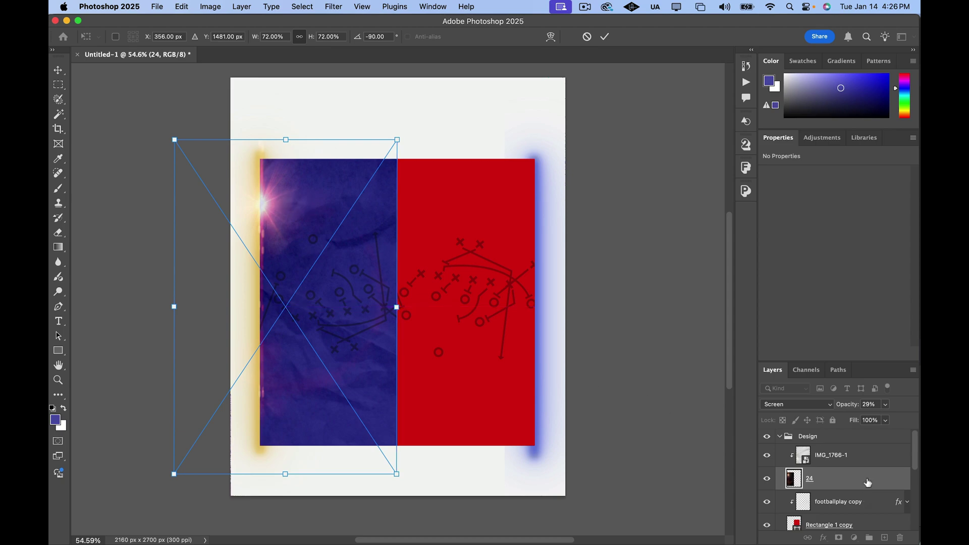
Step: Move the flare layer 24 above IMG_1766-1 and restore IMG_1766-1's clipping to the red rectangle's stack
{"action": "left_click_drag", "start_coordinate": [854, 489], "coordinate": [858, 453]}
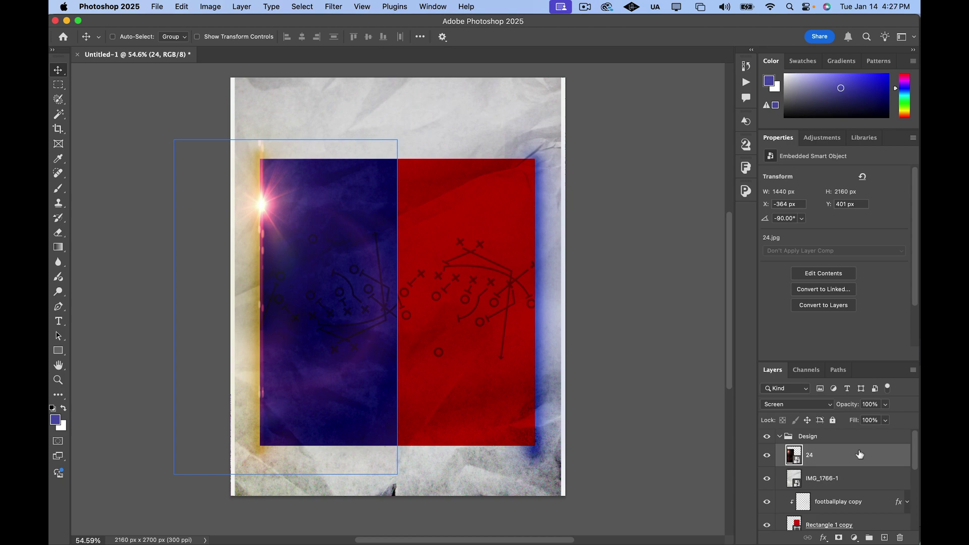
{"action": "left_click", "coordinate": [874, 490], "text": "alt"}
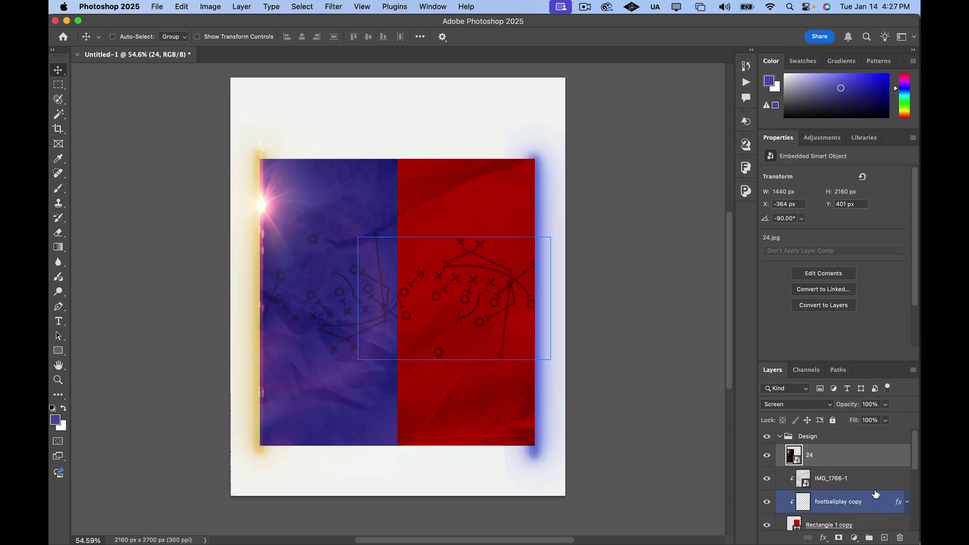
{"action": "left_click", "coordinate": [874, 487]}
Step: Group the IMG_1766-1, footballplay copy and Rectangle 1 copy layers and name the group Red
{"action": "scroll", "coordinate": [873, 491], "scroll_direction": "down", "scroll_amount": 3}
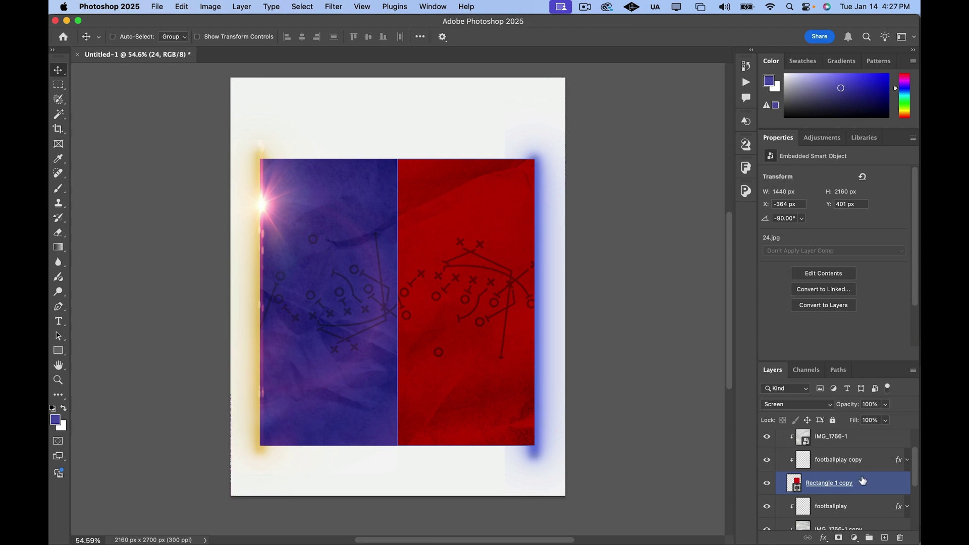
{"action": "scroll", "coordinate": [862, 480], "scroll_direction": "up", "scroll_amount": 1}
{"action": "left_click", "coordinate": [863, 458]}
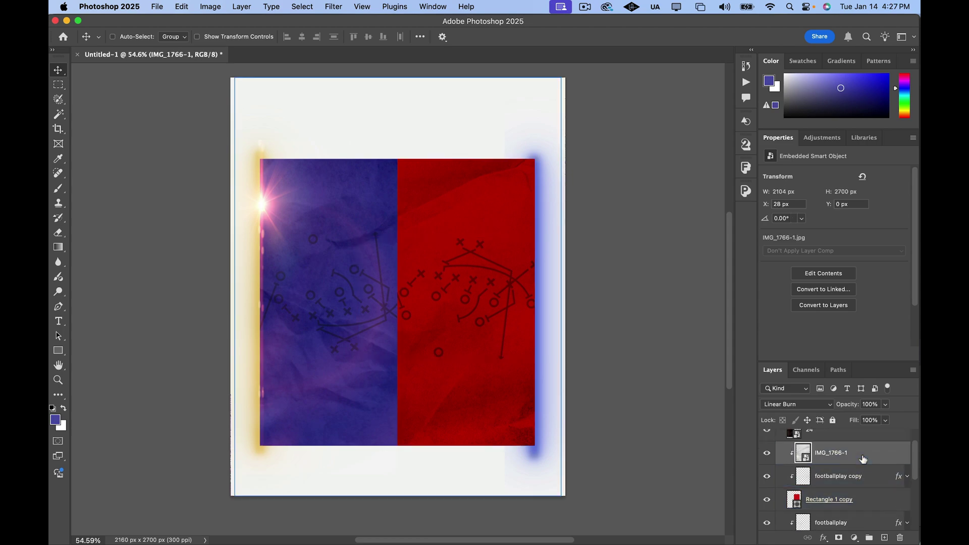
{"action": "left_click", "coordinate": [876, 499]}
{"action": "scroll", "coordinate": [876, 497], "scroll_direction": "down", "scroll_amount": 1}
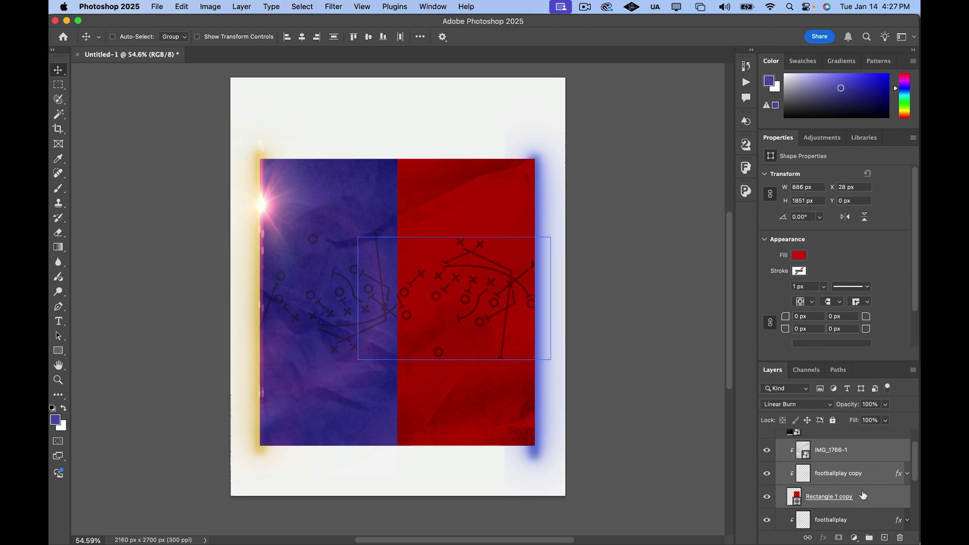
{"action": "key", "text": "super+g"}
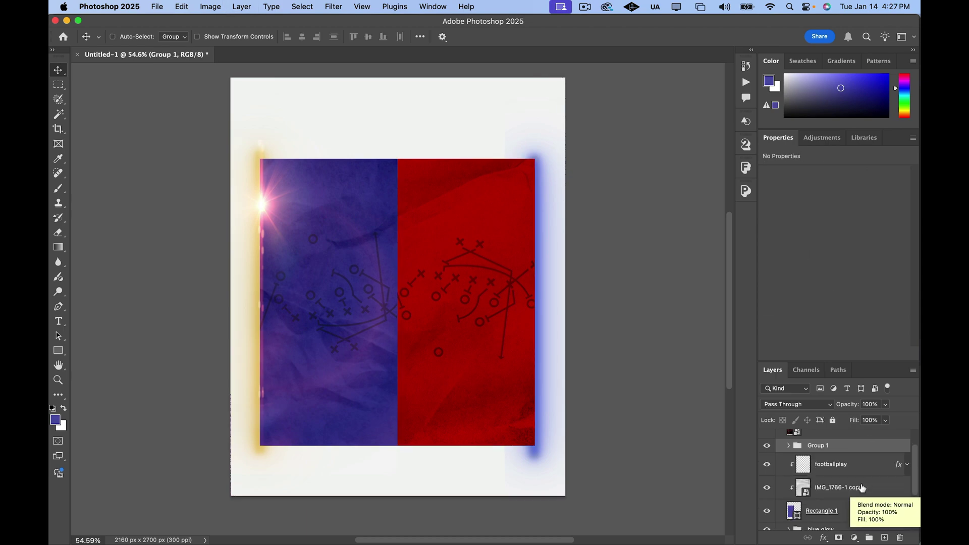
{"action": "double_click", "coordinate": [823, 446]}
{"action": "type", "text": "Red"}
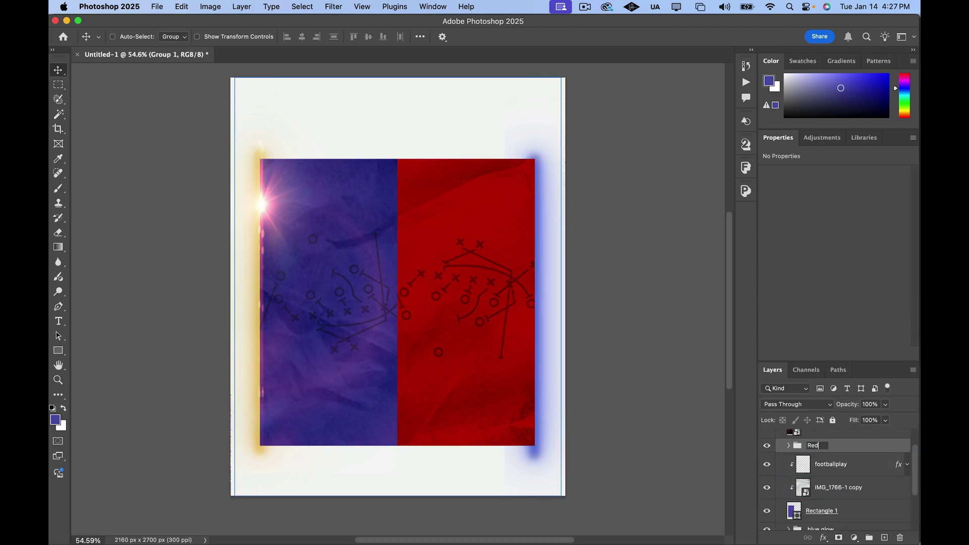
{"action": "key", "text": "Return"}
Step: Group the footballplay, IMG_1766-1 copy and Rectangle 1 layers and name the group Purple
{"action": "left_click", "coordinate": [863, 465]}
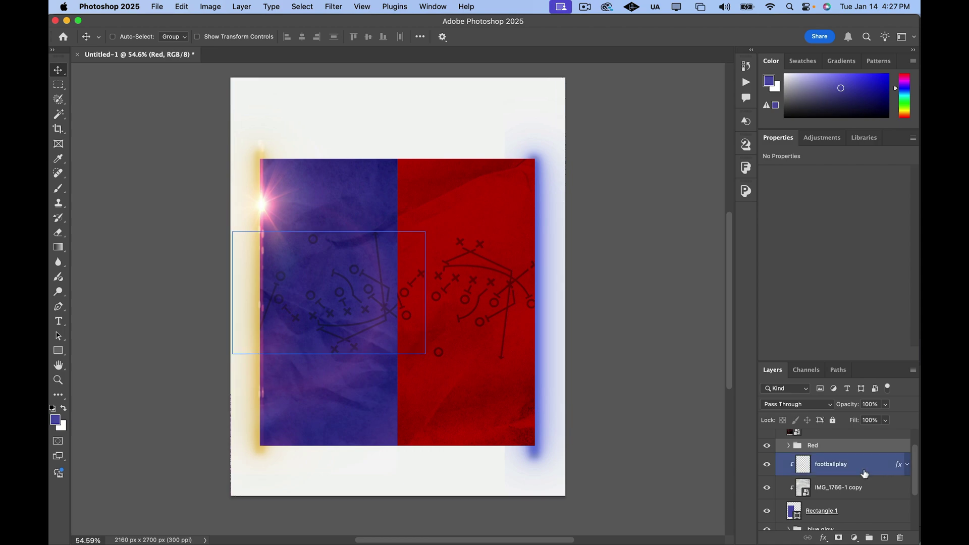
{"action": "left_click", "coordinate": [865, 511], "text": "shift"}
{"action": "key", "text": "super+g"}
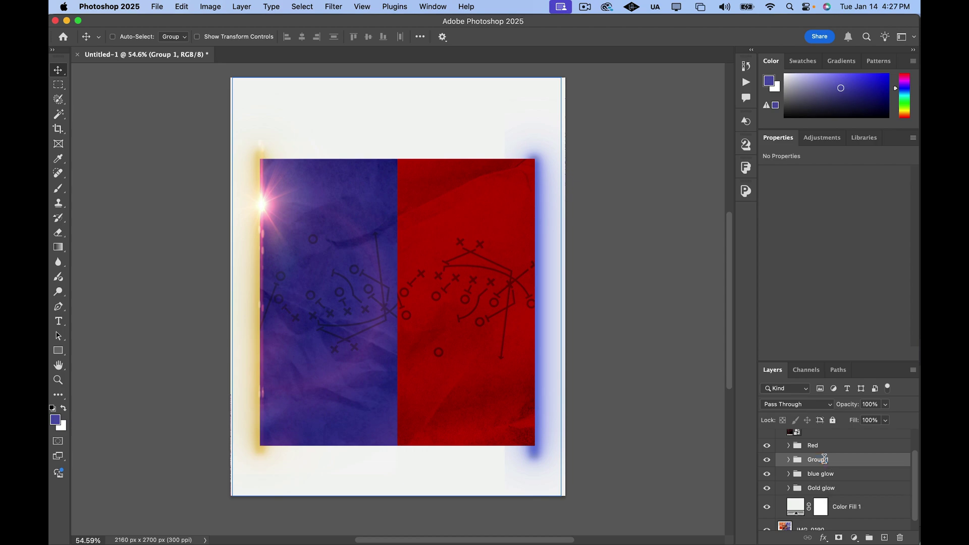
{"action": "type", "text": "Purple"}
{"action": "key", "text": "Return"}
Step: Duplicate the flare layer 24 and move the copy onto the red rectangle's outer right edge
{"action": "left_click", "coordinate": [796, 437]}
{"action": "scroll", "coordinate": [787, 449], "scroll_direction": "up", "scroll_amount": 1}
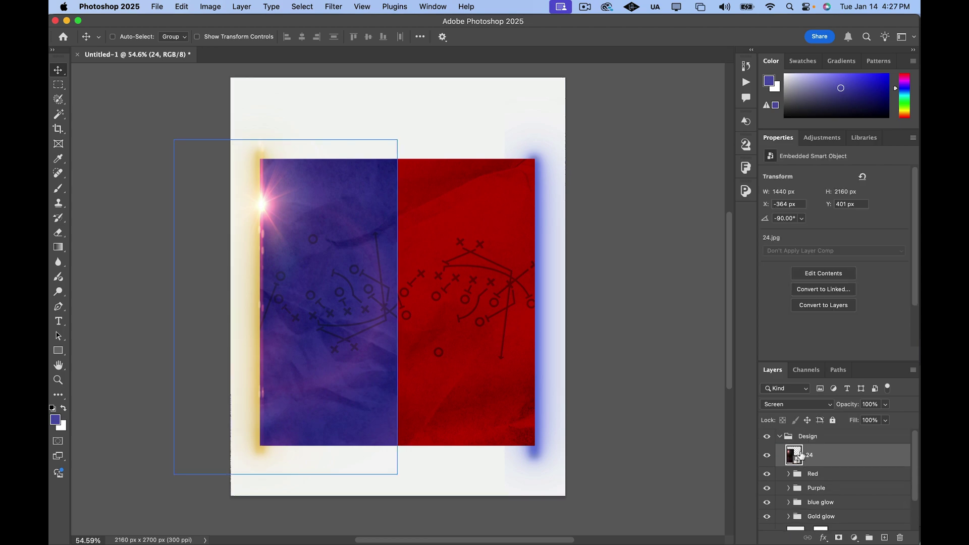
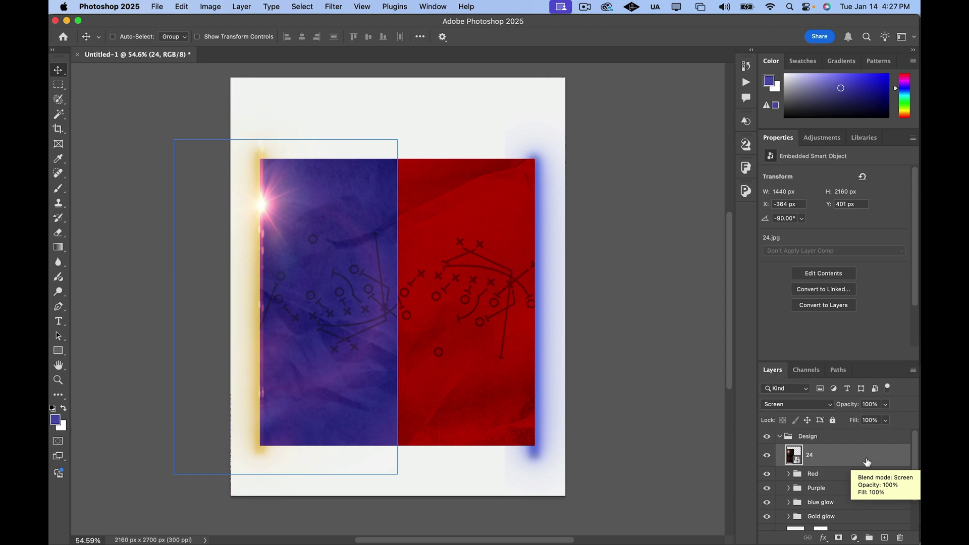
{"action": "key", "text": "super+j"}
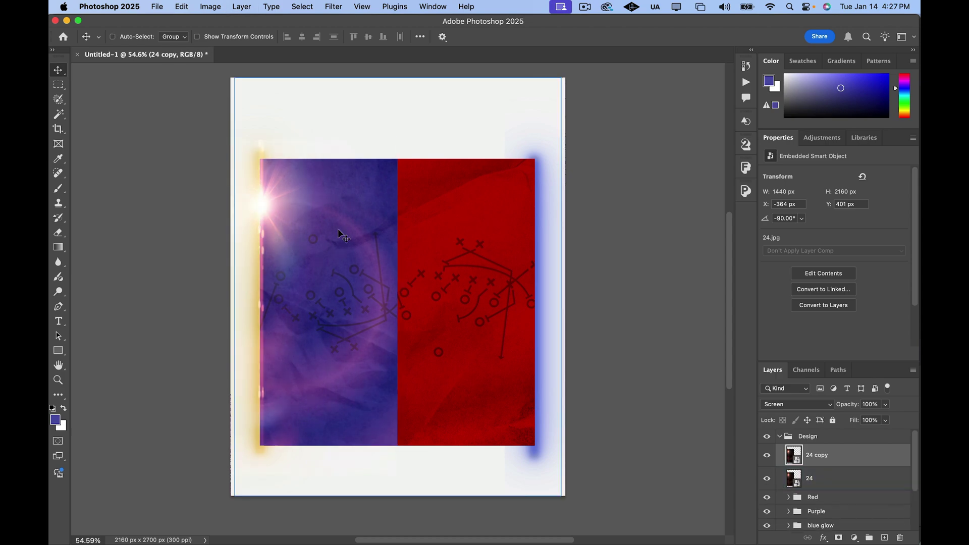
{"action": "left_click_drag", "start_coordinate": [266, 210], "coordinate": [537, 218]}
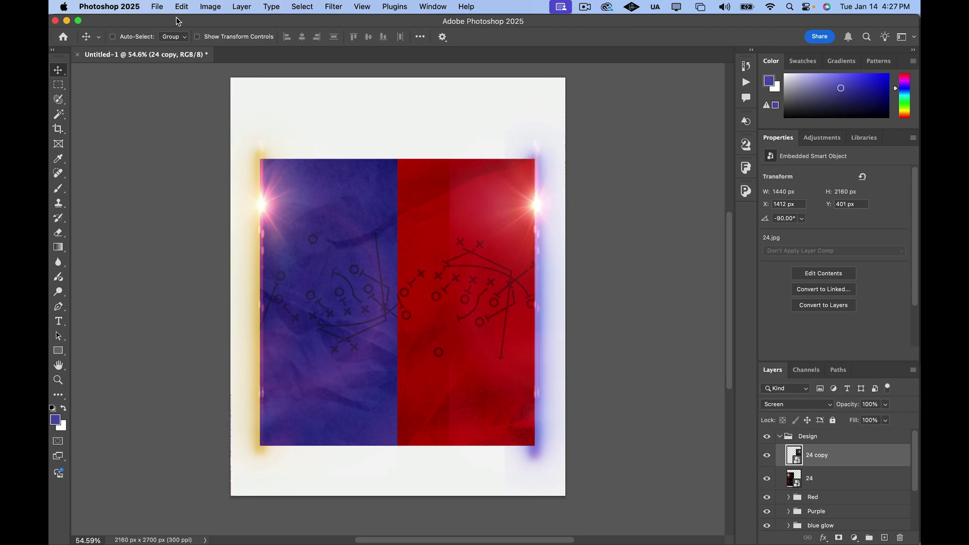
Step: Flip the duplicated flare vertically and shift it up about 55 px along the red rectangle's right edge
{"action": "left_click", "coordinate": [210, 8]}
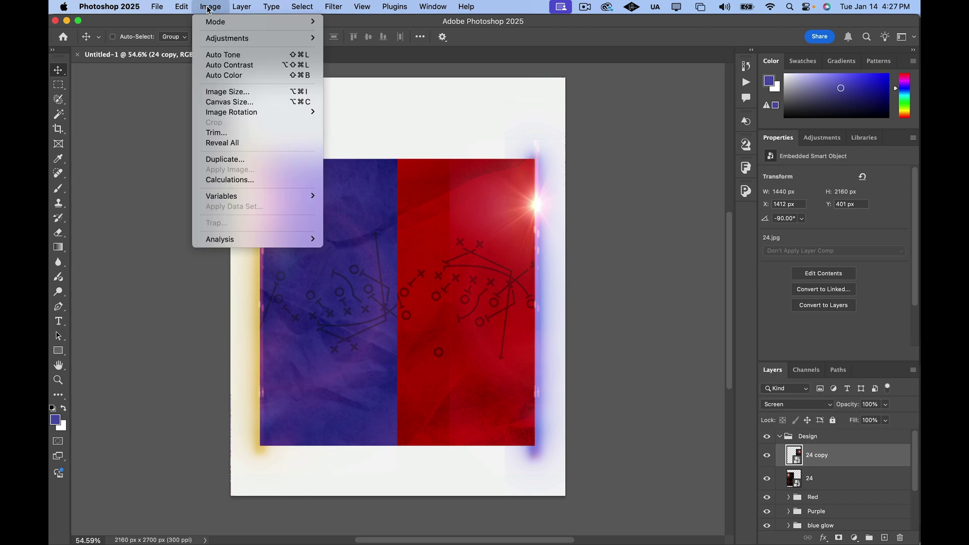
{"action": "mouse_move", "coordinate": [182, 7]}
{"action": "mouse_move", "coordinate": [243, 277]}
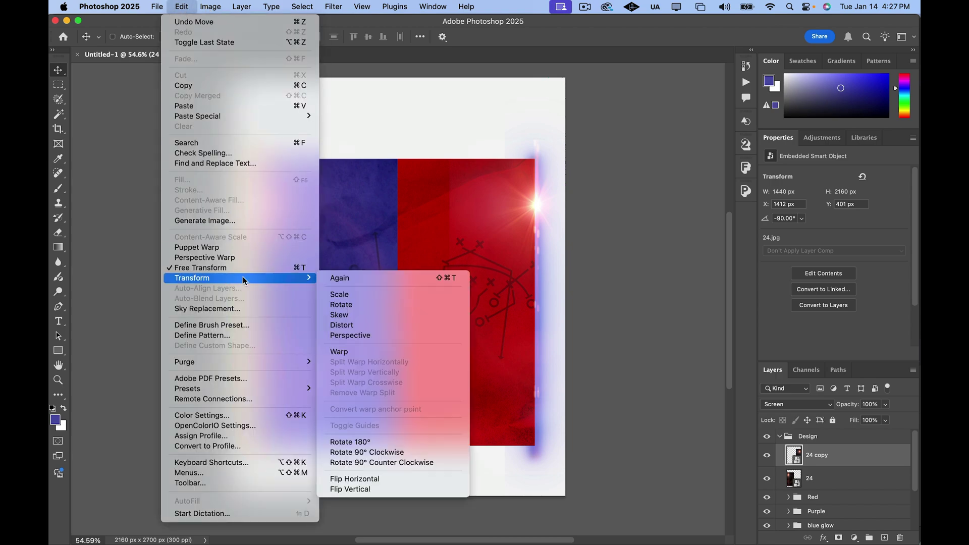
{"action": "left_click", "coordinate": [374, 488]}
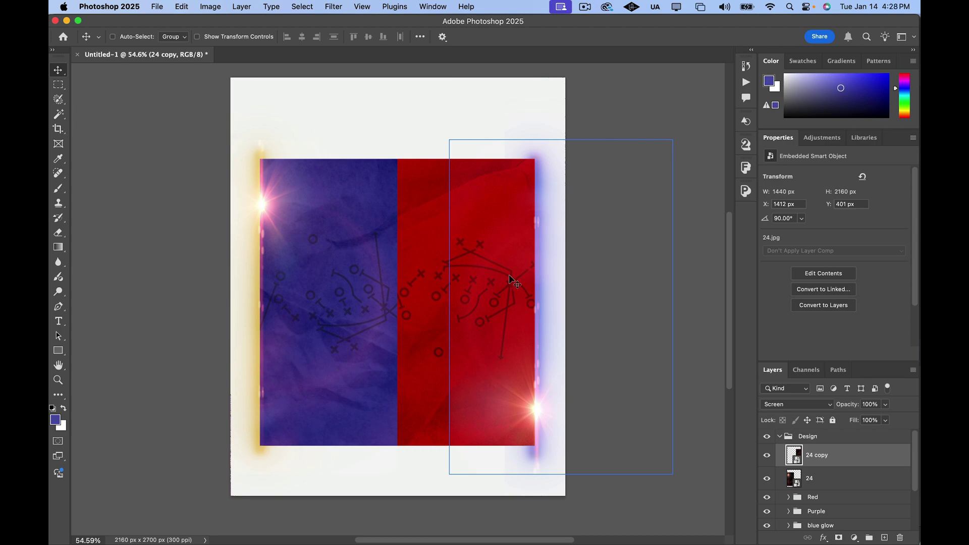
{"action": "left_click_drag", "start_coordinate": [540, 312], "coordinate": [538, 302]}
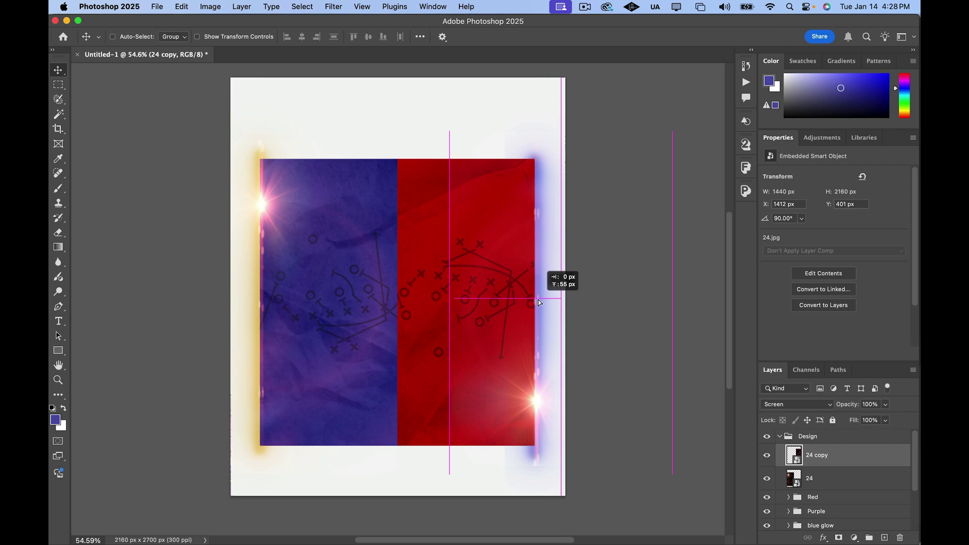
{"action": "left_click_drag", "start_coordinate": [538, 301], "coordinate": [538, 301]}
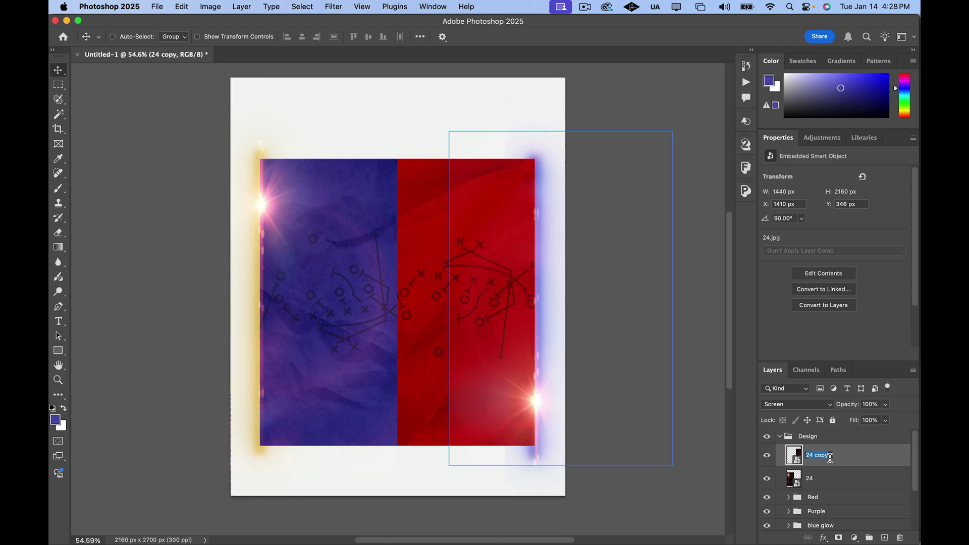
Step: Rename the 24 copy layer as right and the 24 layer as left
{"action": "type", "text": "right"}
{"action": "key", "text": "Return"}
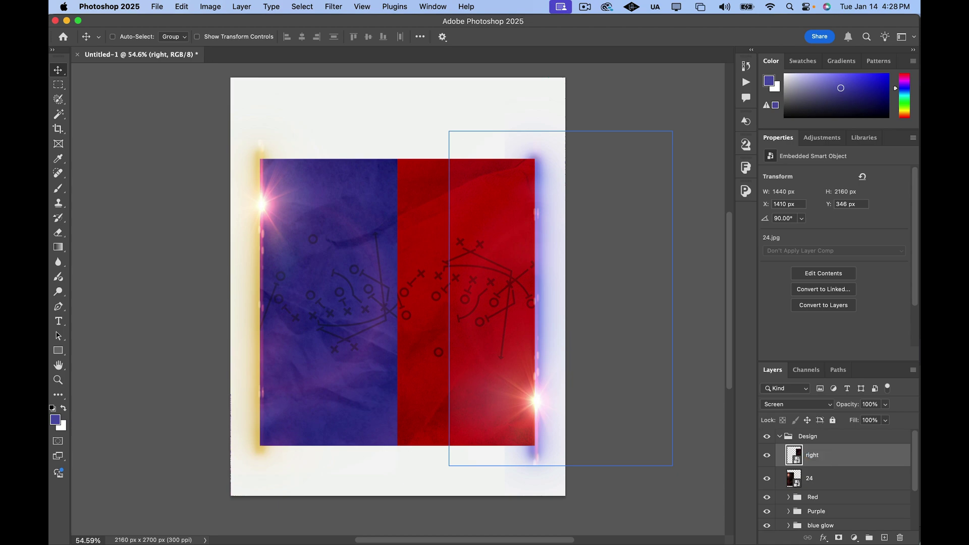
{"action": "double_click", "coordinate": [809, 478]}
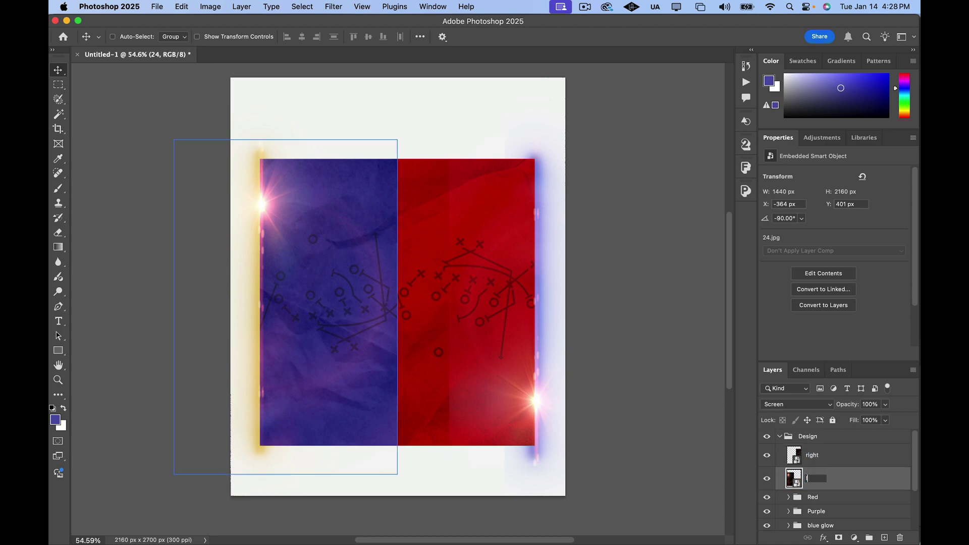
{"action": "key", "text": "Return"}
Step: Hide and show the right and left flare layers to compare the poster with and without them
{"action": "left_click", "coordinate": [766, 455]}
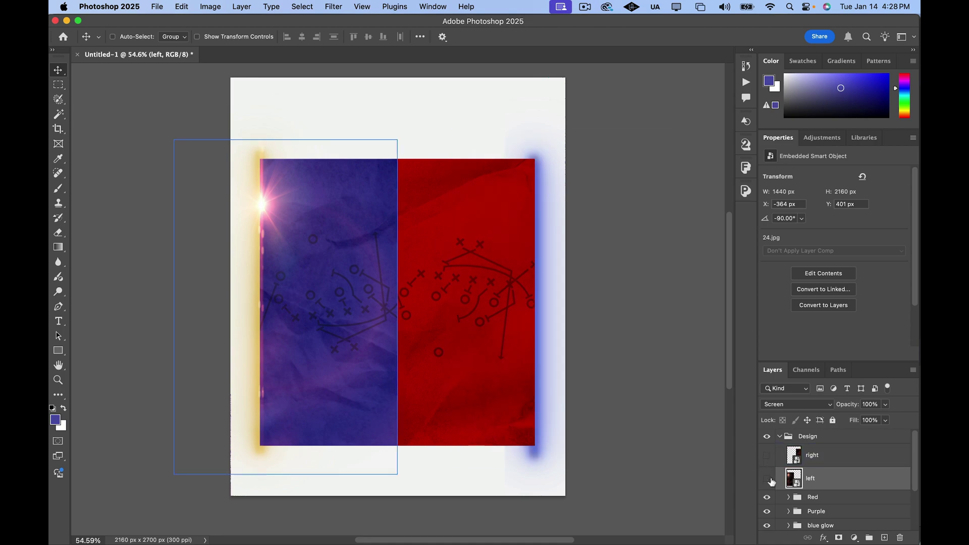
{"action": "left_click", "coordinate": [766, 477]}
{"action": "left_click", "coordinate": [766, 478]}
{"action": "left_click", "coordinate": [766, 455]}
{"action": "left_click", "coordinate": [867, 450]}
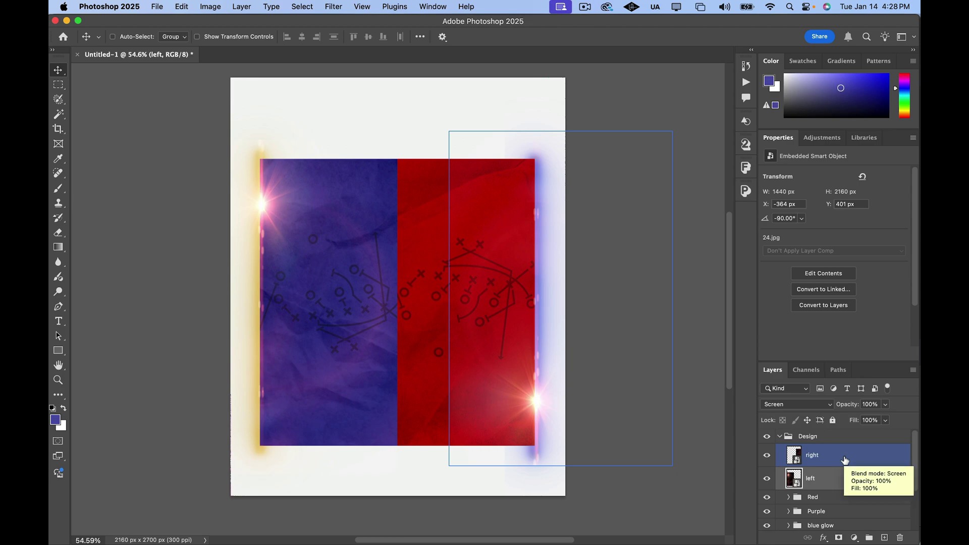
{"action": "left_click", "coordinate": [858, 442]}
{"action": "left_click", "coordinate": [862, 459]}
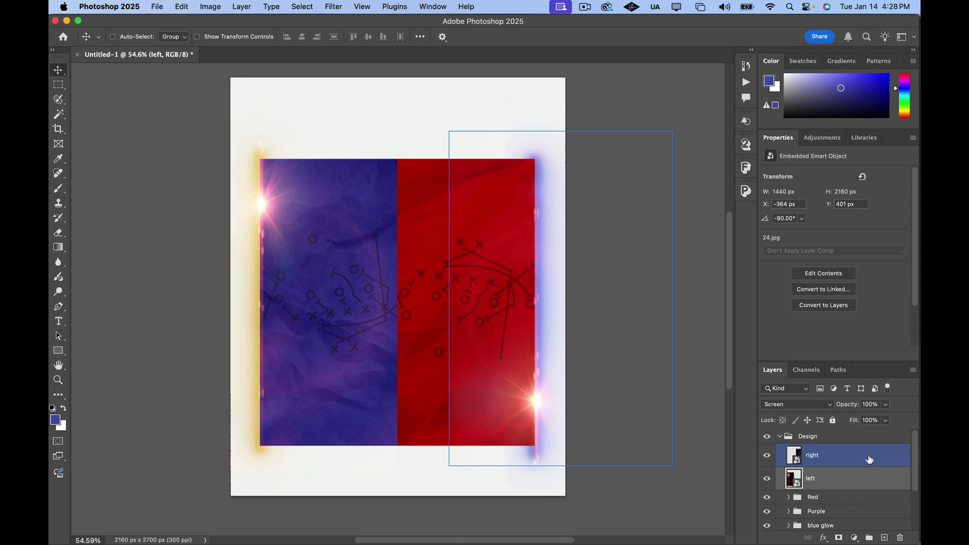
Step: Group the layers and groups from right down to Gold glow and name the group Middle BG
{"action": "left_click", "coordinate": [867, 458]}
{"action": "scroll", "coordinate": [868, 459], "scroll_direction": "down", "scroll_amount": 3}
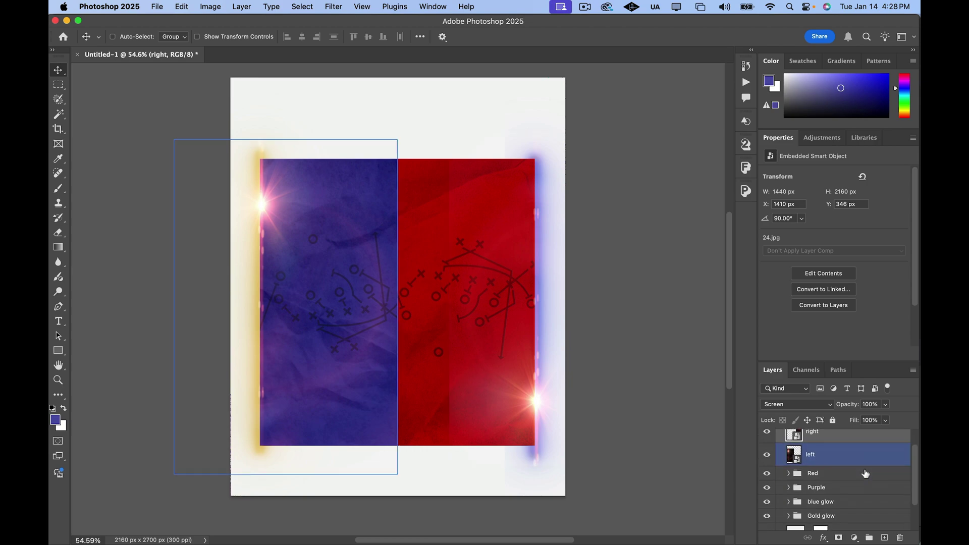
{"action": "scroll", "coordinate": [853, 502], "scroll_direction": "down", "scroll_amount": 1}
{"action": "left_click", "coordinate": [853, 505], "text": "shift"}
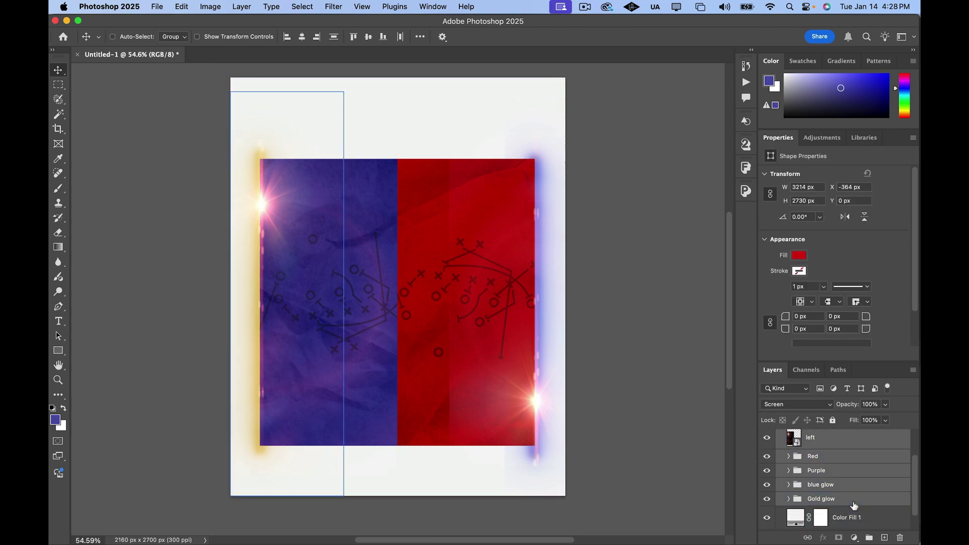
{"action": "scroll", "coordinate": [860, 497], "scroll_direction": "up", "scroll_amount": 4}
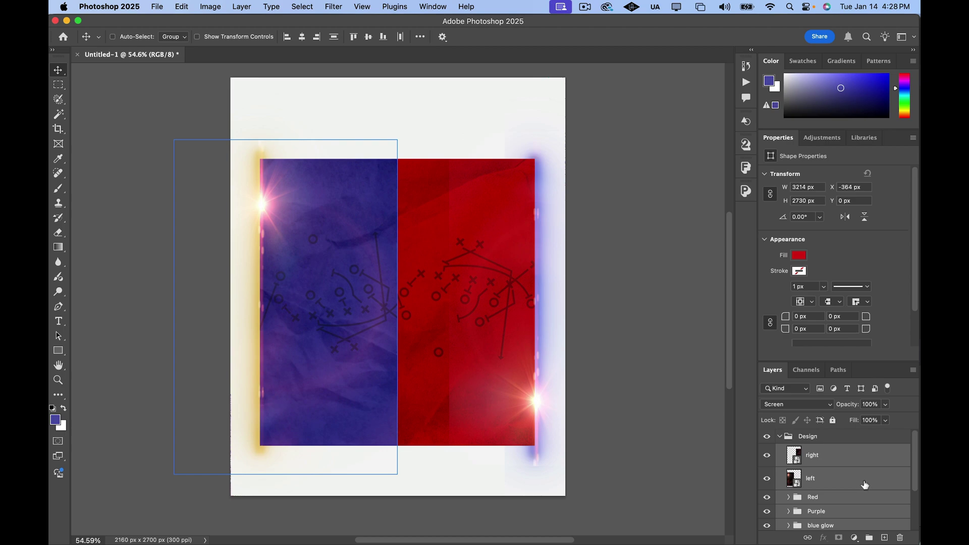
{"action": "key", "text": "super+g"}
{"action": "double_click", "coordinate": [818, 450]}
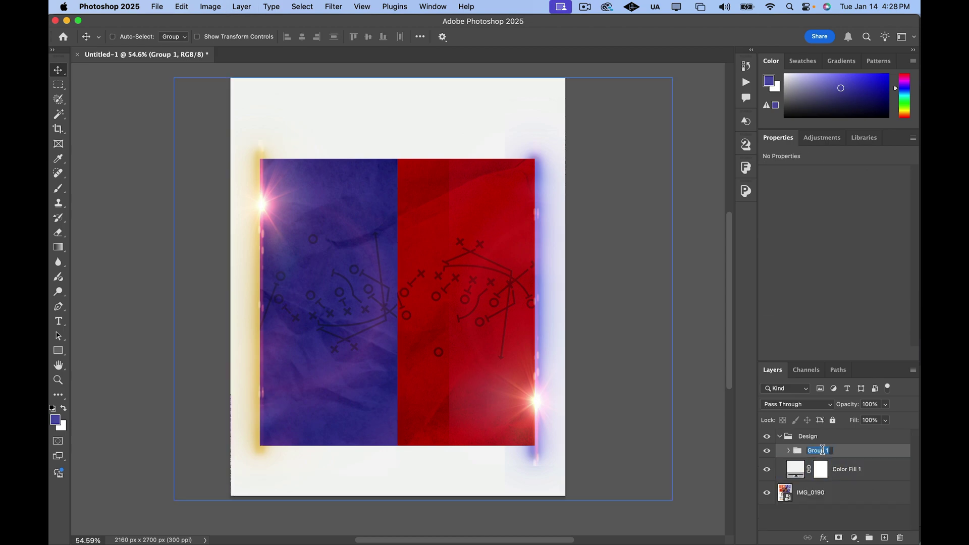
{"action": "type", "text": "Middle BG"}
{"action": "key", "text": "Return"}
Step: Add a layer mask to the right flare layer inside the Middle BG group
{"action": "left_click", "coordinate": [788, 450]}
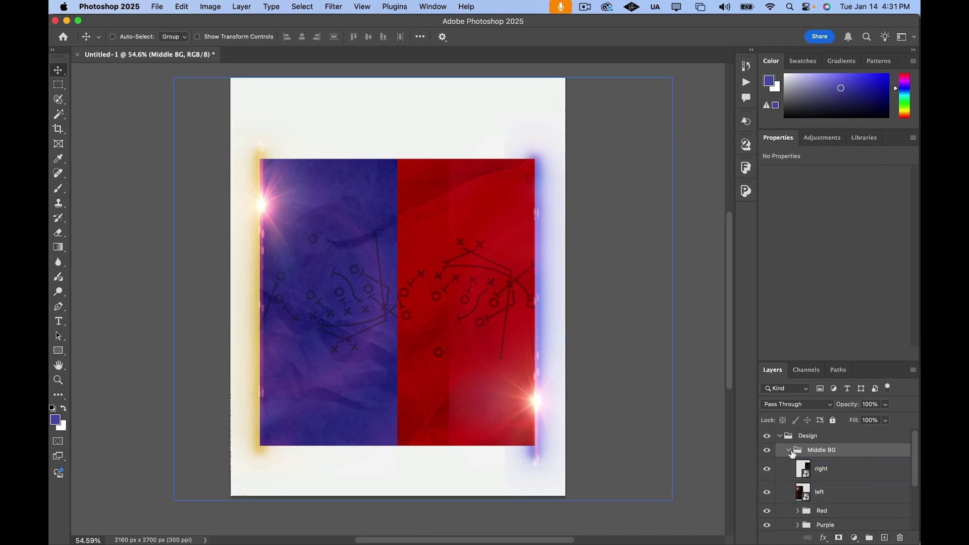
{"action": "left_click", "coordinate": [852, 468]}
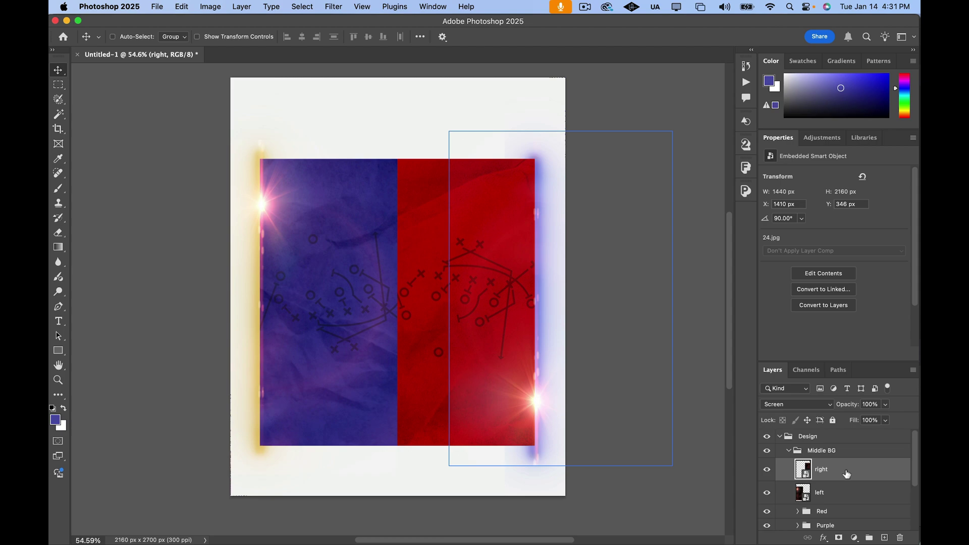
{"action": "left_click", "coordinate": [838, 538]}
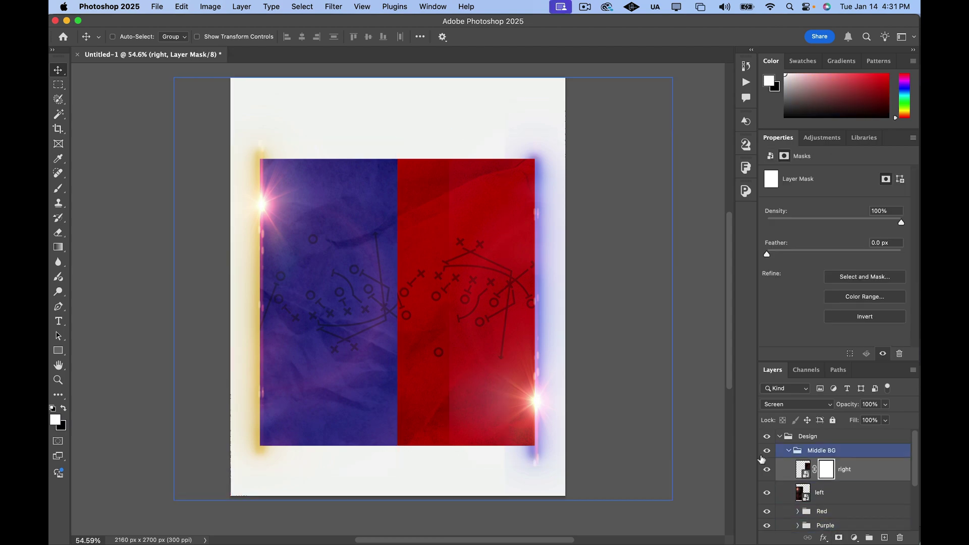
Step: Fade the flare's inner edge on its mask with a linear black-to-transparent Basics gradient running horizontally across the red half, scaled to about 24%
{"action": "key", "text": "g"}
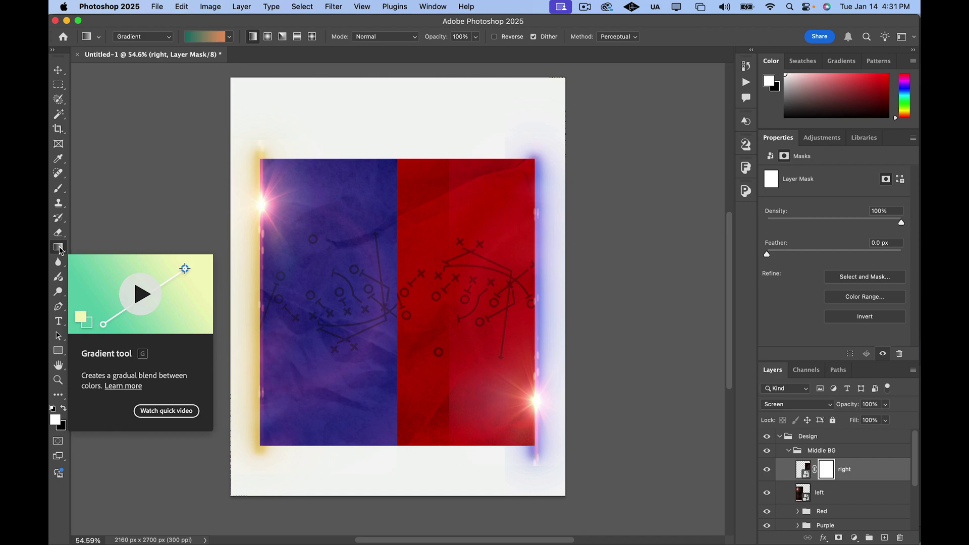
{"action": "left_click", "coordinate": [229, 37]}
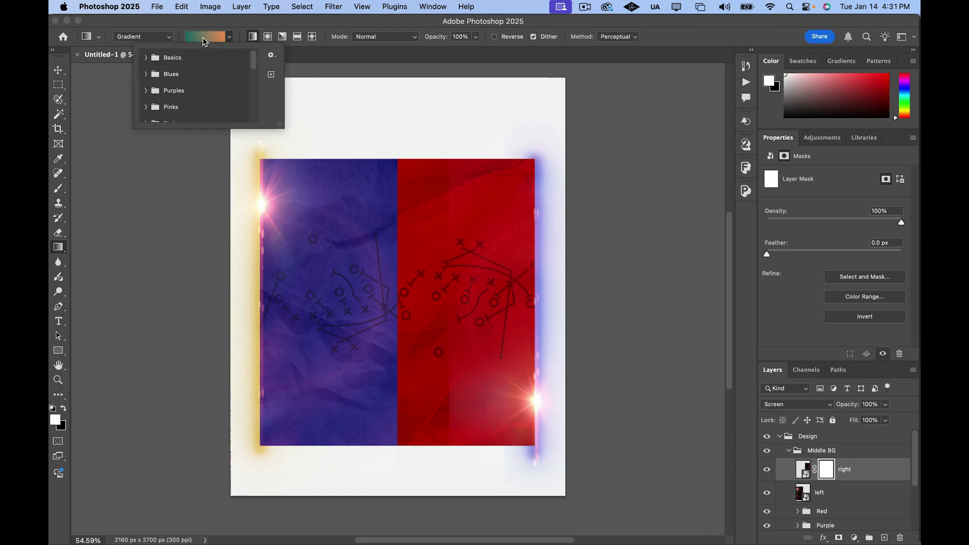
{"action": "left_click", "coordinate": [146, 58]}
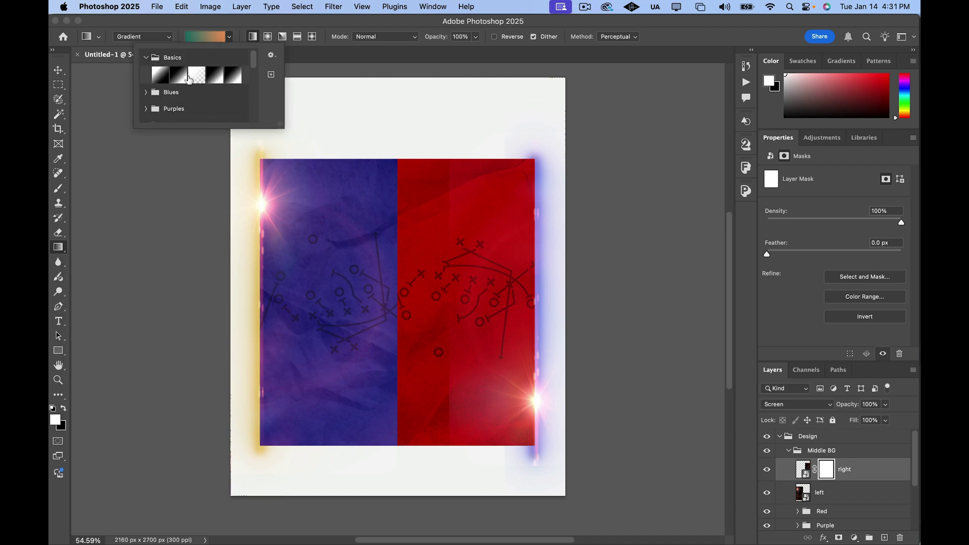
{"action": "left_click", "coordinate": [196, 76]}
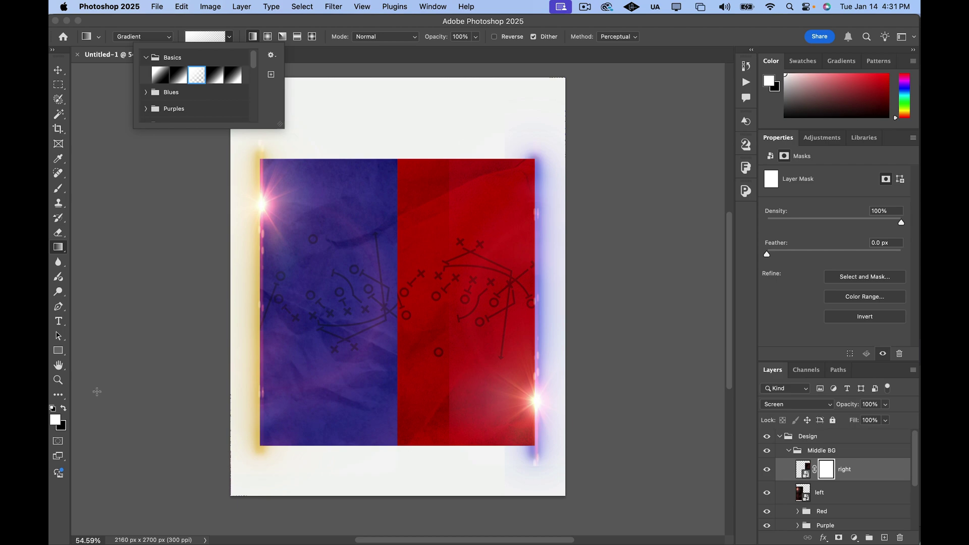
{"action": "left_click", "coordinate": [65, 410]}
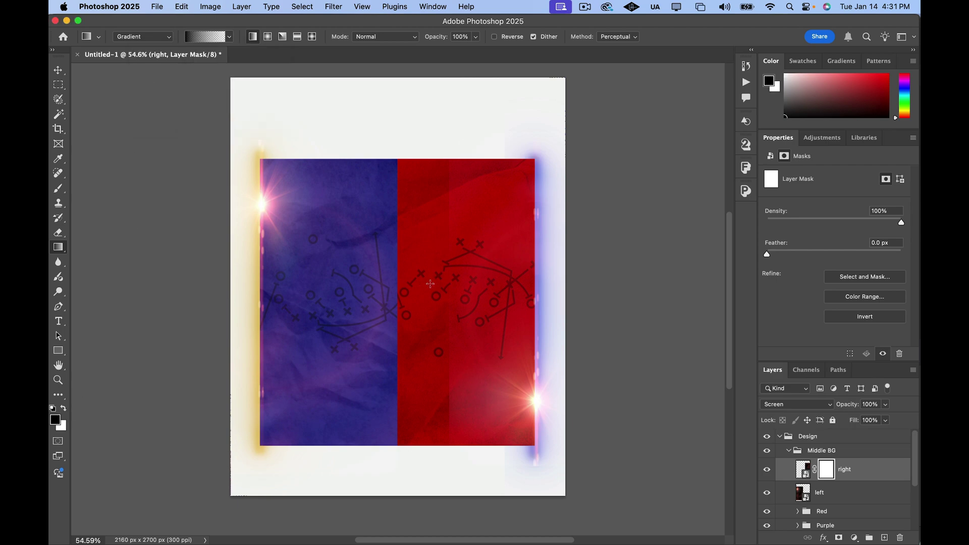
{"action": "left_click_drag", "start_coordinate": [430, 283], "coordinate": [535, 283]}
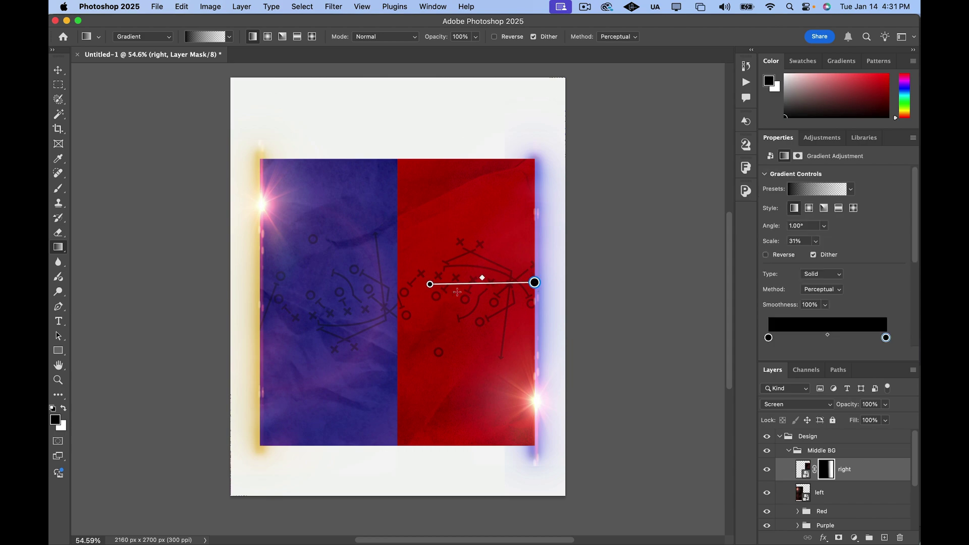
{"action": "left_click_drag", "start_coordinate": [430, 284], "coordinate": [457, 287]}
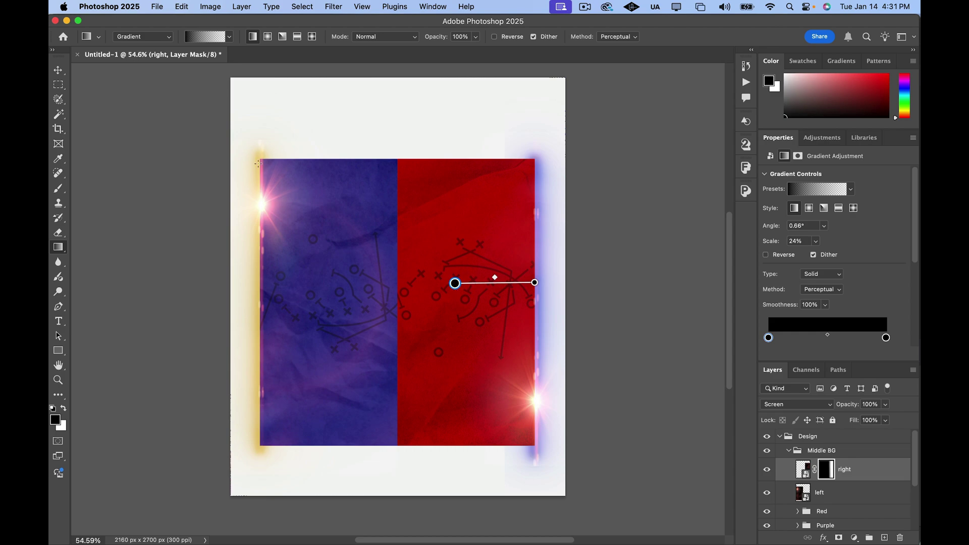
{"action": "left_click", "coordinate": [58, 69]}
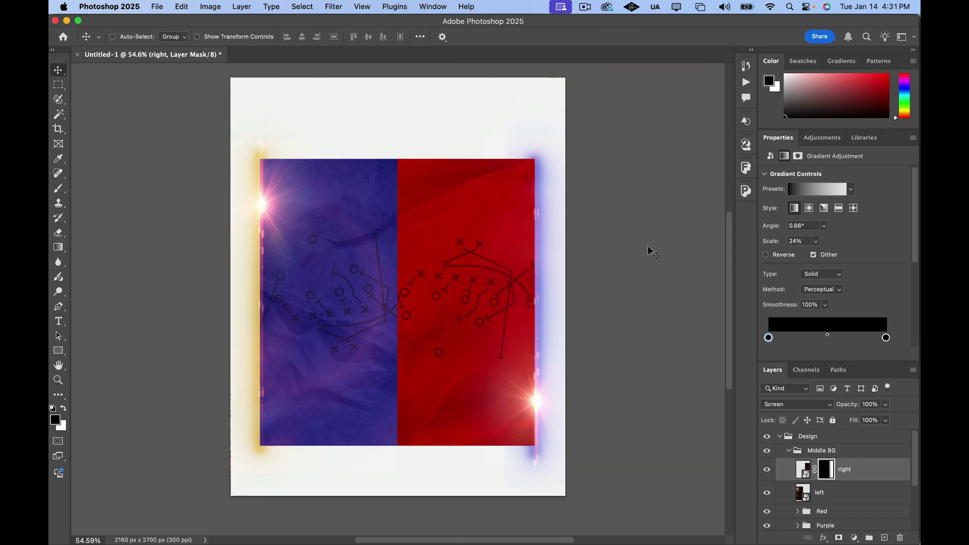
Step: Mask the Middle BG group and fade its lower edge with a vertical black-to-transparent gradient starting near the rectangles' bottom, scaled to about 30%
{"action": "left_click", "coordinate": [788, 450]}
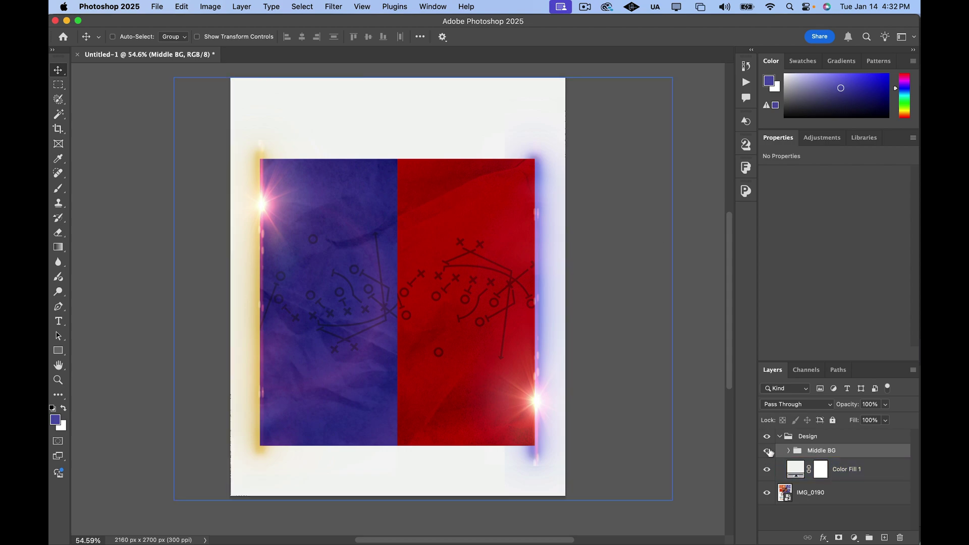
{"action": "left_click", "coordinate": [838, 537]}
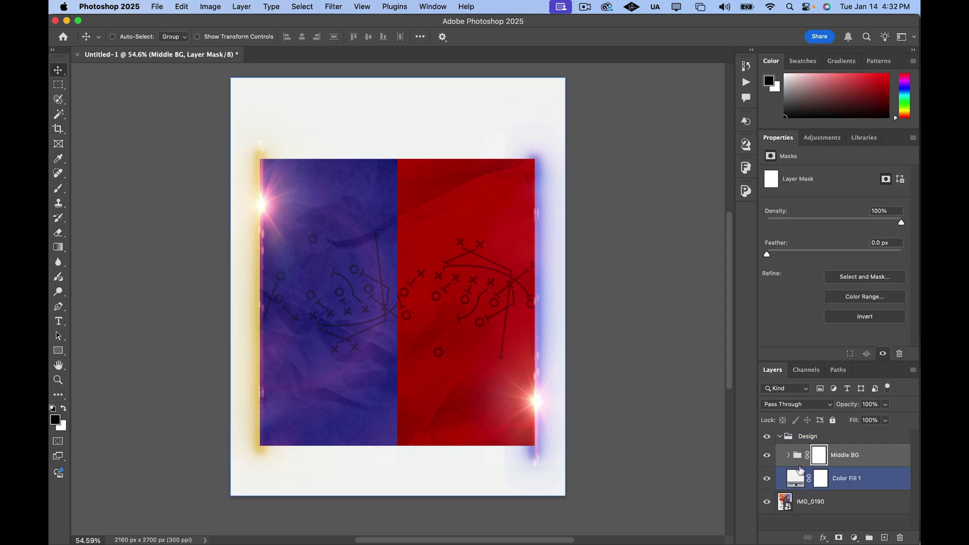
{"action": "key", "text": "g"}
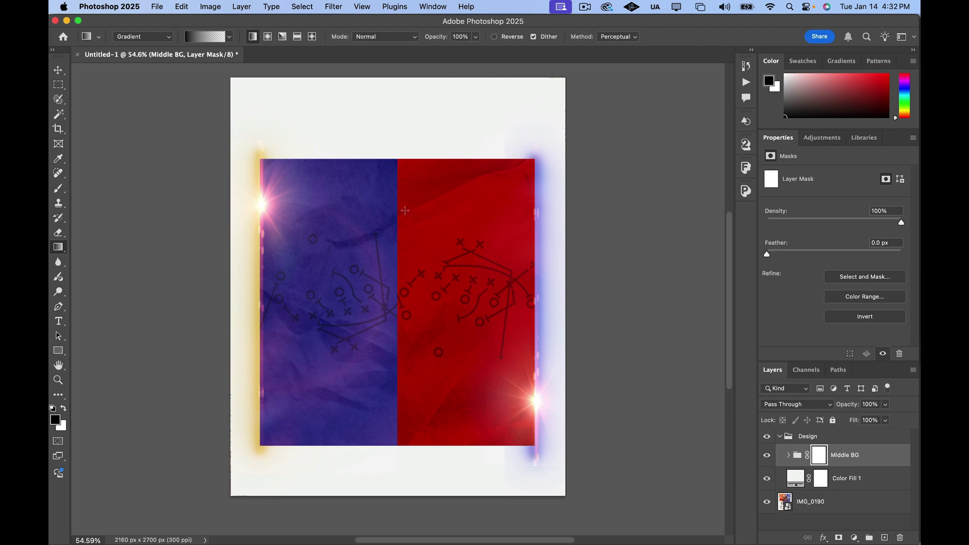
{"action": "left_click_drag", "start_coordinate": [396, 478], "coordinate": [398, 350]}
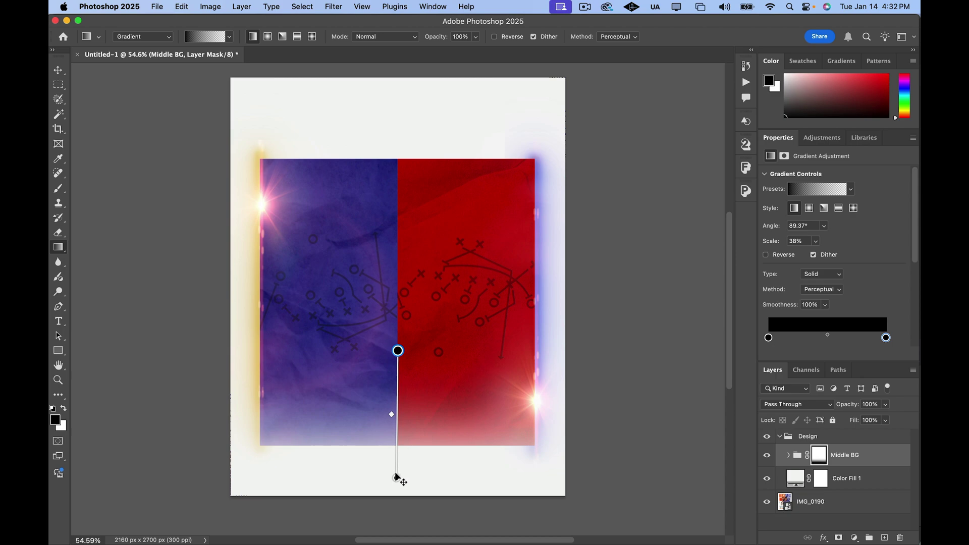
{"action": "left_click_drag", "start_coordinate": [396, 478], "coordinate": [398, 443]}
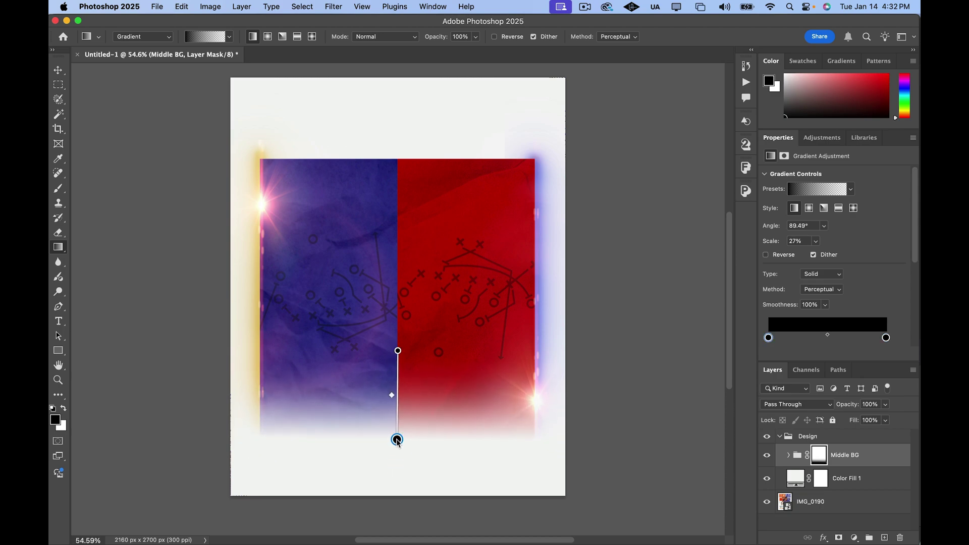
{"action": "left_click_drag", "start_coordinate": [398, 350], "coordinate": [398, 339]}
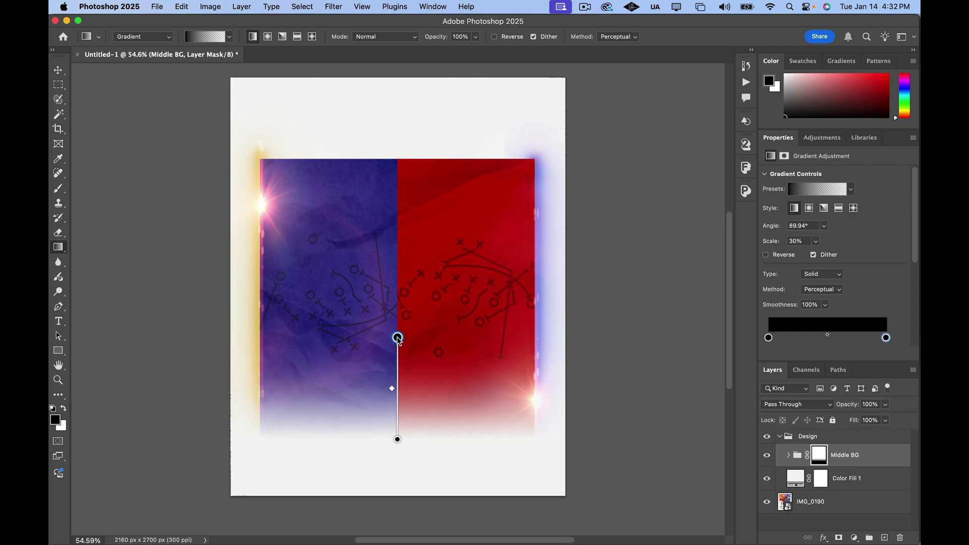
{"action": "left_click", "coordinate": [59, 70]}
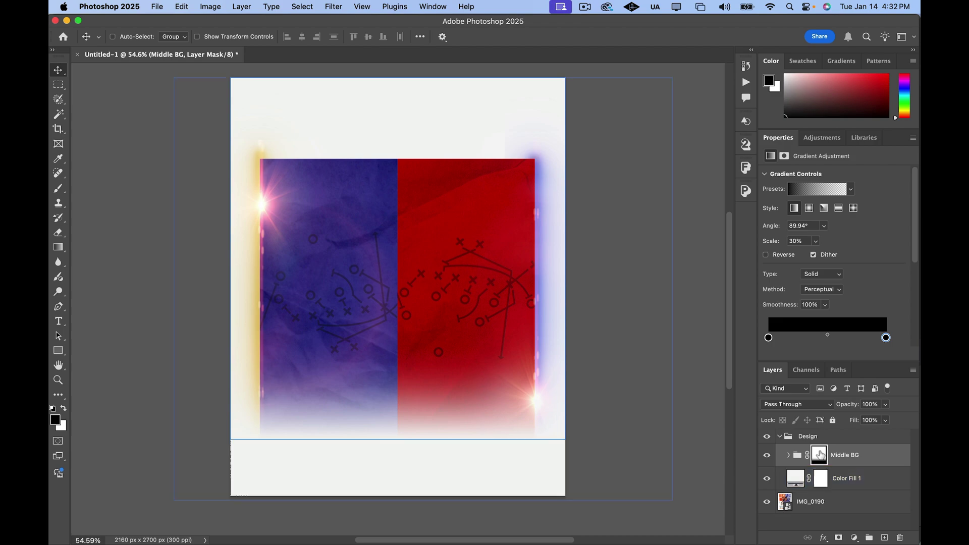
Step: Fade the upper edge of the Middle BG group on the same mask with a vertical black-to-transparent gradient starting at the rectangles' top
{"action": "left_click", "coordinate": [820, 455]}
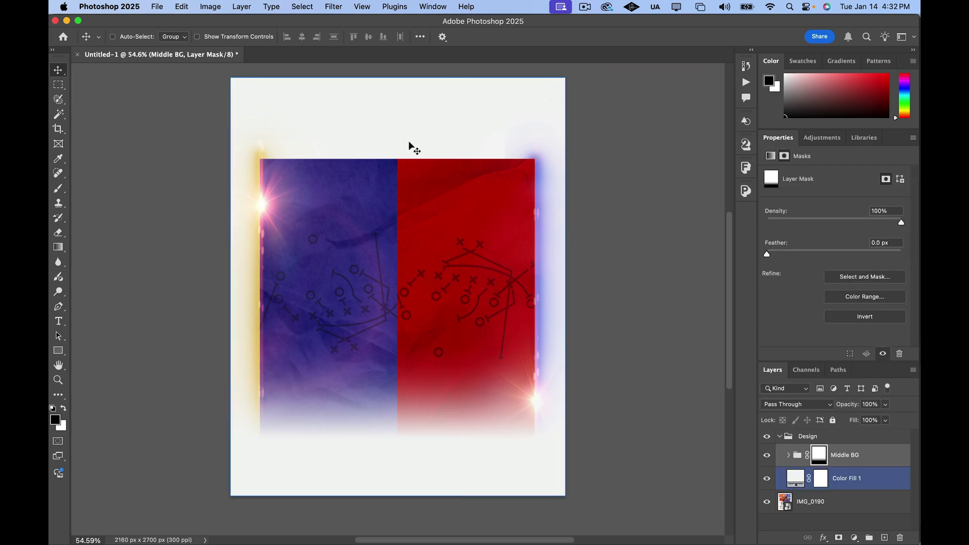
{"action": "key", "text": "g"}
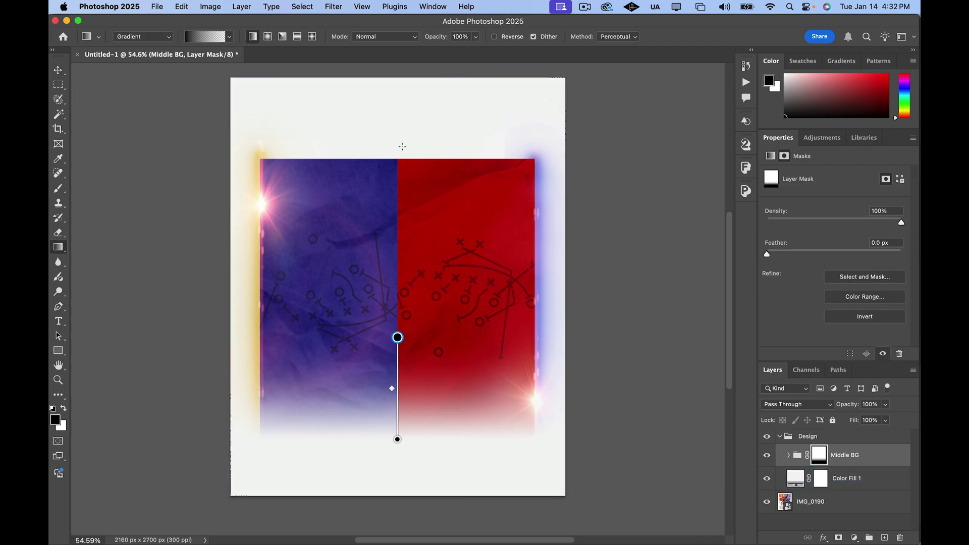
{"action": "left_click_drag", "start_coordinate": [397, 145], "coordinate": [397, 246]}
{"action": "left_click_drag", "start_coordinate": [397, 145], "coordinate": [399, 164]}
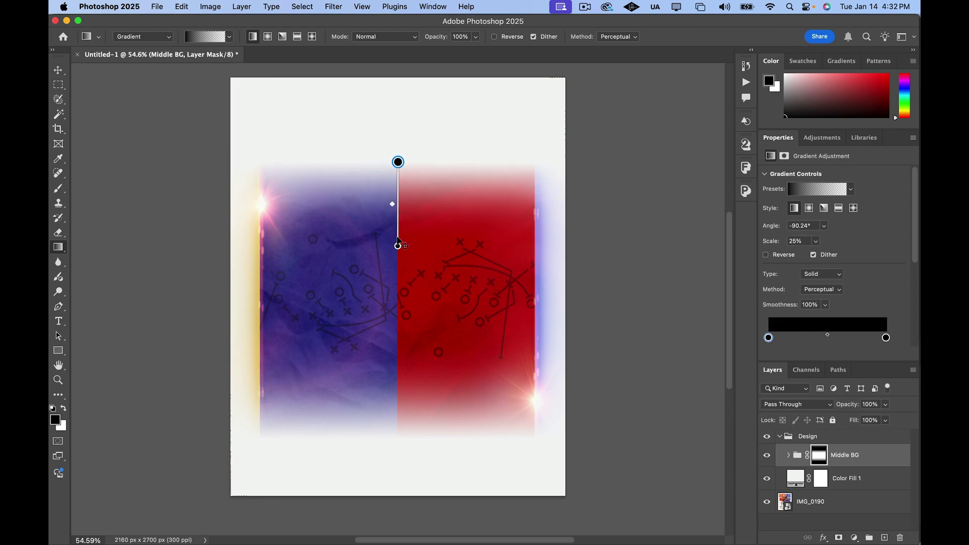
{"action": "left_click_drag", "start_coordinate": [398, 246], "coordinate": [398, 260]}
{"action": "left_click_drag", "start_coordinate": [398, 162], "coordinate": [398, 160]}
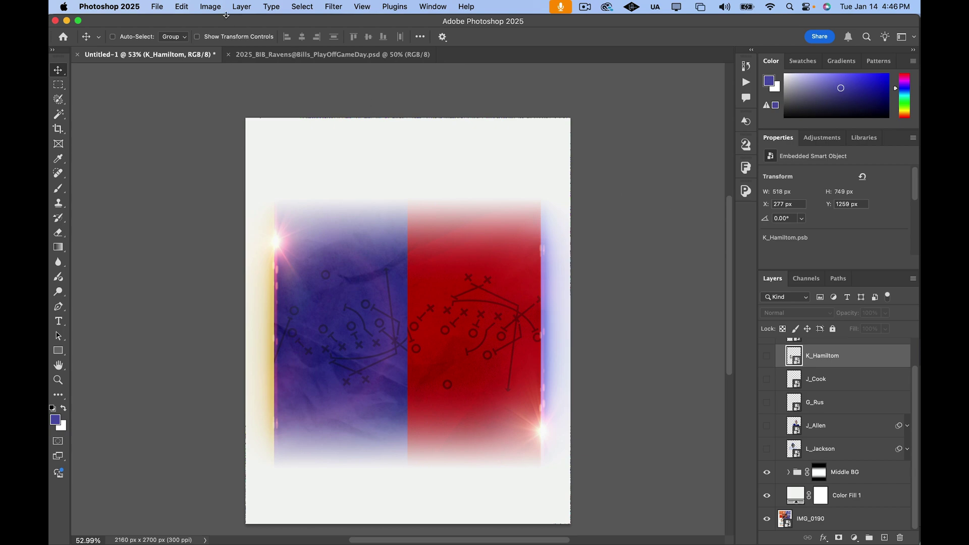
Step: Show the six hidden player layers from D_Henry down to L_Jackson
{"action": "scroll", "coordinate": [846, 417], "scroll_direction": "up", "scroll_amount": 2}
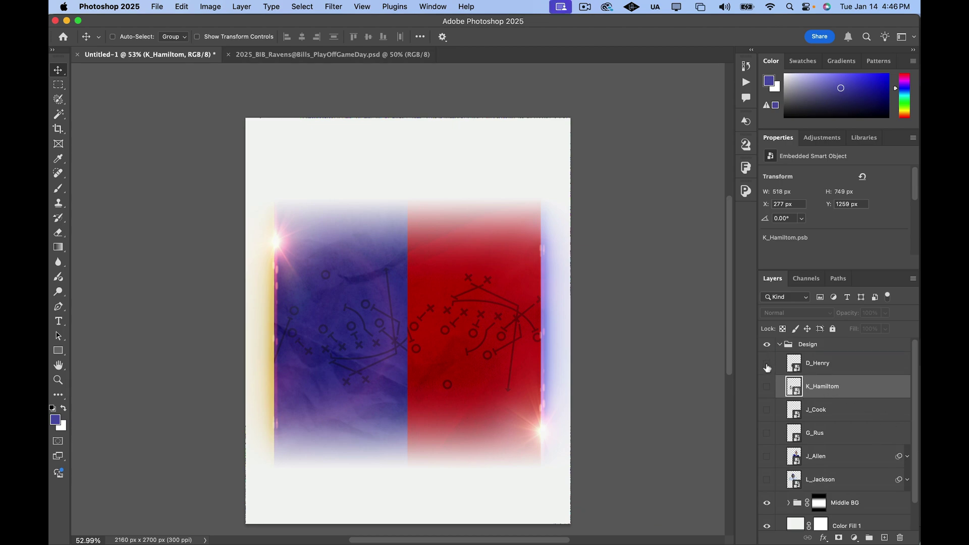
{"action": "left_click", "coordinate": [767, 364]}
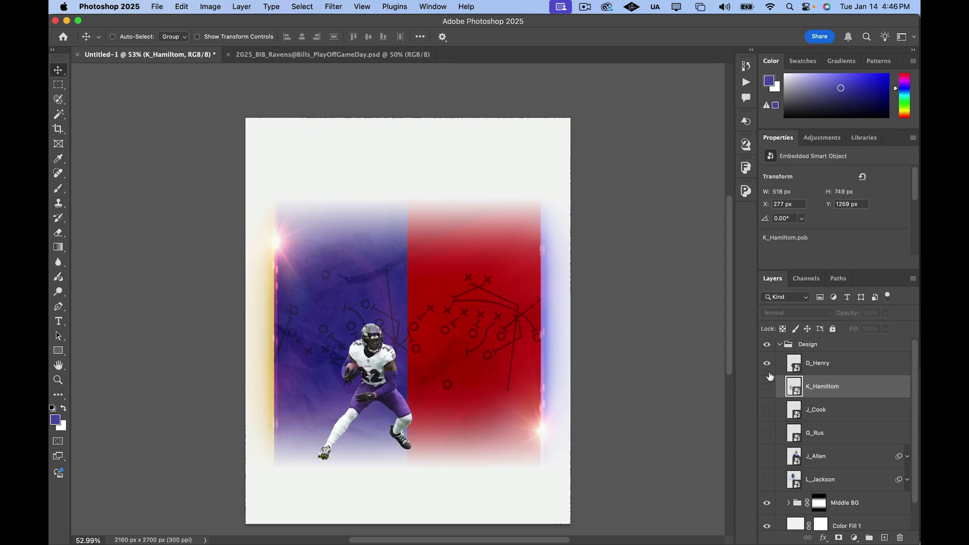
{"action": "left_click", "coordinate": [767, 386]}
{"action": "left_click", "coordinate": [766, 410]}
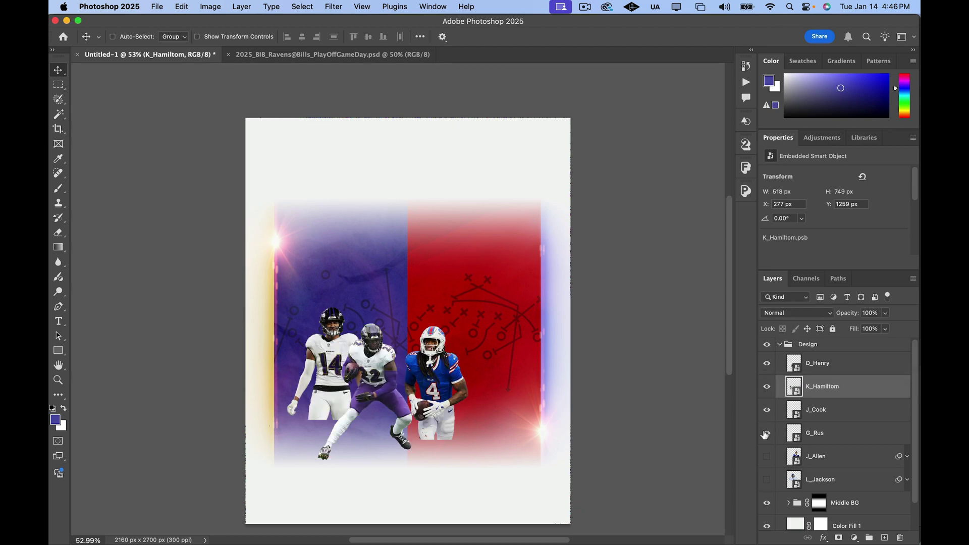
{"action": "left_click", "coordinate": [766, 433]}
{"action": "left_click", "coordinate": [767, 456]}
{"action": "left_click", "coordinate": [766, 480]}
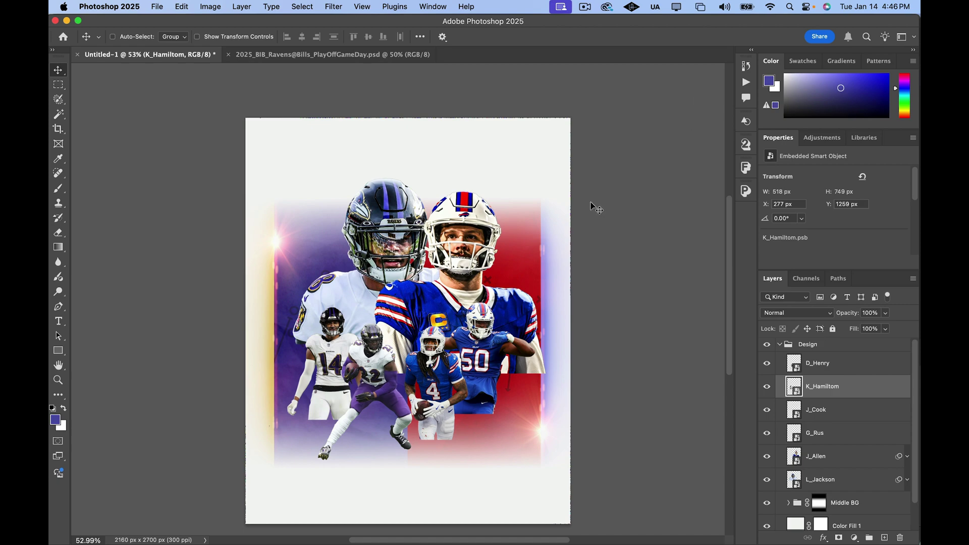
Step: Hide and show the Design group repeatedly to compare the poster with the reference image beneath it
{"action": "left_click", "coordinate": [525, 283], "text": "super"}
{"action": "left_click", "coordinate": [765, 344]}
{"action": "left_click", "coordinate": [766, 344]}
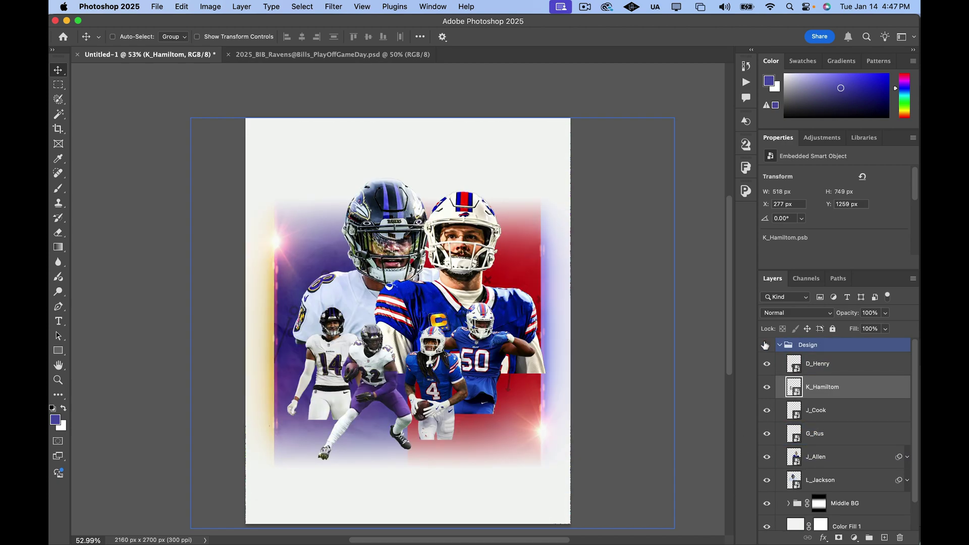
{"action": "left_click", "coordinate": [765, 345]}
{"action": "left_click", "coordinate": [765, 344]}
{"action": "left_click", "coordinate": [765, 345]}
{"action": "left_click", "coordinate": [765, 345]}
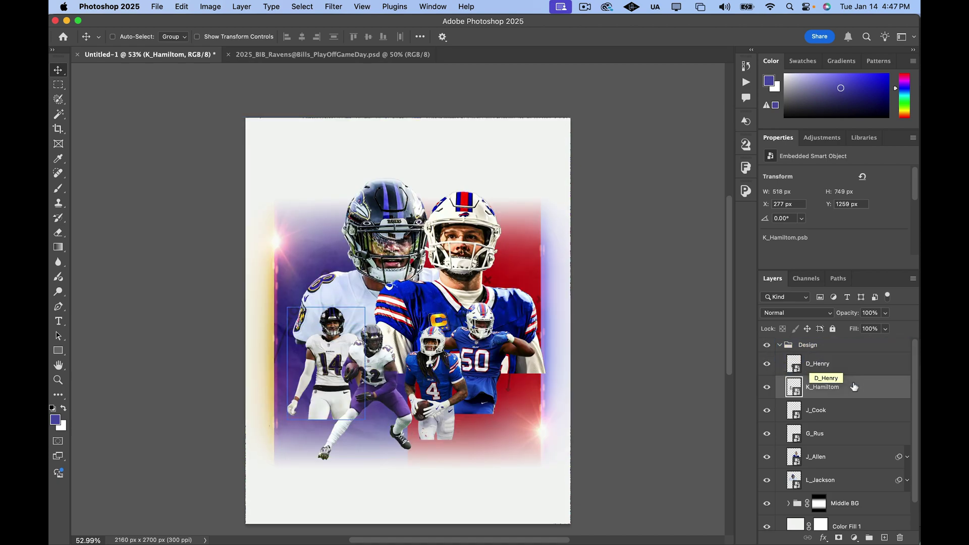
Step: Adjust the G_Rus layer's light in the Camera Raw filter: Shadows +100, Contrast +34 and slightly lowered Blacks
{"action": "scroll", "coordinate": [853, 429], "scroll_direction": "down", "scroll_amount": 2}
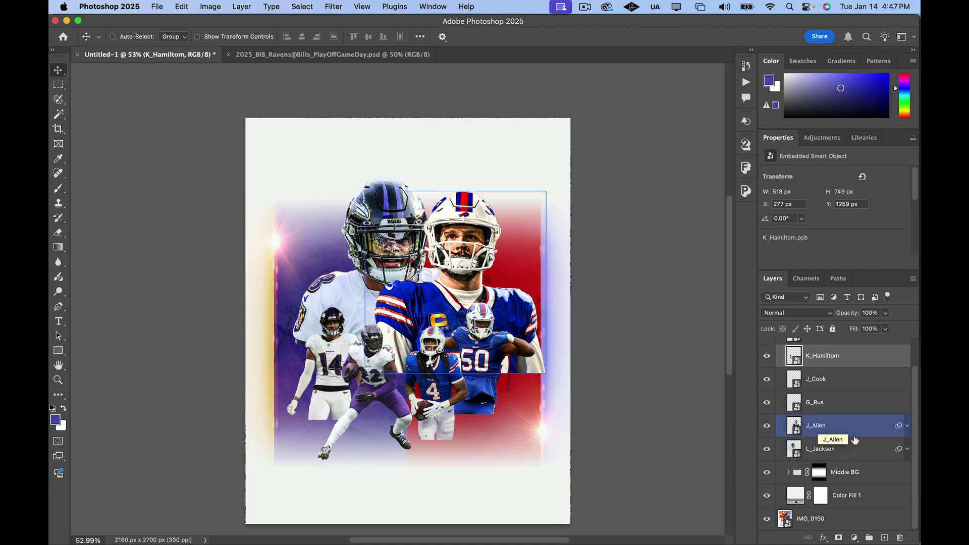
{"action": "scroll", "coordinate": [827, 416], "scroll_direction": "up", "scroll_amount": 1}
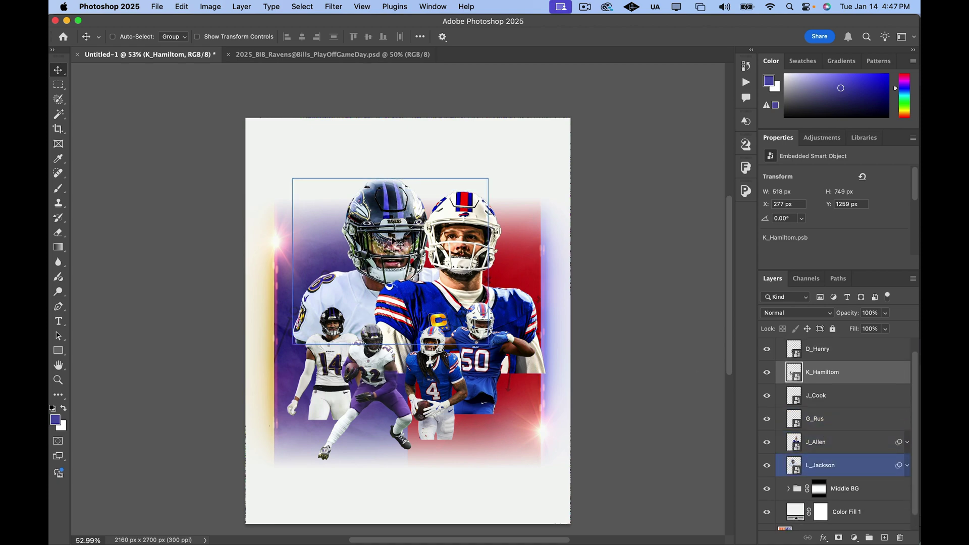
{"action": "left_click", "coordinate": [893, 421]}
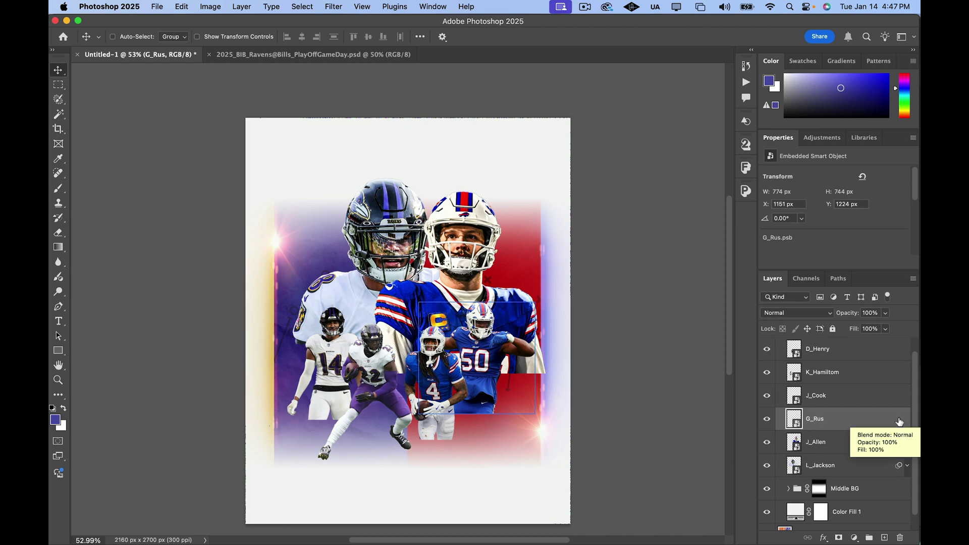
{"action": "key", "text": "shift+super+a"}
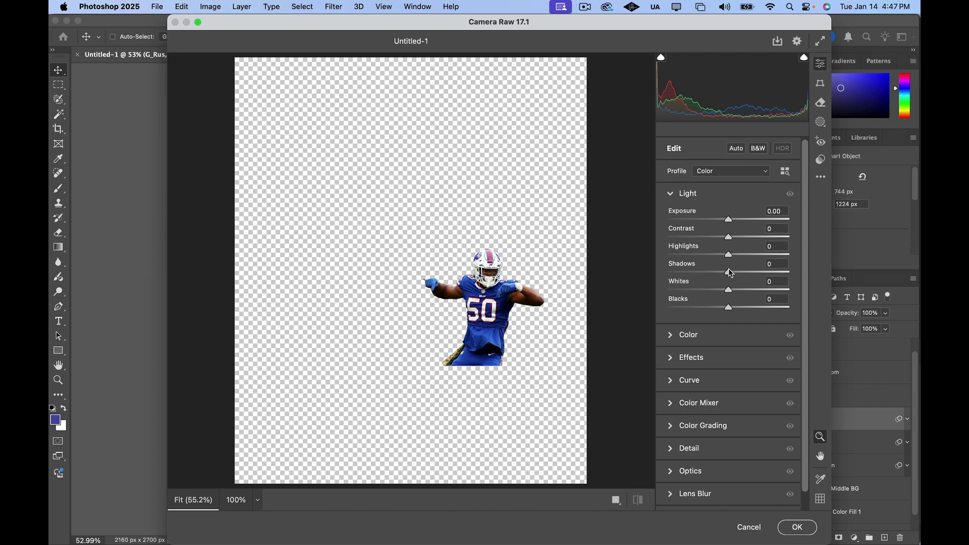
{"action": "left_click_drag", "start_coordinate": [730, 273], "coordinate": [809, 274]}
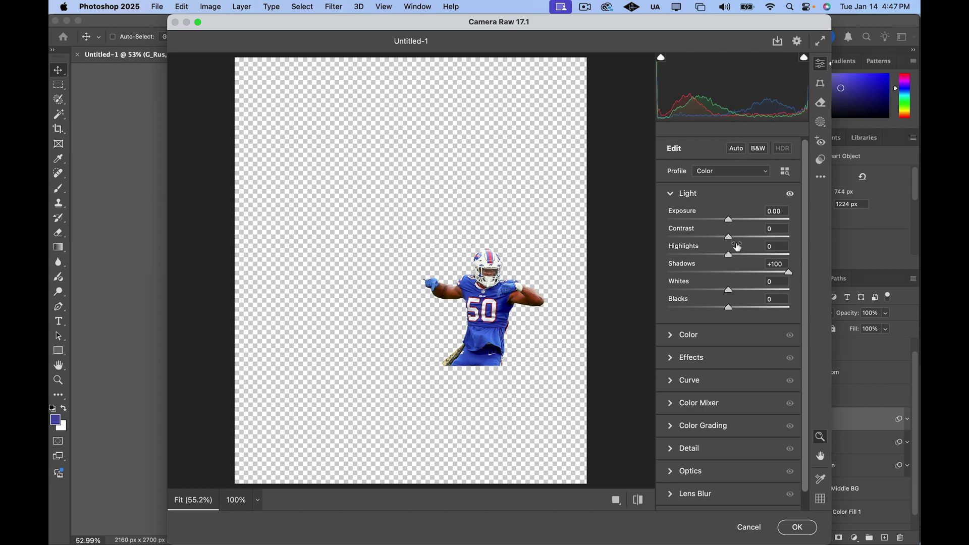
{"action": "left_click_drag", "start_coordinate": [730, 236], "coordinate": [749, 233]}
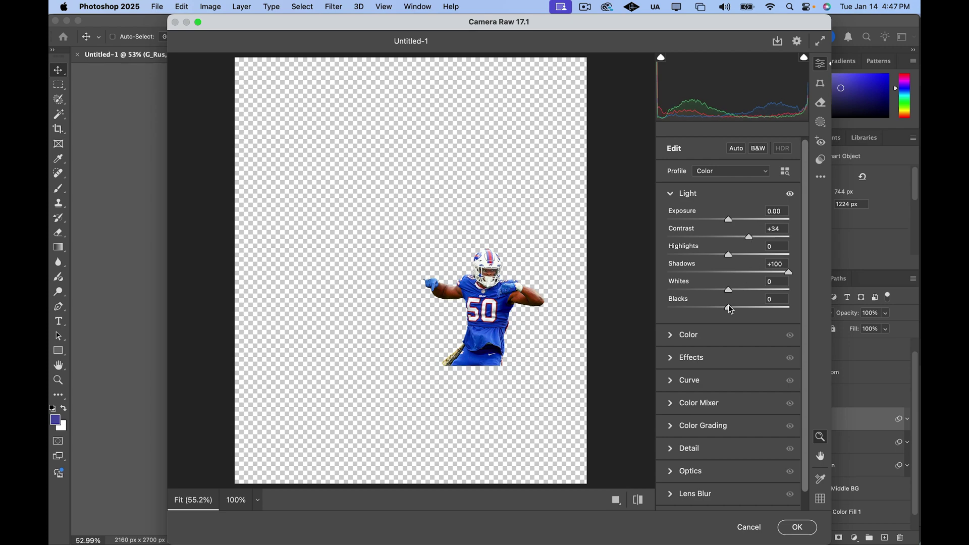
{"action": "left_click_drag", "start_coordinate": [726, 306], "coordinate": [721, 309]}
Step: Set the G_Rus layer's Clarity to +91 and Dehaze to +12, and apply the Camera Raw filter
{"action": "left_click", "coordinate": [670, 357]}
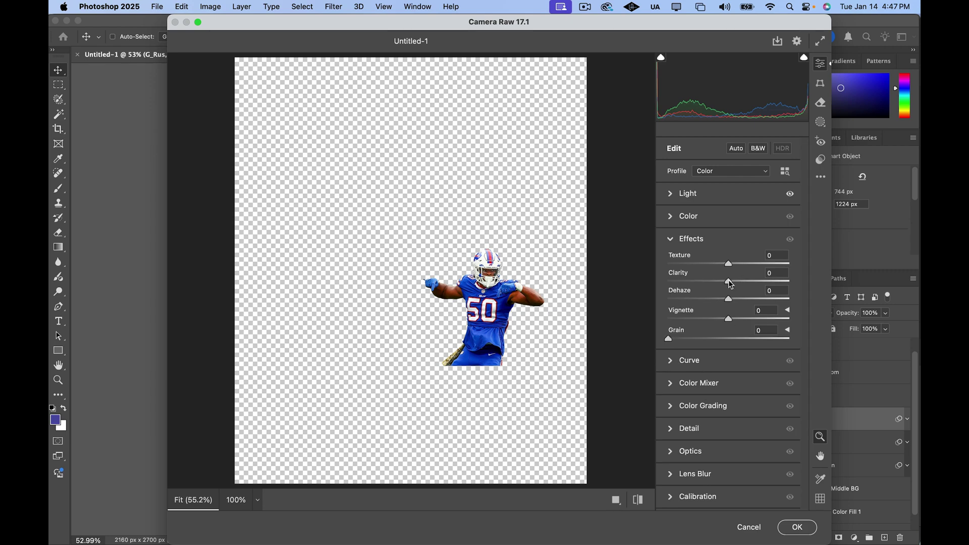
{"action": "left_click_drag", "start_coordinate": [728, 279], "coordinate": [782, 282]}
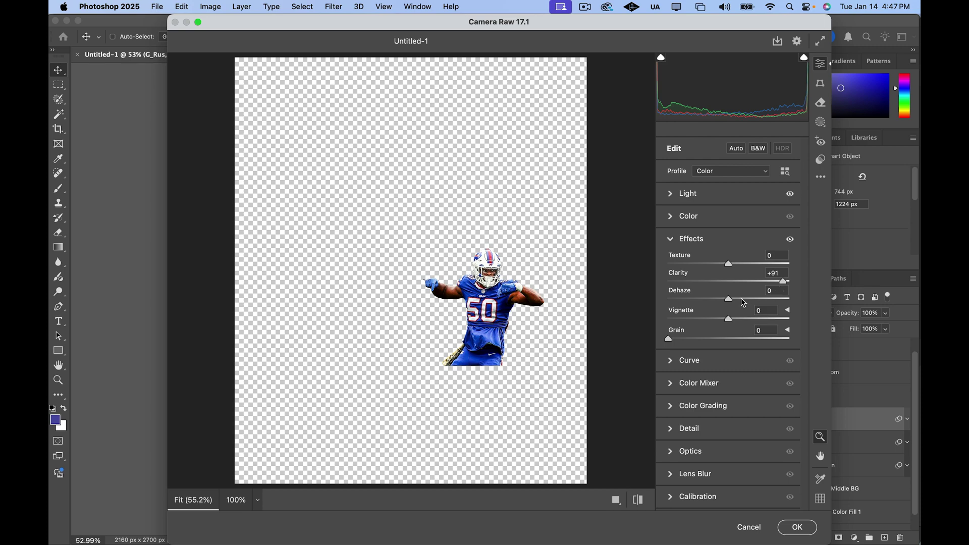
{"action": "left_click_drag", "start_coordinate": [730, 298], "coordinate": [738, 294]}
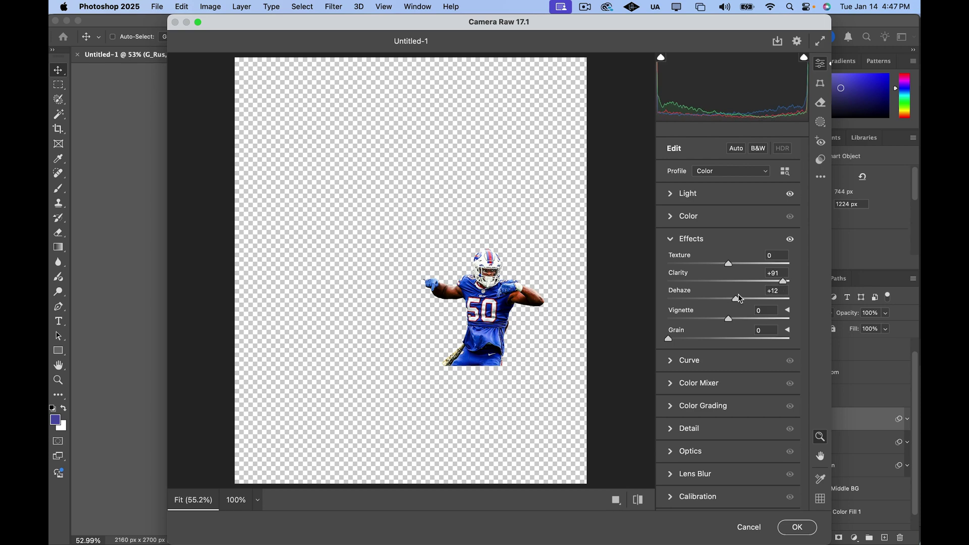
{"action": "left_click", "coordinate": [803, 526]}
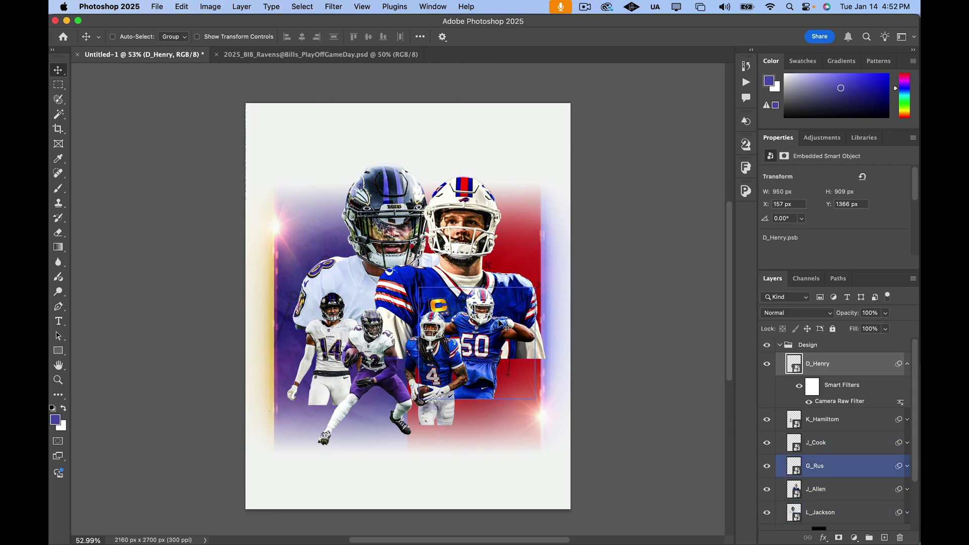
Step: Collapse D_Henry's smart filters and hide all the player layers except J_Allen
{"action": "left_click", "coordinate": [906, 364]}
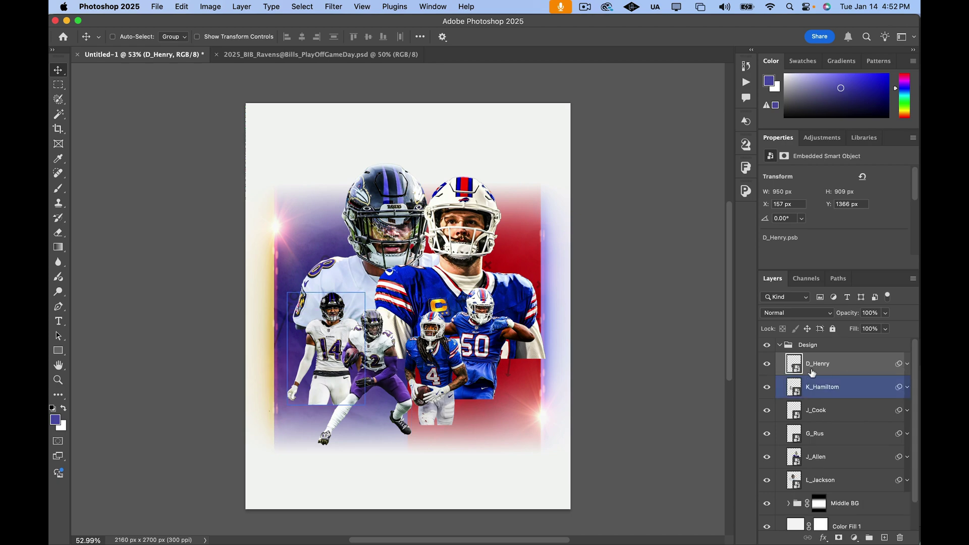
{"action": "left_click", "coordinate": [767, 387]}
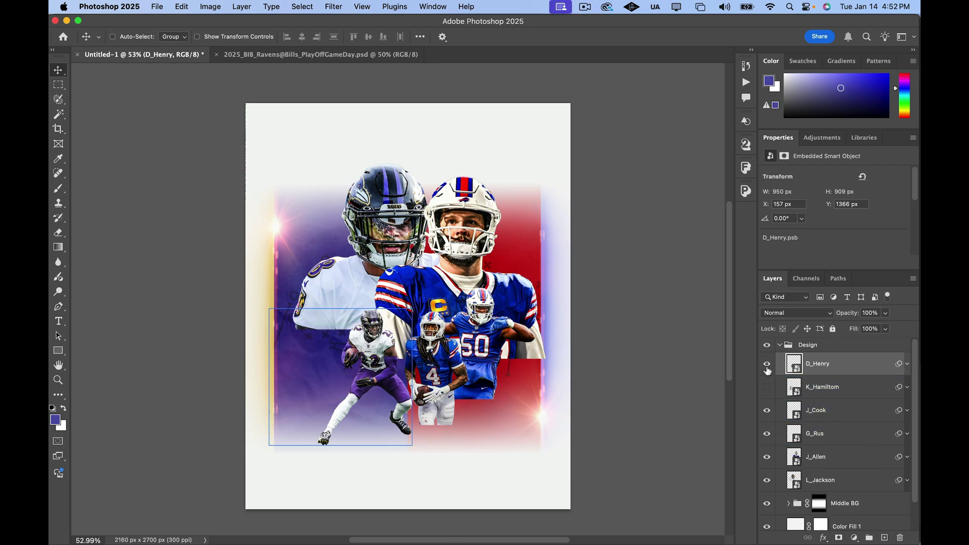
{"action": "left_click_drag", "start_coordinate": [768, 370], "coordinate": [765, 481]}
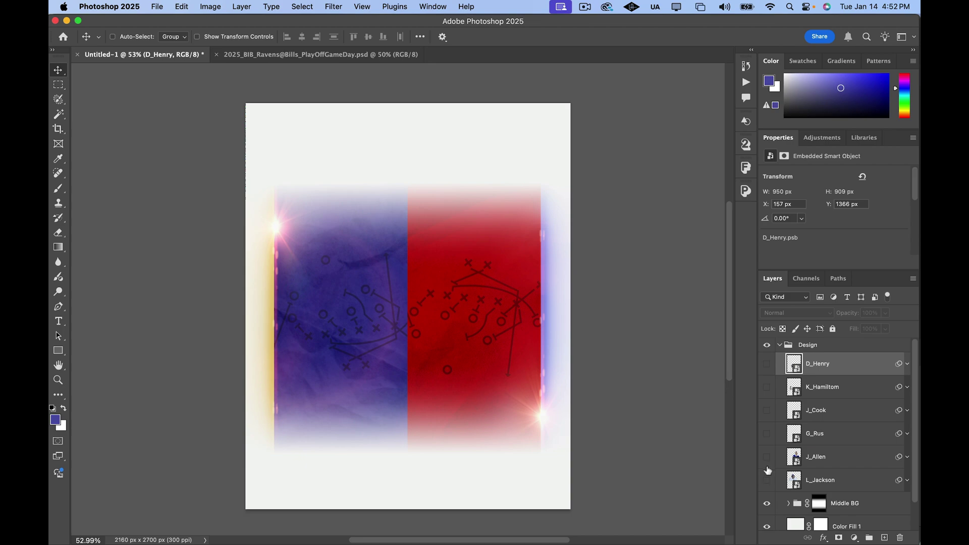
{"action": "left_click", "coordinate": [767, 457]}
{"action": "left_click", "coordinate": [830, 457]}
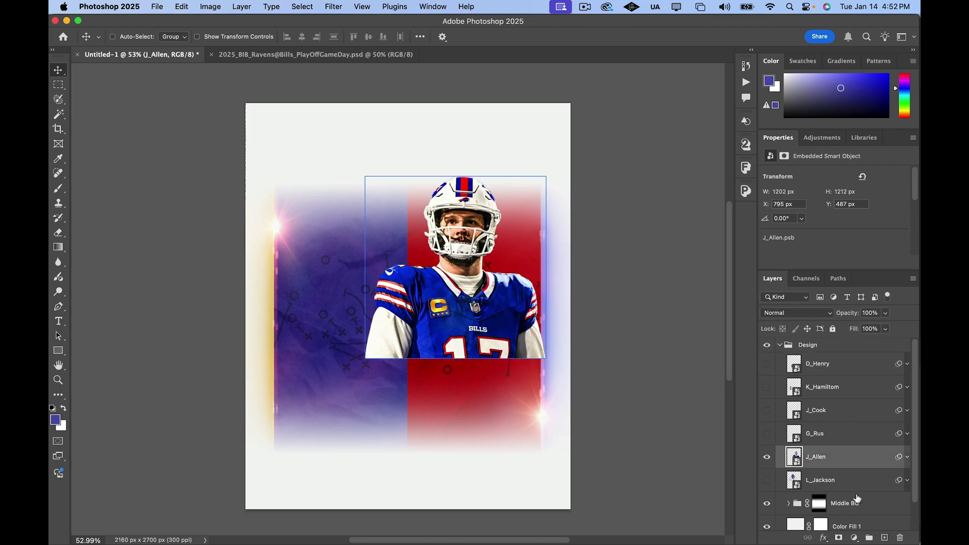
Step: Mask the J_Allen layer and fade its lower edge with a vertical black-to-transparent gradient from the cutout's bottom to the neck, scaled to about 25%
{"action": "left_click", "coordinate": [838, 538]}
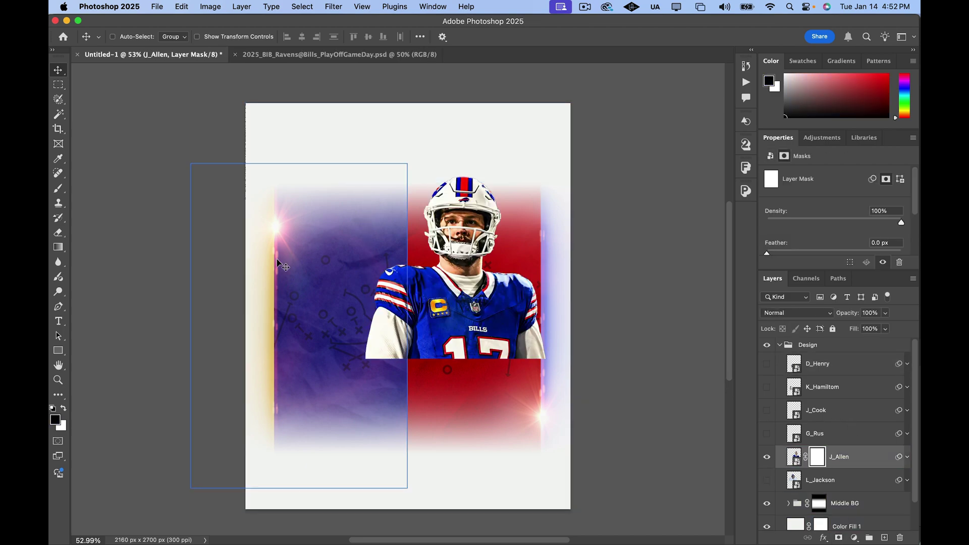
{"action": "left_click", "coordinate": [59, 247]}
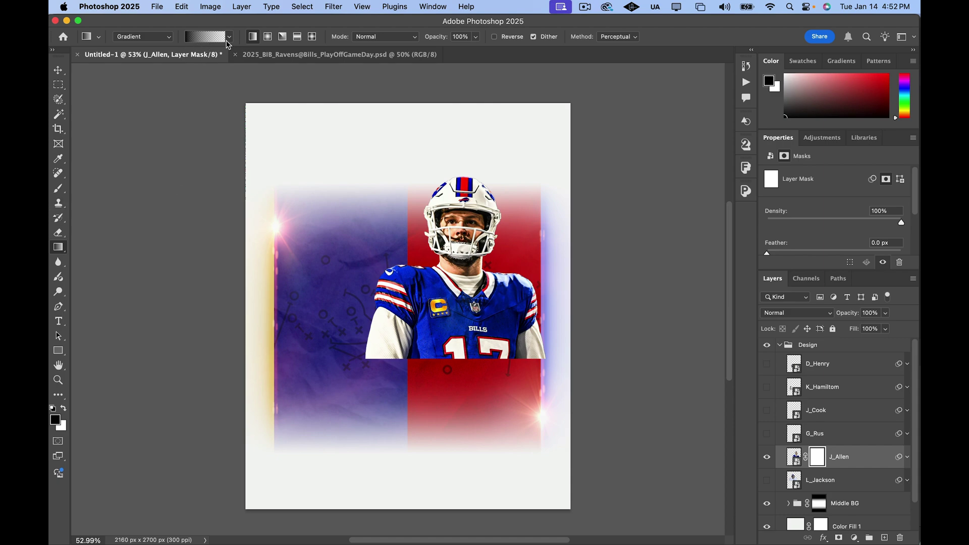
{"action": "left_click_drag", "start_coordinate": [464, 363], "coordinate": [462, 275]}
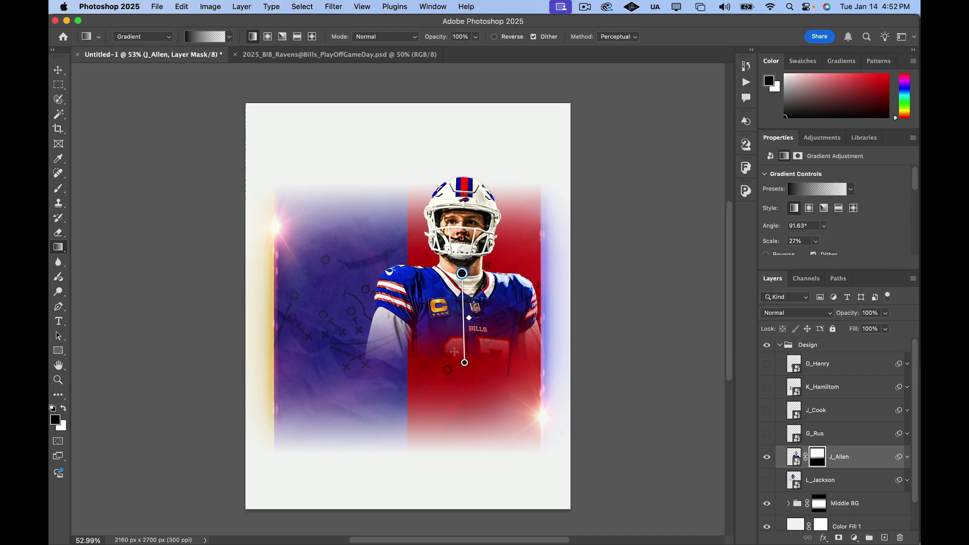
{"action": "left_click_drag", "start_coordinate": [464, 362], "coordinate": [465, 359]}
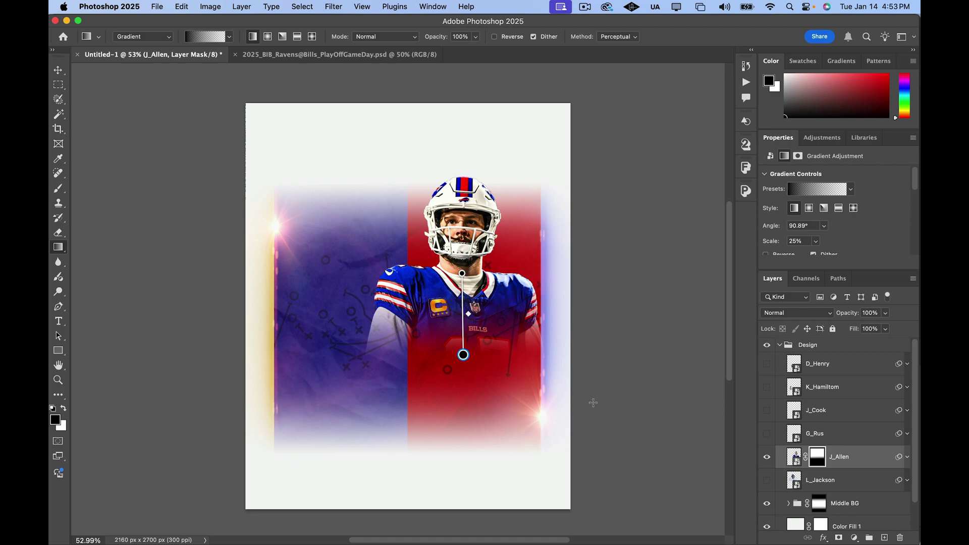
Step: Show the L_Jackson layer and hide J_Allen to isolate the Ravens quarterback cutout
{"action": "left_click", "coordinate": [855, 433]}
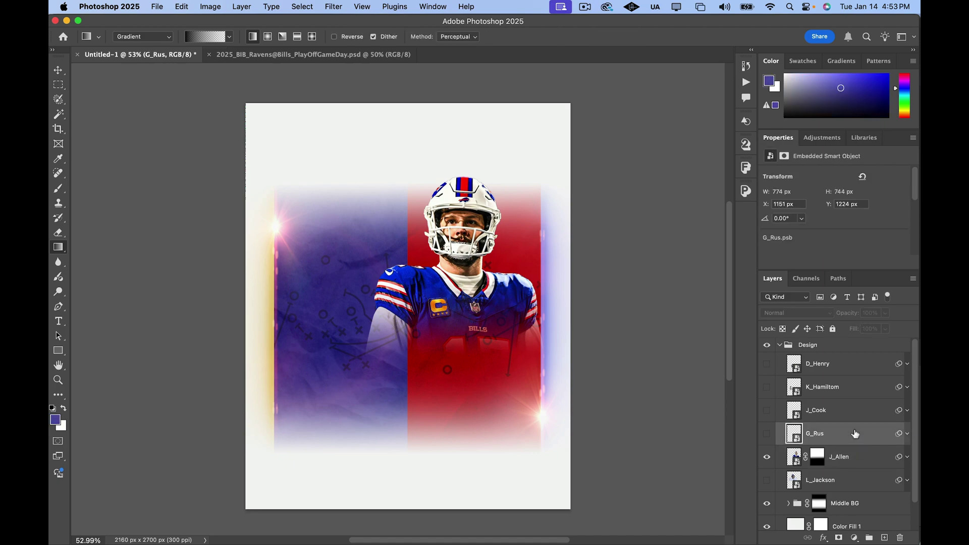
{"action": "left_click", "coordinate": [788, 478]}
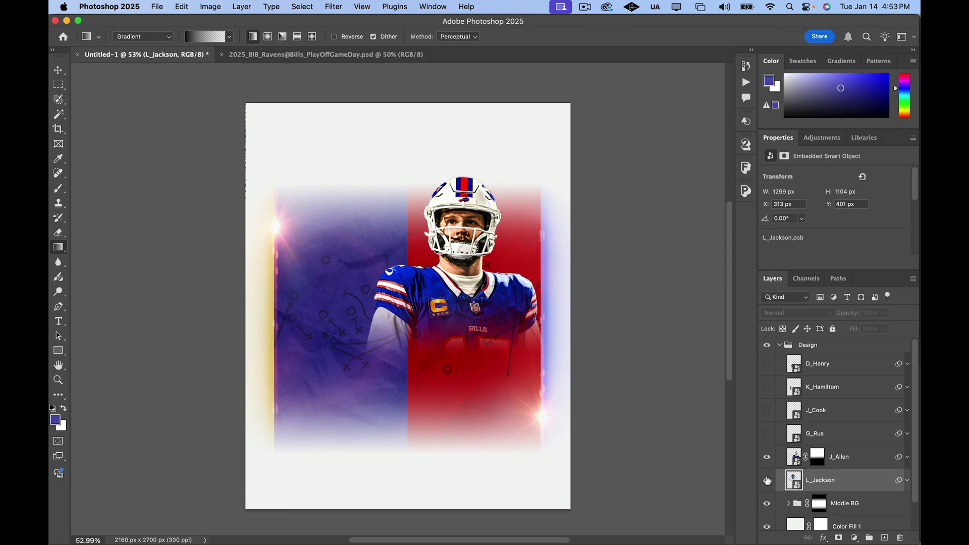
{"action": "left_click", "coordinate": [767, 480]}
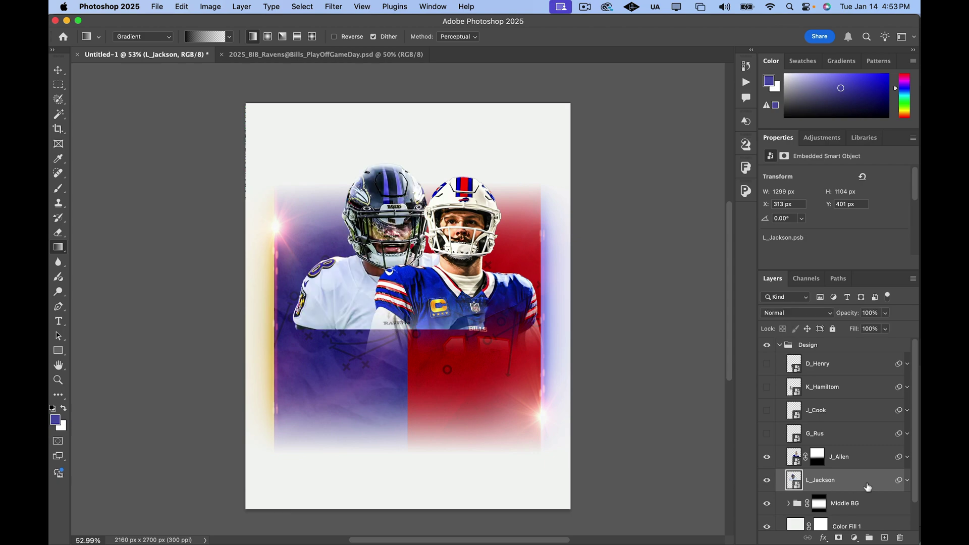
{"action": "left_click", "coordinate": [767, 457]}
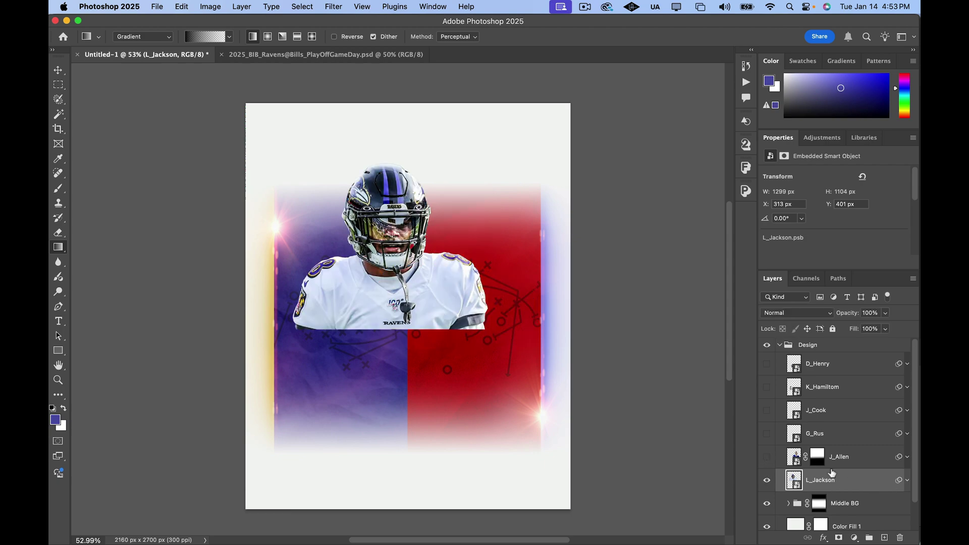
{"action": "left_click", "coordinate": [766, 457]}
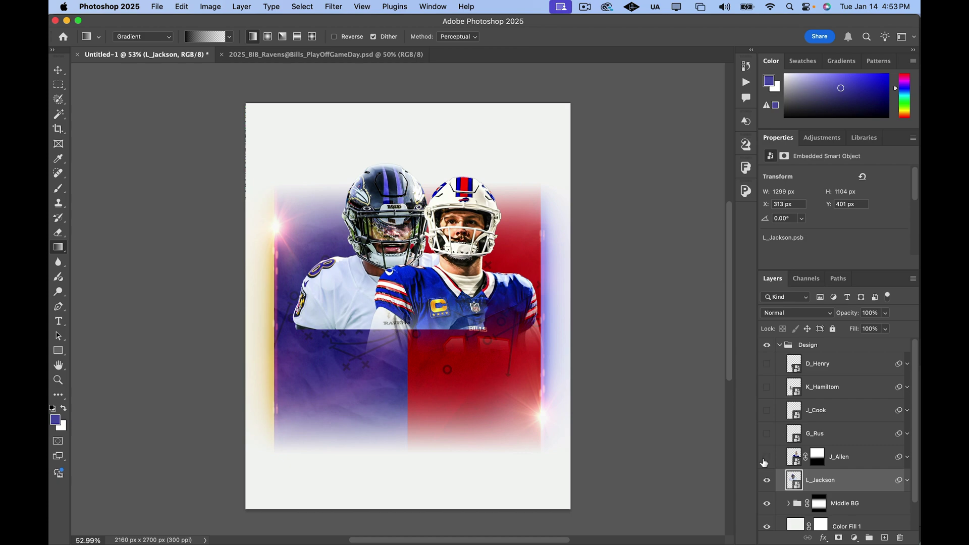
{"action": "left_click", "coordinate": [766, 458]}
{"action": "left_click", "coordinate": [872, 463]}
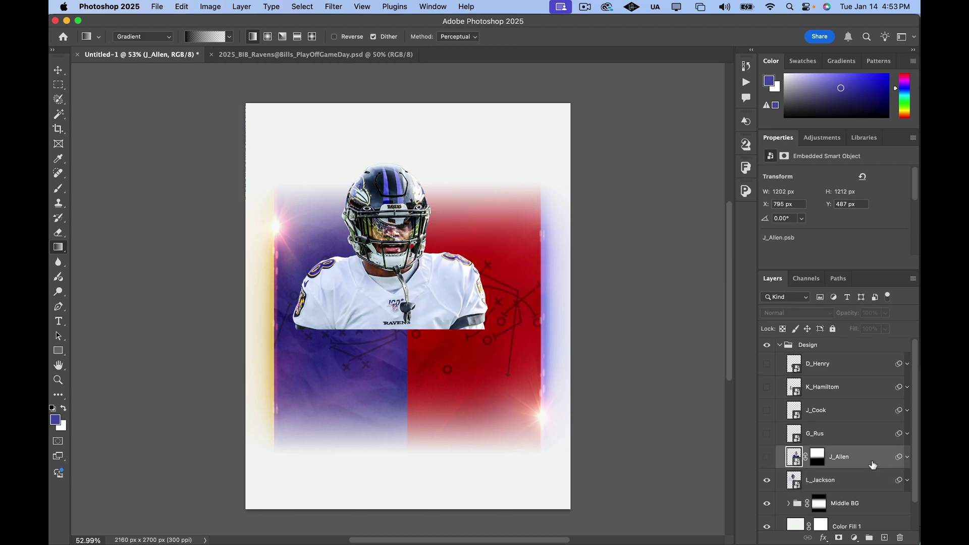
Step: Mask the L_Jackson layer and fade its lower edge with a vertical black-to-transparent gradient up to the chin, scaled to about 22%
{"action": "left_click", "coordinate": [837, 478]}
{"action": "left_click", "coordinate": [838, 538]}
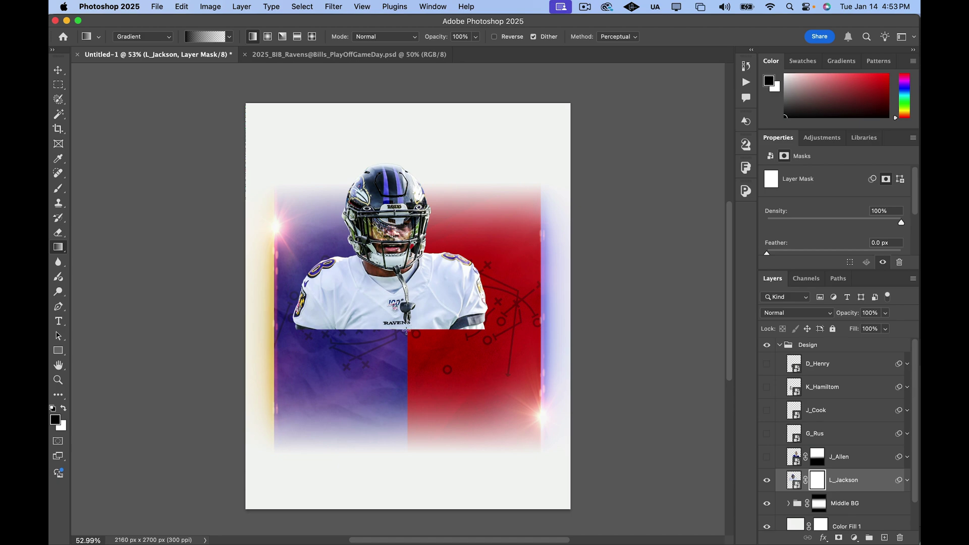
{"action": "left_click_drag", "start_coordinate": [403, 333], "coordinate": [403, 256]}
{"action": "left_click_drag", "start_coordinate": [404, 334], "coordinate": [403, 328]}
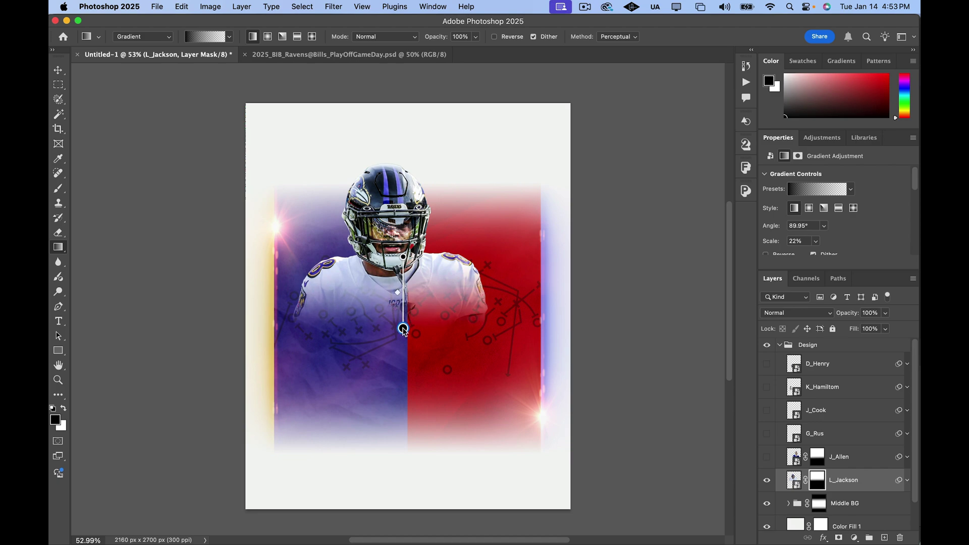
Step: Show the J_Allen and G_Rus layers
{"action": "left_click", "coordinate": [766, 458]}
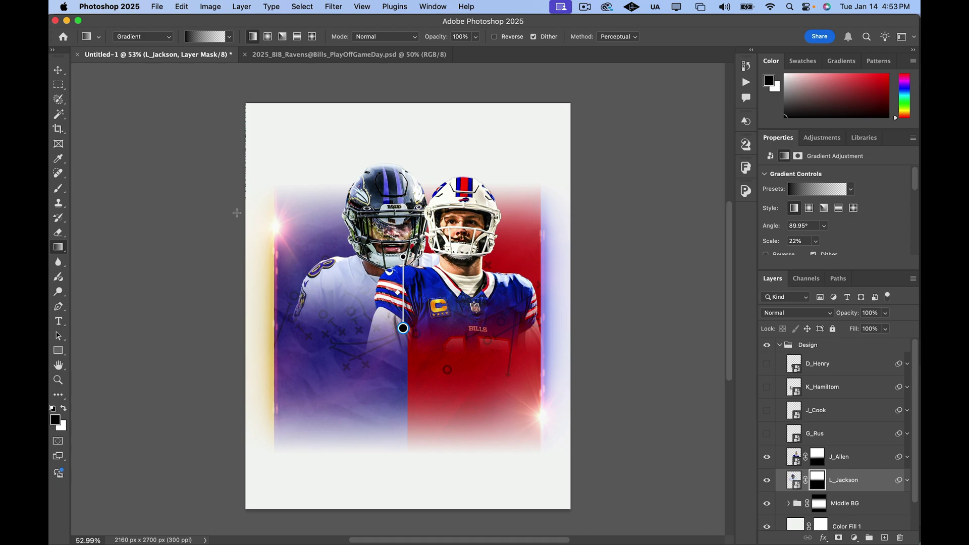
{"action": "left_click", "coordinate": [58, 70]}
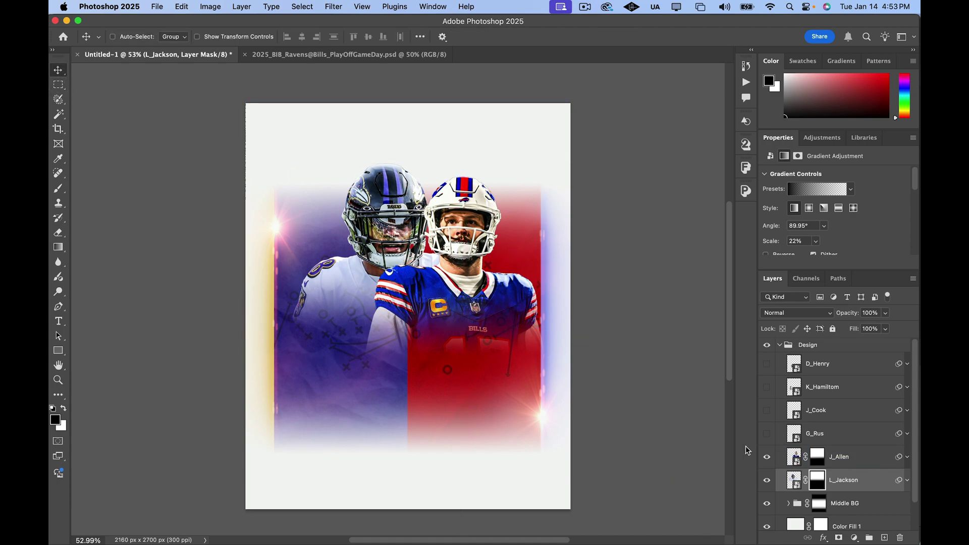
{"action": "left_click", "coordinate": [768, 435]}
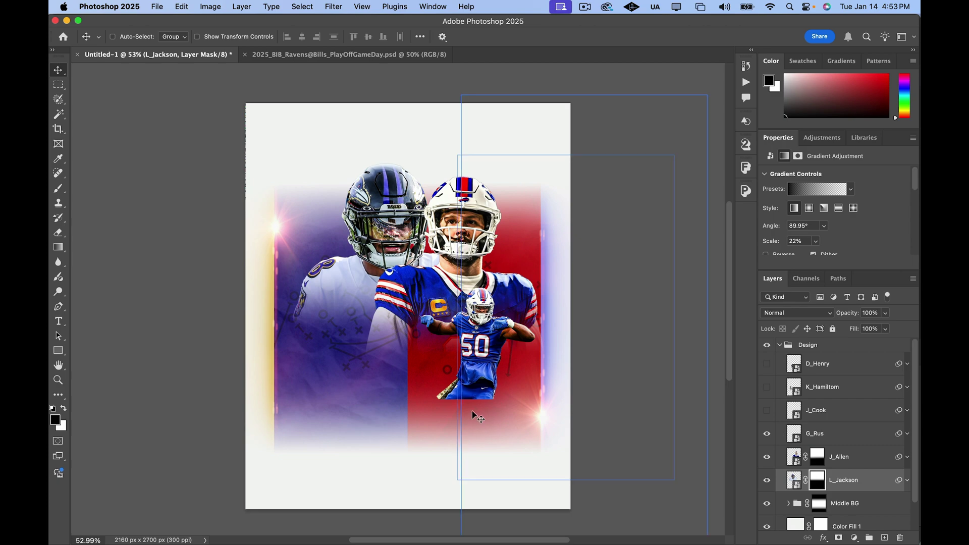
{"action": "left_click", "coordinate": [835, 528]}
{"action": "left_click", "coordinate": [836, 535]}
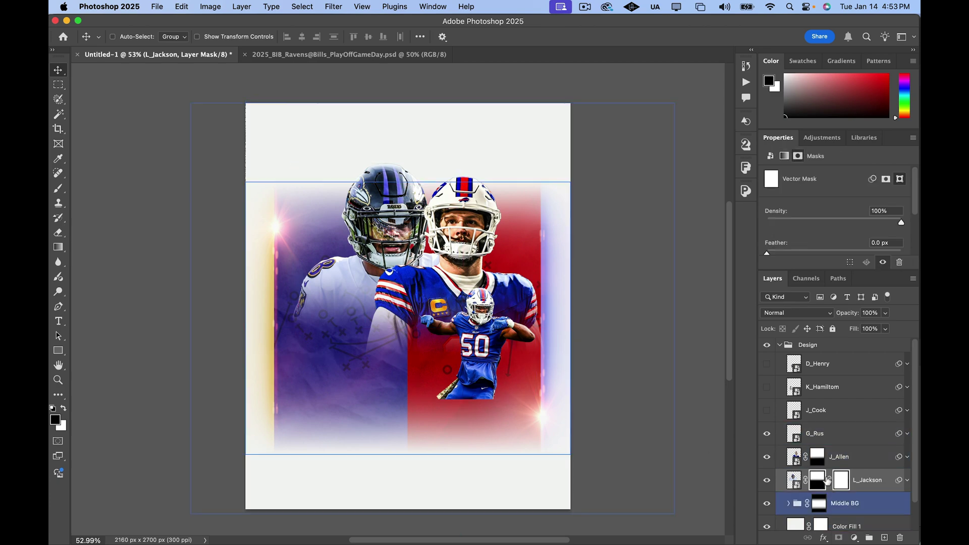
{"action": "left_click", "coordinate": [796, 462]}
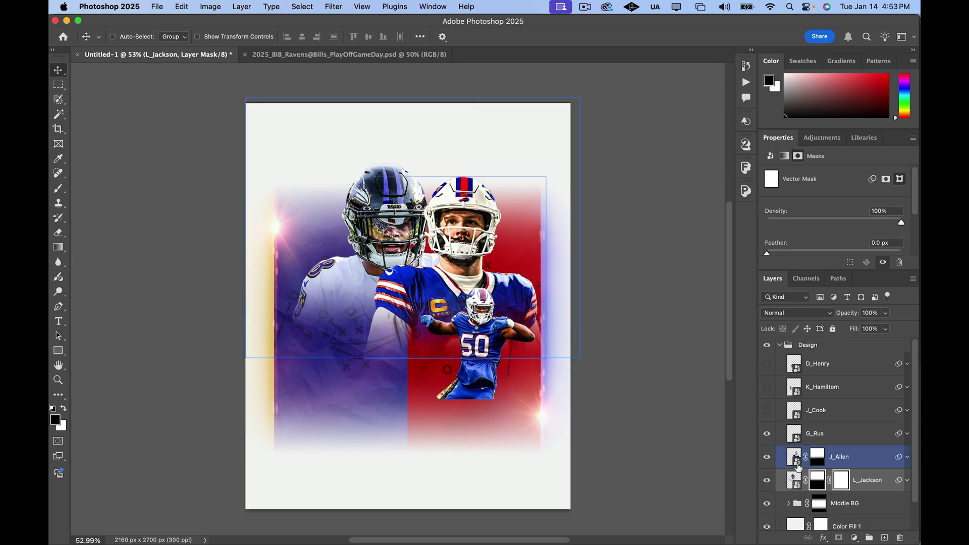
{"action": "left_click", "coordinate": [863, 484]}
{"action": "left_click_drag", "start_coordinate": [840, 483], "coordinate": [850, 459]}
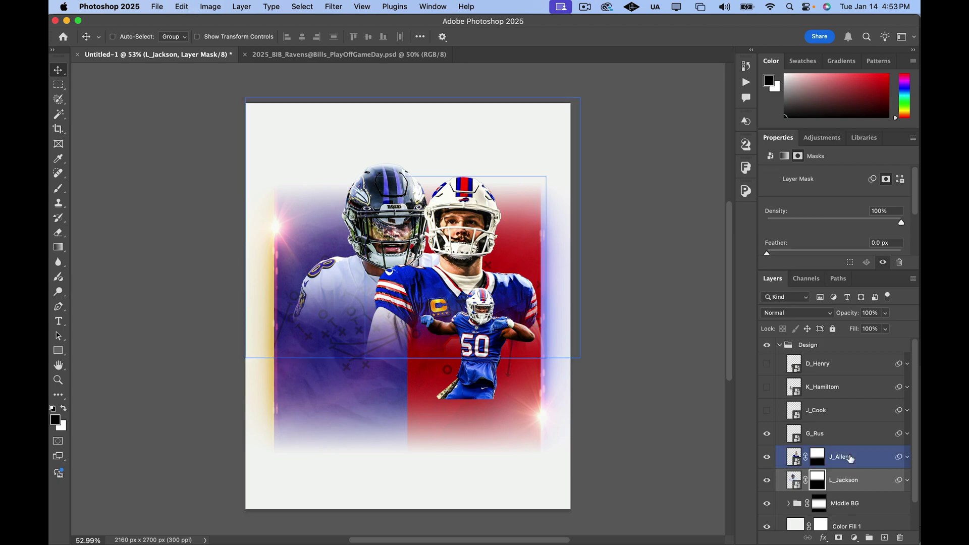
Step: Mask the G_Rus layer and fade its lower edge with a vertical black-to-transparent gradient from below the cutout to the chest
{"action": "left_click", "coordinate": [853, 437]}
{"action": "left_click", "coordinate": [839, 538]}
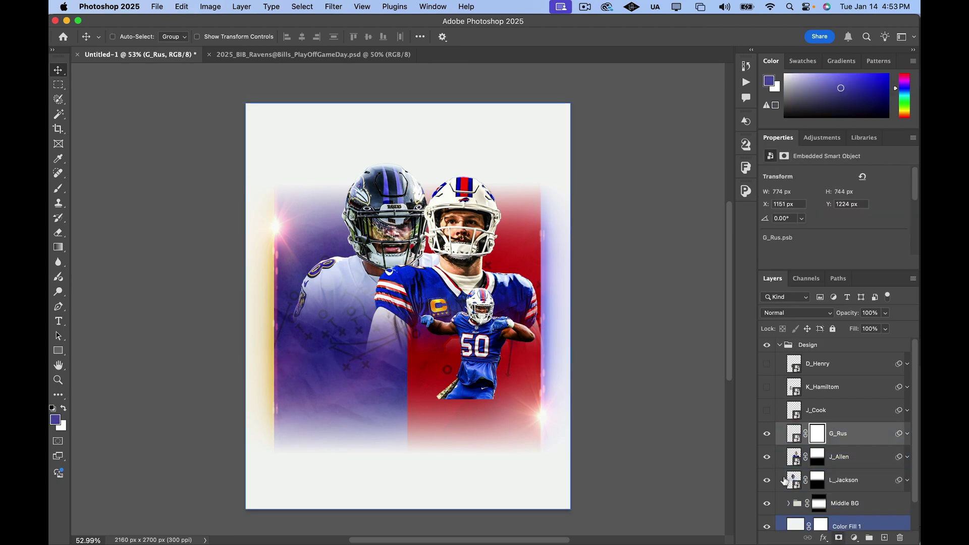
{"action": "key", "text": "g"}
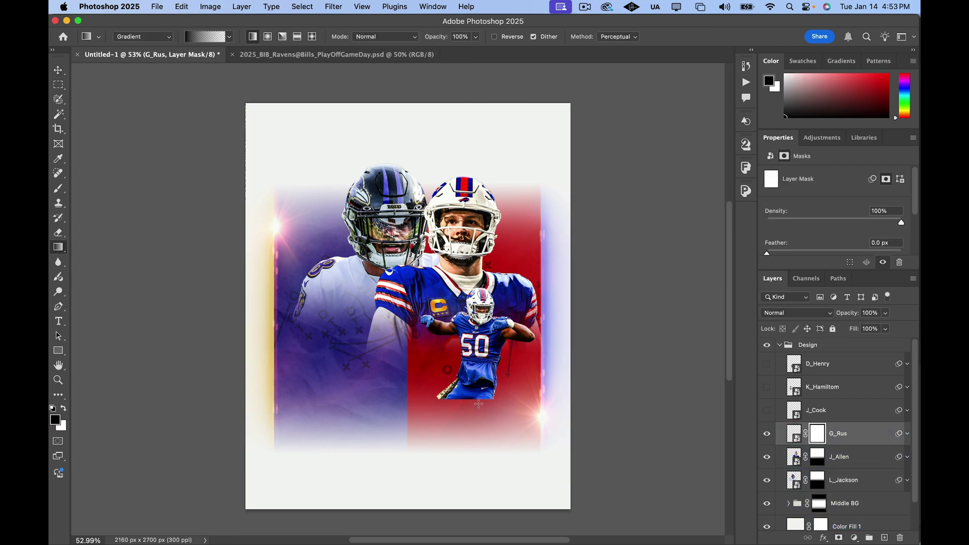
{"action": "left_click_drag", "start_coordinate": [479, 403], "coordinate": [482, 337]}
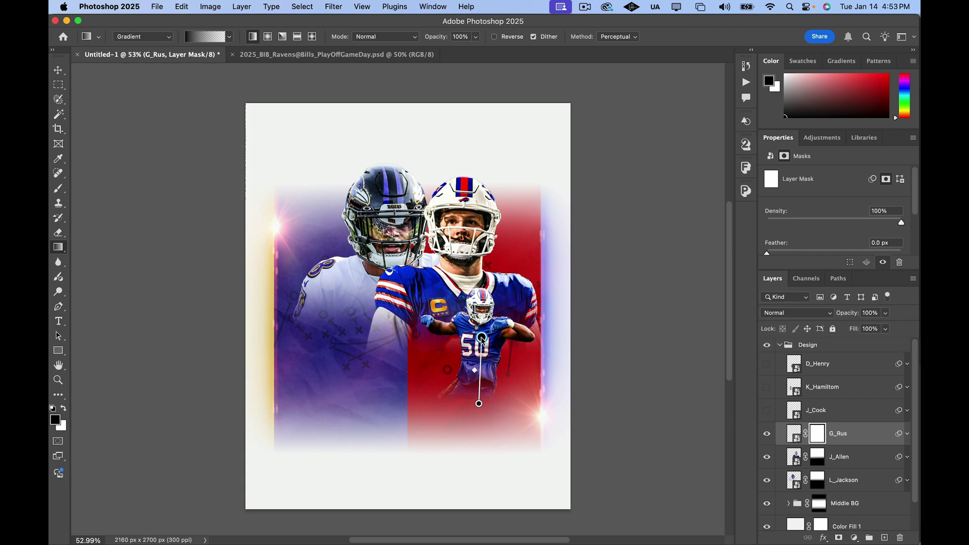
Step: Shorten the G_Rus mask gradient by raising its lower end slightly toward the player's legs
{"action": "left_click_drag", "start_coordinate": [479, 404], "coordinate": [479, 396]}
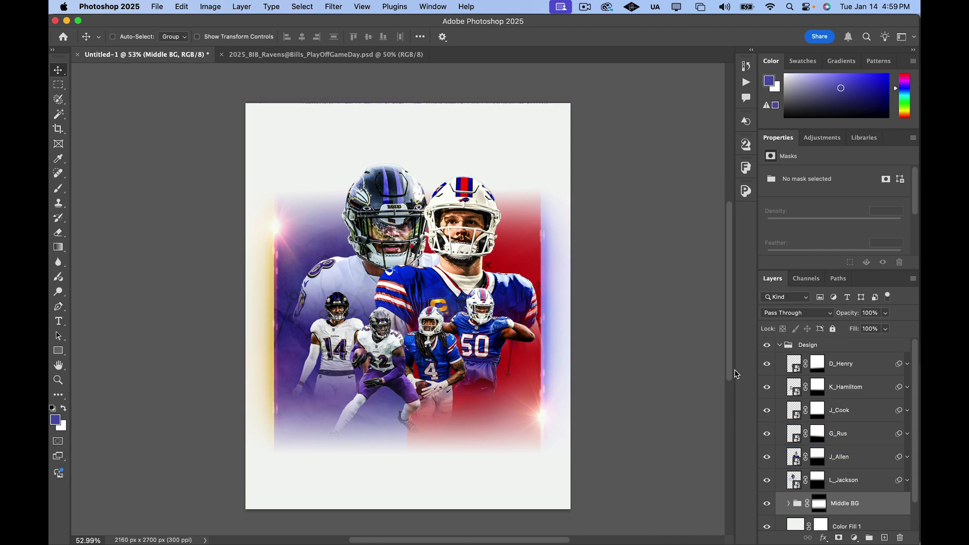
Step: In Middle BG's Red group, move the footballplay copy layer up behind the Bills quarterback and scale it to about 61%
{"action": "left_click", "coordinate": [788, 503]}
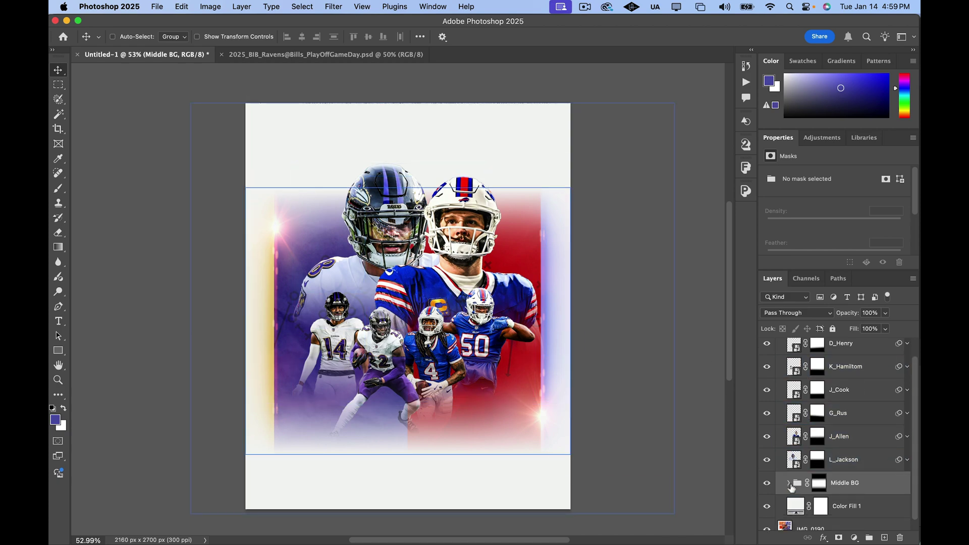
{"action": "left_click", "coordinate": [807, 458]}
{"action": "scroll", "coordinate": [821, 445], "scroll_direction": "down", "scroll_amount": 3}
{"action": "left_click", "coordinate": [817, 438]}
{"action": "left_click", "coordinate": [808, 458]}
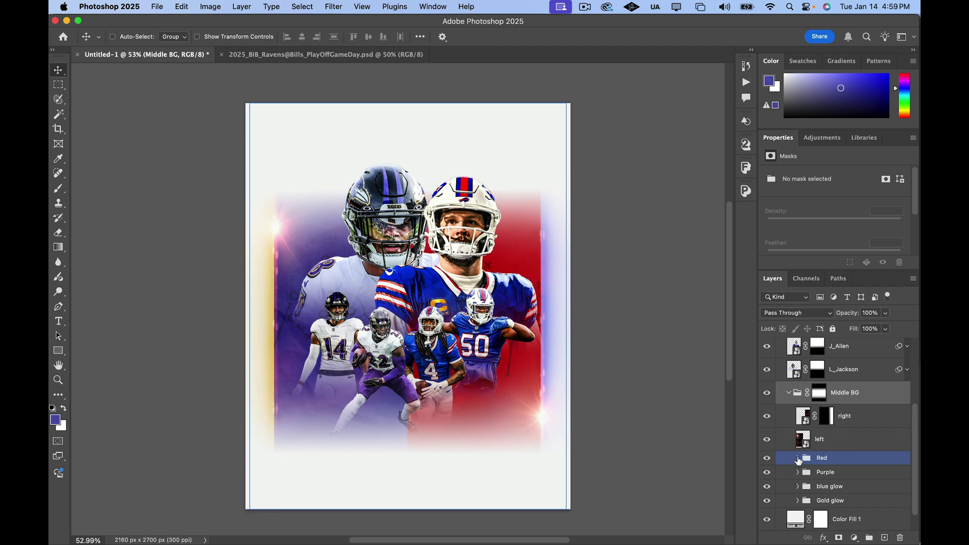
{"action": "scroll", "coordinate": [822, 468], "scroll_direction": "down", "scroll_amount": 2}
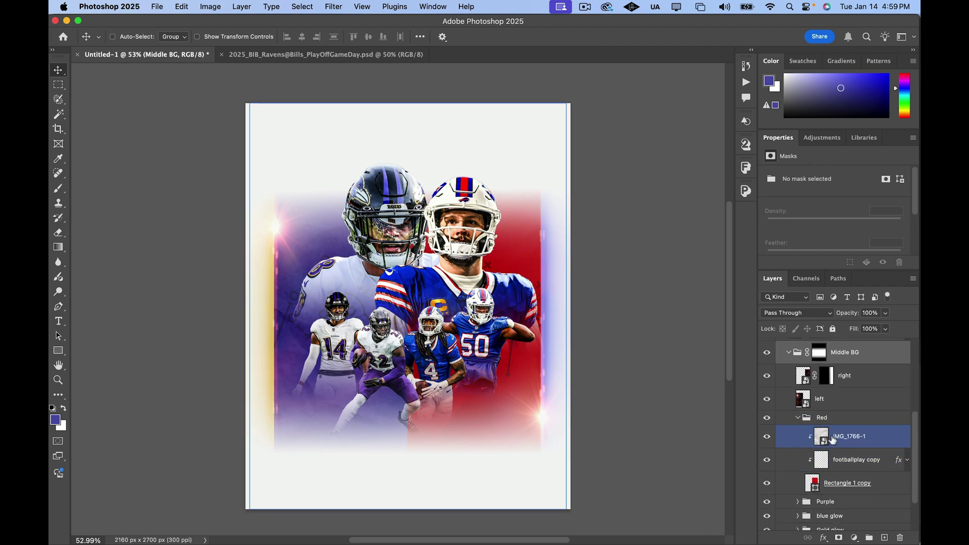
{"action": "left_click", "coordinate": [843, 467]}
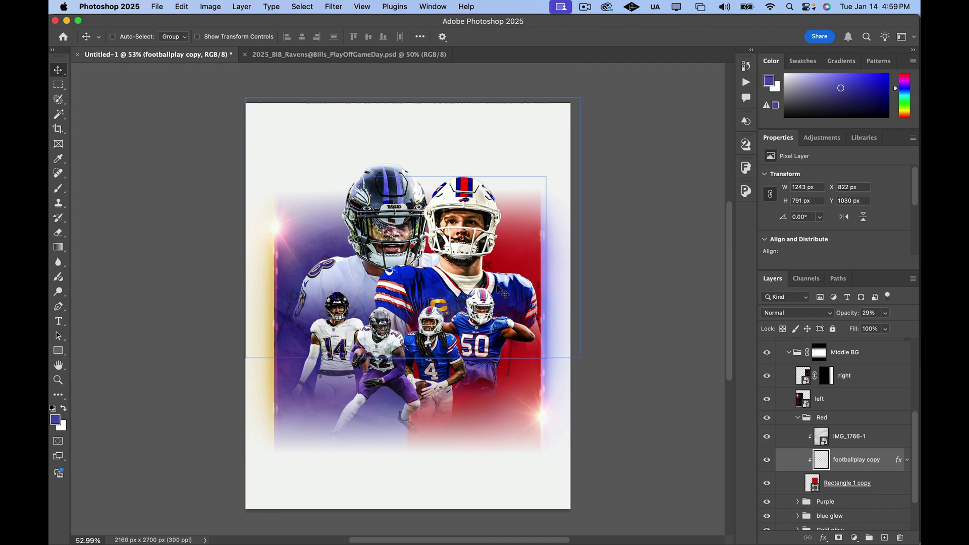
{"action": "left_click_drag", "start_coordinate": [501, 294], "coordinate": [504, 272]}
{"action": "key", "text": "super+t"}
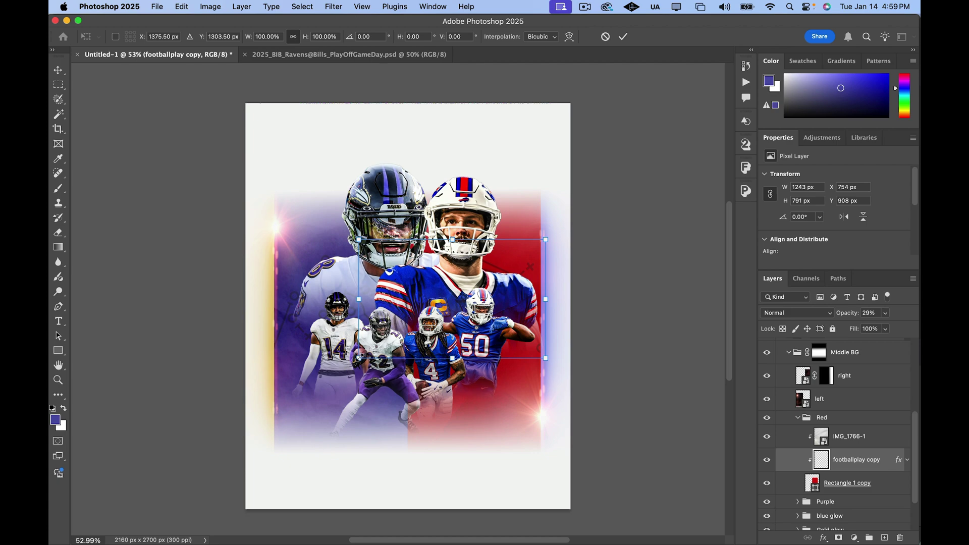
{"action": "left_click_drag", "start_coordinate": [359, 359], "coordinate": [482, 306]}
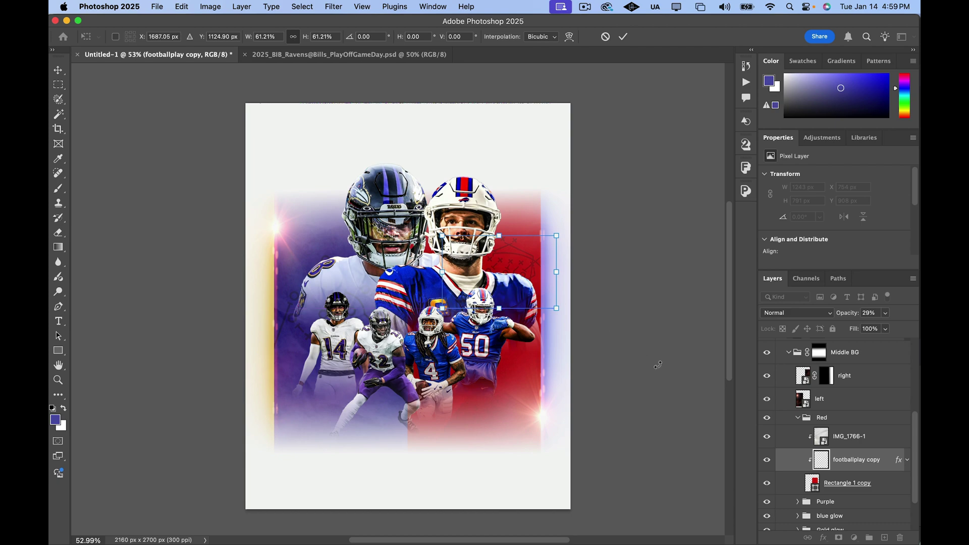
{"action": "left_click", "coordinate": [58, 70]}
Step: Flip the IMG_1766-1 texture layer in the Red group horizontally and collapse the group
{"action": "left_click", "coordinate": [857, 422]}
{"action": "left_click", "coordinate": [822, 436]}
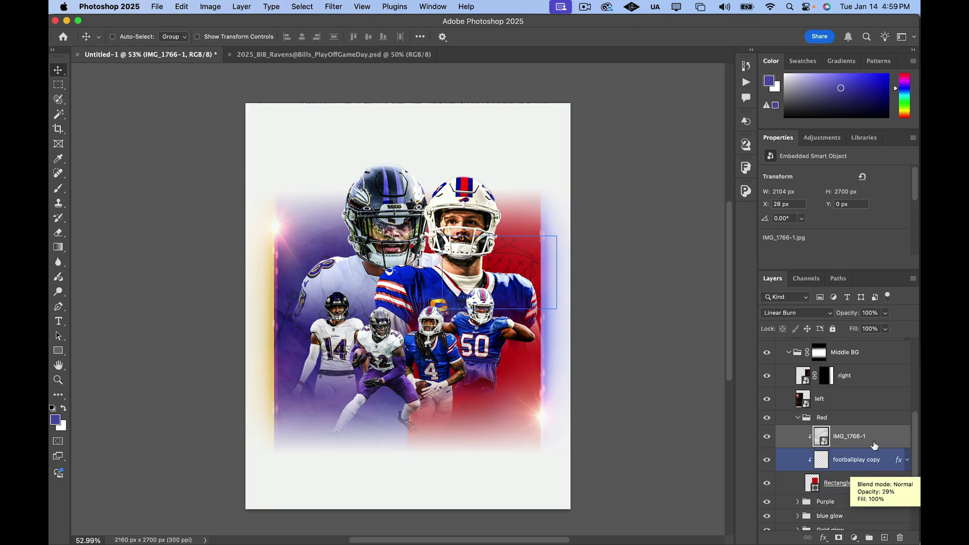
{"action": "left_click", "coordinate": [183, 7]}
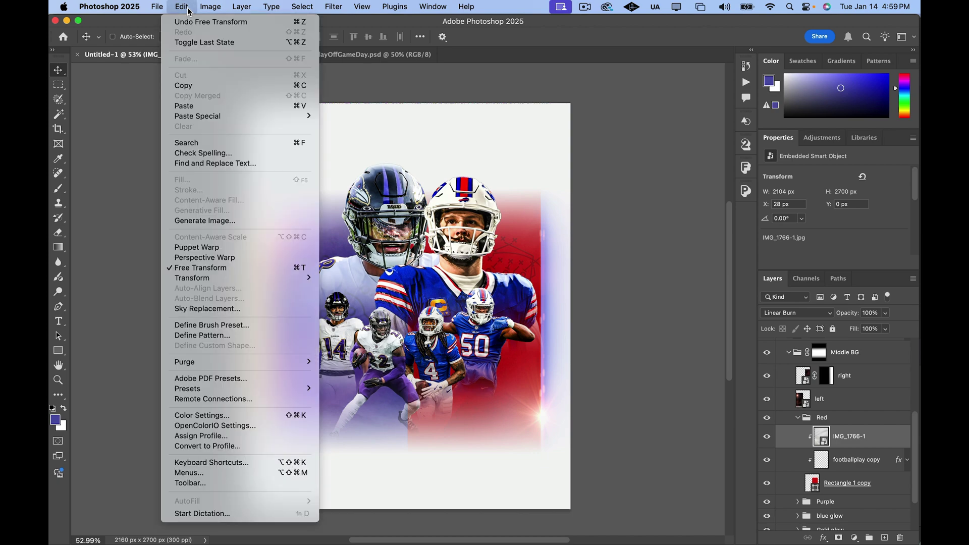
{"action": "mouse_move", "coordinate": [307, 279]}
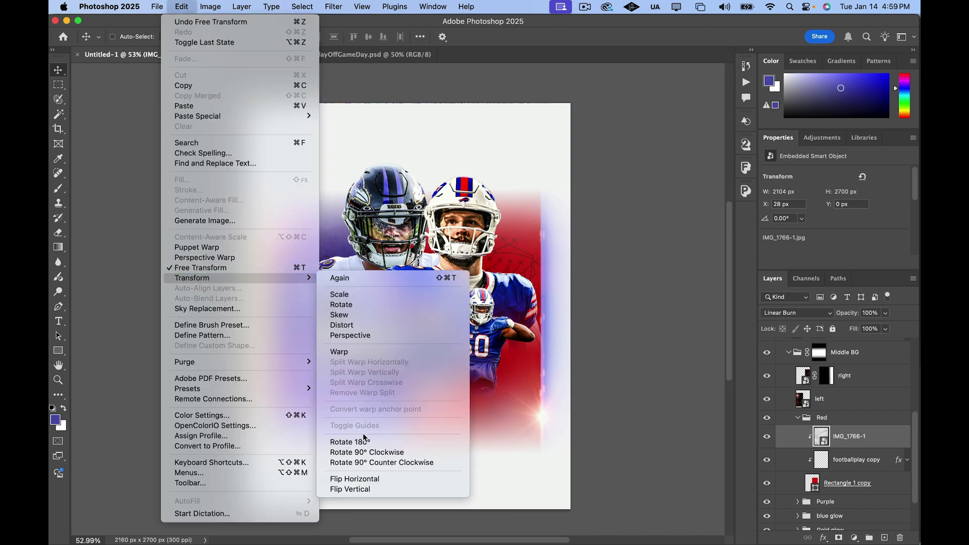
{"action": "left_click", "coordinate": [369, 480]}
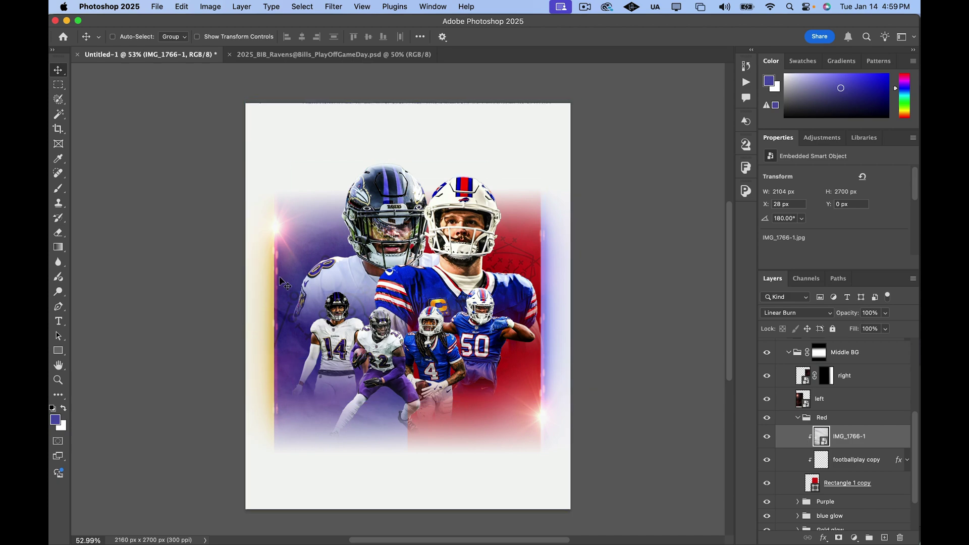
{"action": "left_click", "coordinate": [798, 417]}
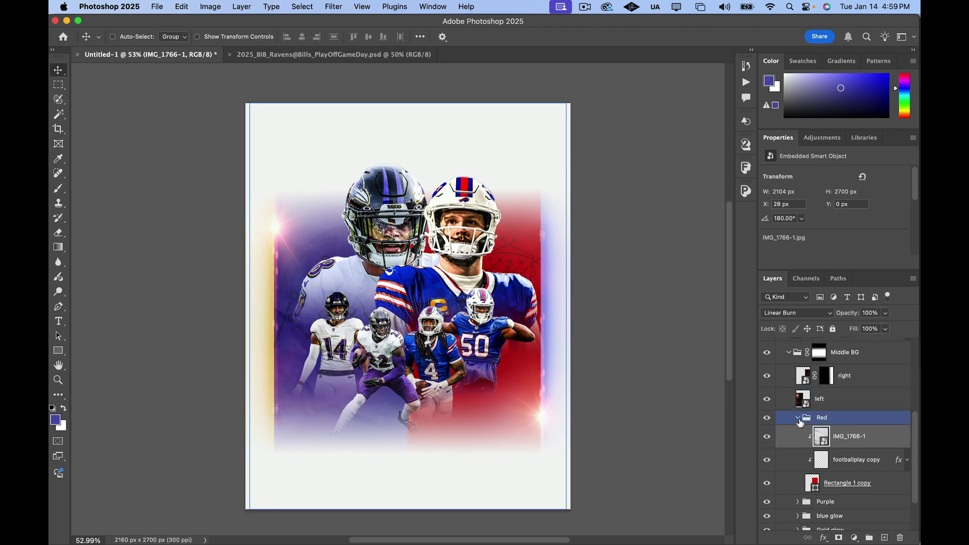
{"action": "left_click", "coordinate": [797, 448]}
{"action": "left_click", "coordinate": [858, 467]}
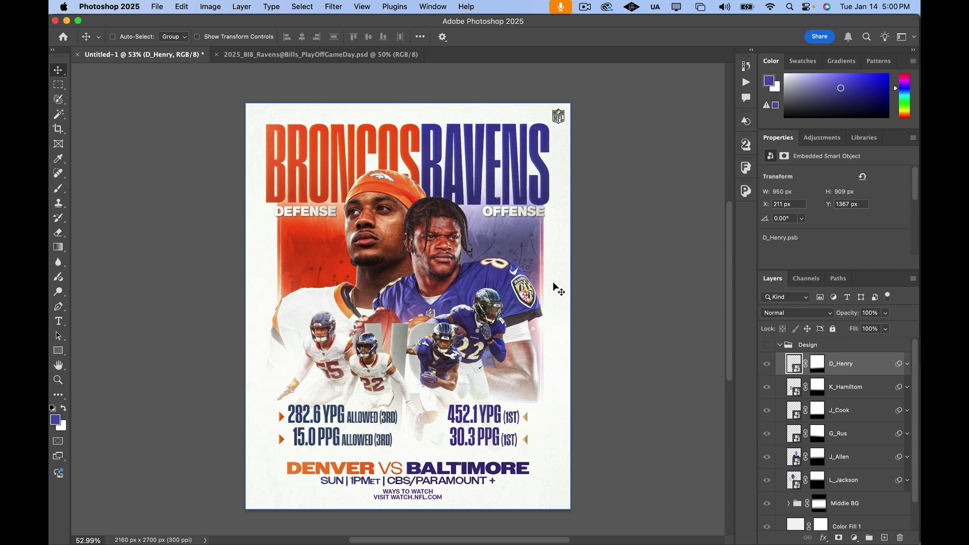
Step: Show the Design group and add a Lorem Ipsum placeholder headline above the quarterbacks, with its layer above the group
{"action": "scroll", "coordinate": [847, 456], "scroll_direction": "down", "scroll_amount": 2}
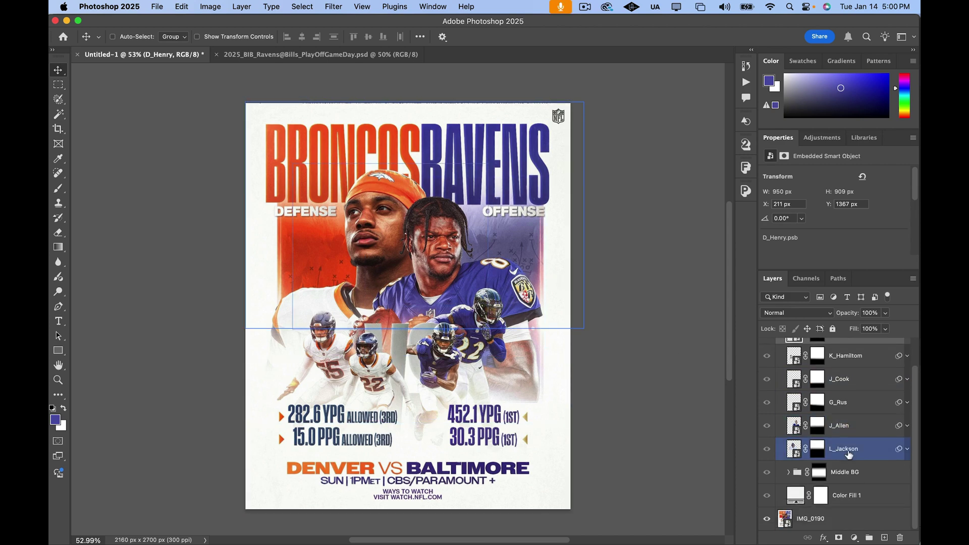
{"action": "left_click", "coordinate": [872, 477]}
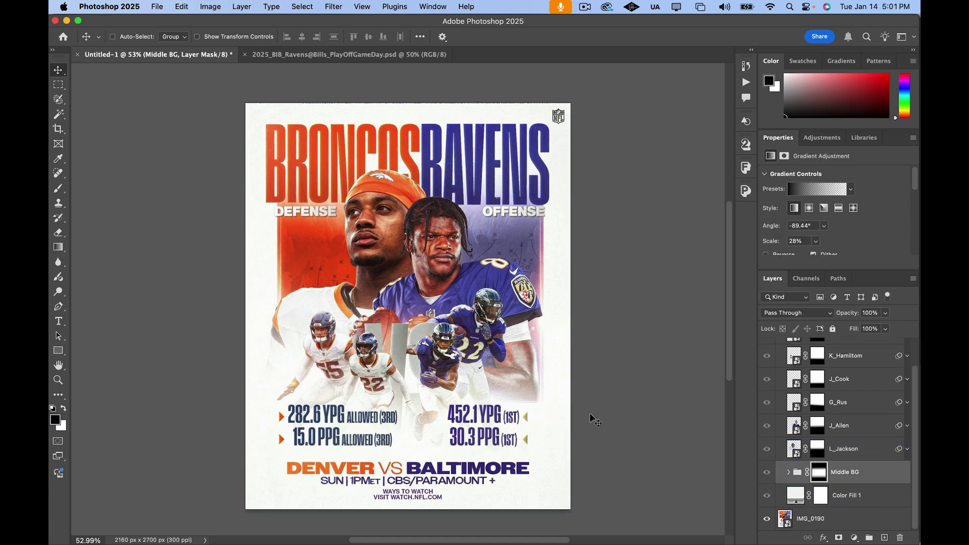
{"action": "key", "text": "t"}
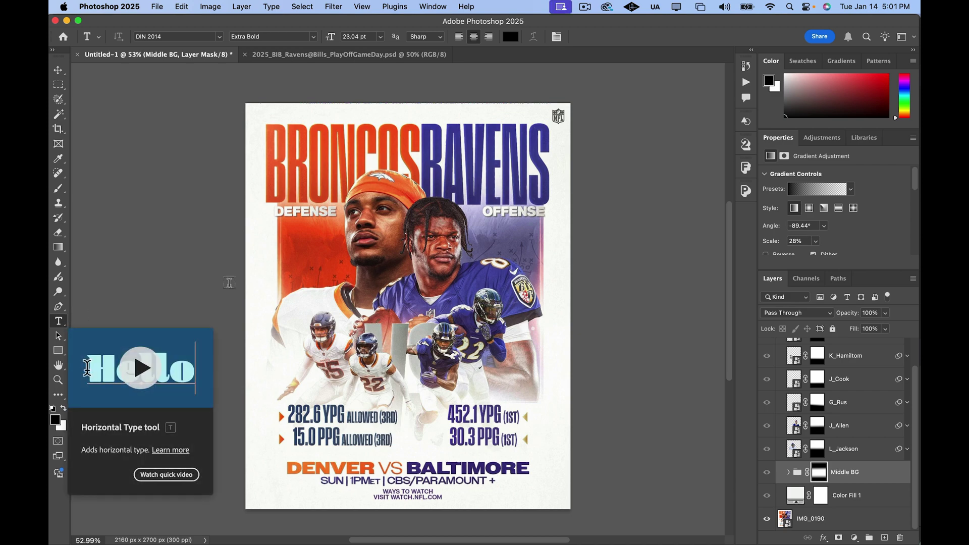
{"action": "scroll", "coordinate": [851, 422], "scroll_direction": "up", "scroll_amount": 1}
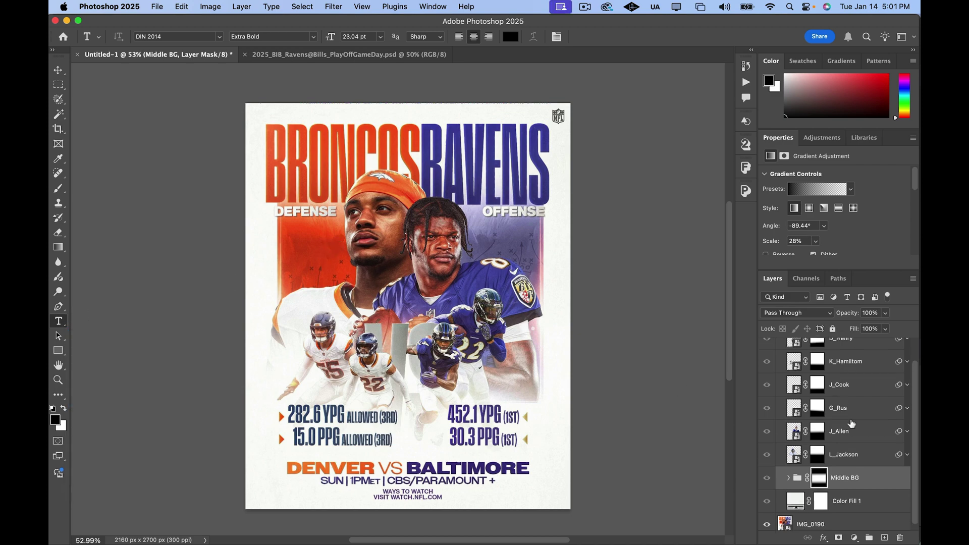
{"action": "scroll", "coordinate": [852, 423], "scroll_direction": "up", "scroll_amount": 2}
{"action": "left_click", "coordinate": [832, 349]}
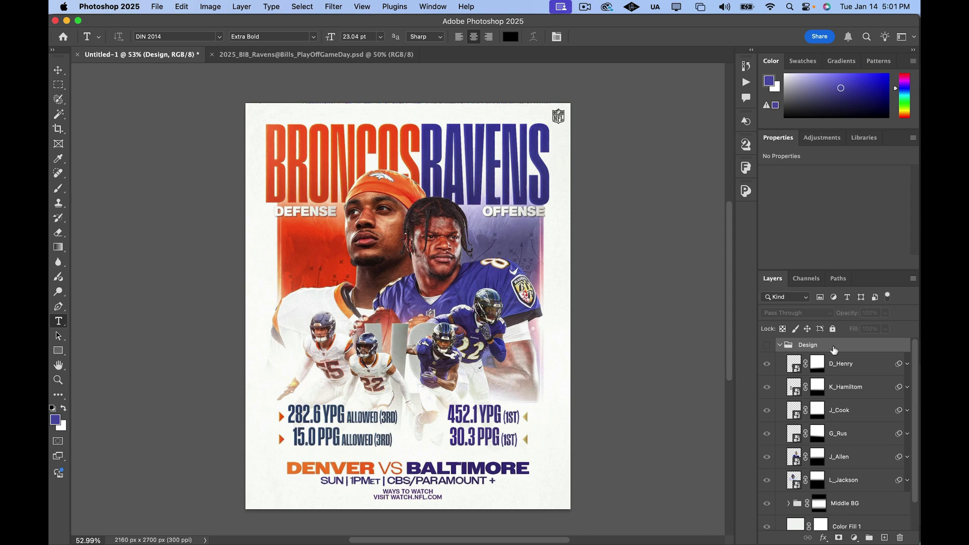
{"action": "left_click", "coordinate": [767, 347]}
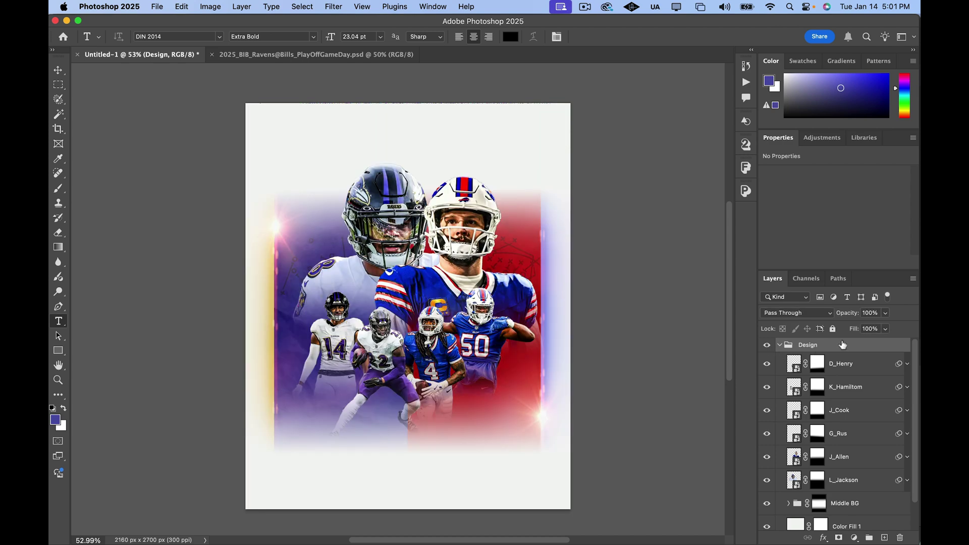
{"action": "left_click", "coordinate": [323, 153]}
{"action": "left_click_drag", "start_coordinate": [826, 357], "coordinate": [841, 339]}
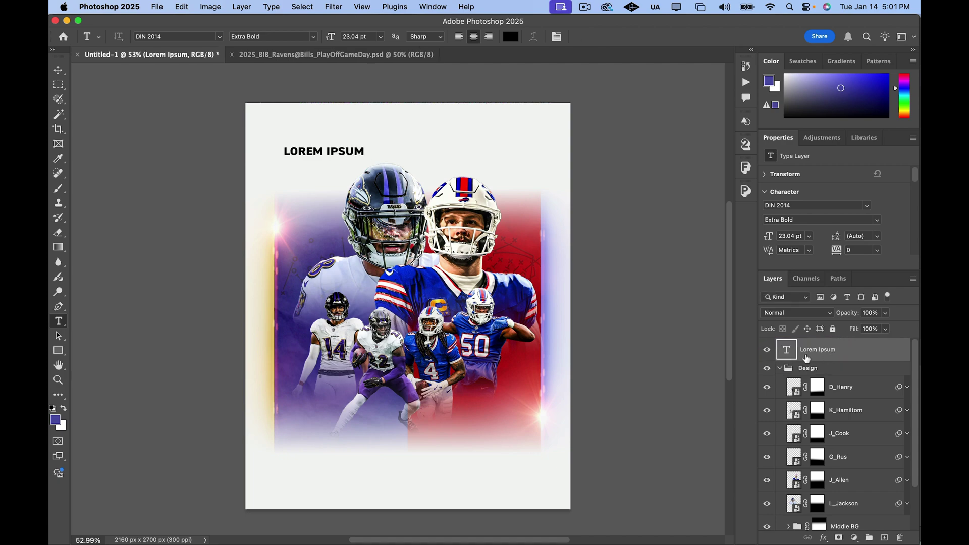
Step: Hide the Design group and stretch the placeholder text over the reference's BRONCOS headline, to about 199% width and 730% height
{"action": "left_click", "coordinate": [766, 369]}
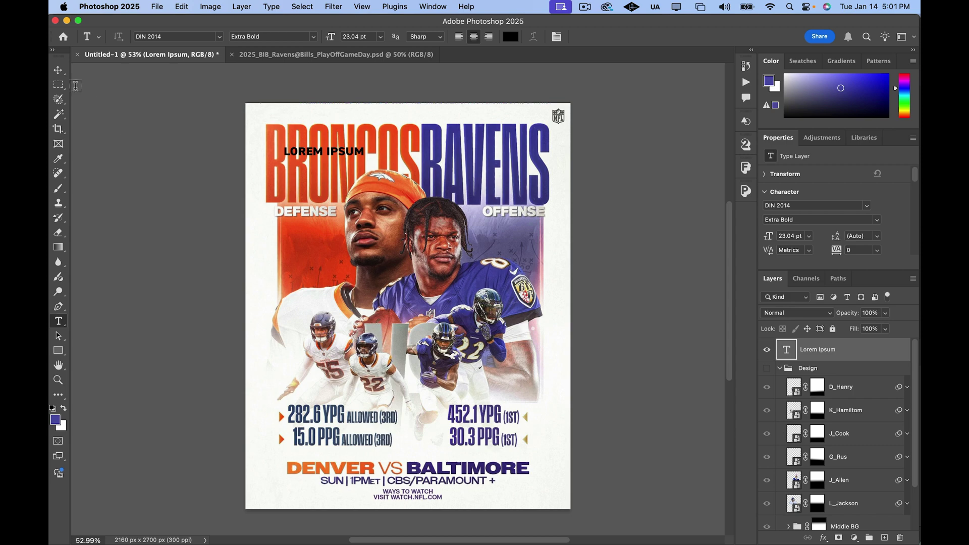
{"action": "left_click", "coordinate": [58, 71]}
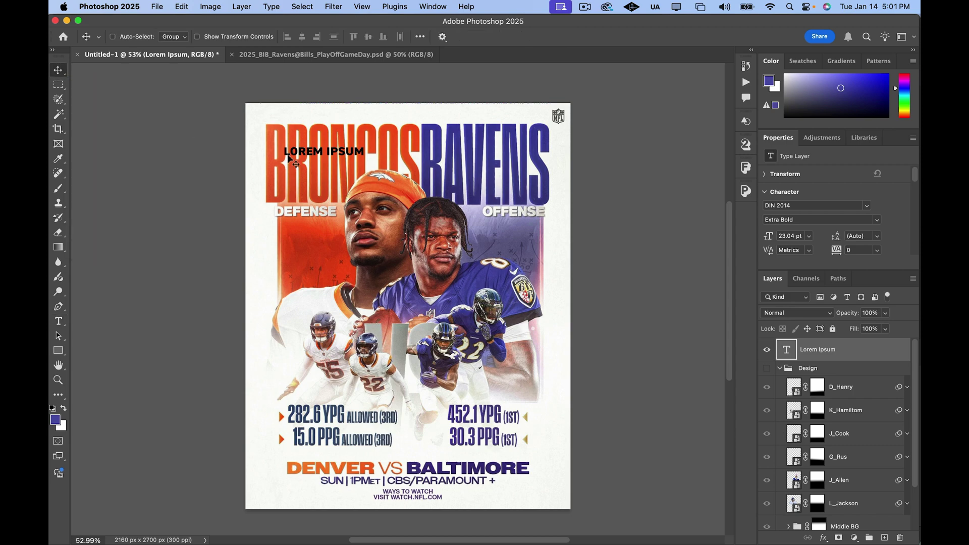
{"action": "key", "text": "super+t"}
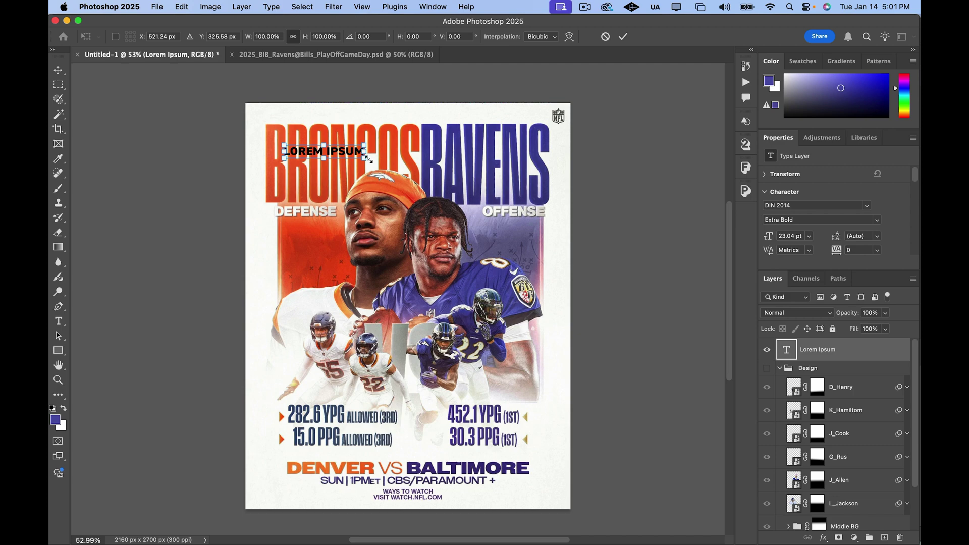
{"action": "left_click_drag", "start_coordinate": [368, 158], "coordinate": [452, 172]}
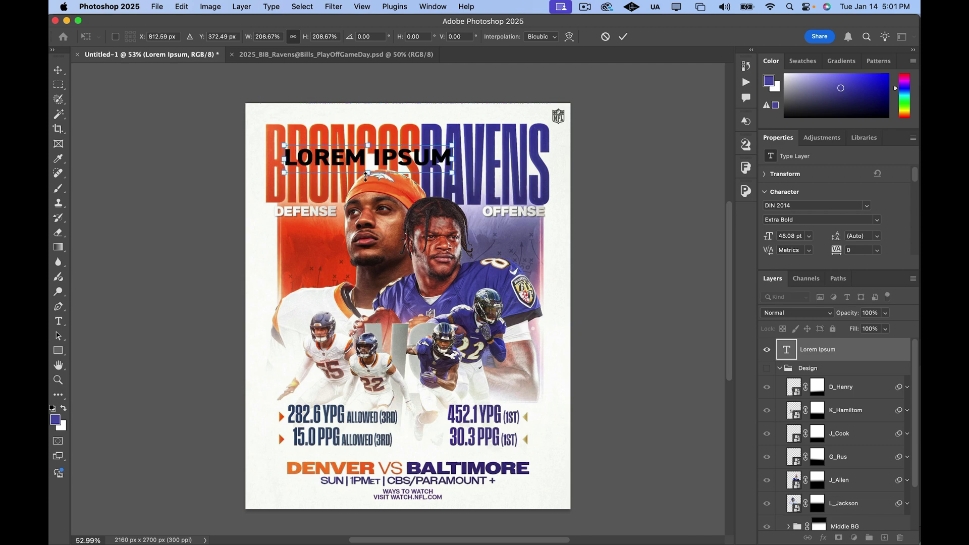
{"action": "left_click_drag", "start_coordinate": [366, 176], "coordinate": [360, 216]}
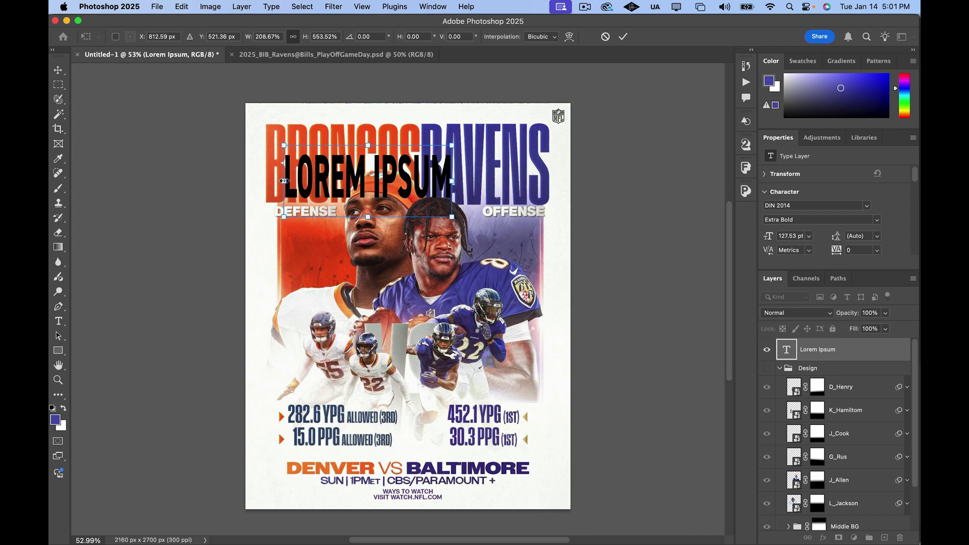
{"action": "left_click_drag", "start_coordinate": [284, 181], "coordinate": [269, 180]}
{"action": "left_click_drag", "start_coordinate": [355, 145], "coordinate": [359, 123]}
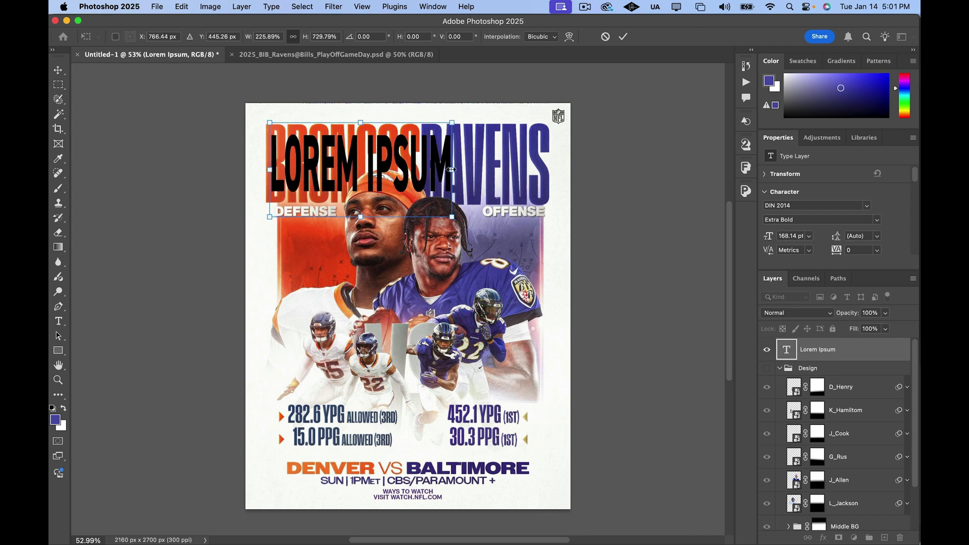
{"action": "left_click_drag", "start_coordinate": [452, 169], "coordinate": [422, 169]}
{"action": "left_click_drag", "start_coordinate": [269, 172], "coordinate": [261, 174]}
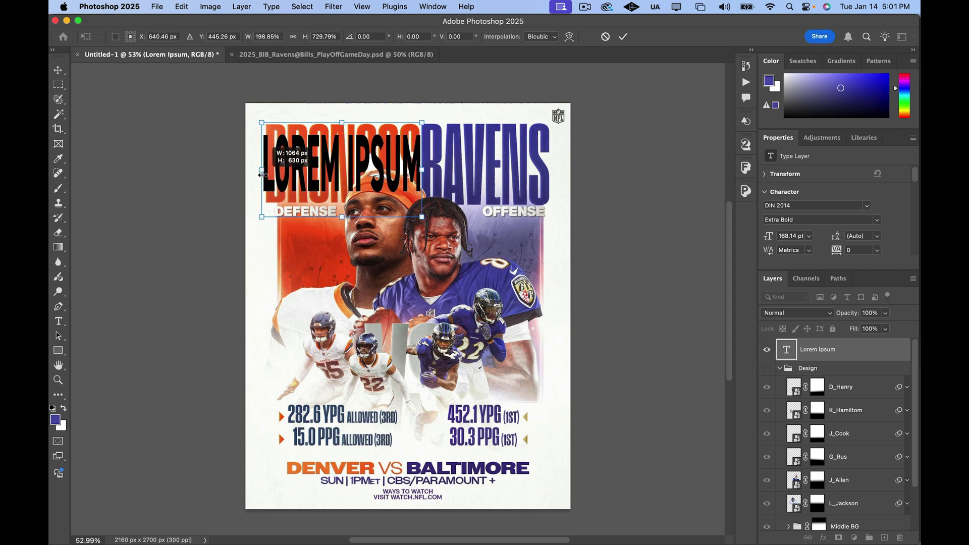
{"action": "key", "text": "Return"}
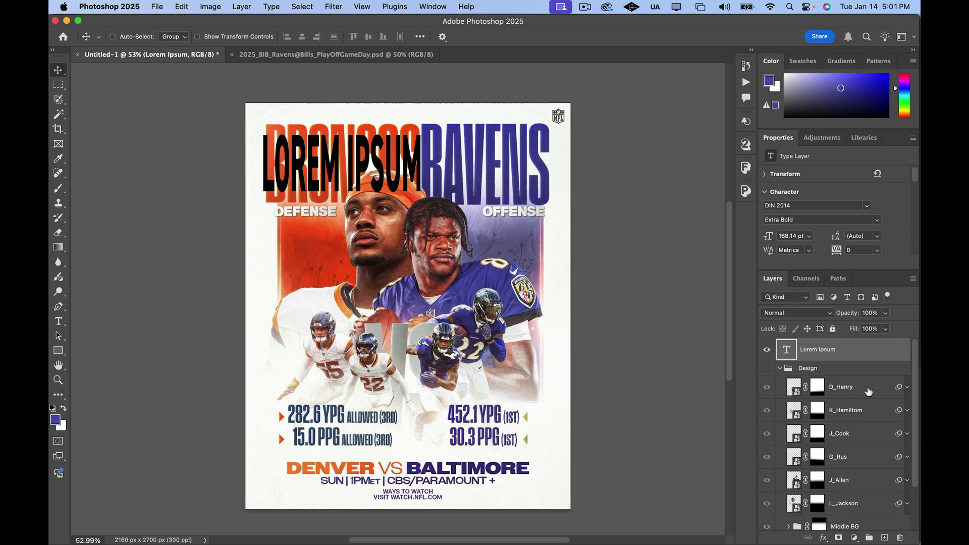
Step: Replace the placeholder text with RAVENS and set its font to DIN 2014 Extra Bold
{"action": "left_click", "coordinate": [789, 350], "text": "super"}
{"action": "double_click", "coordinate": [789, 349]}
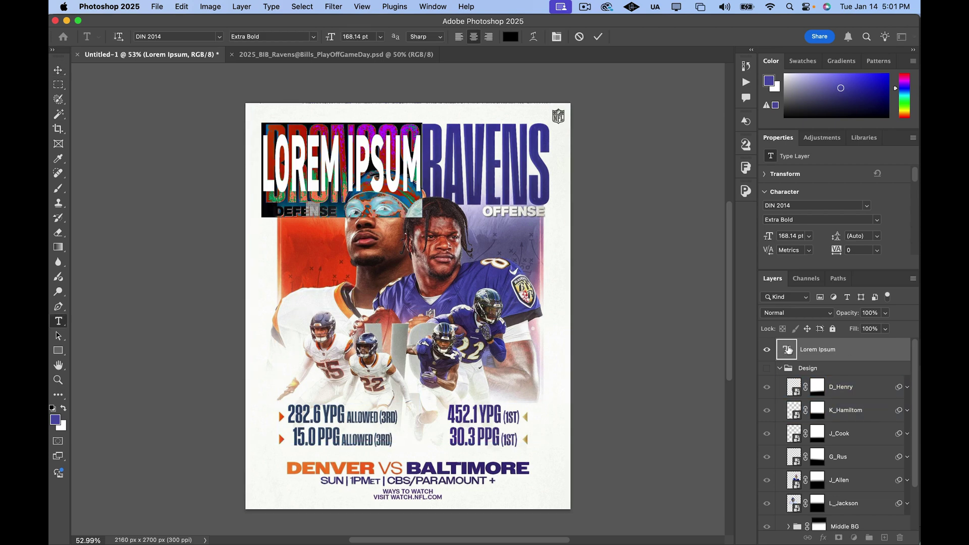
{"action": "type", "text": "RAVE"}
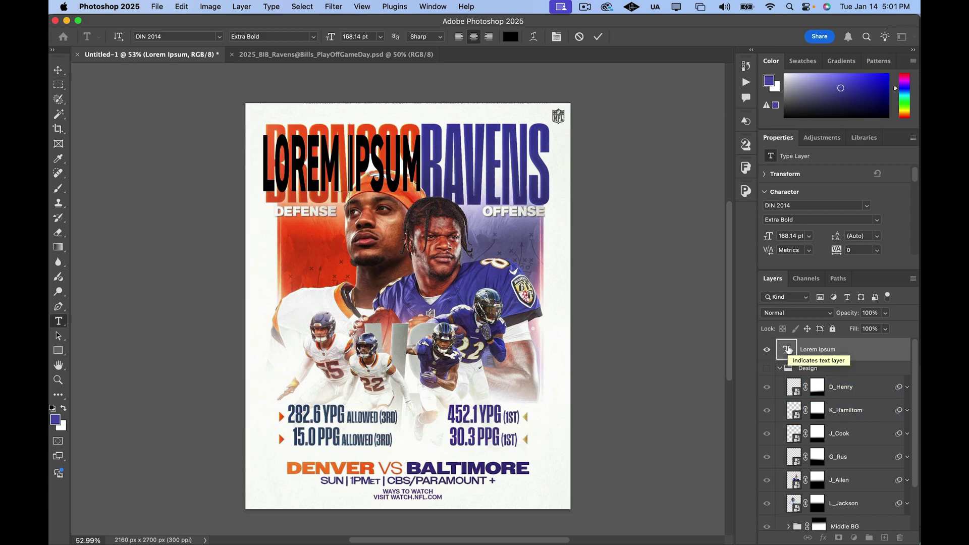
{"action": "type", "text": "NS"}
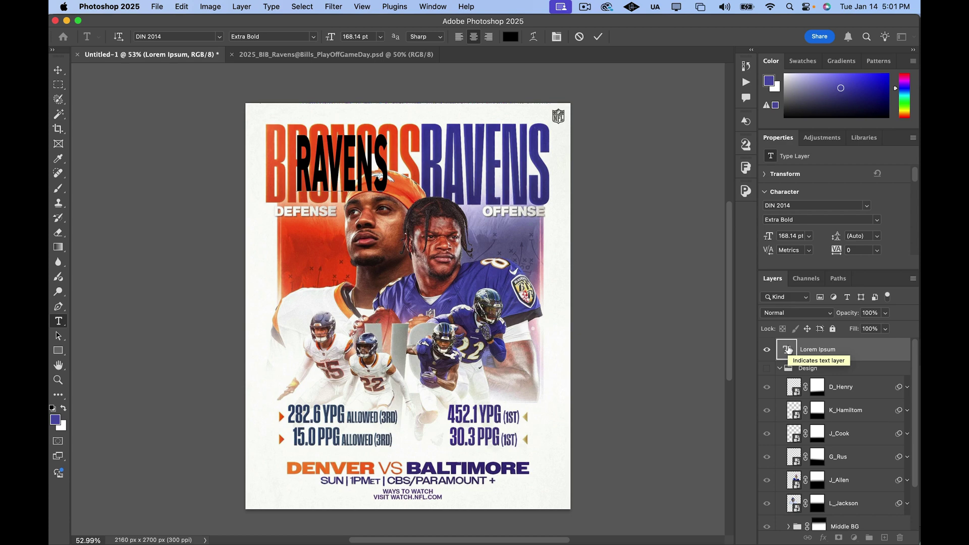
{"action": "left_click", "coordinate": [58, 70]}
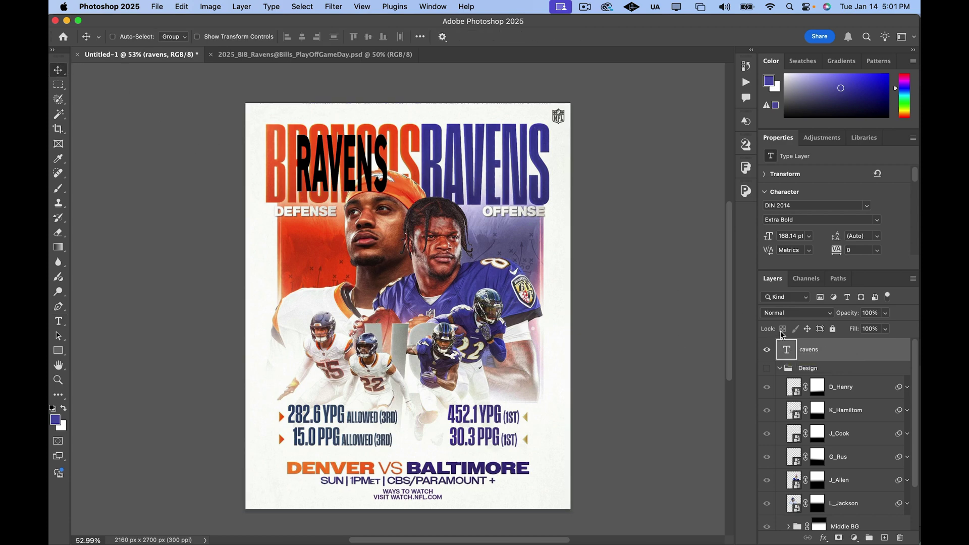
{"action": "left_click", "coordinate": [867, 207]}
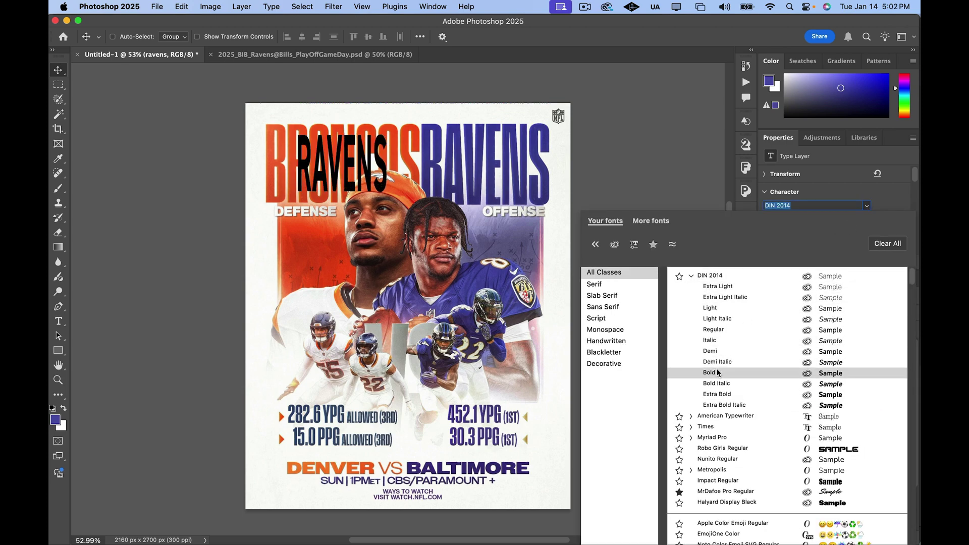
{"action": "left_click", "coordinate": [716, 395]}
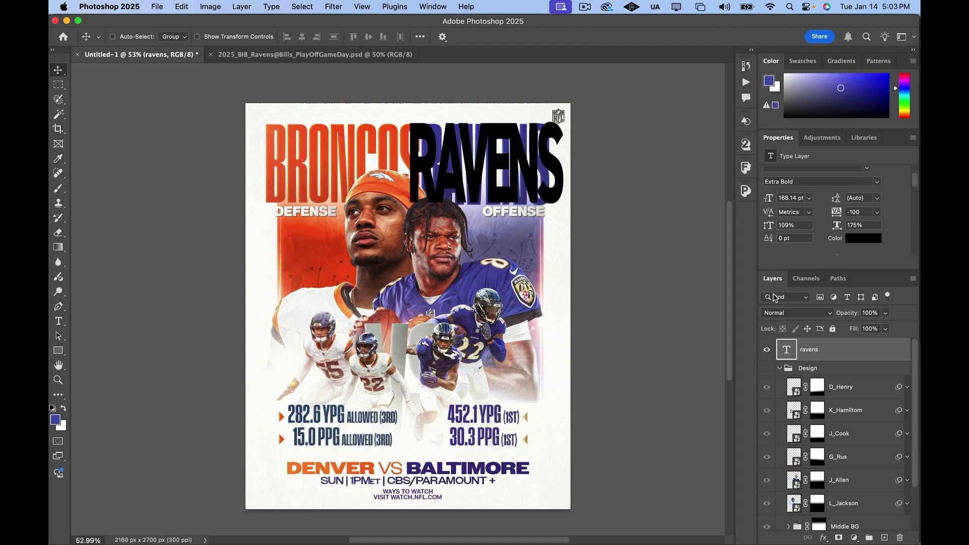
Step: Show the Design group and move the ravens text layer to just above Middle BG, placing the word in the poster's upper-left area
{"action": "left_click", "coordinate": [767, 369]}
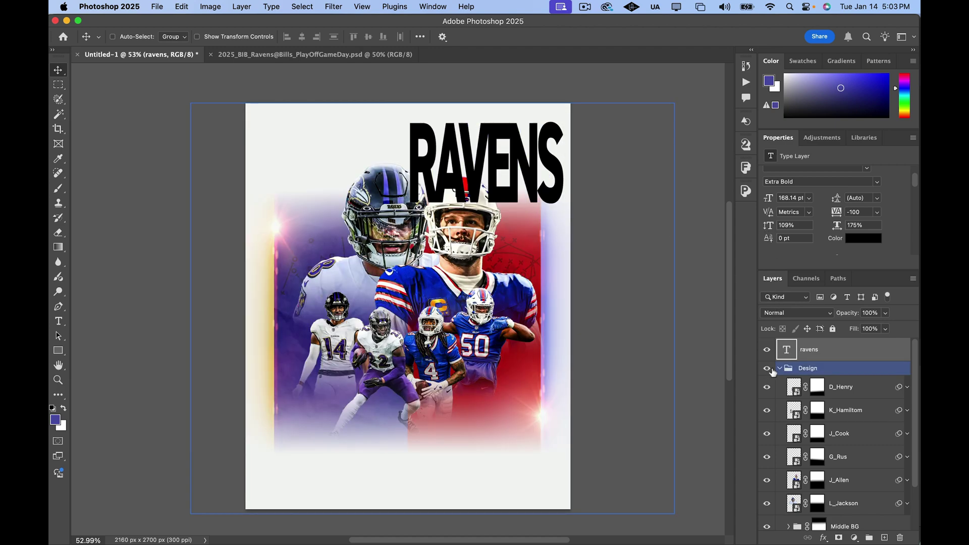
{"action": "left_click_drag", "start_coordinate": [826, 361], "coordinate": [815, 508]}
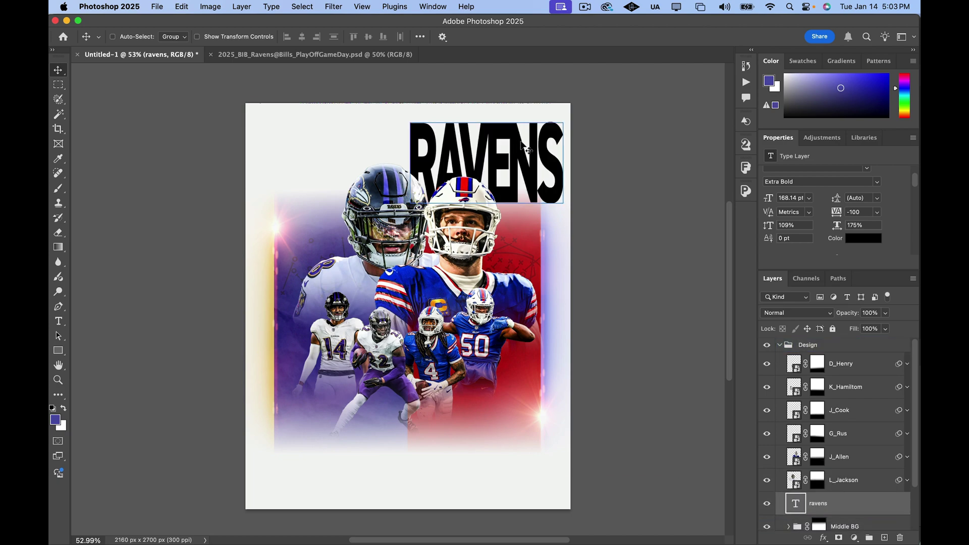
{"action": "left_click_drag", "start_coordinate": [522, 142], "coordinate": [368, 157]}
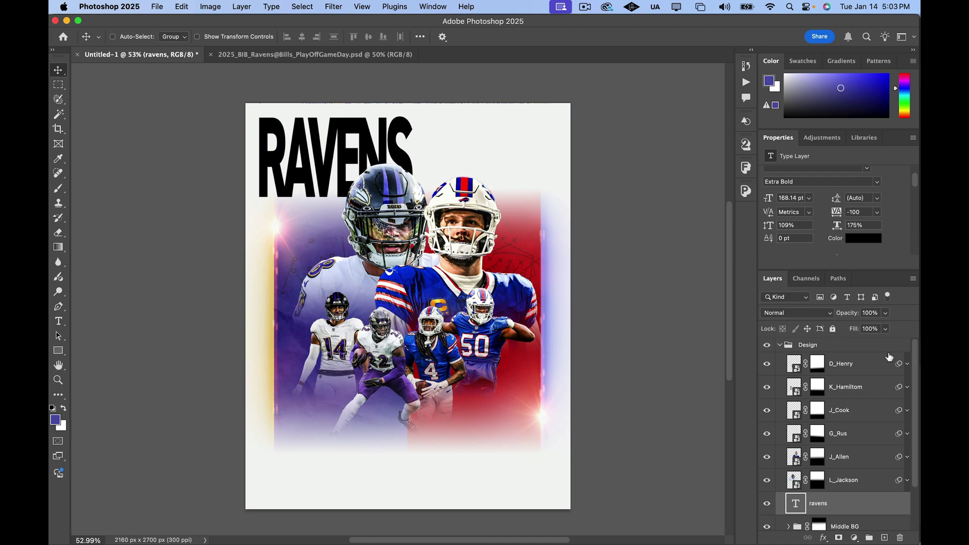
{"action": "left_click", "coordinate": [853, 457]}
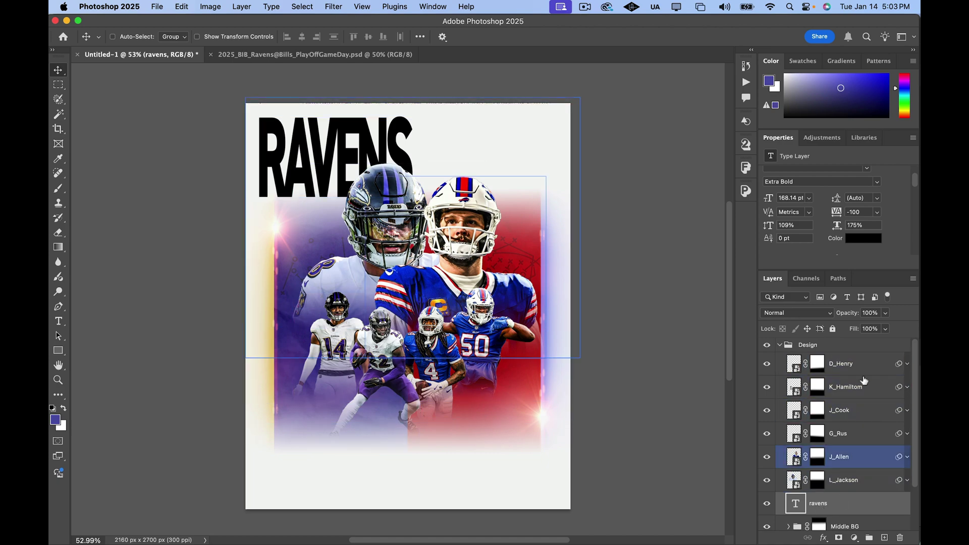
Step: Set the RAVENS text color to the dark purple 69429f, based on a purple sampled from the player images
{"action": "left_click", "coordinate": [863, 238]}
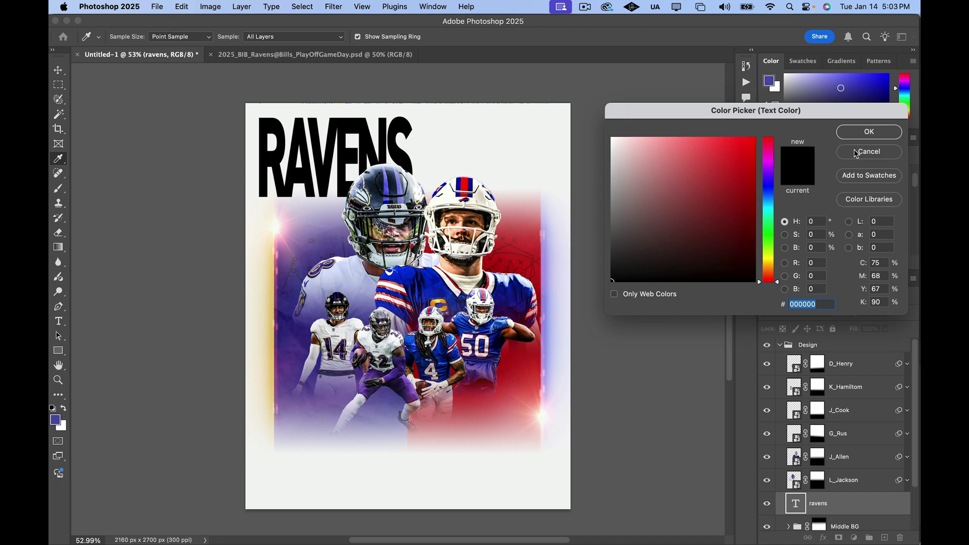
{"action": "left_click", "coordinate": [768, 176]}
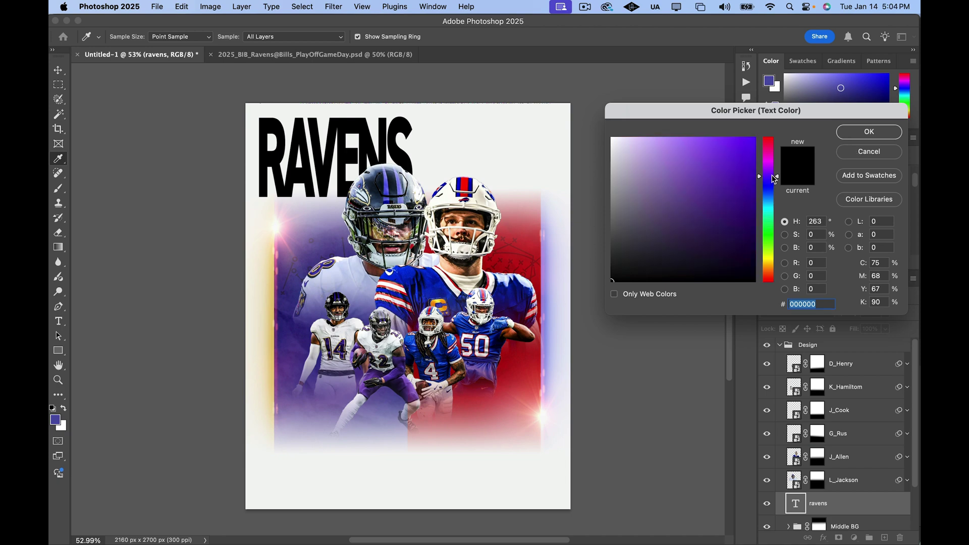
{"action": "left_click", "coordinate": [726, 159]}
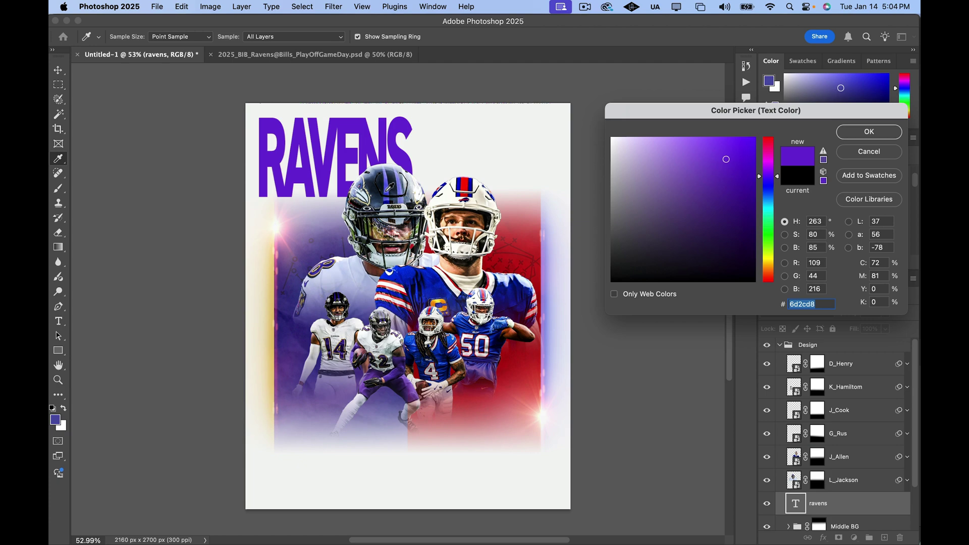
{"action": "left_click", "coordinate": [390, 186]}
{"action": "left_click", "coordinate": [390, 187]}
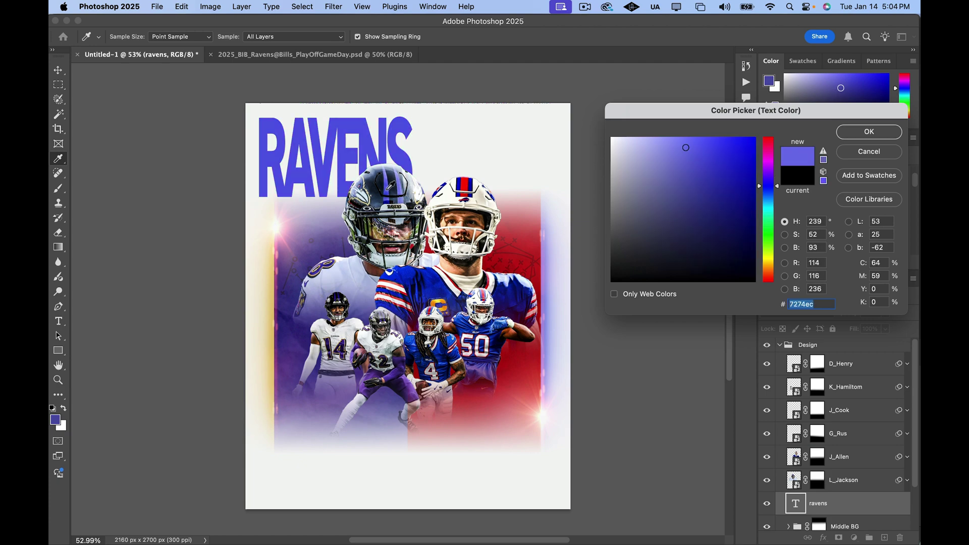
{"action": "left_click", "coordinate": [392, 187]}
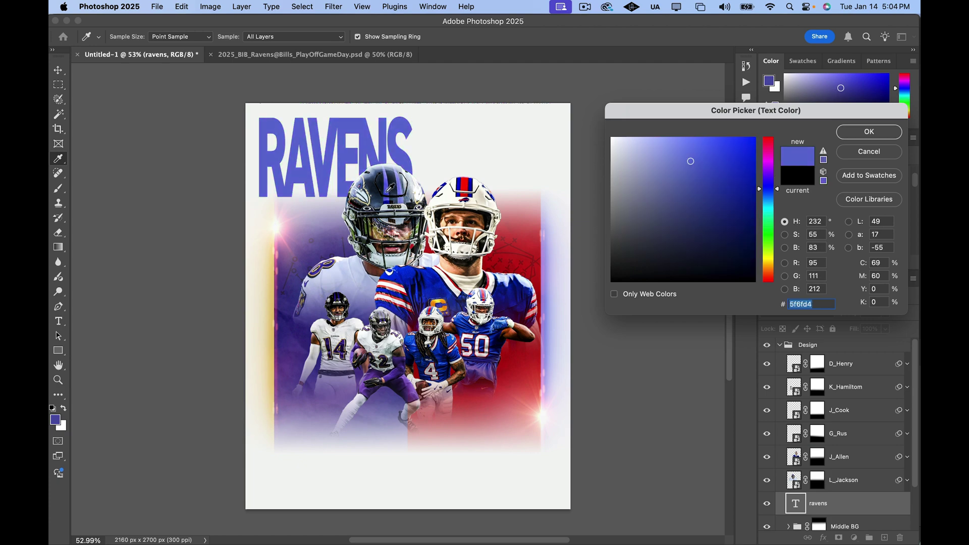
{"action": "left_click", "coordinate": [390, 187]}
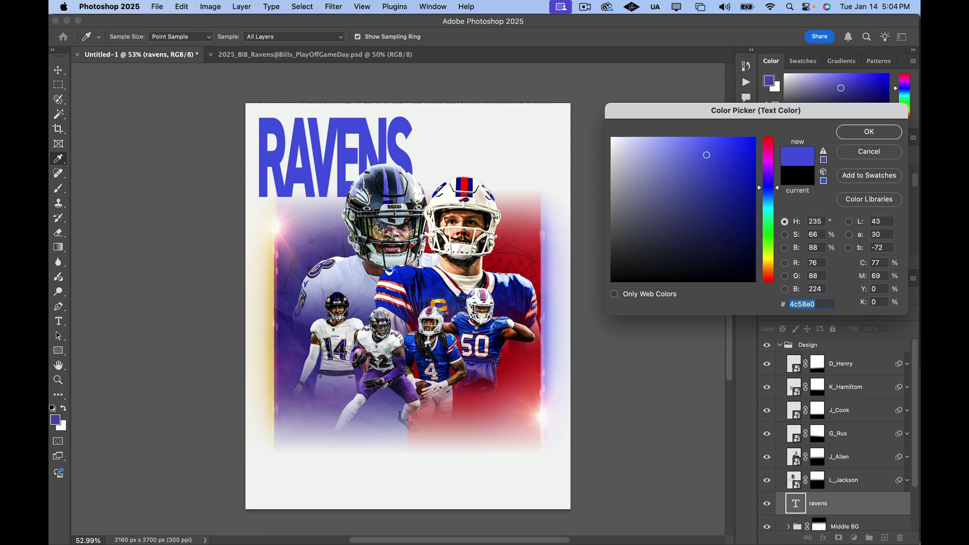
{"action": "left_click", "coordinate": [389, 271]}
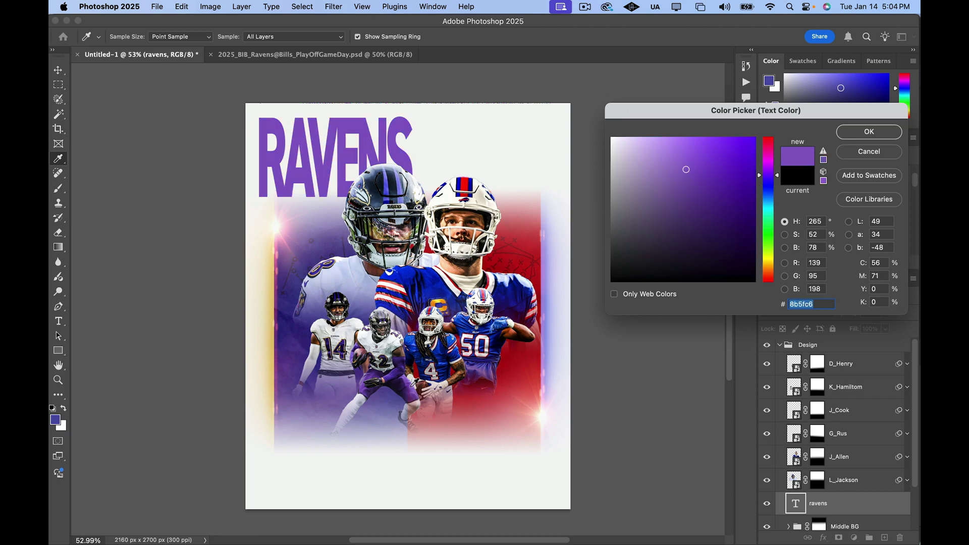
{"action": "left_click", "coordinate": [416, 382]}
{"action": "left_click", "coordinate": [689, 181]}
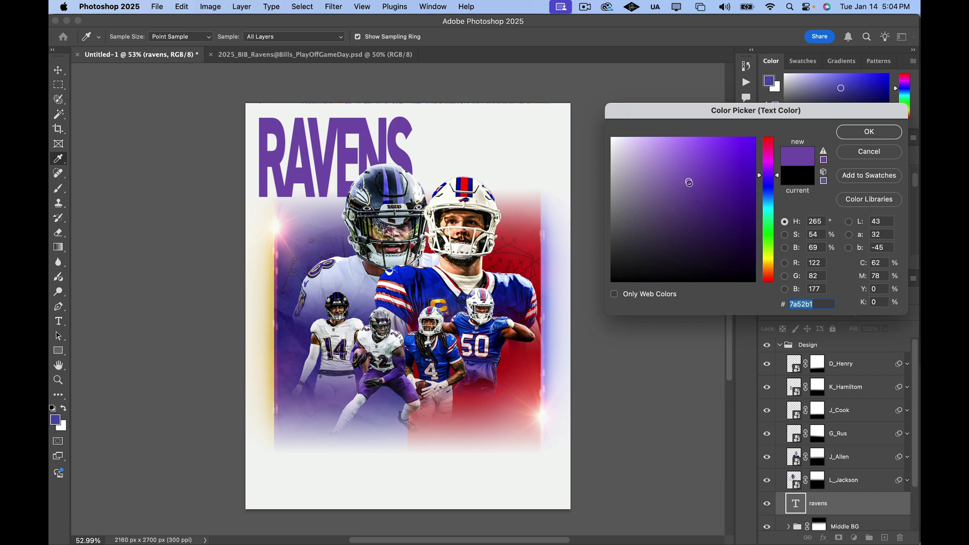
{"action": "left_click_drag", "start_coordinate": [688, 182], "coordinate": [695, 191]}
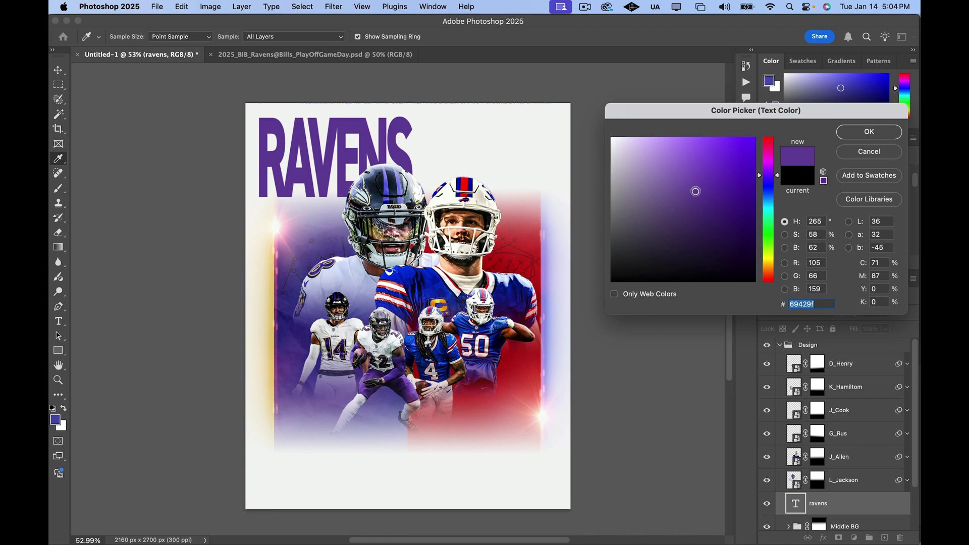
{"action": "left_click", "coordinate": [866, 133]}
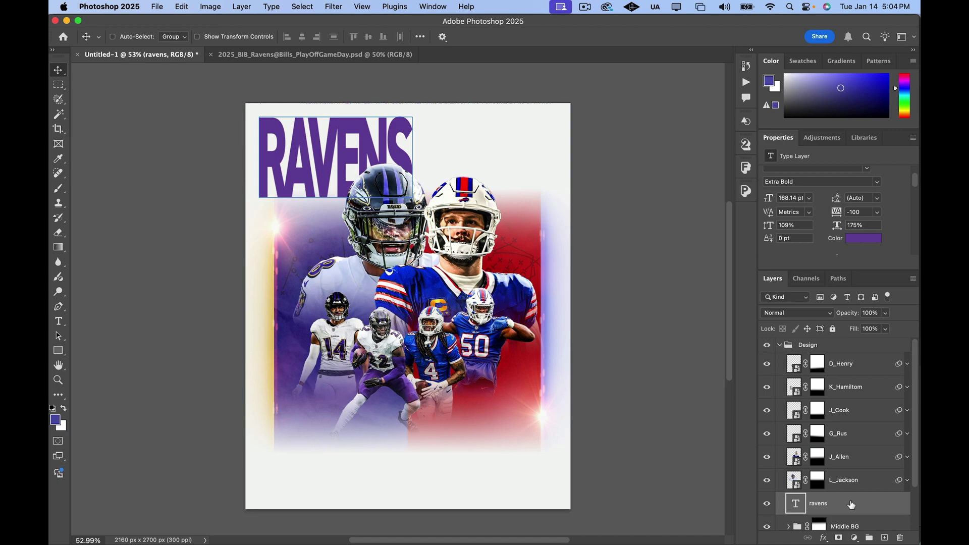
Step: Duplicate the ravens text layer, place the copy beside the original at the poster's upper right, and change its wording to BILLS
{"action": "key", "text": "super+j"}
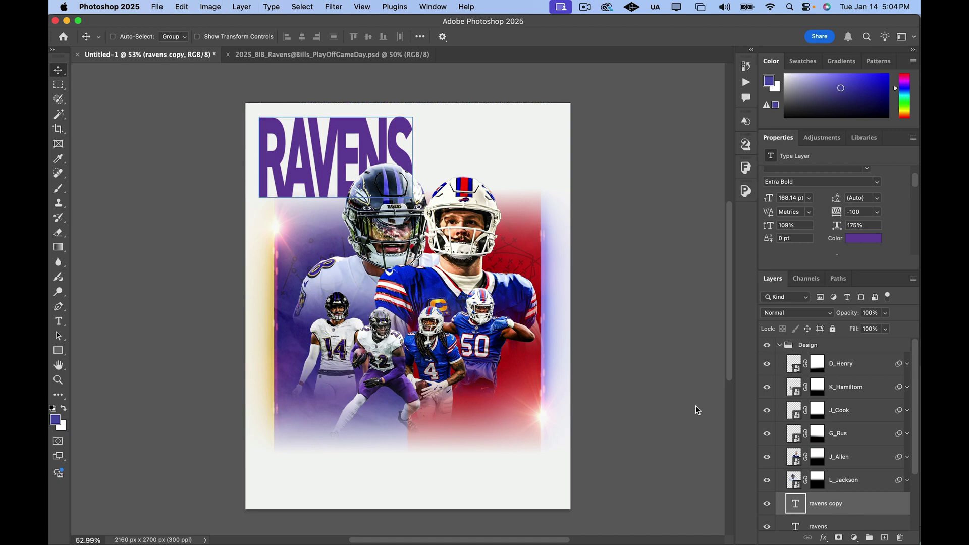
{"action": "left_click_drag", "start_coordinate": [345, 150], "coordinate": [499, 149]}
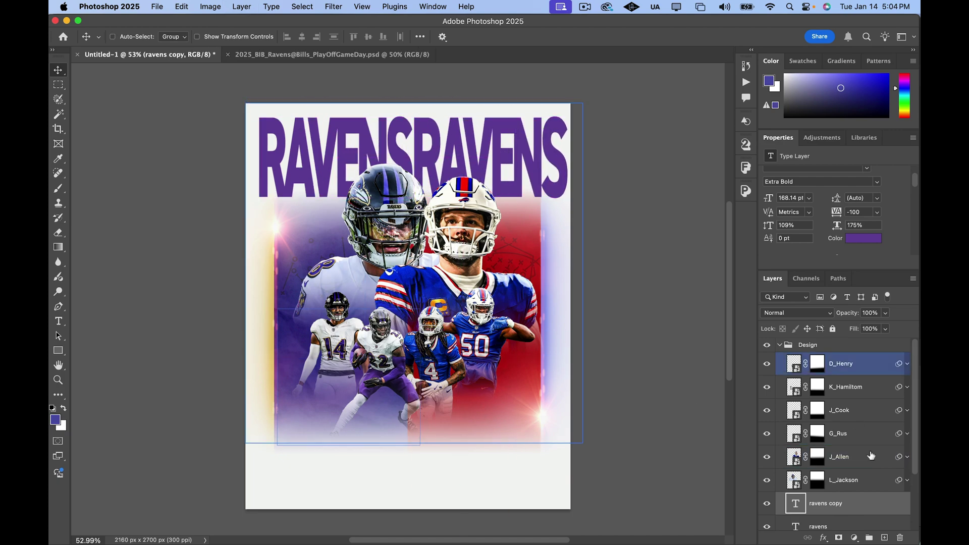
{"action": "double_click", "coordinate": [795, 502]}
{"action": "type", "text": "BILLS"}
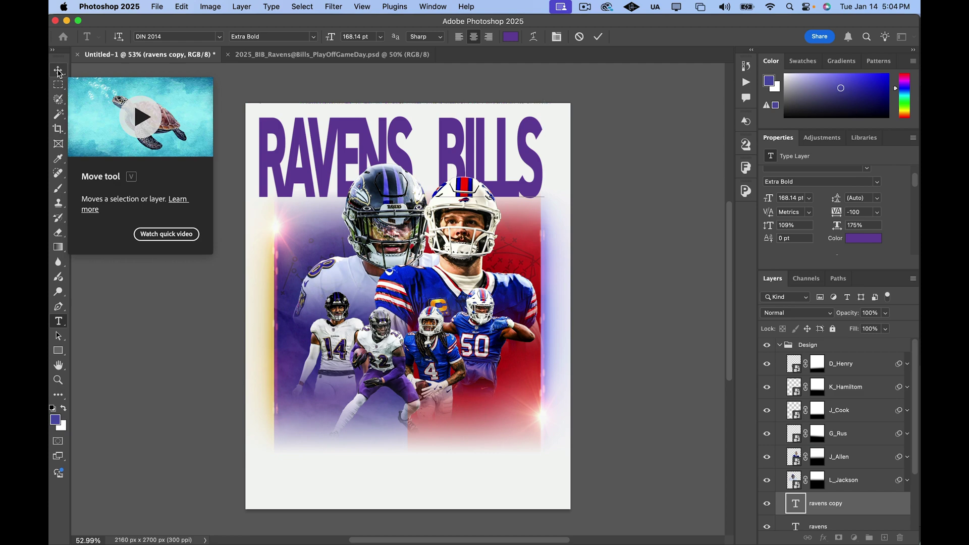
{"action": "left_click", "coordinate": [59, 71]}
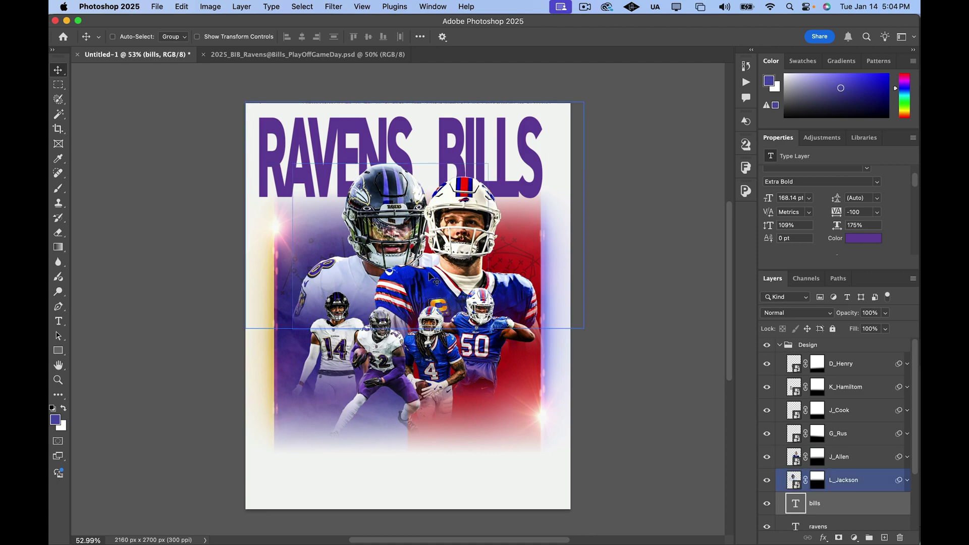
Step: Set the BILLS text color to the blue 0025c6
{"action": "left_click", "coordinate": [863, 241]}
{"action": "type", "text": "0025c6"}
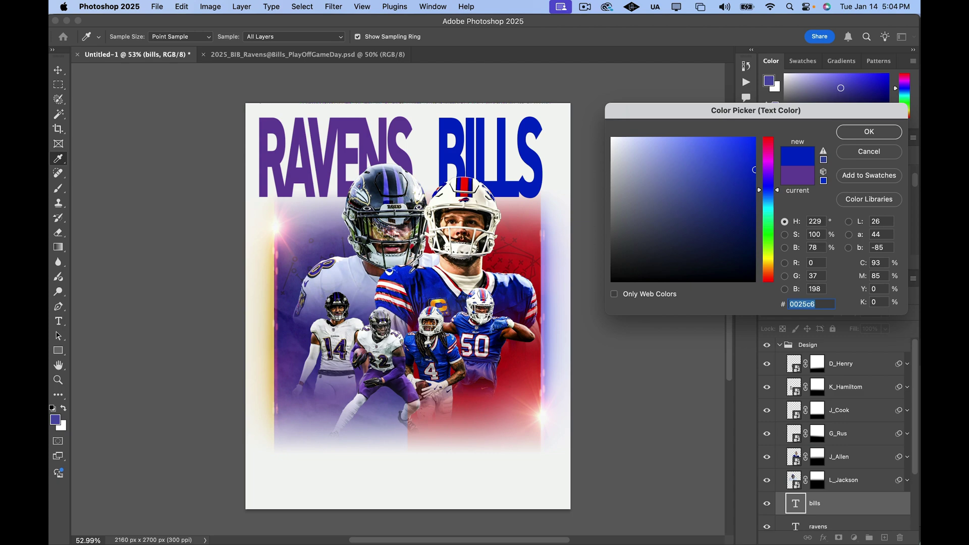
{"action": "left_click", "coordinate": [868, 133]}
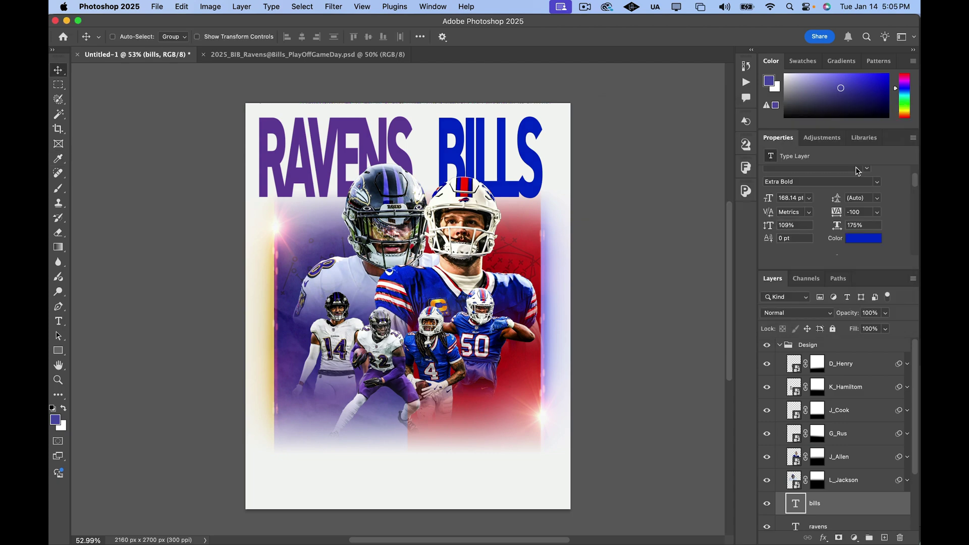
Step: Nudge the BILLS text left until it sits right next to RAVENS with only a narrow gap
{"action": "key", "text": "shift+Left"}
{"action": "key", "text": "shift+Left"}
{"action": "key", "text": "shift+Left"}
{"action": "key", "text": "shift+Left"}
{"action": "key", "text": "shift+Left"}
{"action": "key", "text": "shift+Left"}
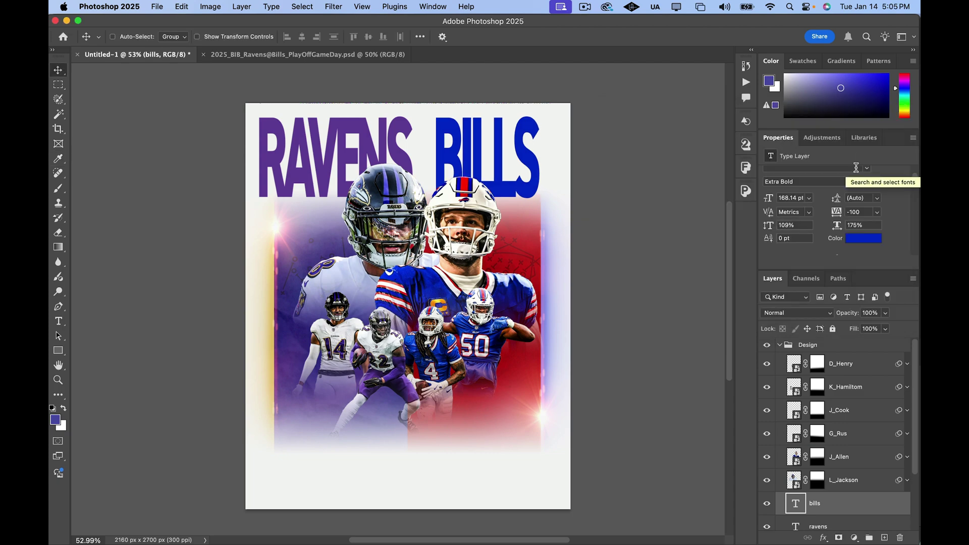
{"action": "key", "text": "shift+Left"}
{"action": "key", "text": "shift+Left"}
{"action": "key", "text": "shift+Left"}
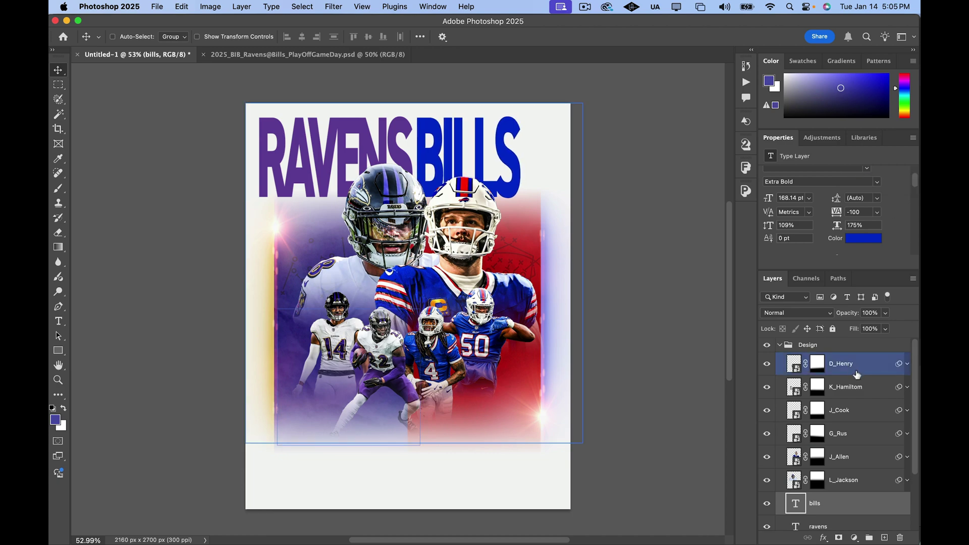
Step: Select the bills and ravens text layers together and nudge them right to center the title across the poster
{"action": "left_click", "coordinate": [796, 519], "text": "shift"}
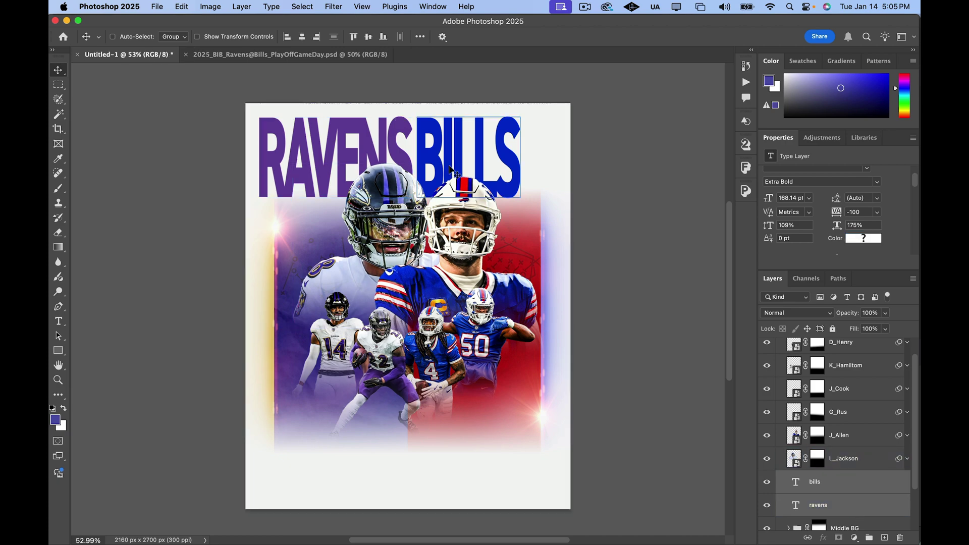
{"action": "key", "text": "shift+Right"}
{"action": "key", "text": "shift+Right"}
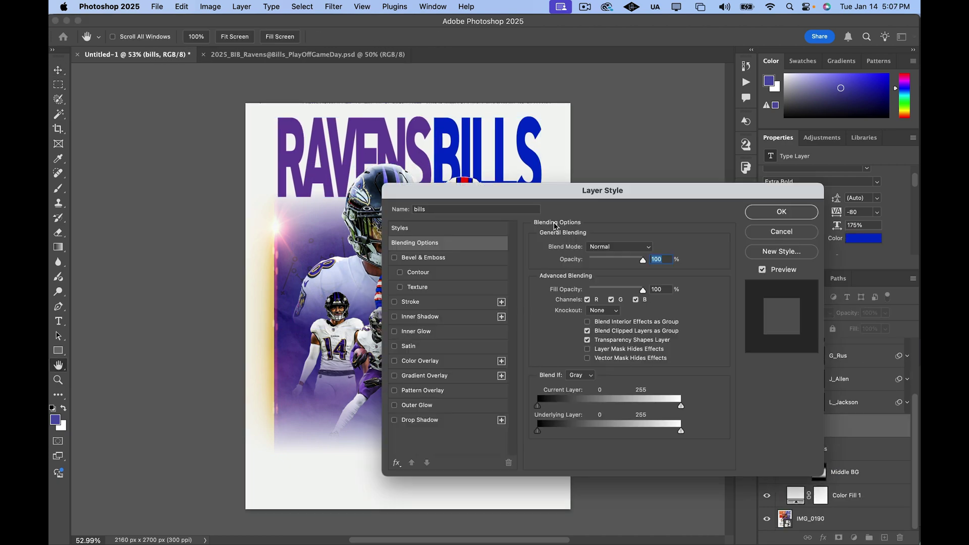
Step: Add a Multiply Gradient Overlay to the bills layer and turn off its Reverse option so the dark end falls at the letters' base
{"action": "left_click_drag", "start_coordinate": [631, 196], "coordinate": [757, 180]}
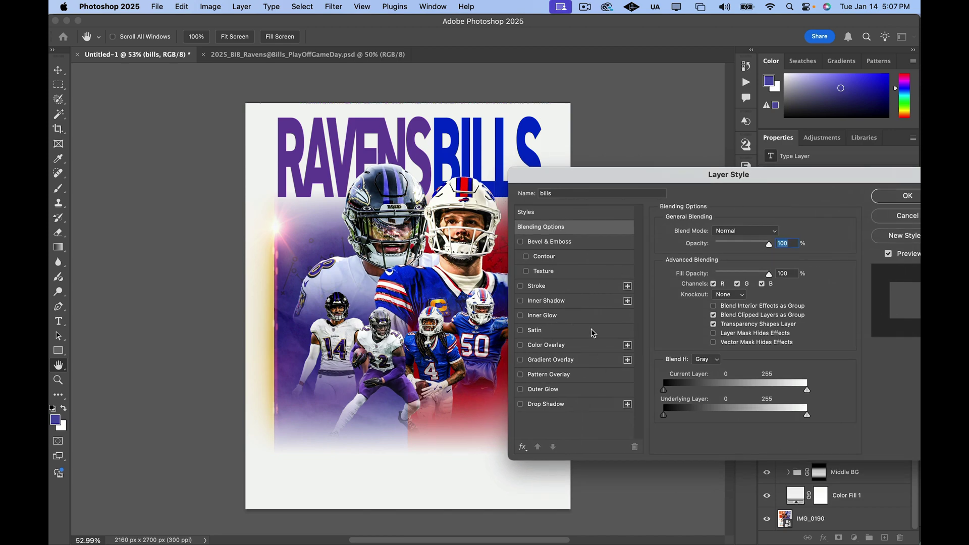
{"action": "left_click", "coordinate": [558, 360]}
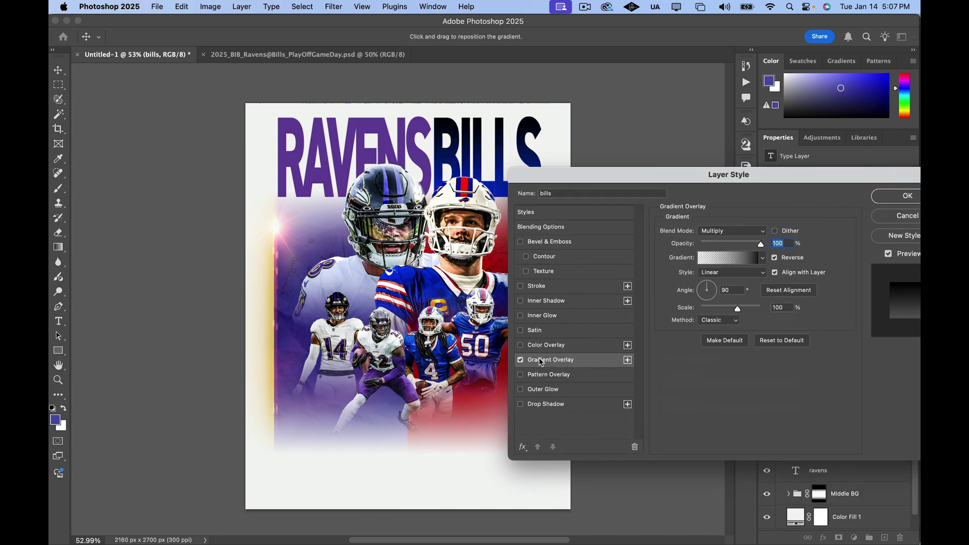
{"action": "left_click", "coordinate": [730, 260]}
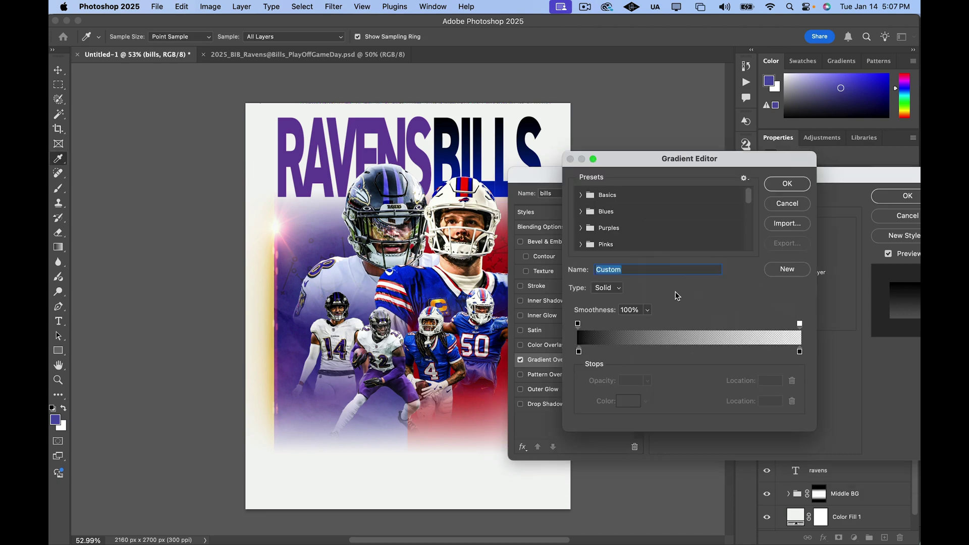
{"action": "left_click", "coordinate": [579, 351]}
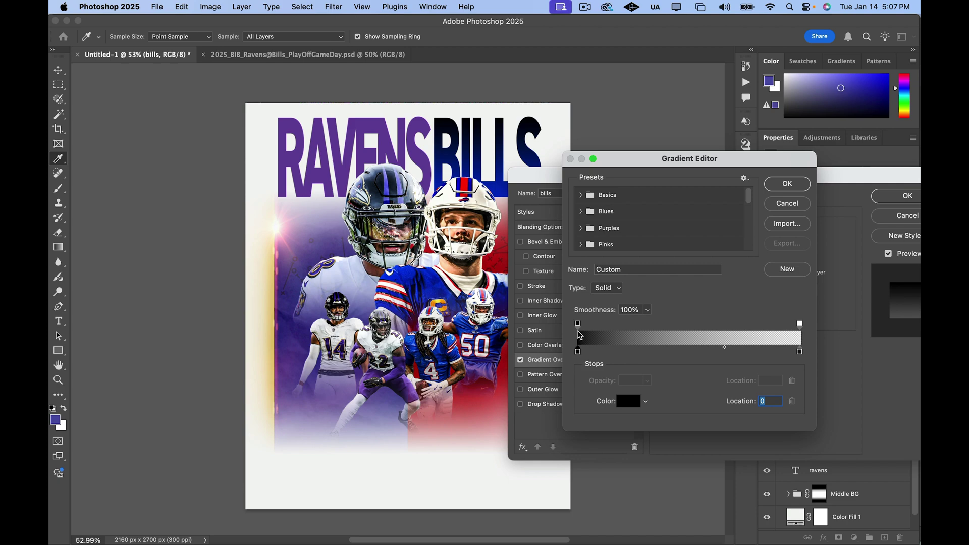
{"action": "left_click_drag", "start_coordinate": [668, 165], "coordinate": [619, 231]}
{"action": "left_click", "coordinate": [728, 275]}
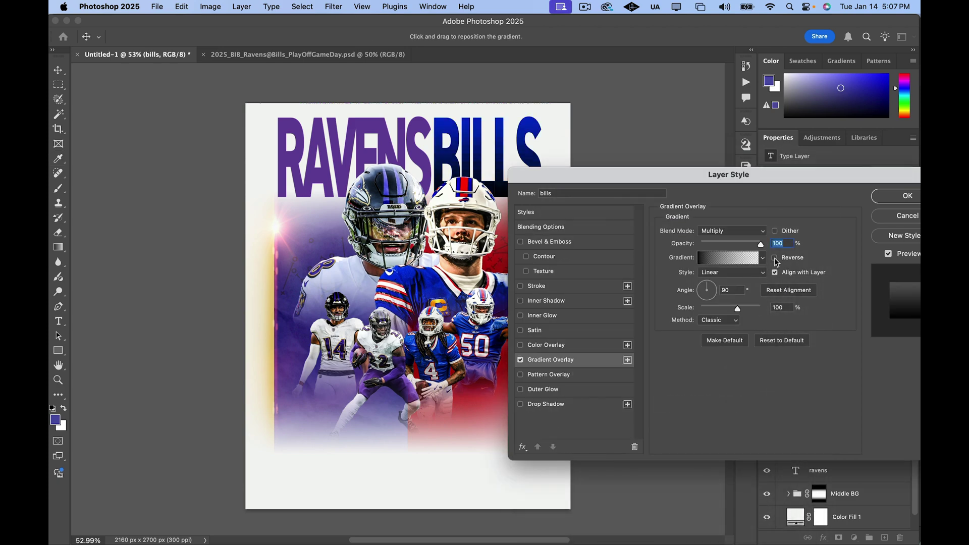
Step: Set the overlay gradient's starting color stop to a darker shade of the blue sampled from the BILLS lettering
{"action": "left_click", "coordinate": [711, 260]}
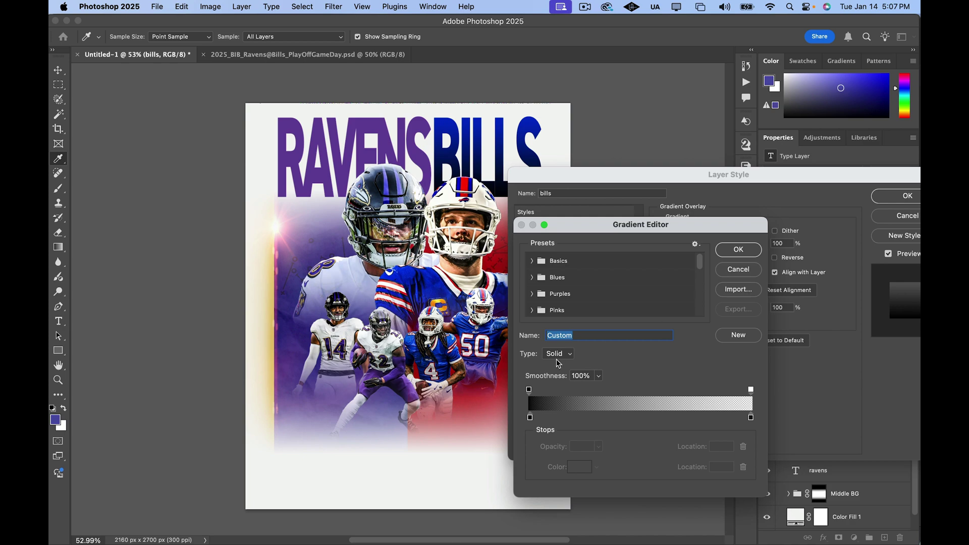
{"action": "left_click", "coordinate": [529, 418]}
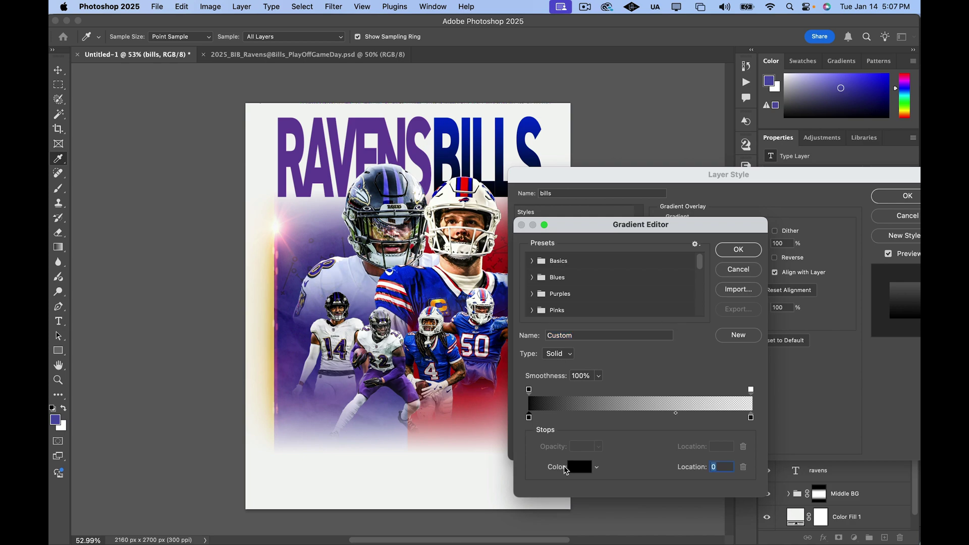
{"action": "left_click", "coordinate": [580, 468]}
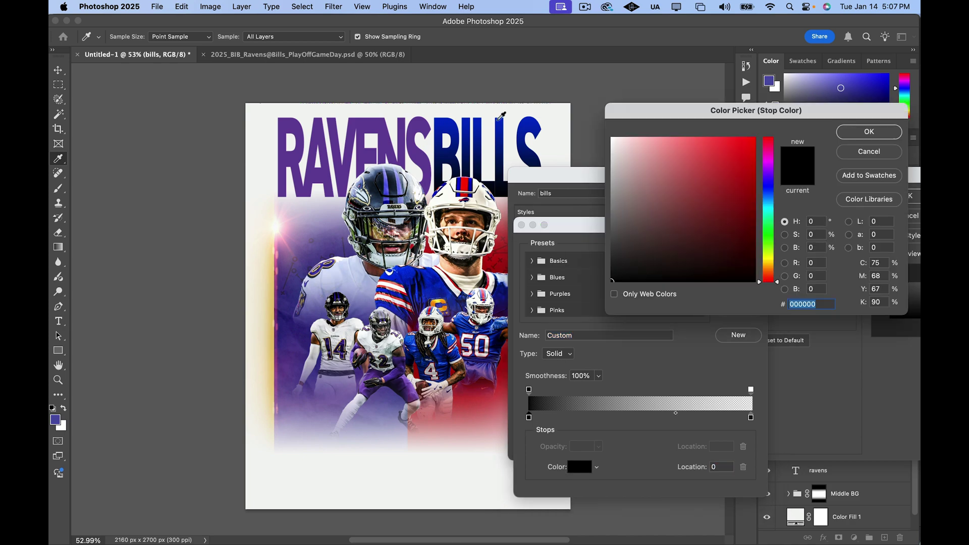
{"action": "left_click", "coordinate": [500, 117]}
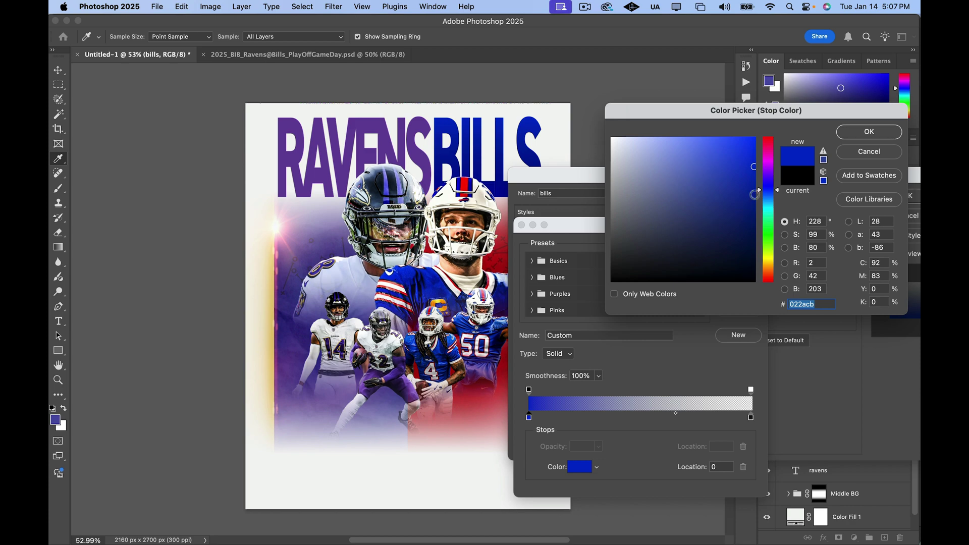
{"action": "left_click", "coordinate": [753, 198]}
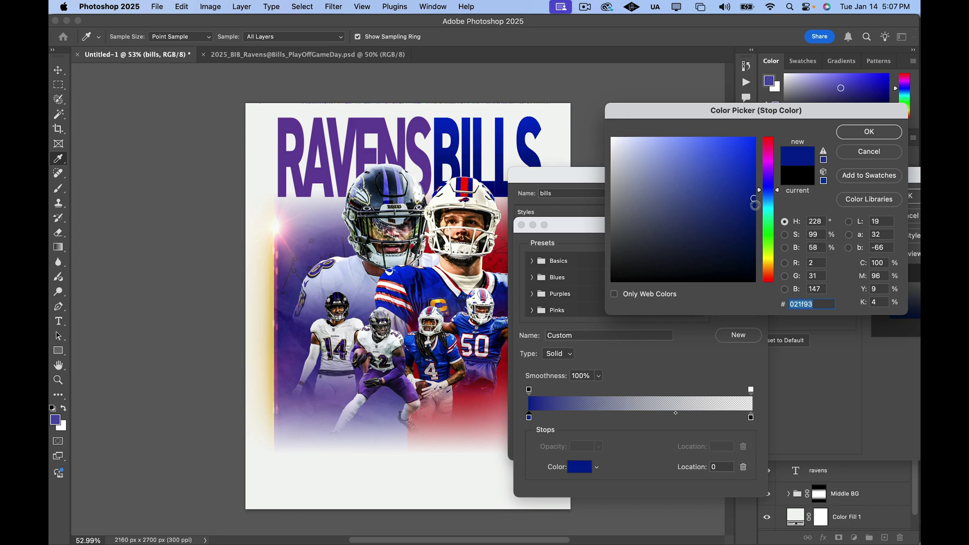
{"action": "left_click", "coordinate": [754, 206]}
{"action": "left_click", "coordinate": [868, 132]}
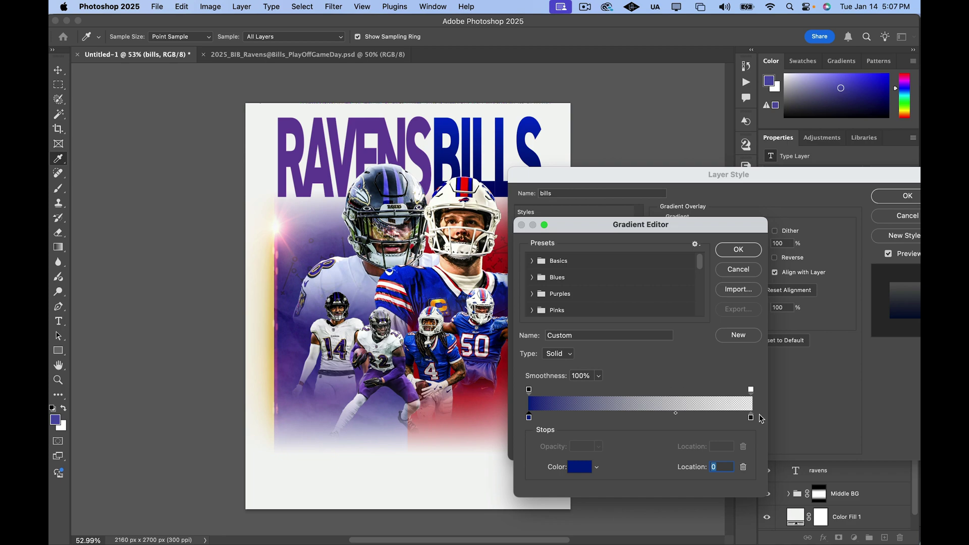
Step: Apply the darkened blue gradient to the bills layer's Gradient Overlay and close its layer style settings
{"action": "left_click", "coordinate": [742, 250]}
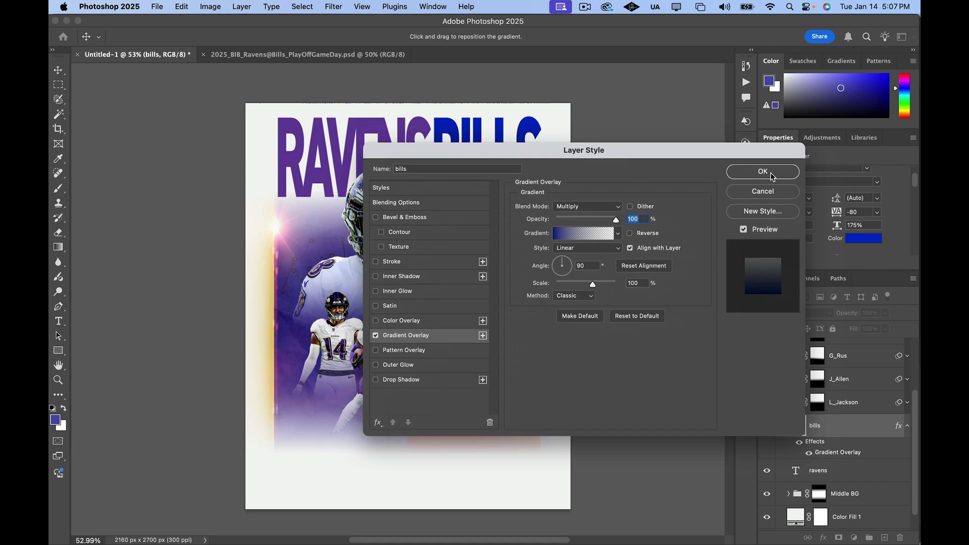
{"action": "left_click", "coordinate": [762, 172]}
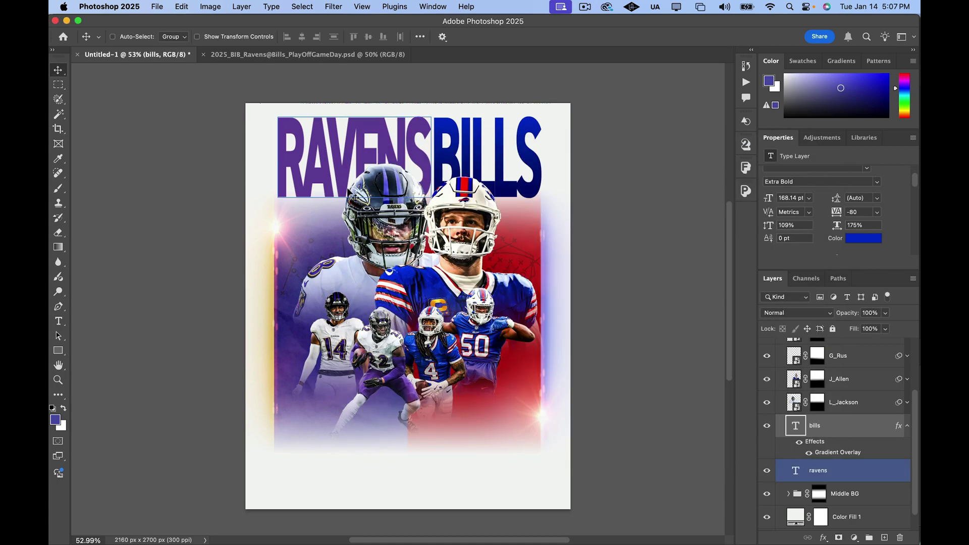
Step: Collapse the bills layer's effects and add a Multiply Gradient Overlay to the ravens text layer, keeping the title in view
{"action": "left_click", "coordinate": [908, 425]}
{"action": "left_click", "coordinate": [884, 447]}
{"action": "double_click", "coordinate": [884, 446]}
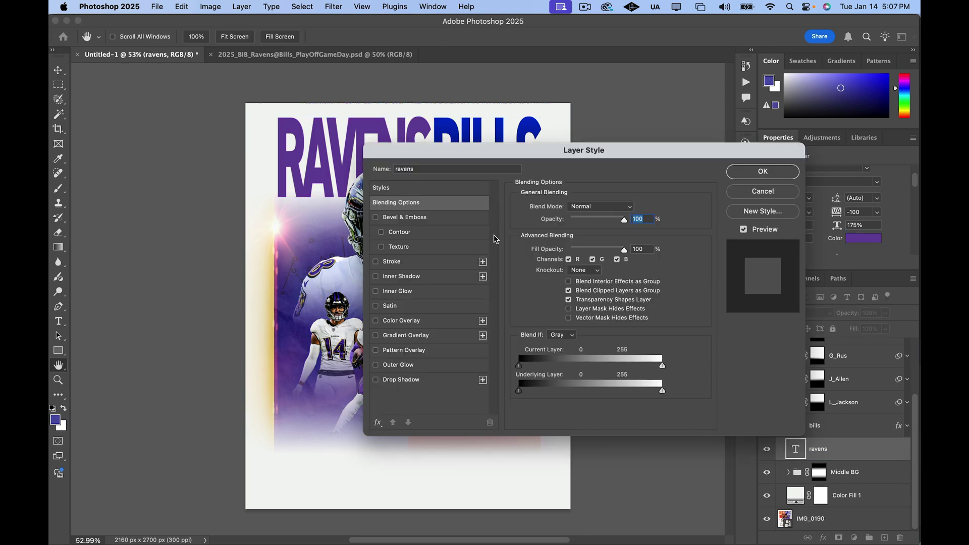
{"action": "left_click", "coordinate": [410, 338]}
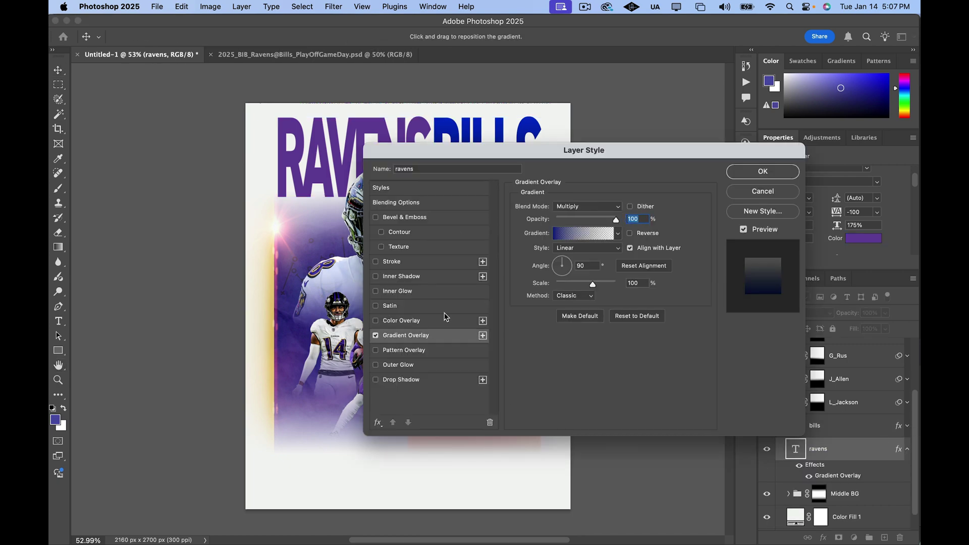
{"action": "left_click_drag", "start_coordinate": [501, 154], "coordinate": [450, 230]}
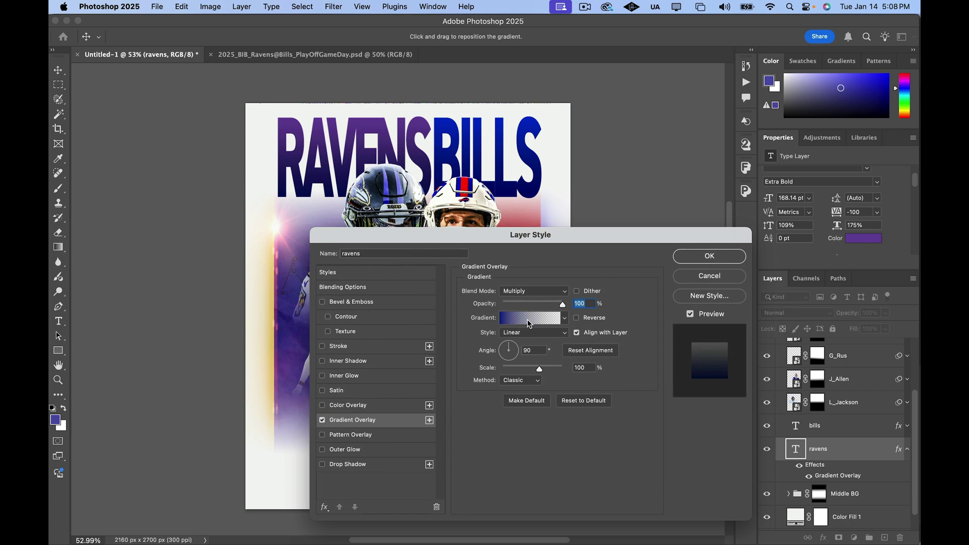
Step: Set the ravens overlay gradient's starting stop to dark purple 382059, darkened from a color sampled off the RAVENS lettering, and apply it
{"action": "left_click", "coordinate": [529, 318]}
{"action": "left_click", "coordinate": [529, 419]}
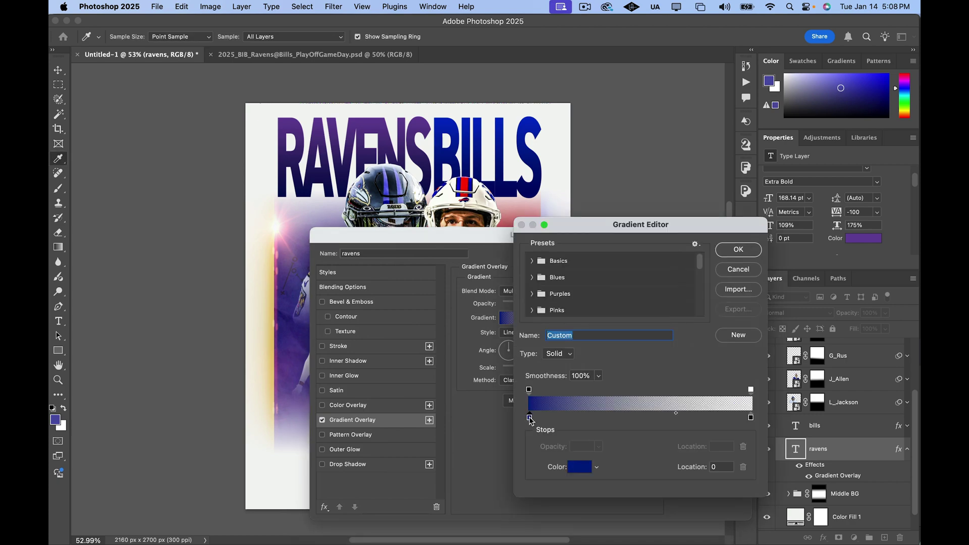
{"action": "left_click", "coordinate": [580, 467]}
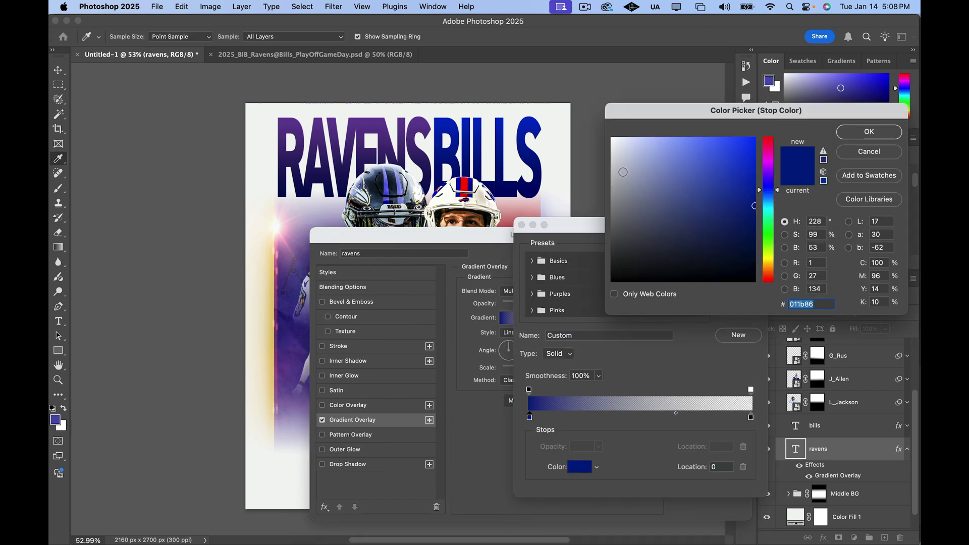
{"action": "left_click", "coordinate": [368, 120]}
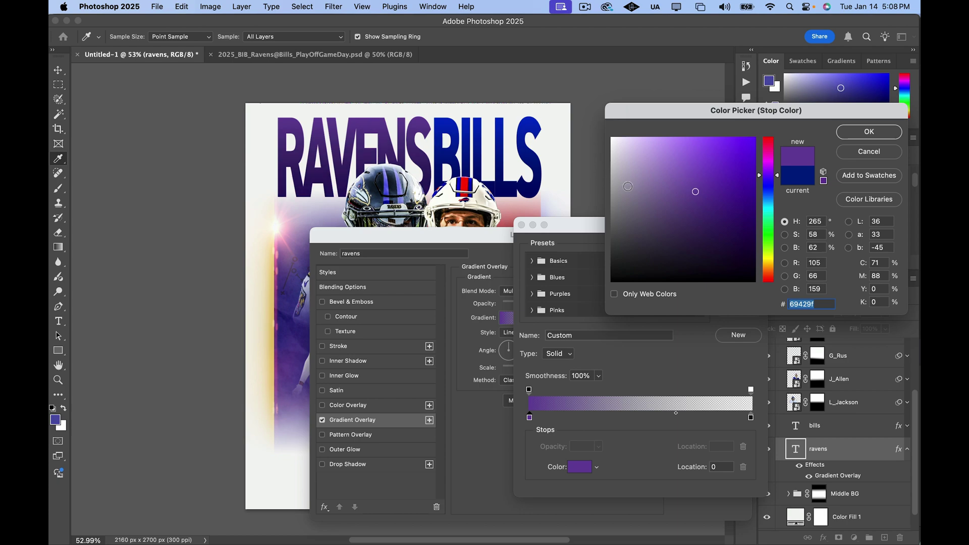
{"action": "left_click", "coordinate": [696, 214]}
{"action": "left_click_drag", "start_coordinate": [696, 213], "coordinate": [699, 225]}
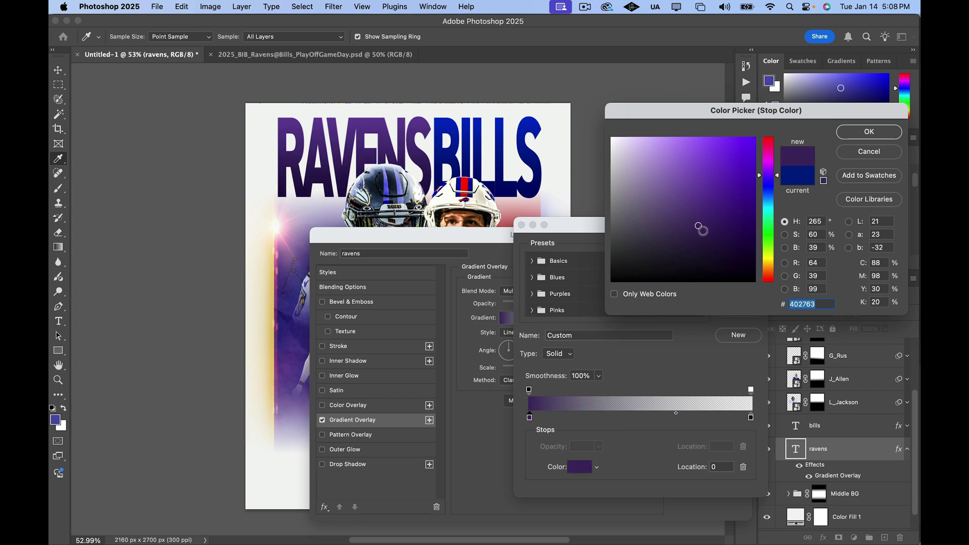
{"action": "left_click", "coordinate": [703, 231]}
{"action": "left_click", "coordinate": [868, 132]}
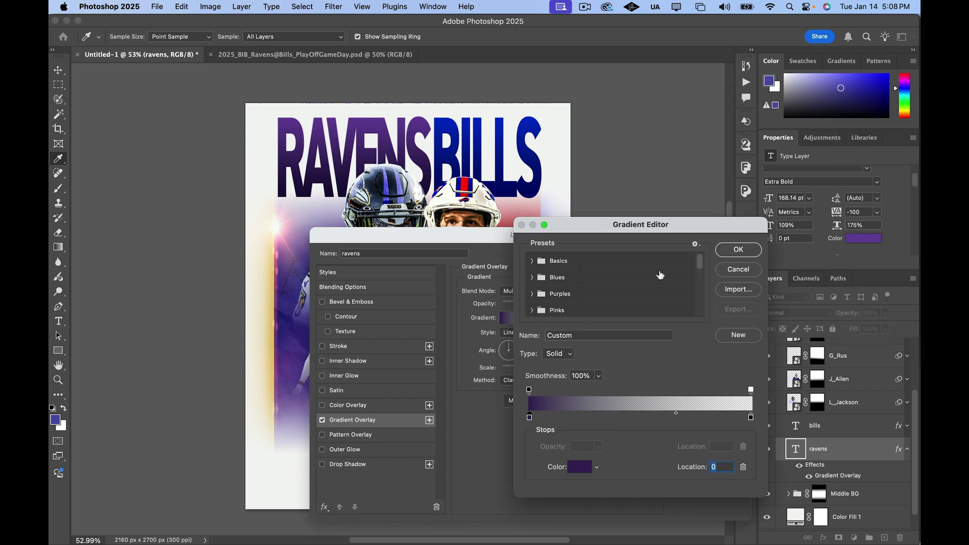
{"action": "left_click", "coordinate": [737, 249]}
{"action": "left_click", "coordinate": [737, 255]}
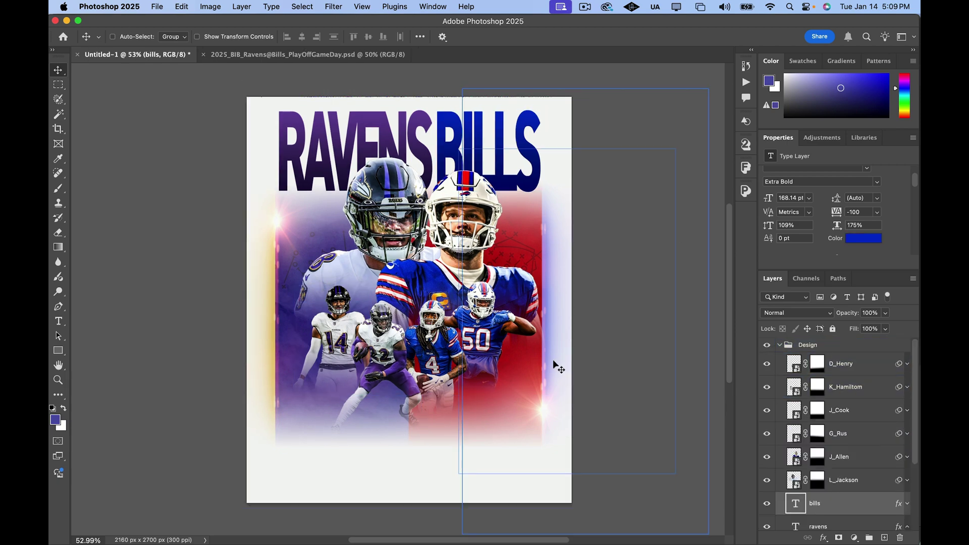
Step: Hide the Design group to view the reference poster beneath, and show the group again
{"action": "left_click", "coordinate": [766, 347]}
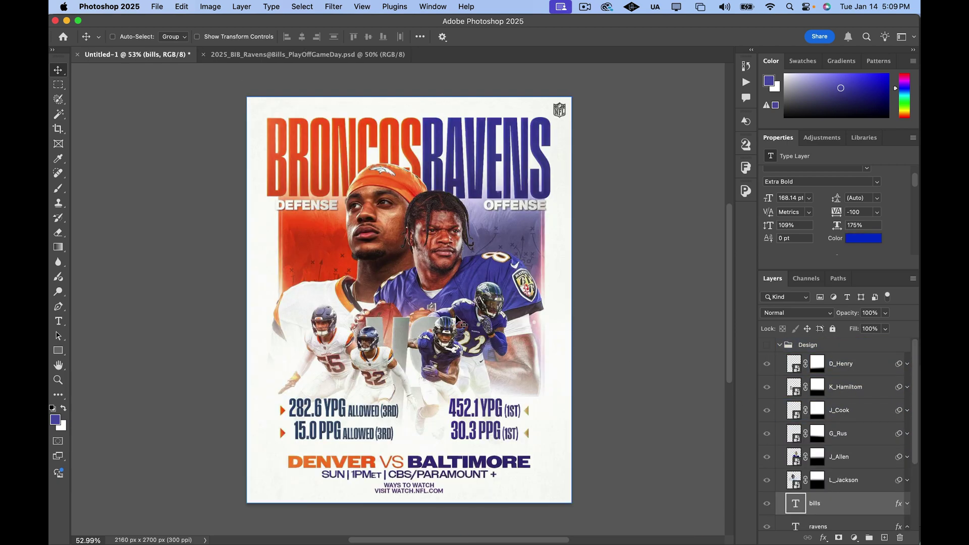
{"action": "left_click", "coordinate": [766, 344]}
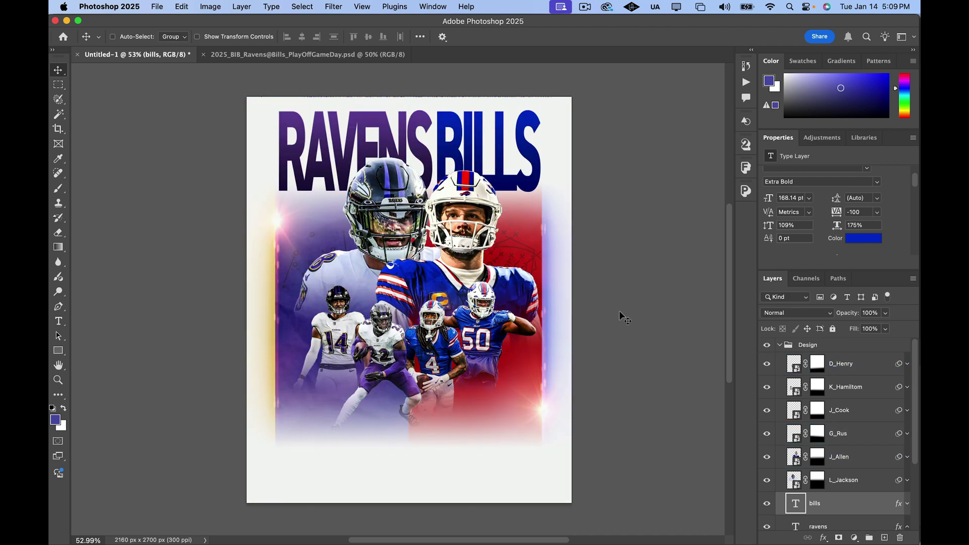
{"action": "key", "text": "t"}
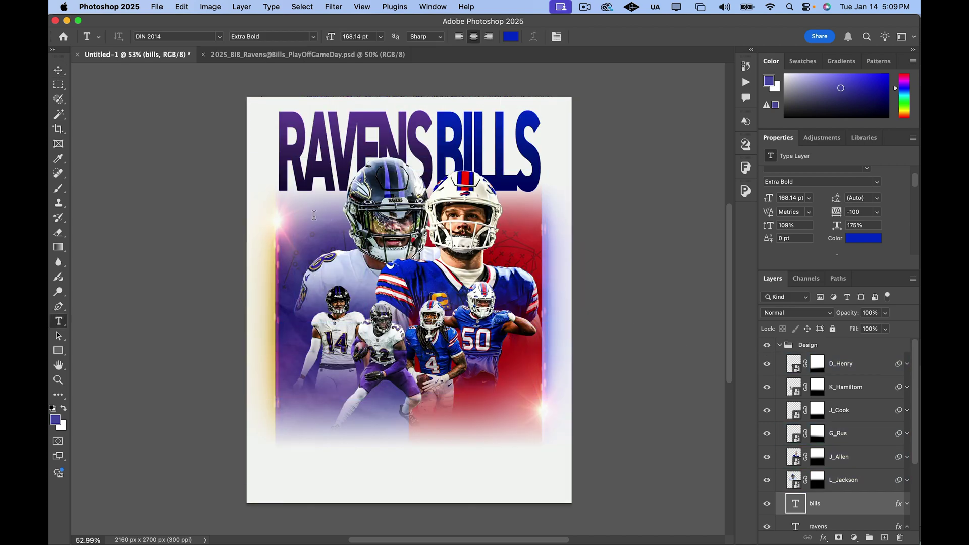
{"action": "left_click", "coordinate": [310, 222]}
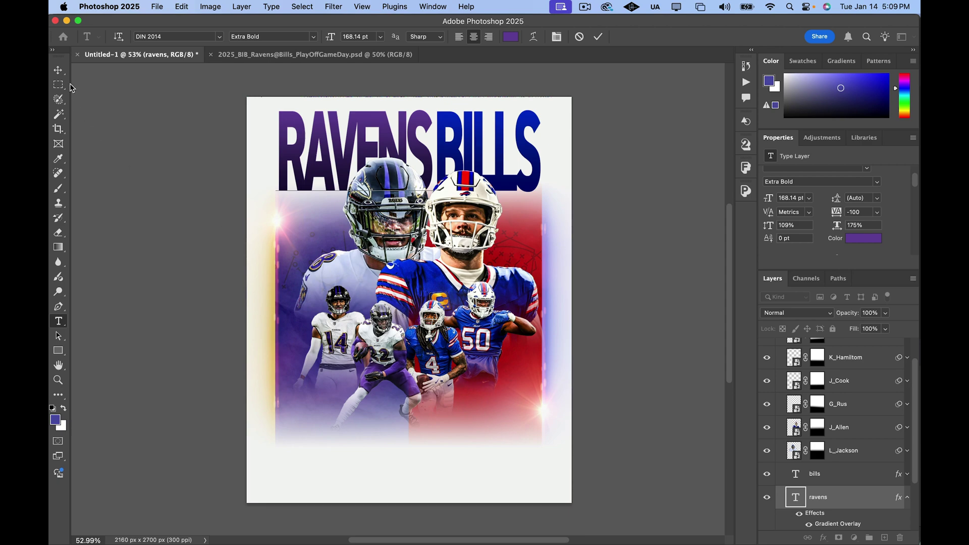
{"action": "left_click", "coordinate": [58, 69]}
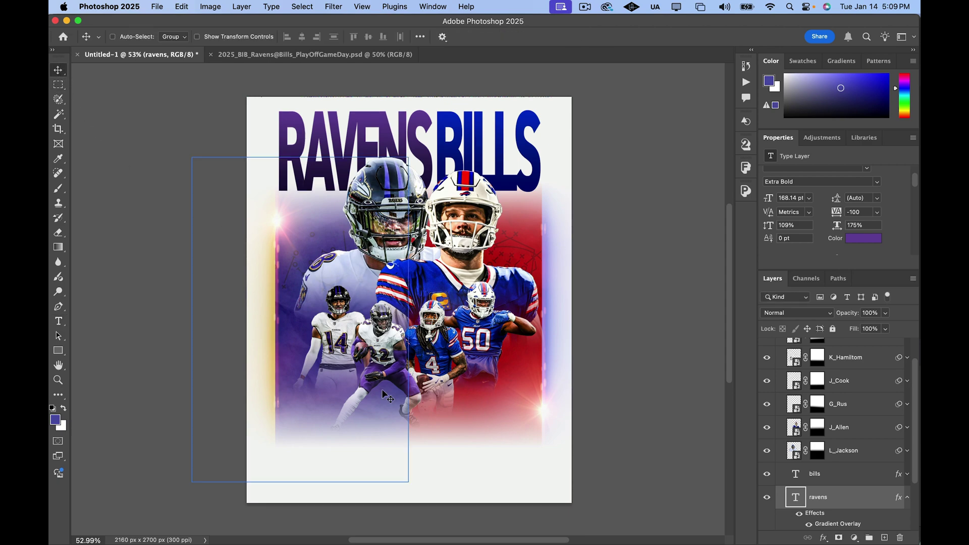
Step: Add a VS text layer in the blank area below the players and set its vertical scale to 202%
{"action": "key", "text": "t"}
{"action": "left_click", "coordinate": [464, 479]}
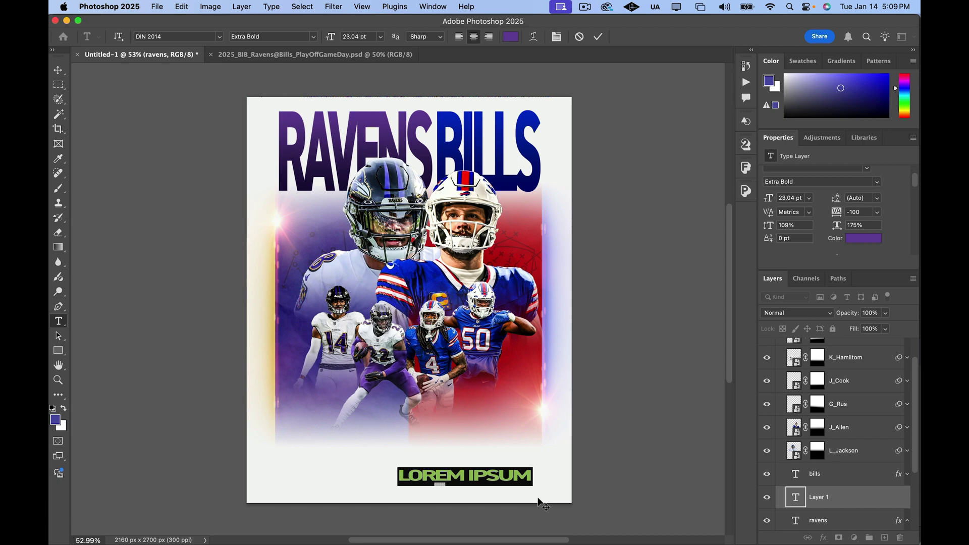
{"action": "type", "text": "VS"}
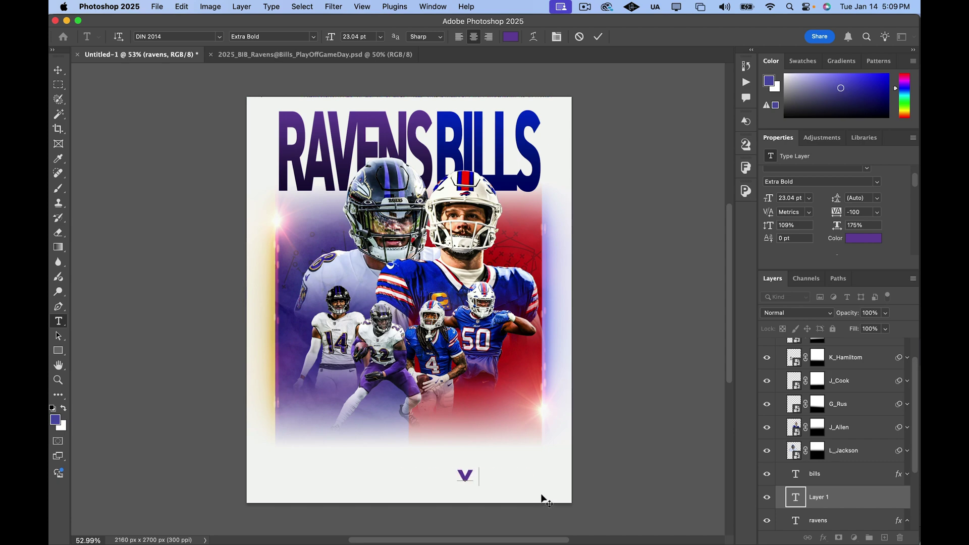
{"action": "left_click", "coordinate": [58, 70]}
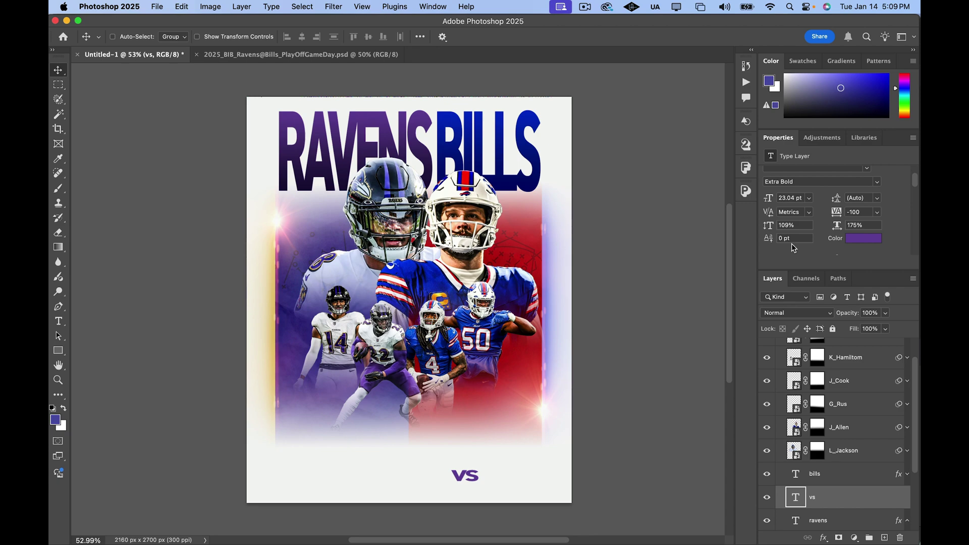
{"action": "left_click_drag", "start_coordinate": [768, 225], "coordinate": [822, 217]}
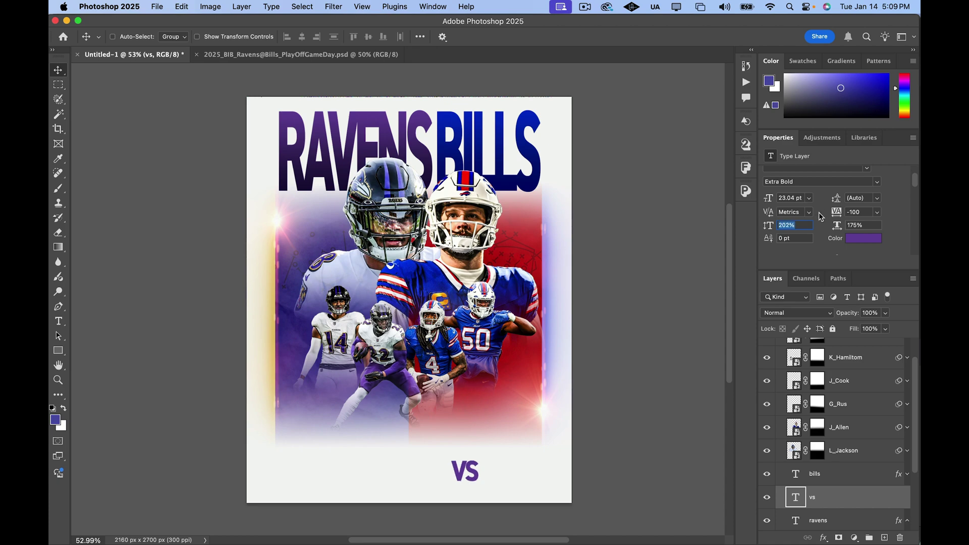
Step: Scale the VS text up to about 387% and move it to the middle of the poster over the players
{"action": "key", "text": "ctrl+t"}
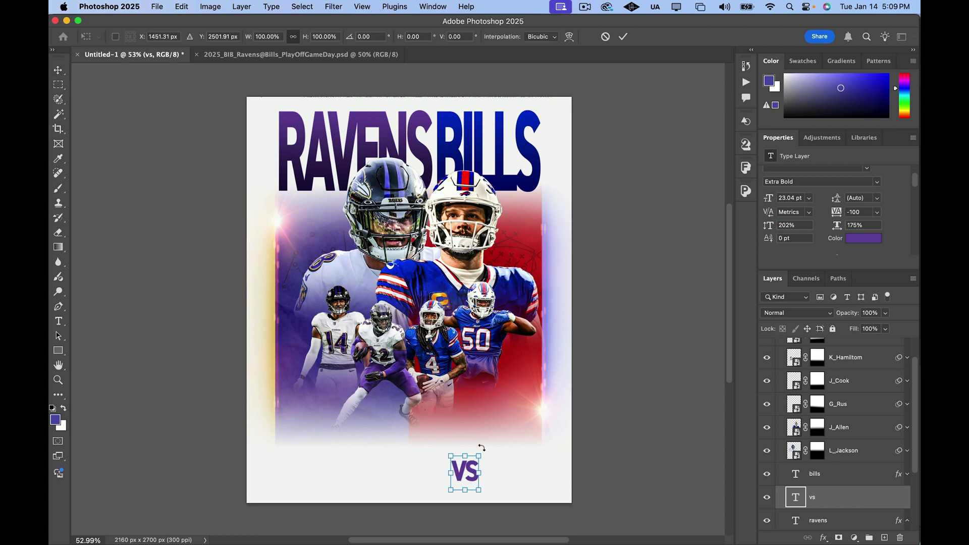
{"action": "left_click_drag", "start_coordinate": [479, 453], "coordinate": [559, 358]}
{"action": "left_click_drag", "start_coordinate": [517, 400], "coordinate": [426, 308]}
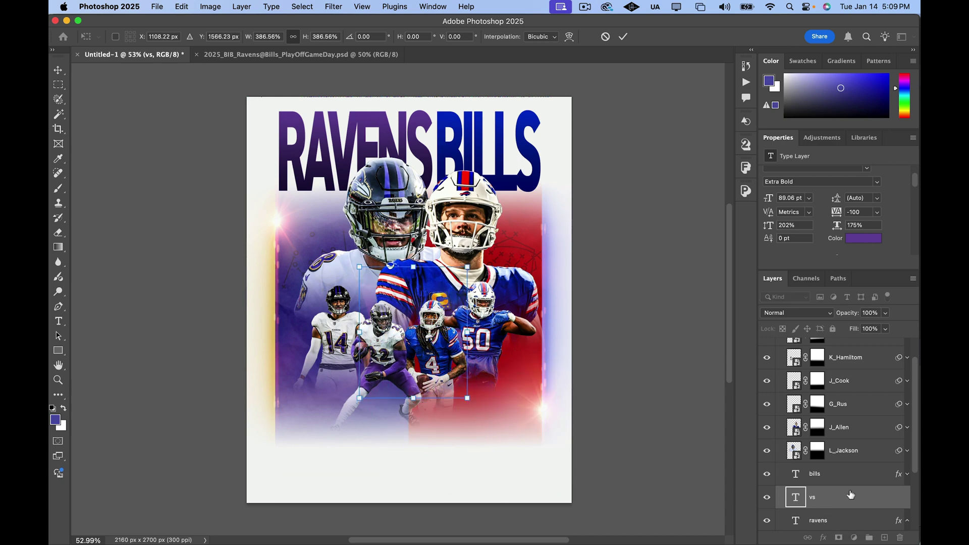
Step: Reorder the vs layer so it sits behind the small players but in front of the two large ones, and shift it slightly left
{"action": "left_click_drag", "start_coordinate": [850, 494], "coordinate": [861, 414]}
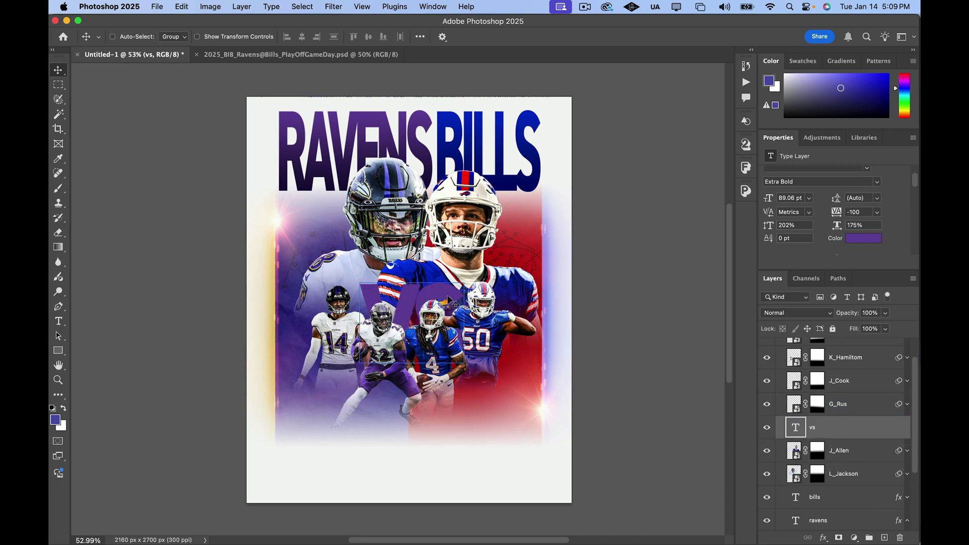
{"action": "left_click_drag", "start_coordinate": [448, 297], "coordinate": [436, 296]}
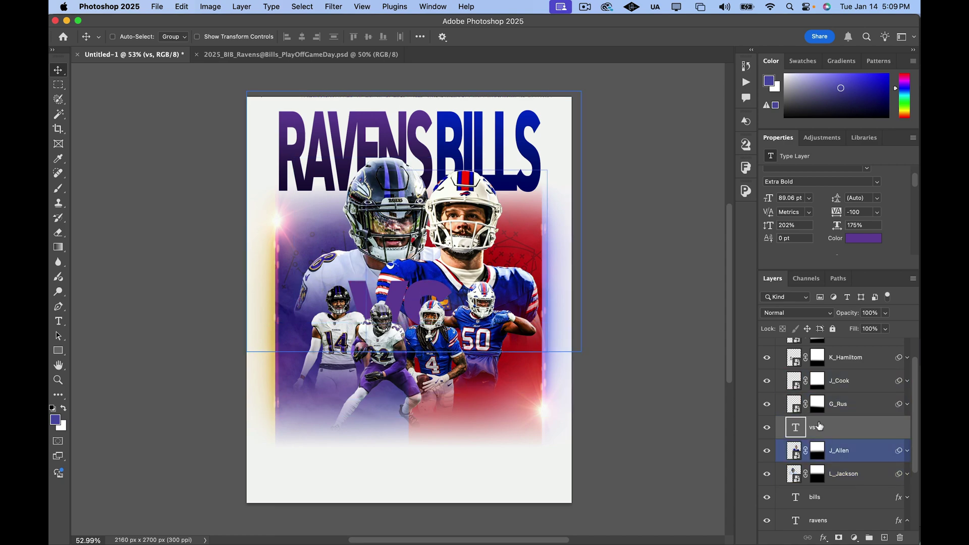
Step: Change the VS text color to light gray c4c3c6
{"action": "left_click", "coordinate": [819, 426]}
{"action": "left_click", "coordinate": [863, 238]}
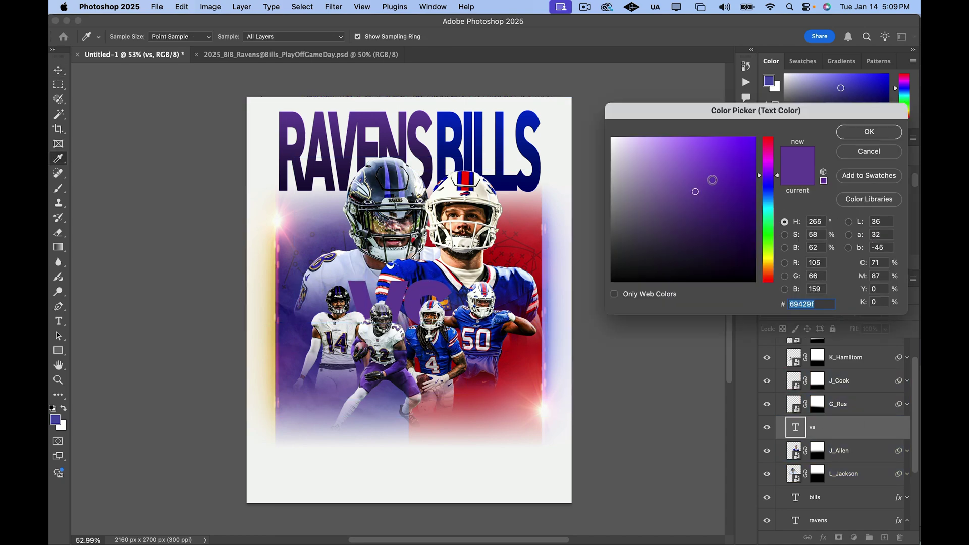
{"action": "mouse_move", "coordinate": [712, 180]}
{"action": "left_mouse_down"}
{"action": "mouse_move", "coordinate": [610, 223]}
{"action": "mouse_move", "coordinate": [613, 169]}
{"action": "left_mouse_up"}
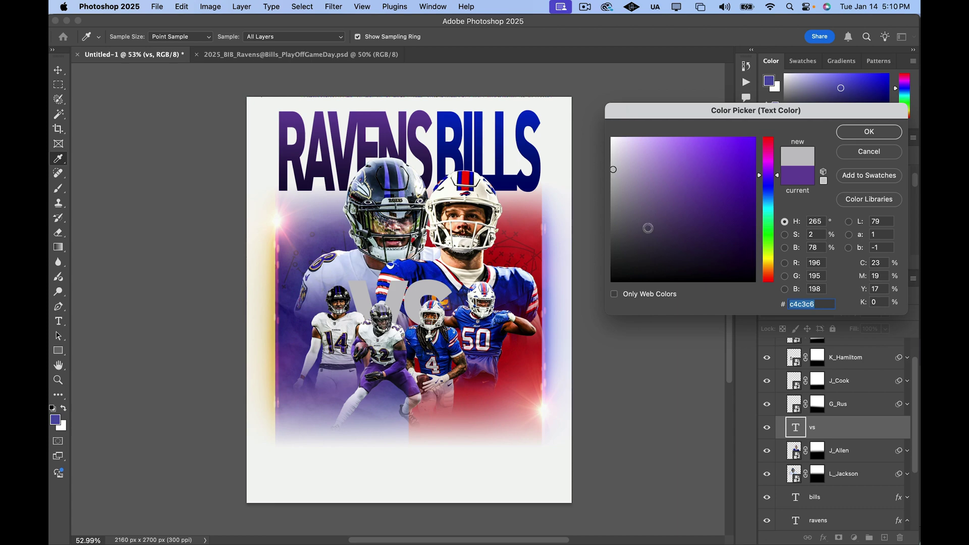
{"action": "left_click", "coordinate": [865, 134]}
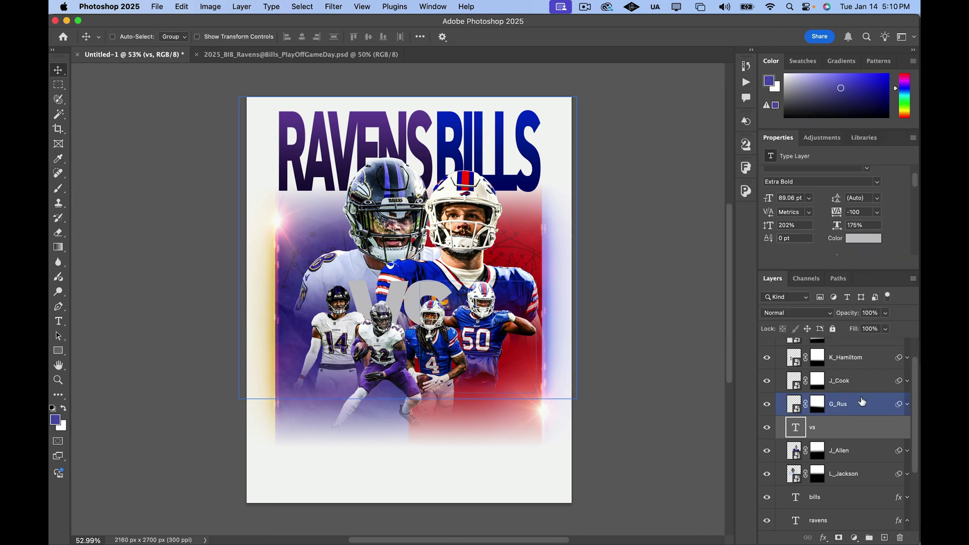
Step: Add a Multiply Gradient Overlay to the vs layer, keeping the VS lettering in view
{"action": "double_click", "coordinate": [899, 431]}
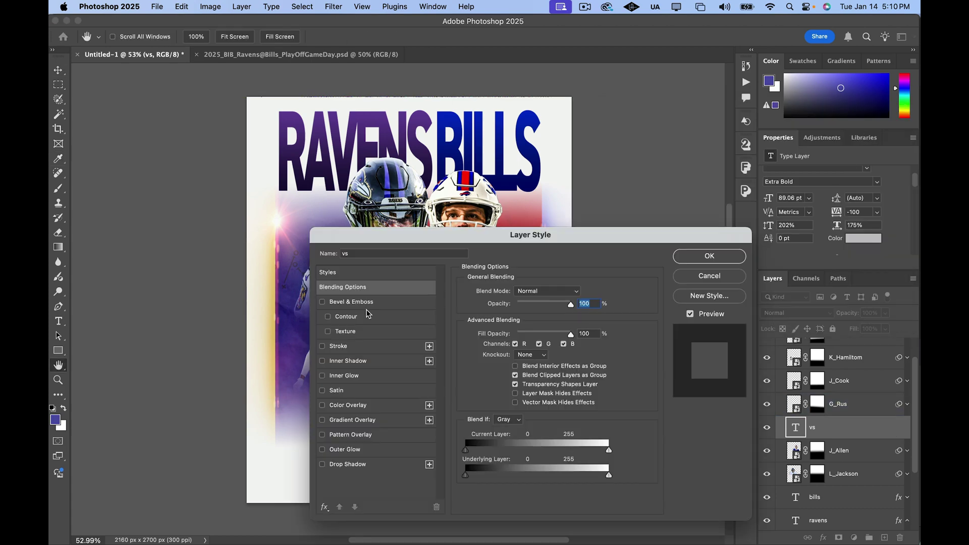
{"action": "left_click", "coordinate": [367, 422]}
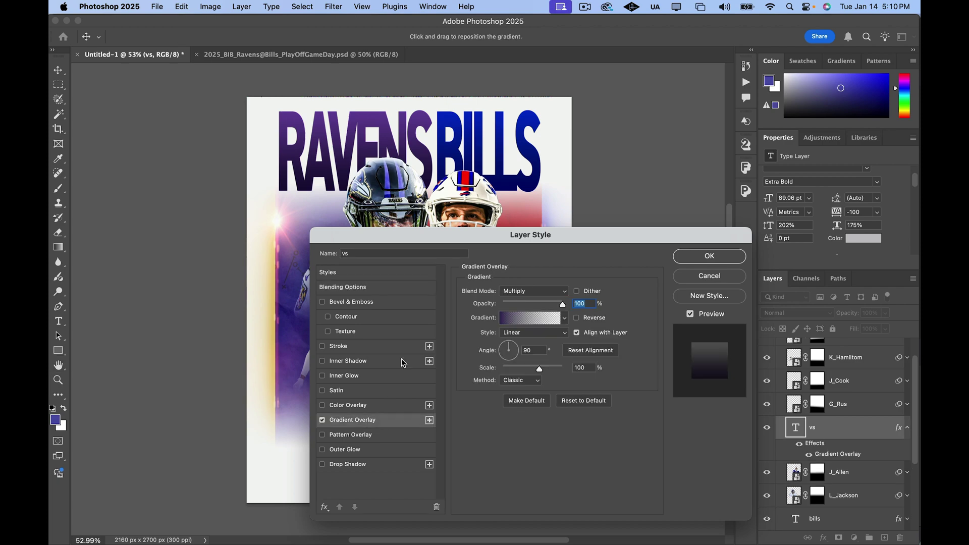
{"action": "left_click_drag", "start_coordinate": [454, 250], "coordinate": [657, 142]}
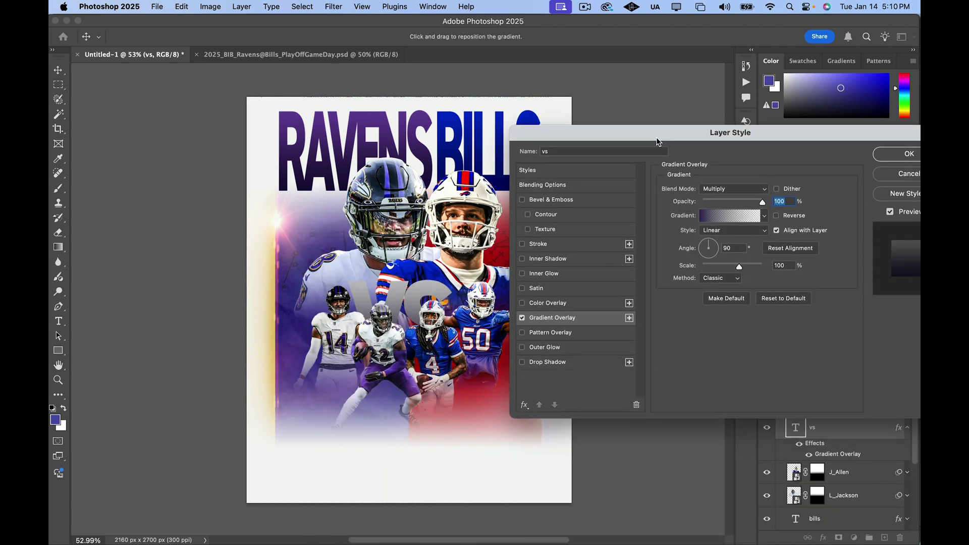
Step: Set the vs overlay gradient's starting color stop to a darker shade of the gray sampled from the VS lettering
{"action": "left_click", "coordinate": [731, 217]}
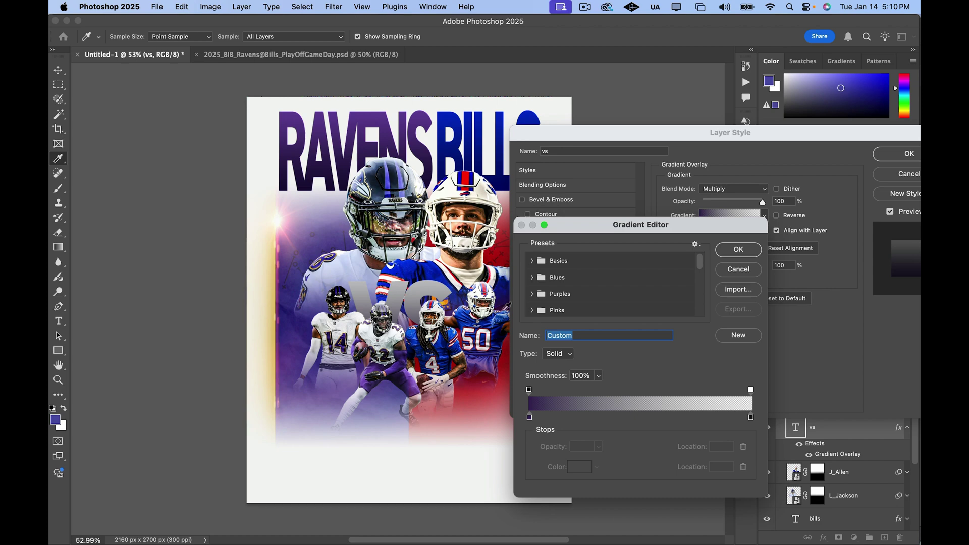
{"action": "left_click", "coordinate": [529, 418]}
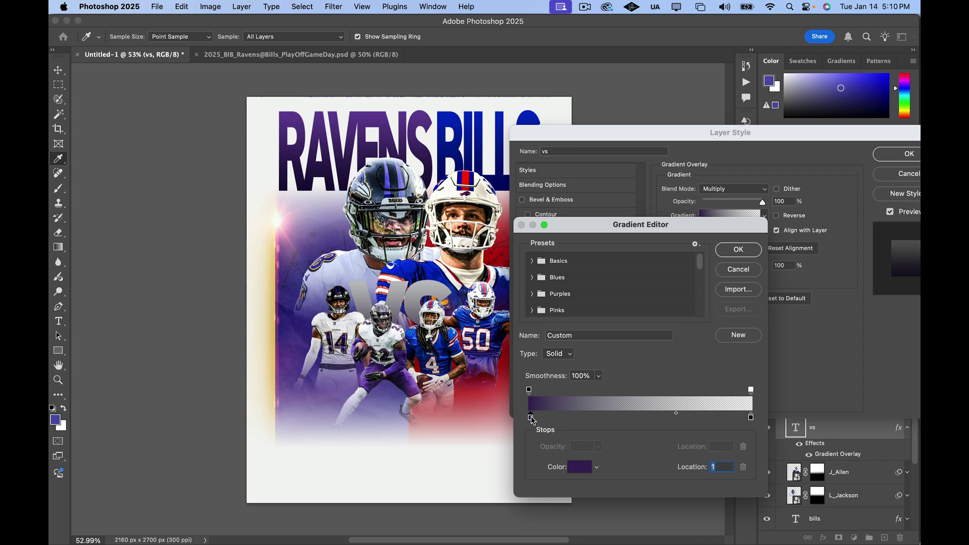
{"action": "left_click", "coordinate": [573, 467]}
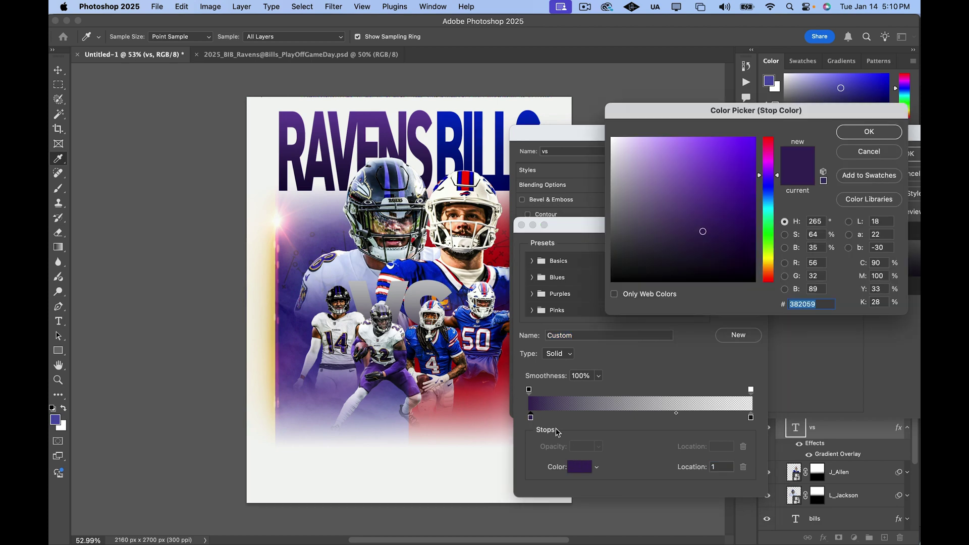
{"action": "left_click", "coordinate": [423, 282]}
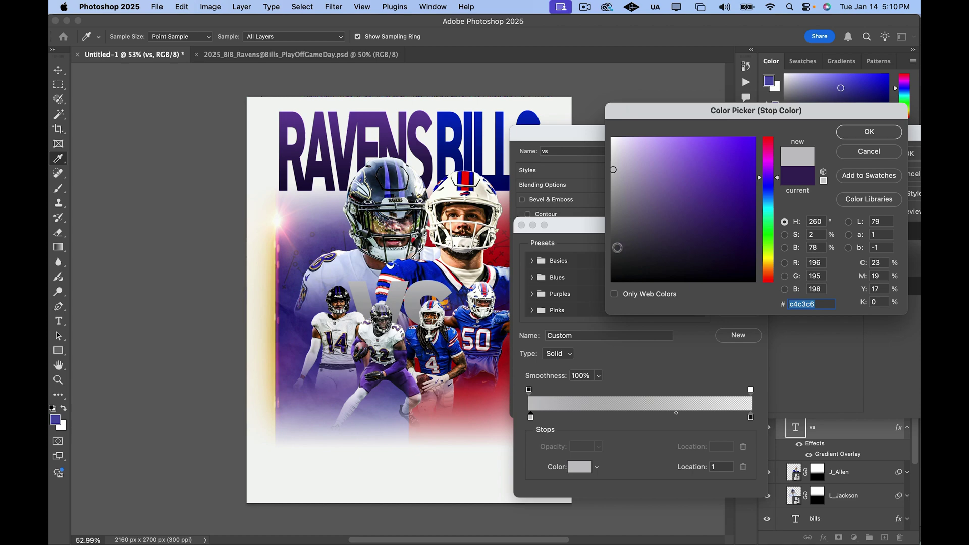
{"action": "left_click_drag", "start_coordinate": [613, 231], "coordinate": [613, 260]}
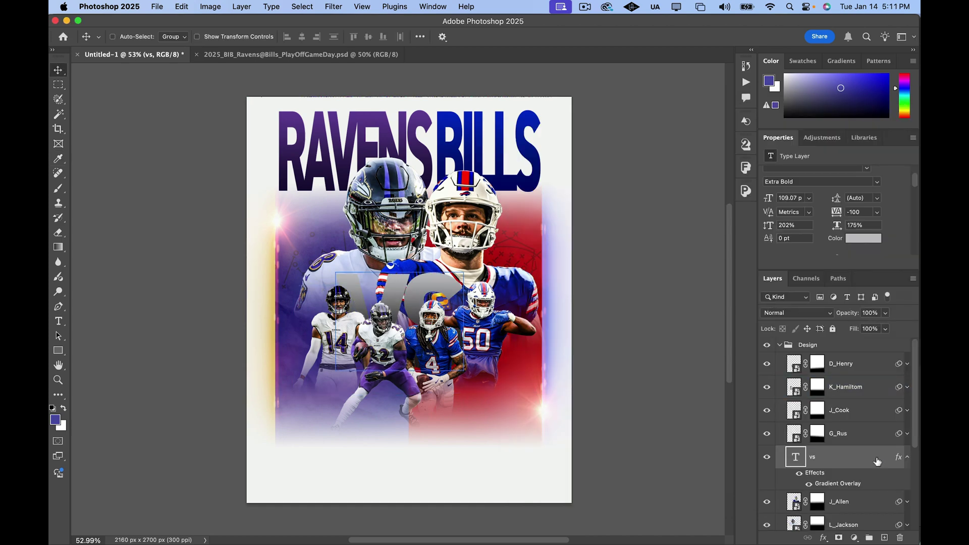
Step: Add a smooth Inner Bevel with the Bevel & Emboss effect to the vs layer
{"action": "double_click", "coordinate": [889, 456]}
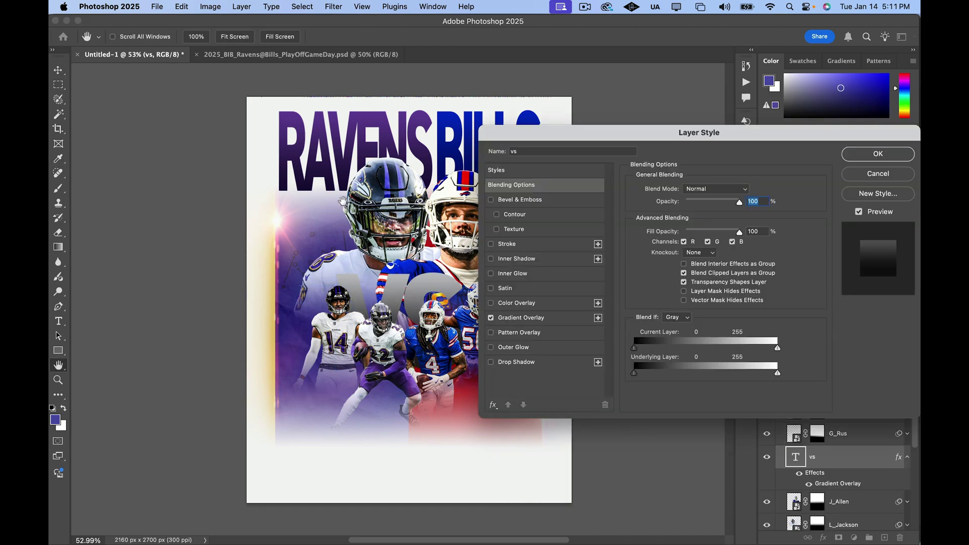
{"action": "left_click", "coordinate": [539, 201]}
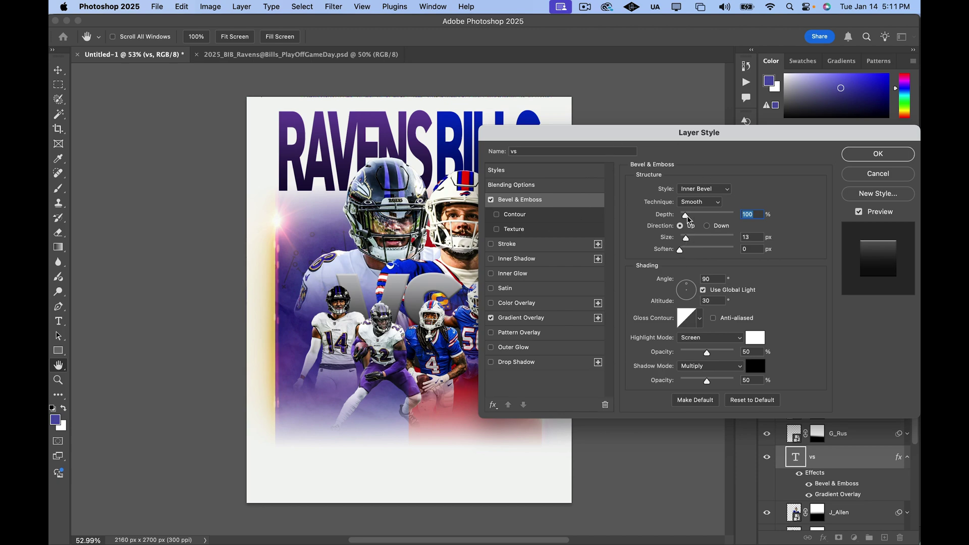
{"action": "left_click_drag", "start_coordinate": [687, 216], "coordinate": [688, 240]}
{"action": "left_click", "coordinate": [877, 154]}
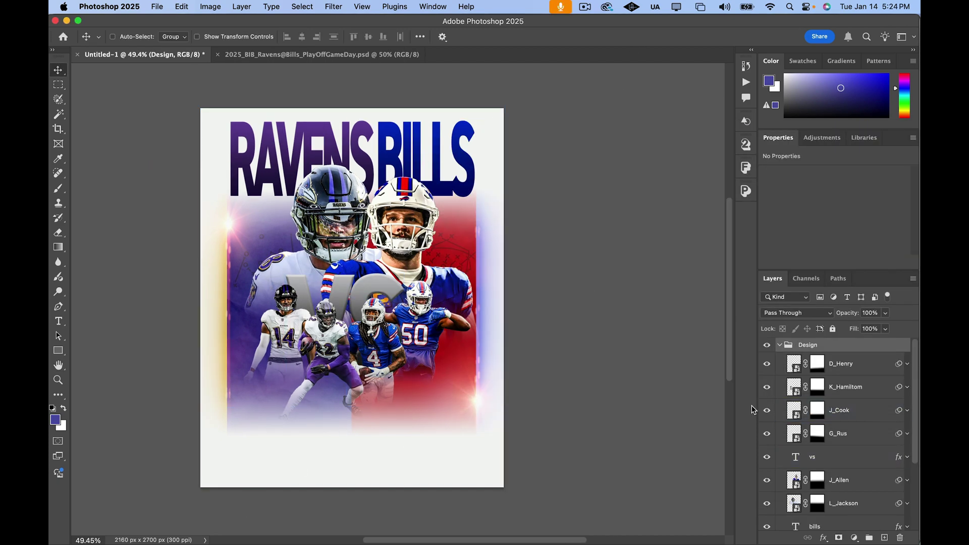
Step: Hide the Design group to reveal the reference poster and add a Lorem Ipsum text layer above the group
{"action": "left_click", "coordinate": [767, 345]}
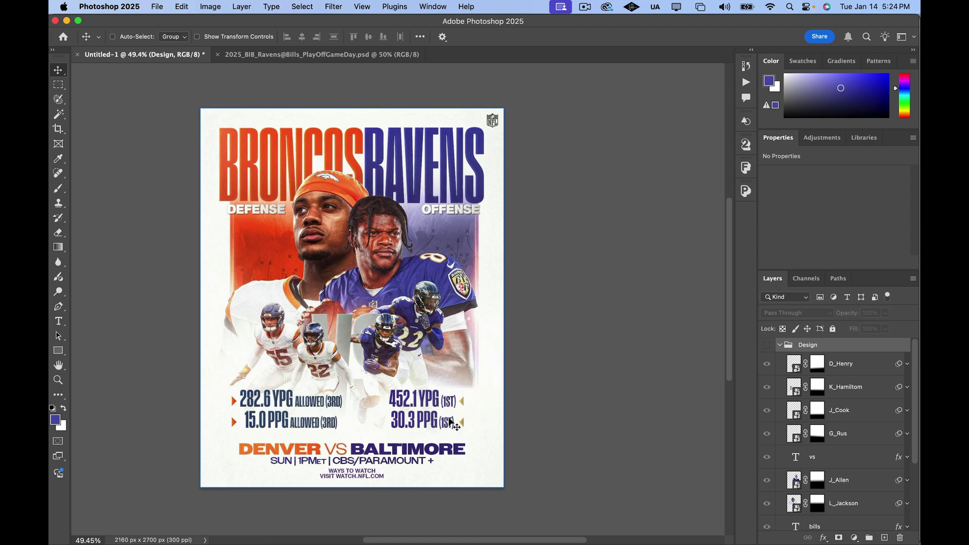
{"action": "left_click", "coordinate": [766, 346]}
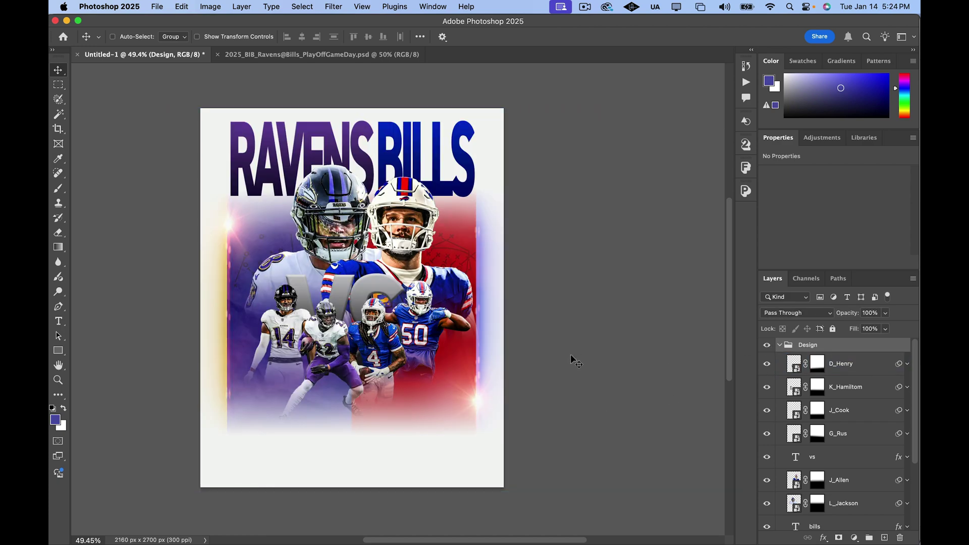
{"action": "left_click", "coordinate": [841, 363]}
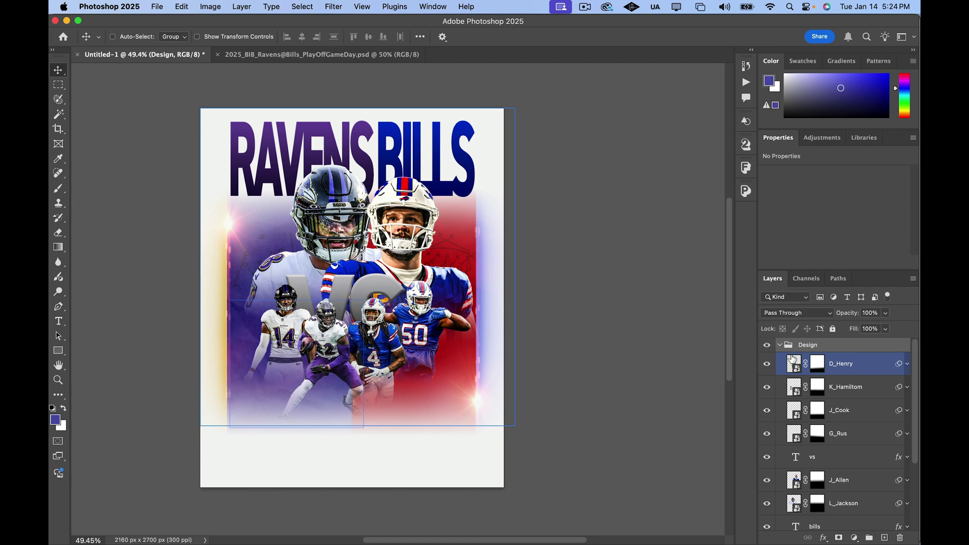
{"action": "key", "text": "t"}
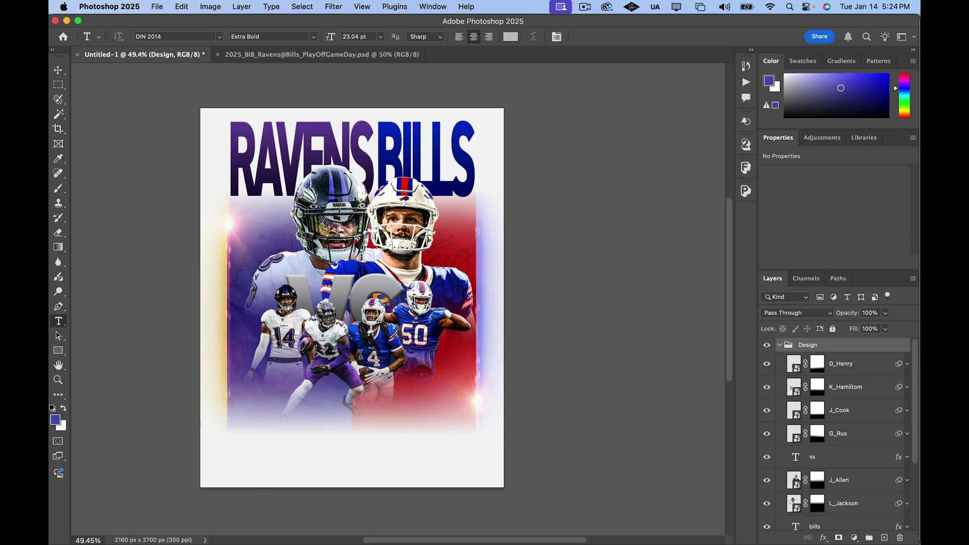
{"action": "left_click", "coordinate": [768, 348]}
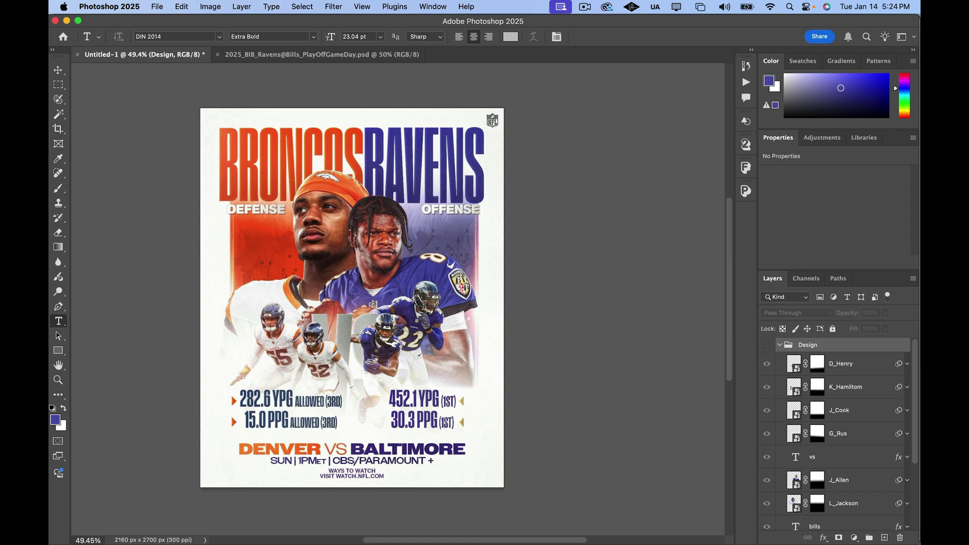
{"action": "left_click", "coordinate": [385, 283]}
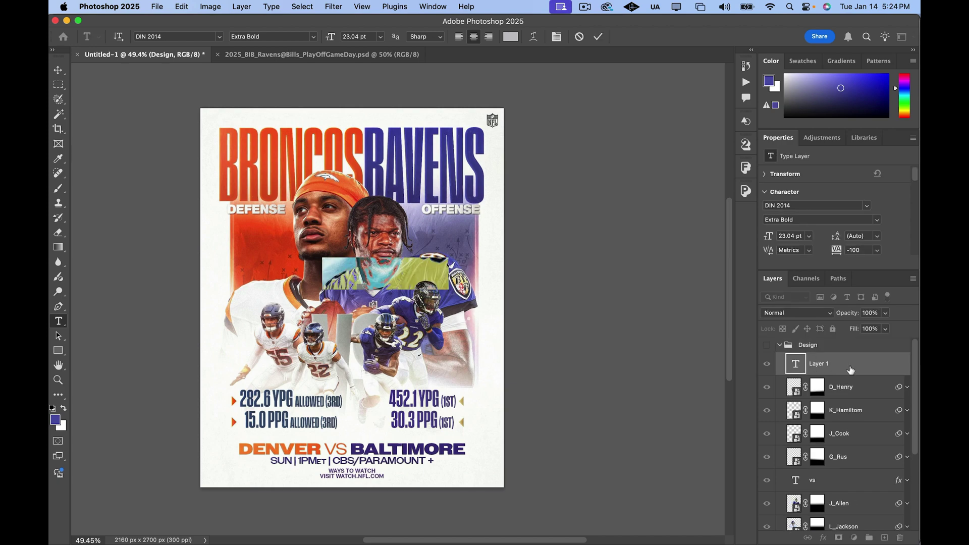
{"action": "left_click_drag", "start_coordinate": [851, 369], "coordinate": [853, 342]}
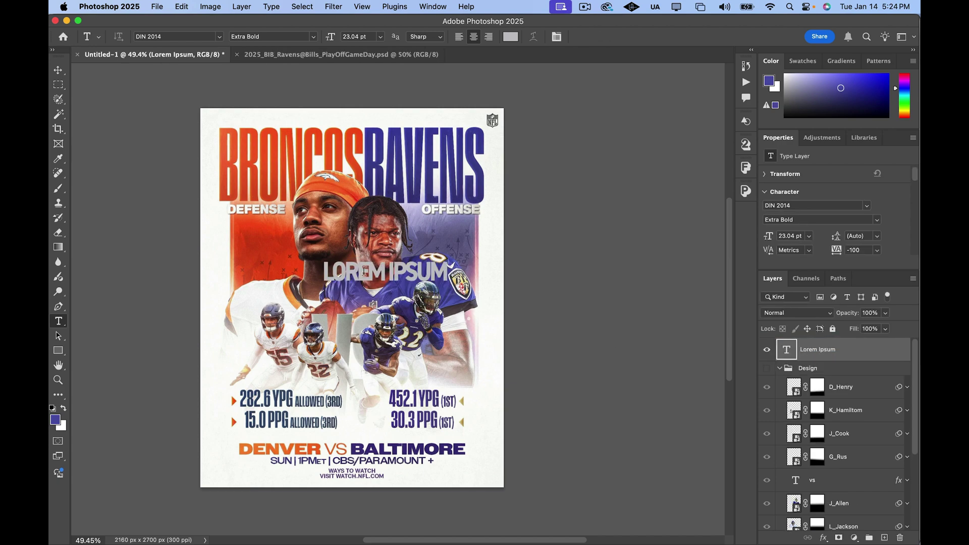
Step: Move the Lorem Ipsum text down over the offense stats and color it 434399, sampled from the Ravens player's jersey
{"action": "key", "text": "v"}
{"action": "left_click_drag", "start_coordinate": [379, 271], "coordinate": [401, 407]}
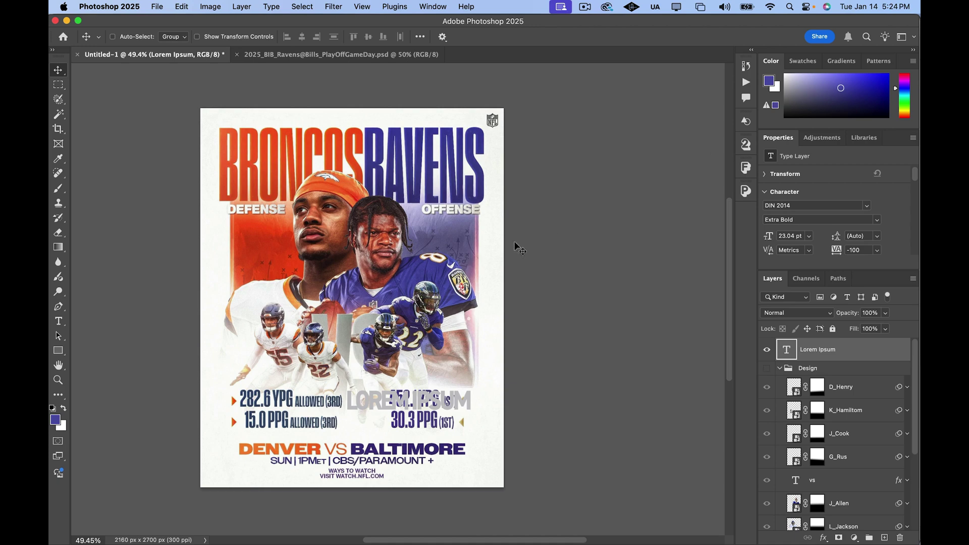
{"action": "key", "text": "i"}
{"action": "left_click", "coordinate": [418, 258]}
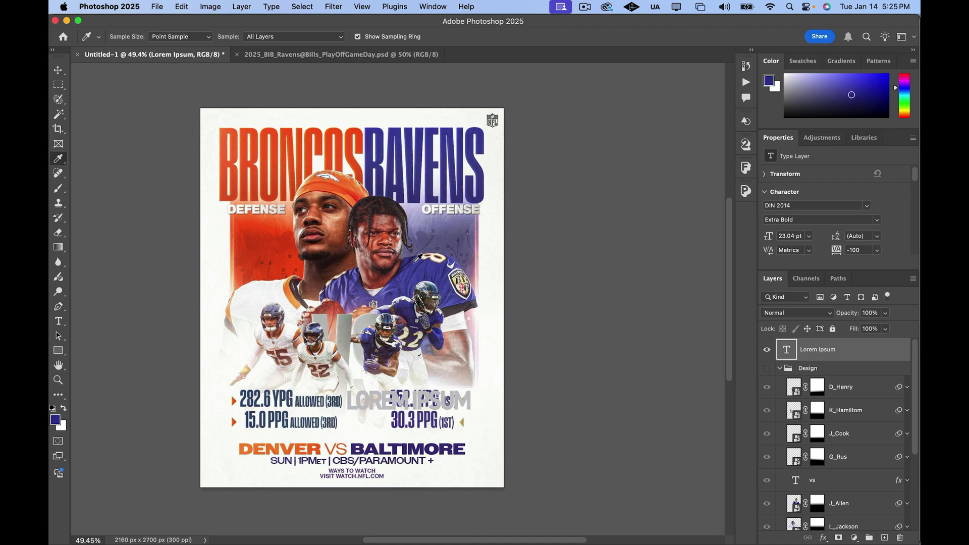
{"action": "key", "text": "v"}
{"action": "scroll", "coordinate": [886, 240], "scroll_direction": "down", "scroll_amount": 3}
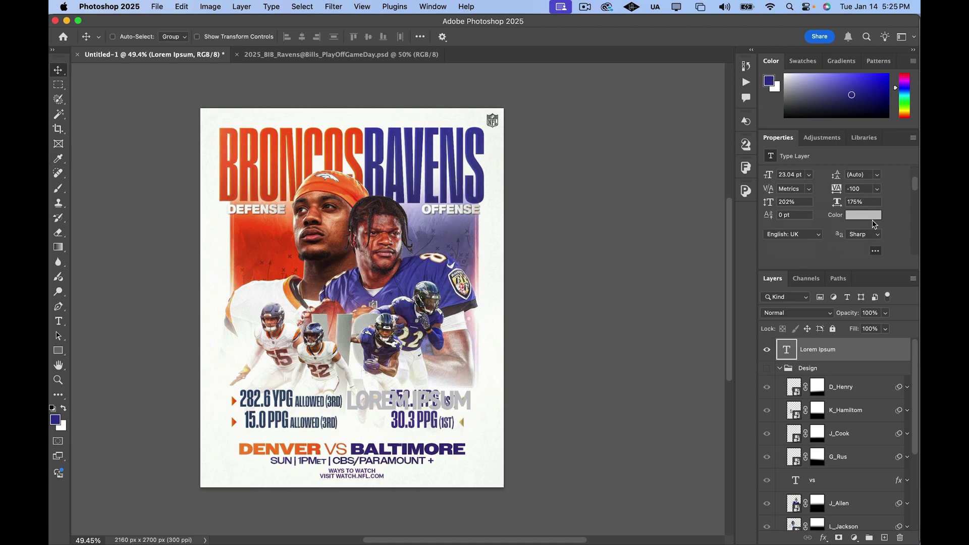
{"action": "left_click", "coordinate": [871, 221]}
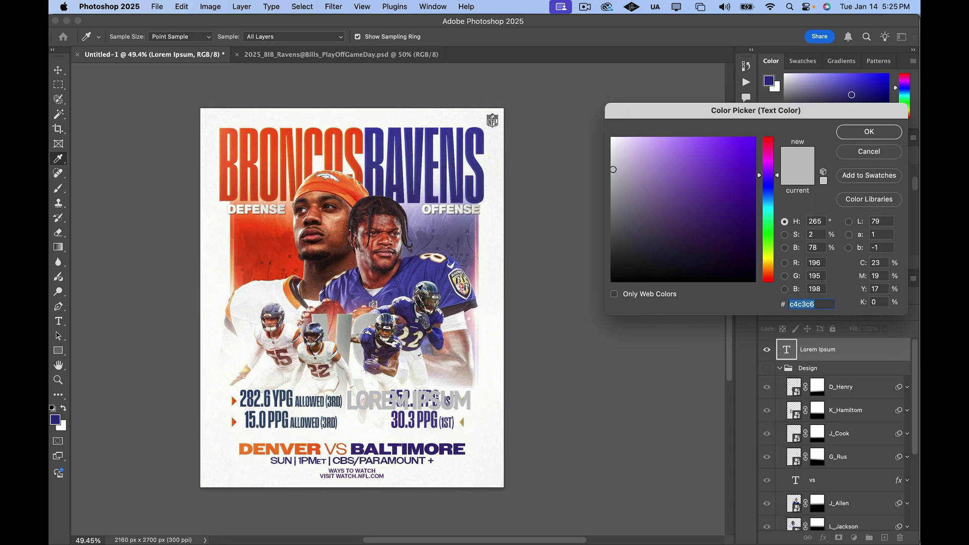
{"action": "left_click", "coordinate": [416, 267]}
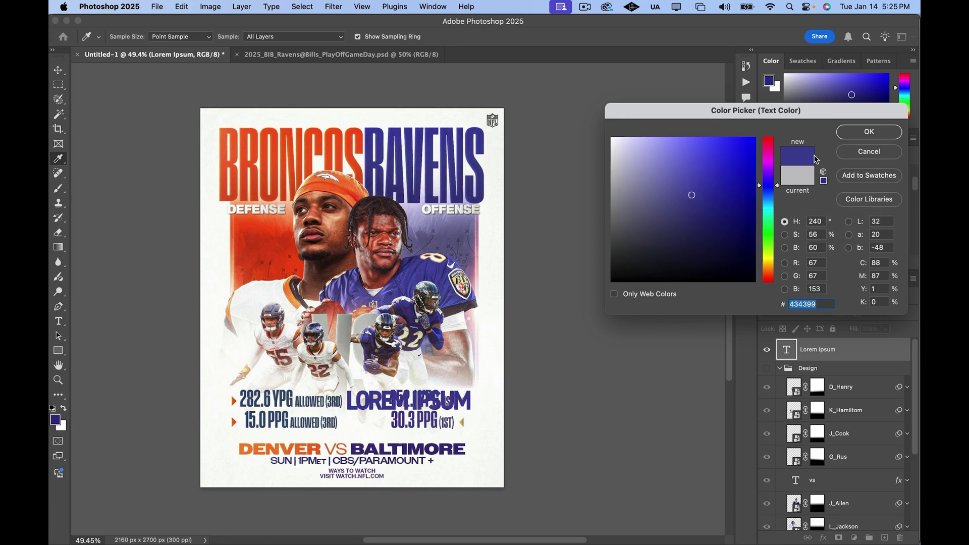
{"action": "left_click", "coordinate": [852, 132]}
Step: Set the Lorem Ipsum text's font style to Bold
{"action": "scroll", "coordinate": [451, 349], "scroll_direction": "up", "scroll_amount": 3}
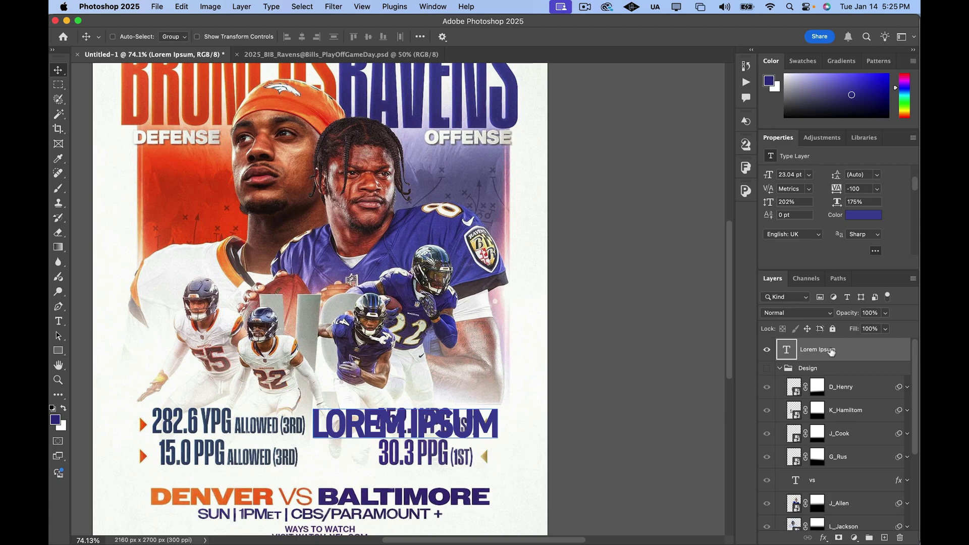
{"action": "scroll", "coordinate": [843, 333], "scroll_direction": "up", "scroll_amount": 4}
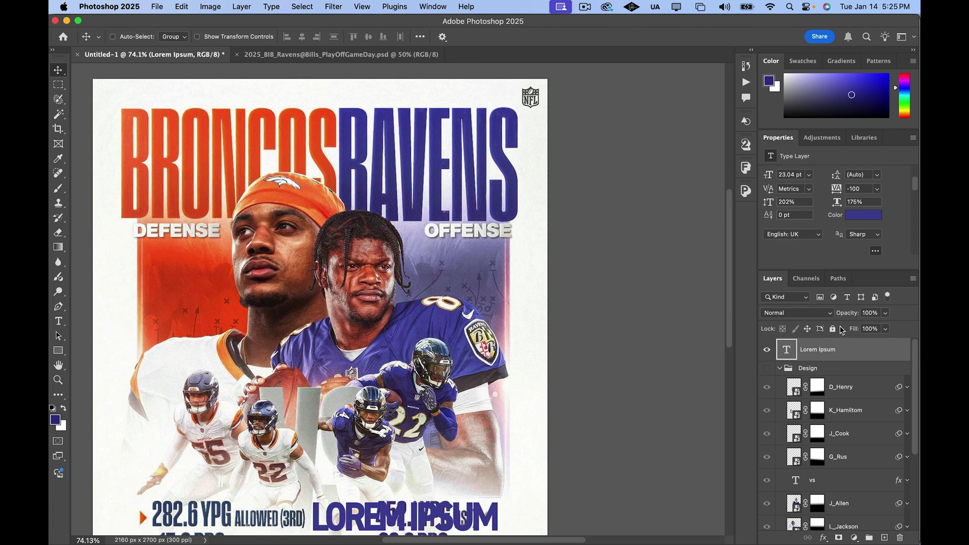
{"action": "scroll", "coordinate": [569, 370], "scroll_direction": "down", "scroll_amount": 6}
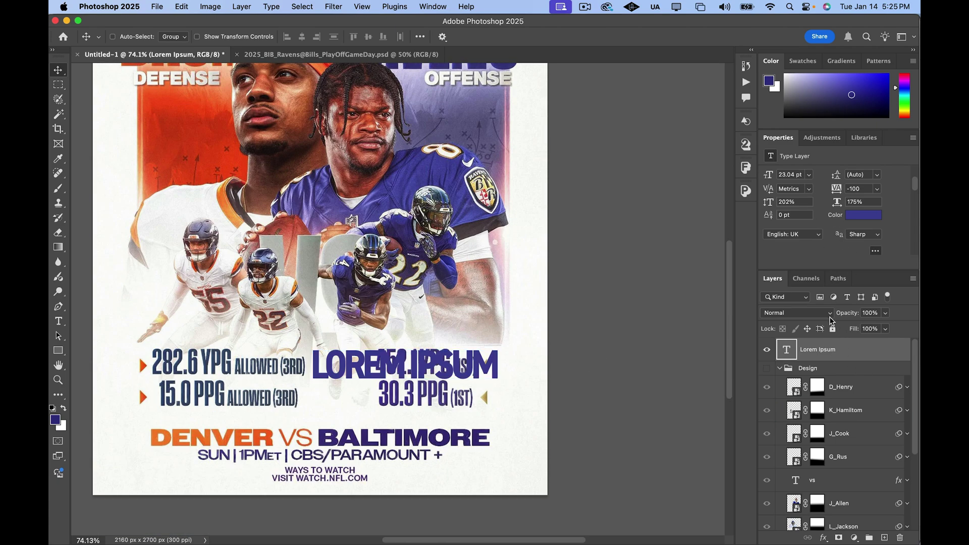
{"action": "scroll", "coordinate": [822, 199], "scroll_direction": "up", "scroll_amount": 3}
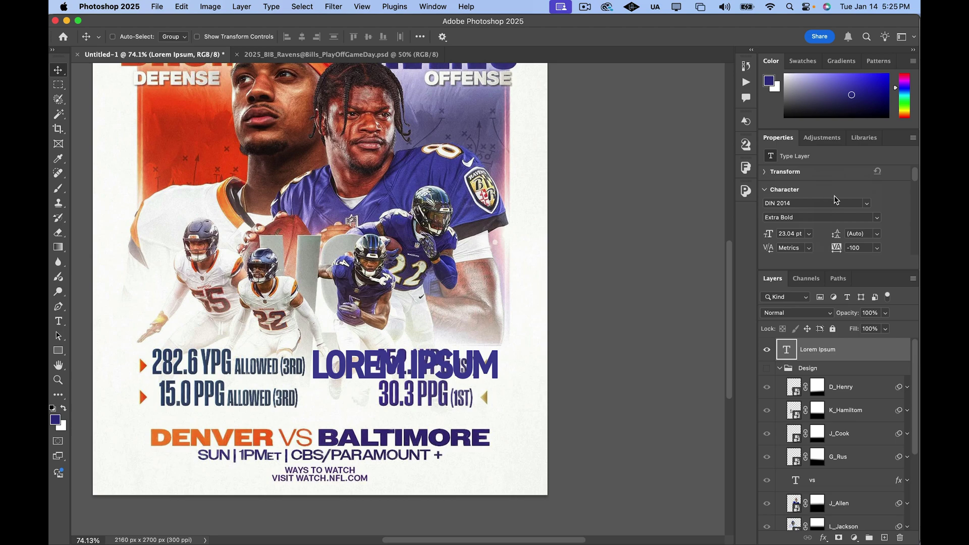
{"action": "left_click", "coordinate": [876, 218]}
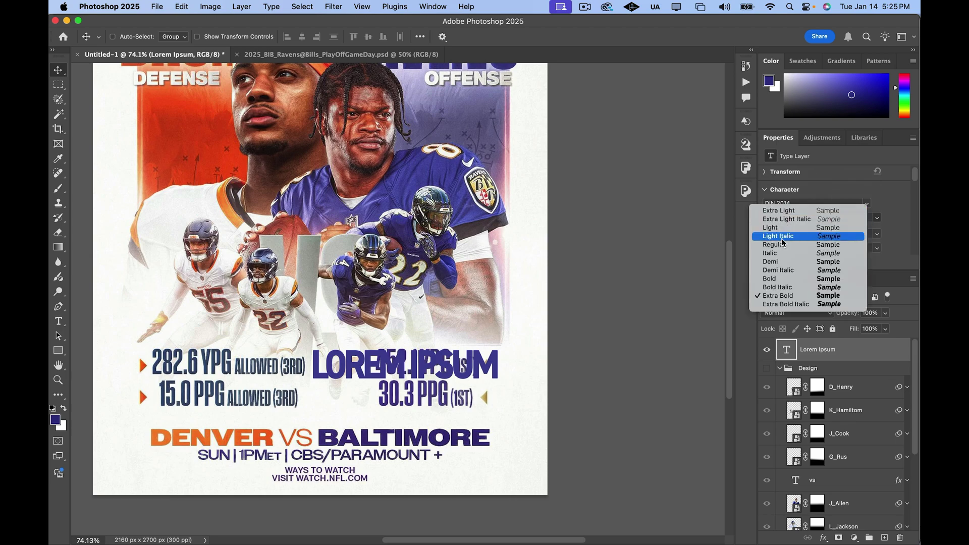
{"action": "left_click", "coordinate": [775, 278]}
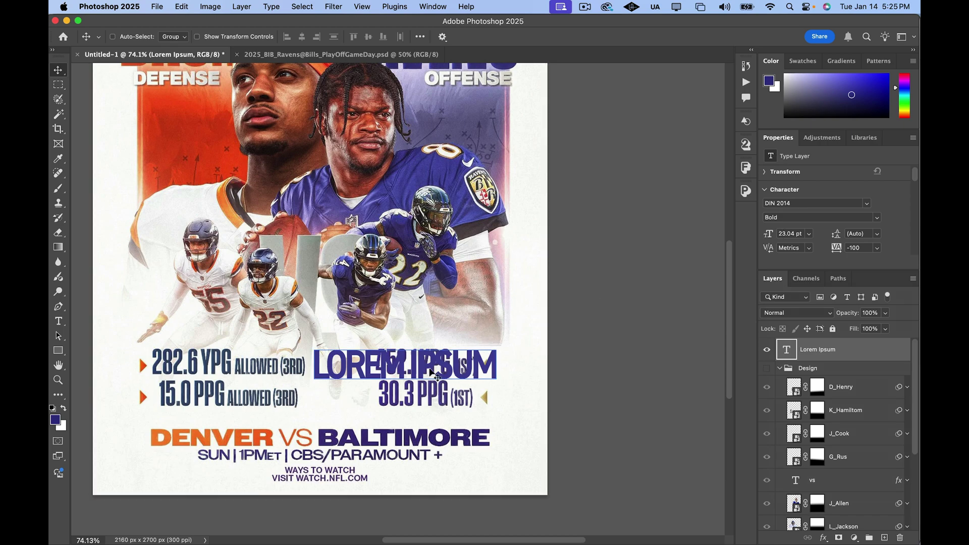
Step: Scale the Lorem Ipsum text down to about 18.93 pt and place it just above the reference's offense stats
{"action": "key", "text": "super+t"}
{"action": "left_click_drag", "start_coordinate": [313, 344], "coordinate": [281, 362]}
{"action": "left_click_drag", "start_coordinate": [276, 360], "coordinate": [277, 361]}
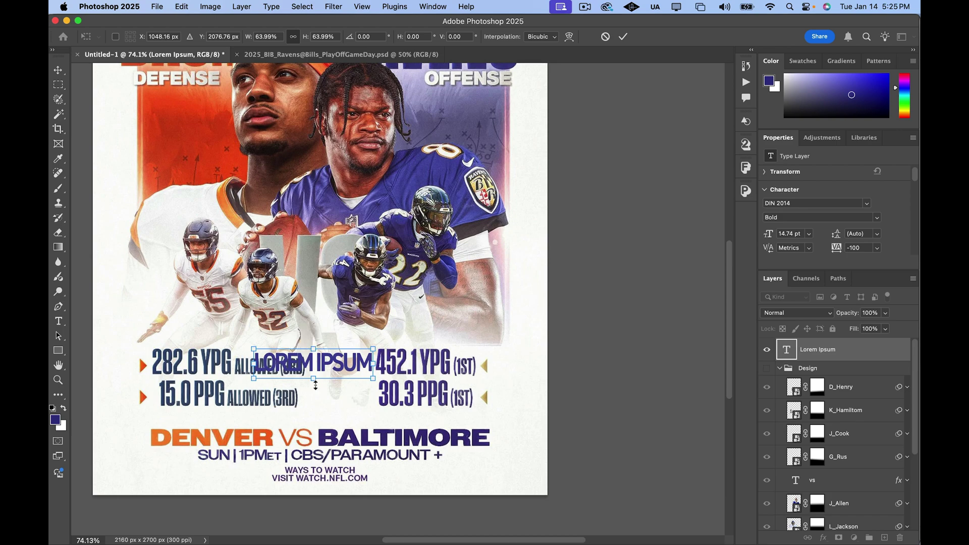
{"action": "left_click_drag", "start_coordinate": [373, 381], "coordinate": [488, 335]}
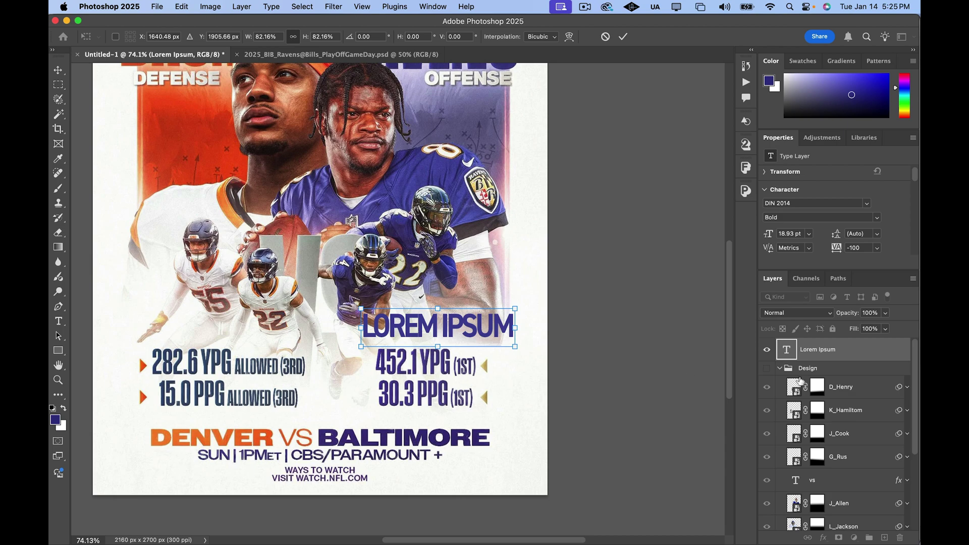
{"action": "key", "text": "Return"}
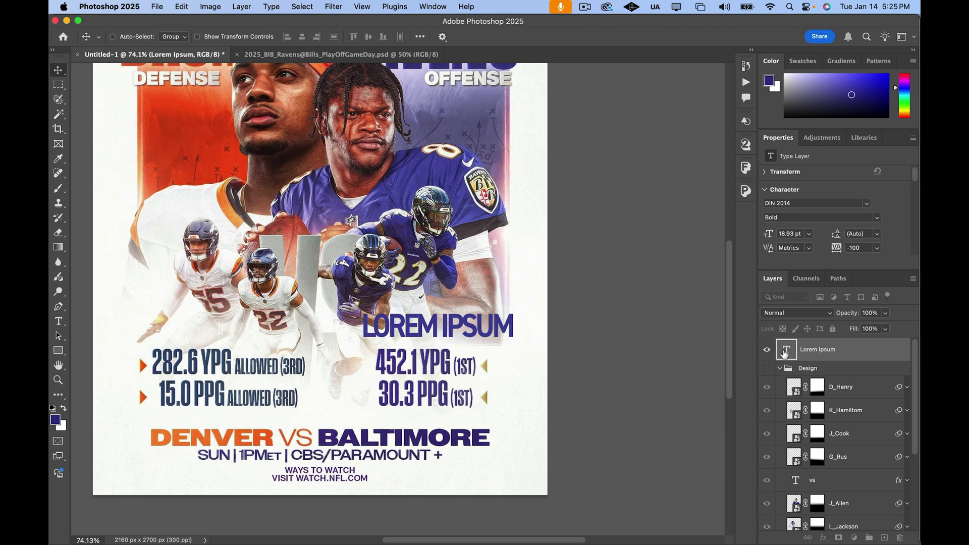
Step: Replace the Lorem Ipsum placeholder with the text 452.1 YPG
{"action": "double_click", "coordinate": [784, 351]}
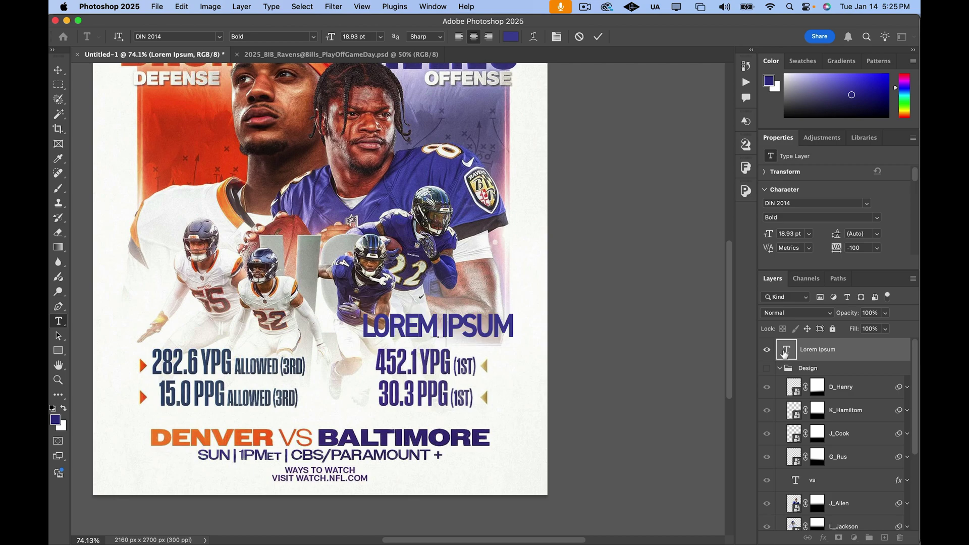
{"action": "type", "text": "452.1"}
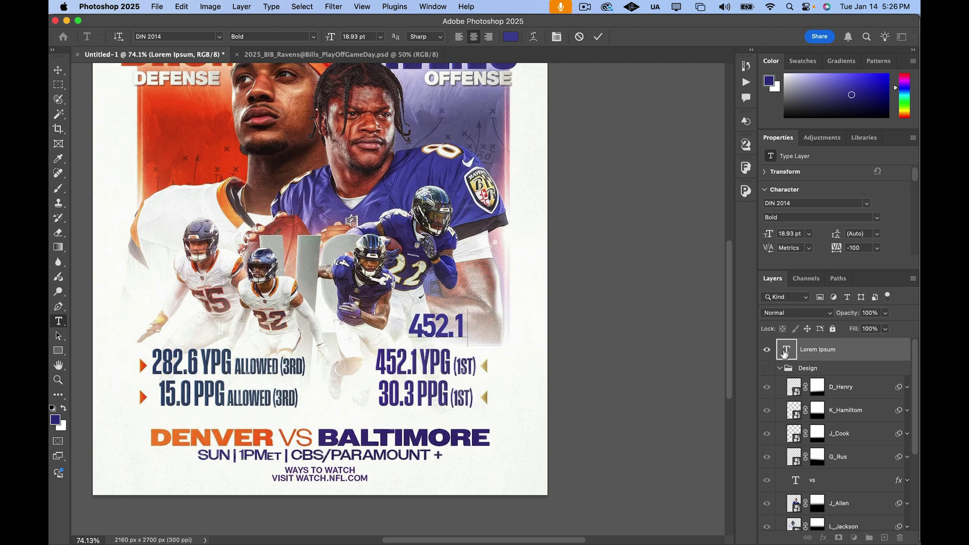
{"action": "key", "text": "Escape"}
{"action": "key", "text": "v"}
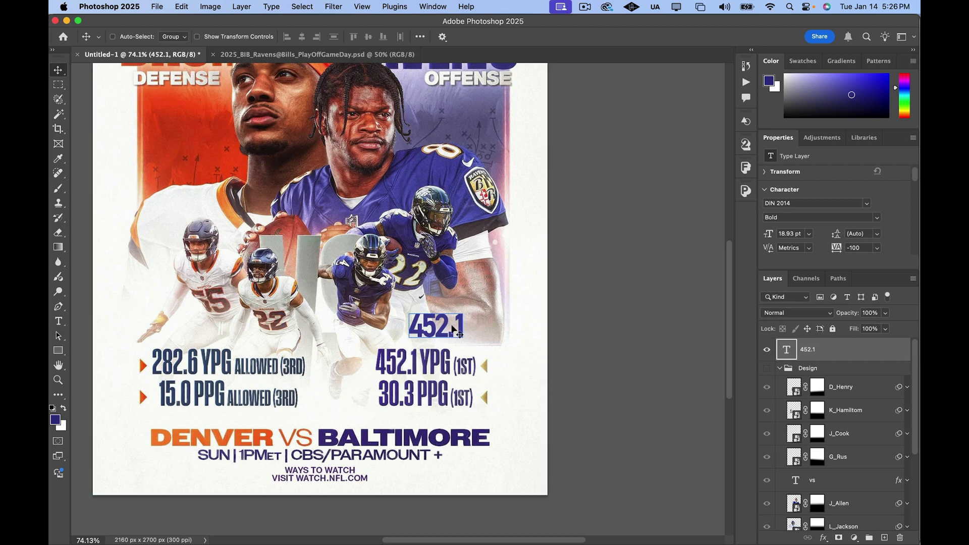
{"action": "double_click", "coordinate": [456, 325]}
{"action": "left_click", "coordinate": [466, 325]}
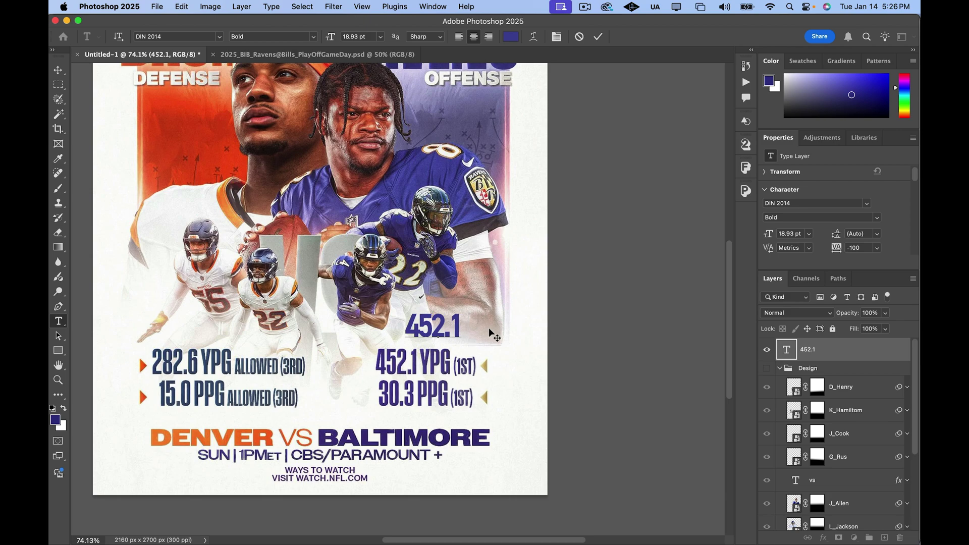
{"action": "type", "text": "YPG"}
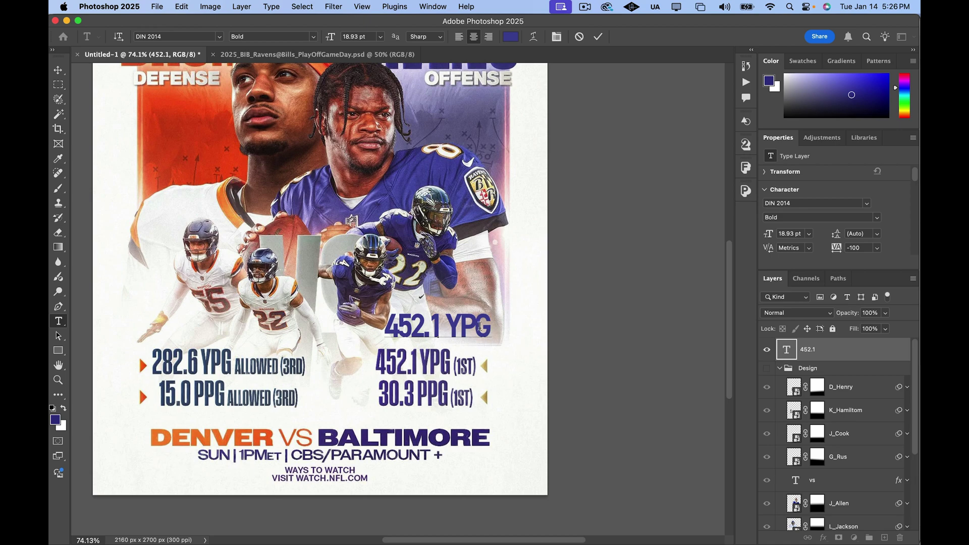
{"action": "left_click", "coordinate": [58, 70]}
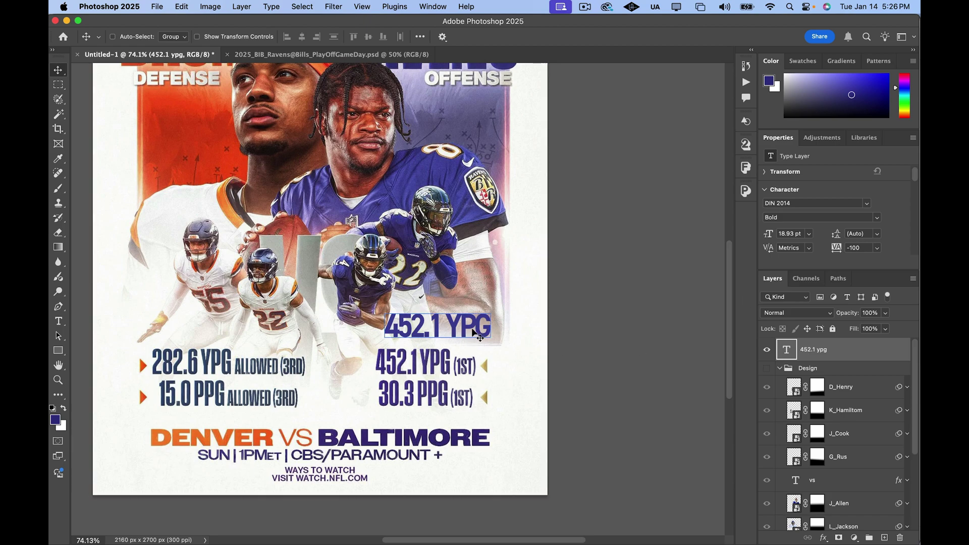
Step: Scale the 452.1 YPG text to about 17.67 pt over the matching reference stat and show the Design group again
{"action": "left_click_drag", "start_coordinate": [476, 333], "coordinate": [450, 365]}
{"action": "key", "text": "ctrl+t"}
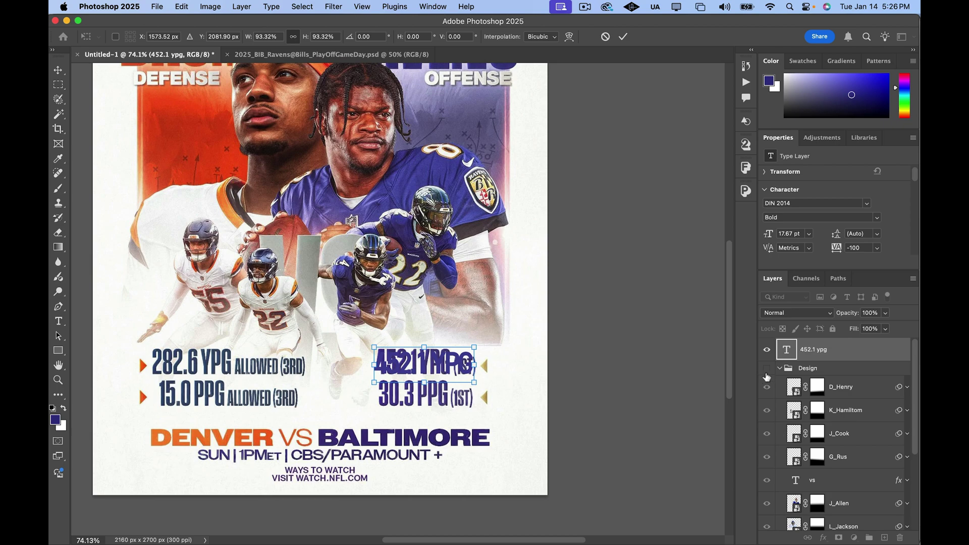
{"action": "left_click", "coordinate": [766, 367]}
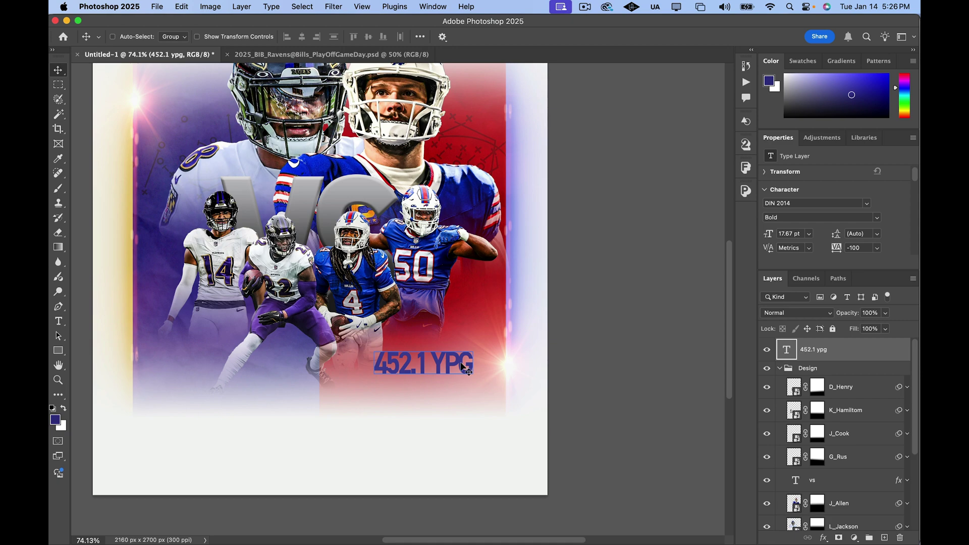
Step: Move the 452.1 YPG text to the purple Ravens side and place a duplicate directly beneath it, ordered below the original layer
{"action": "left_click_drag", "start_coordinate": [458, 365], "coordinate": [228, 364]}
{"action": "key", "text": "super+j"}
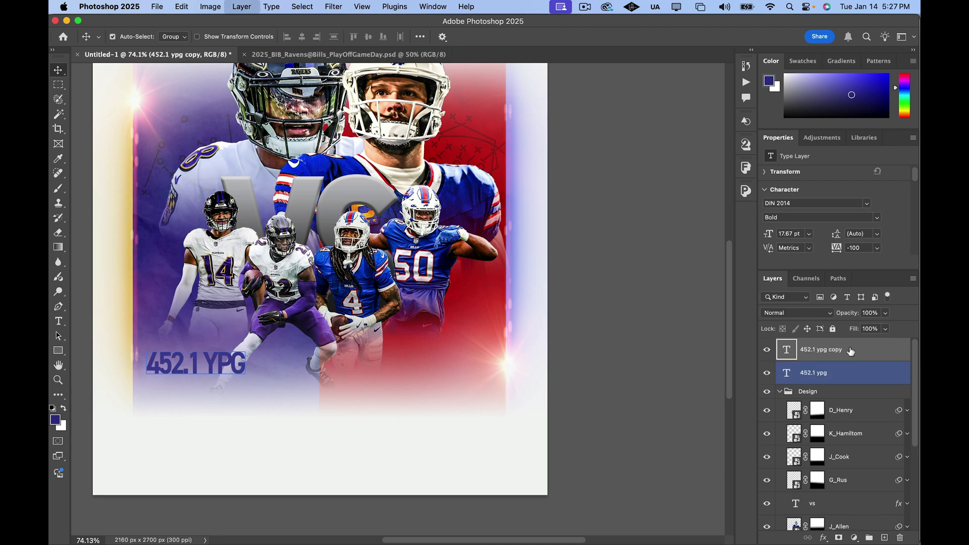
{"action": "left_click_drag", "start_coordinate": [846, 356], "coordinate": [840, 384]}
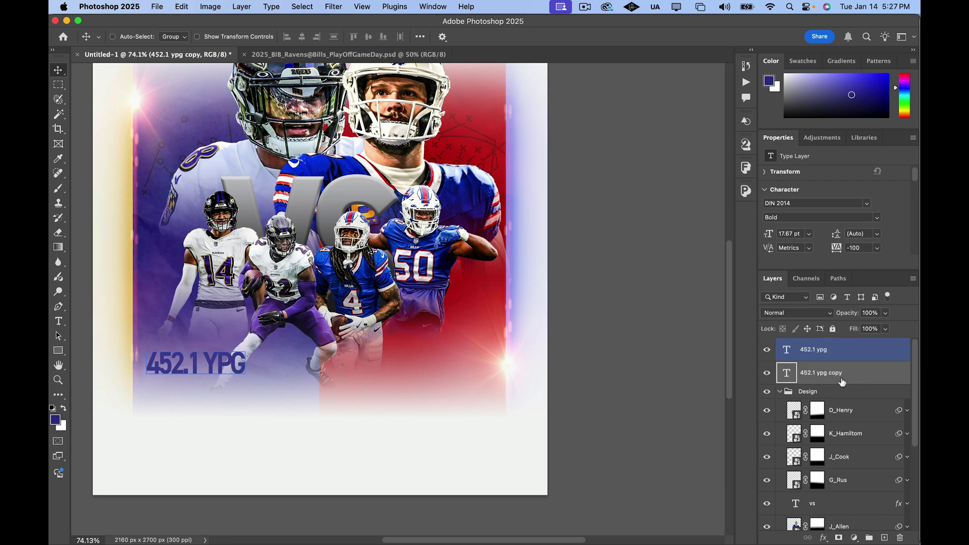
{"action": "left_click_drag", "start_coordinate": [214, 359], "coordinate": [209, 391]}
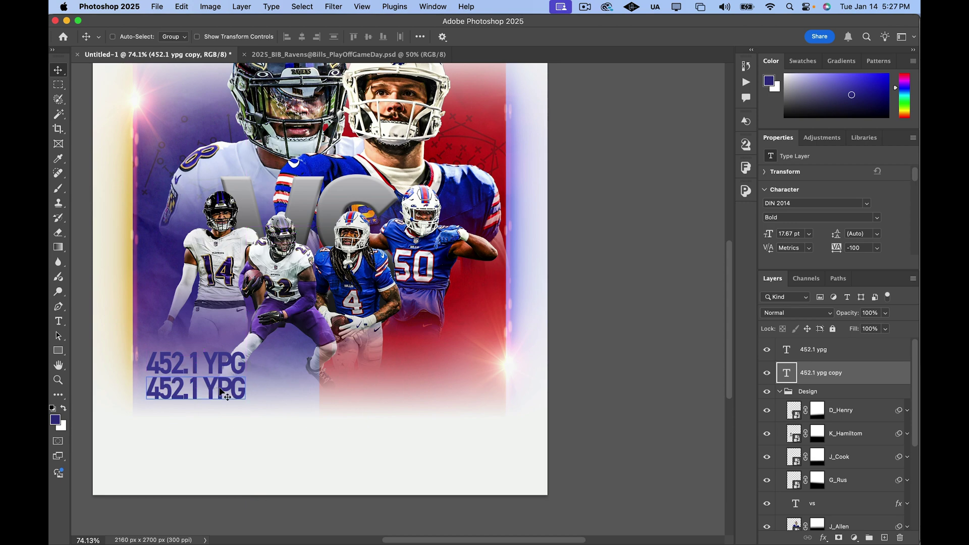
Step: Scale both 452.1 YPG stat lines to 78.02% against the reference poster and show the Design group again
{"action": "left_click_drag", "start_coordinate": [766, 372], "coordinate": [766, 391]}
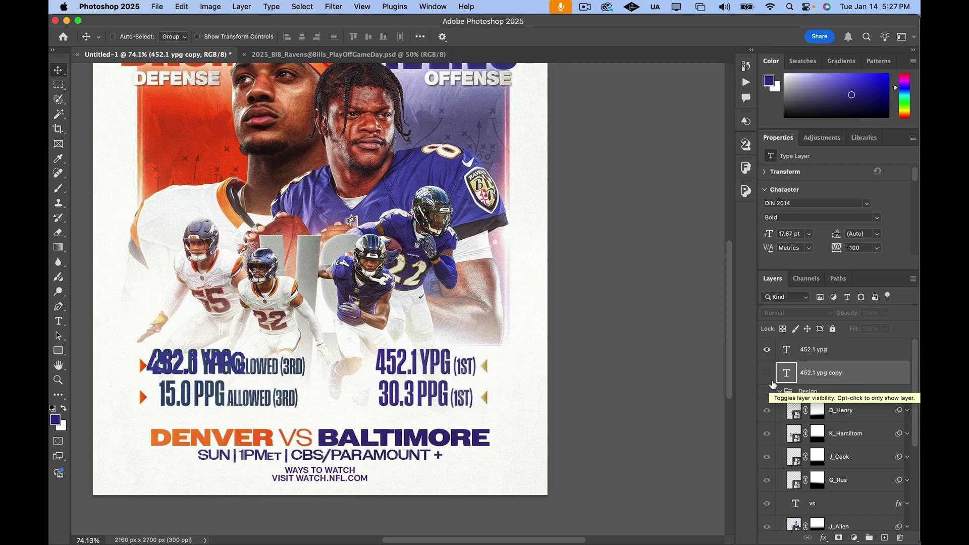
{"action": "left_click", "coordinate": [767, 373]}
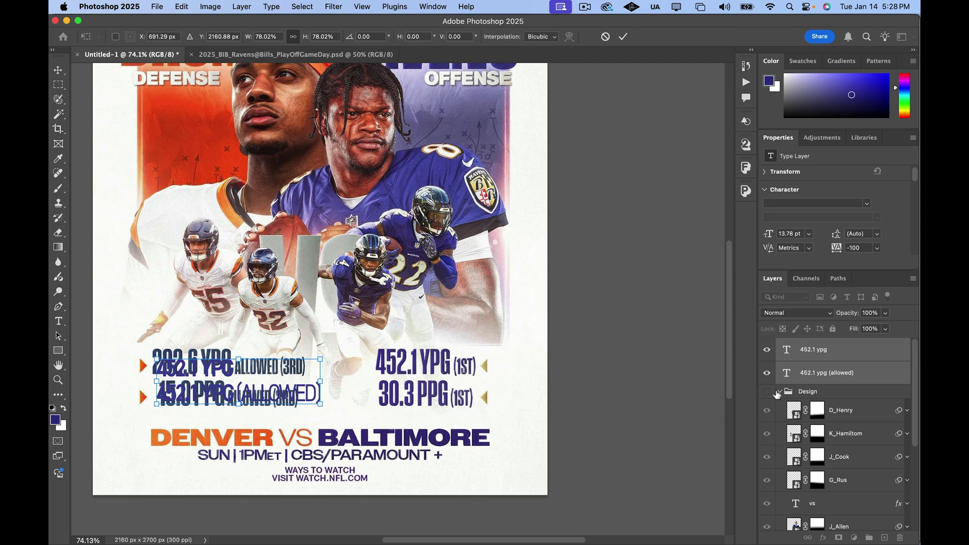
{"action": "key", "text": "Return"}
{"action": "left_click", "coordinate": [767, 392]}
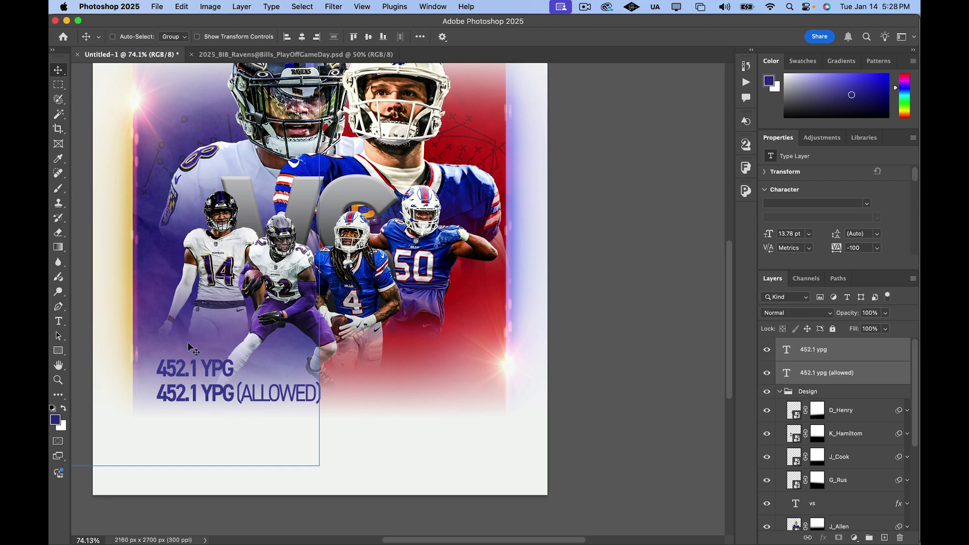
{"action": "scroll", "coordinate": [404, 348], "scroll_direction": "up", "scroll_amount": 5}
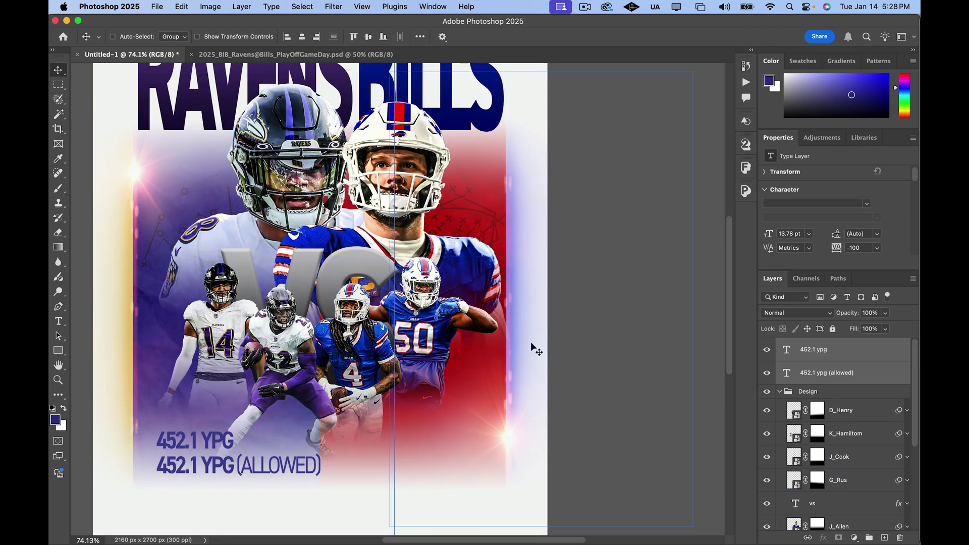
{"action": "scroll", "coordinate": [532, 343], "scroll_direction": "down", "scroll_amount": 5}
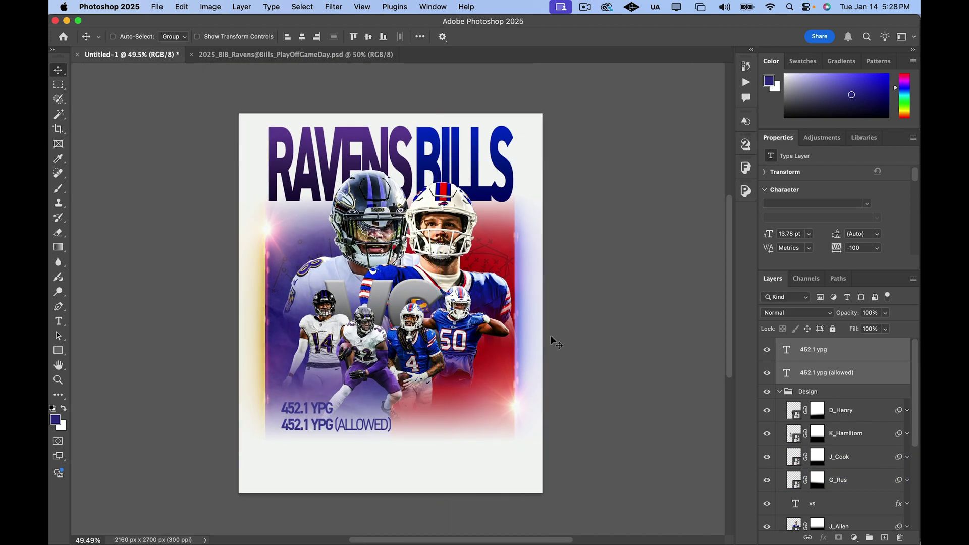
{"action": "scroll", "coordinate": [501, 324], "scroll_direction": "right", "scroll_amount": 1}
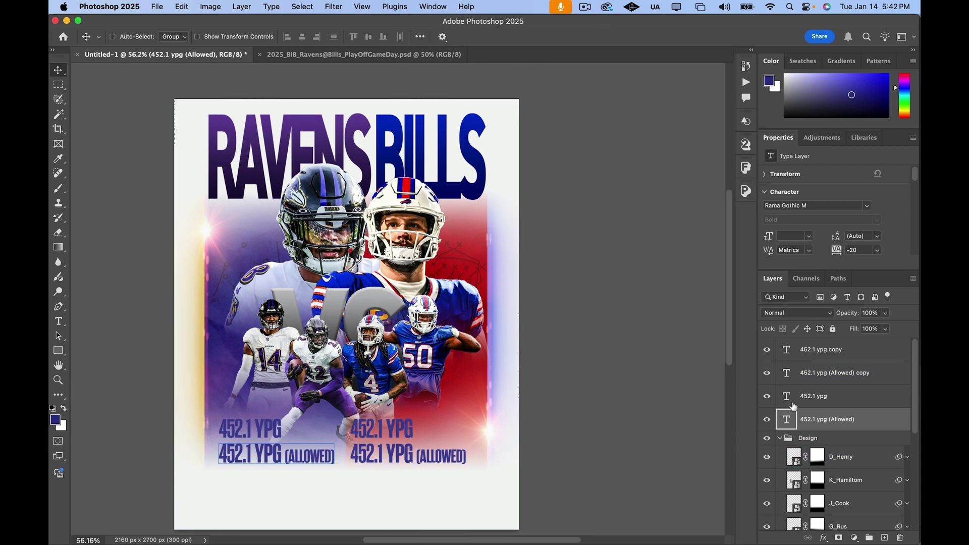
Step: Recolor the upper 452.1 YPG copy on the Bills side to blue 002add, sampled from the BILLS title
{"action": "left_click", "coordinate": [860, 357]}
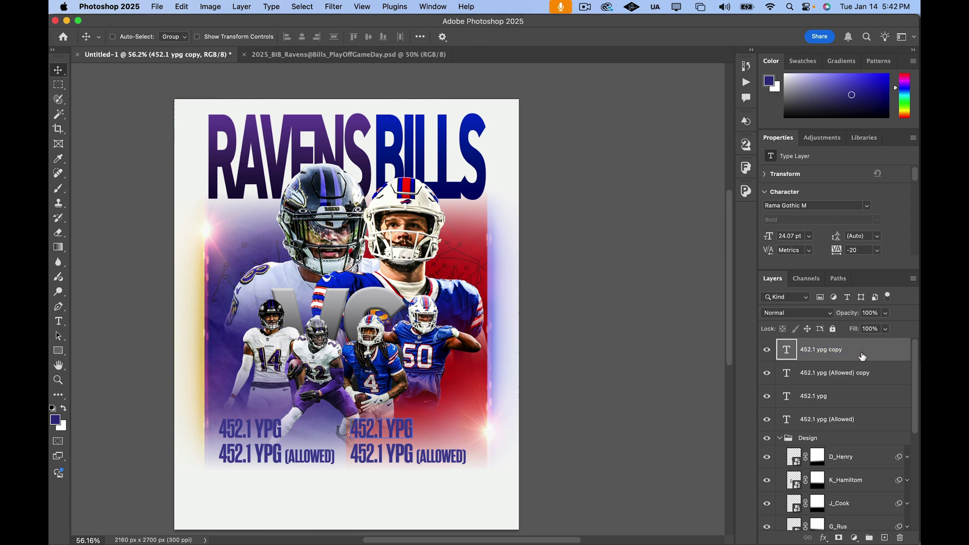
{"action": "scroll", "coordinate": [903, 242], "scroll_direction": "down", "scroll_amount": 3}
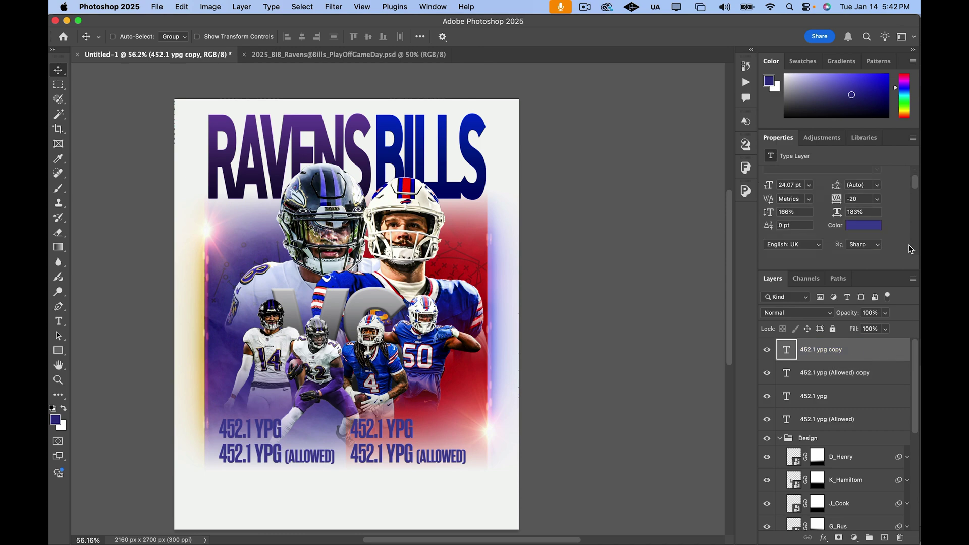
{"action": "left_click", "coordinate": [874, 229]}
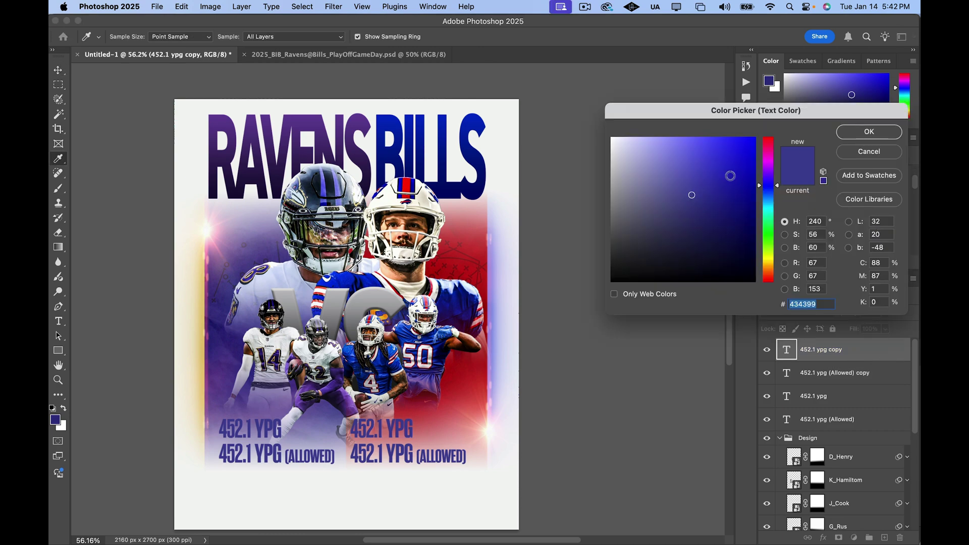
{"action": "left_click", "coordinate": [730, 175]}
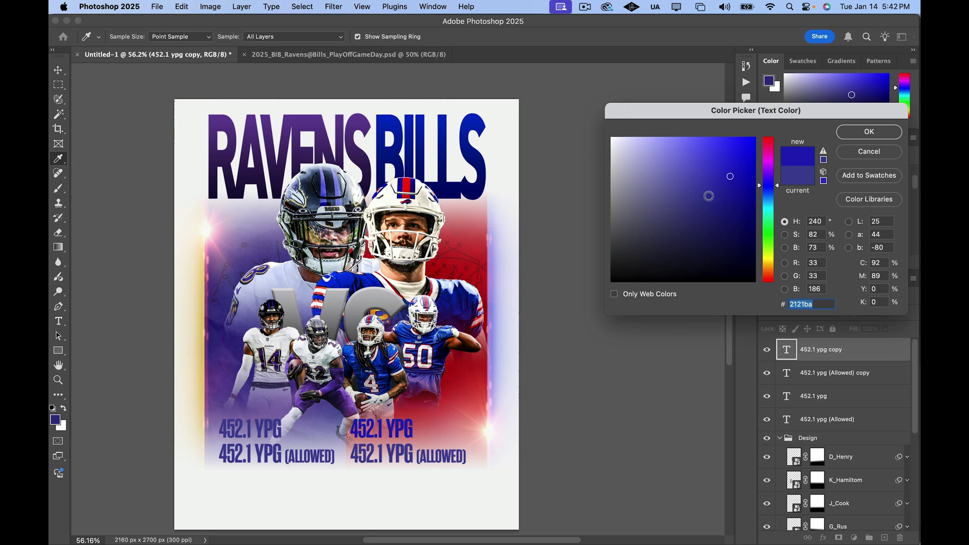
{"action": "left_click", "coordinate": [391, 431]}
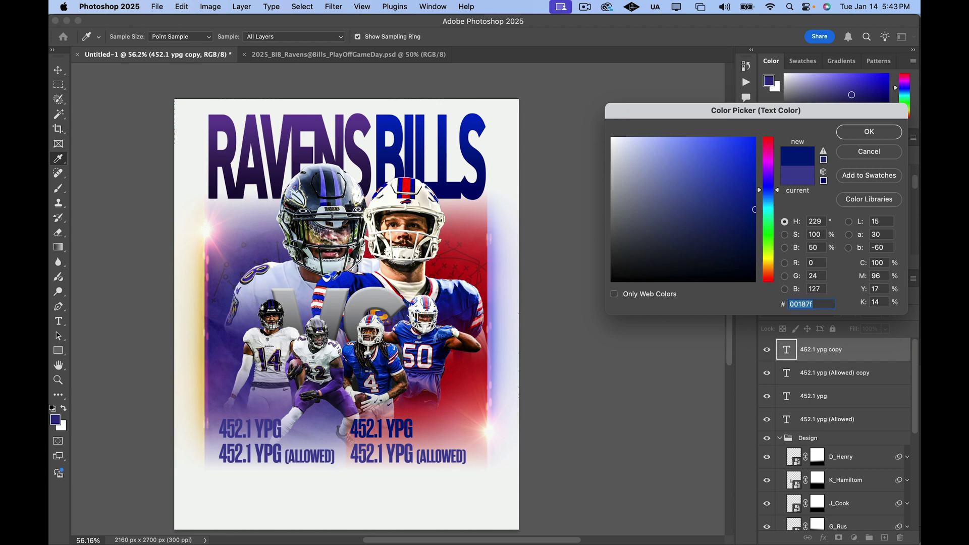
{"action": "left_click", "coordinate": [384, 120]}
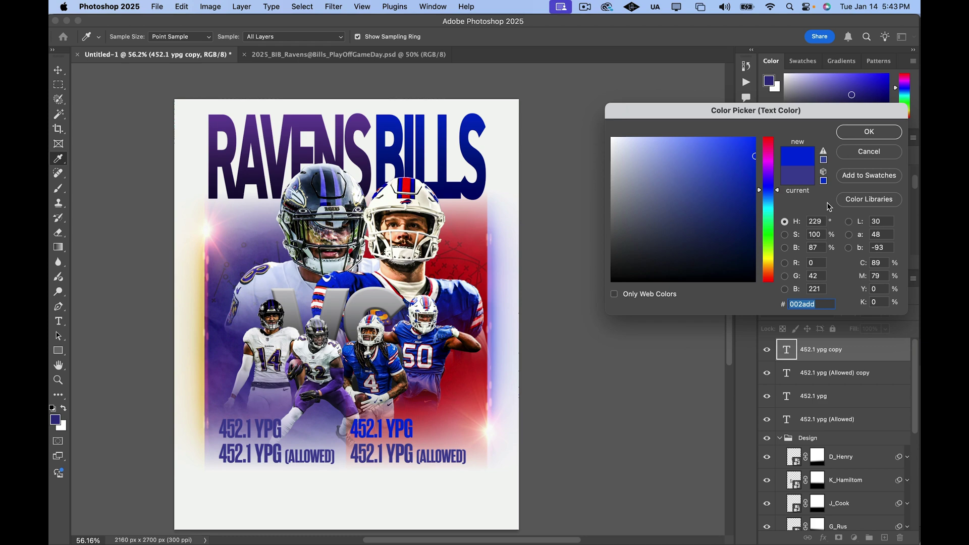
{"action": "left_click", "coordinate": [869, 131]}
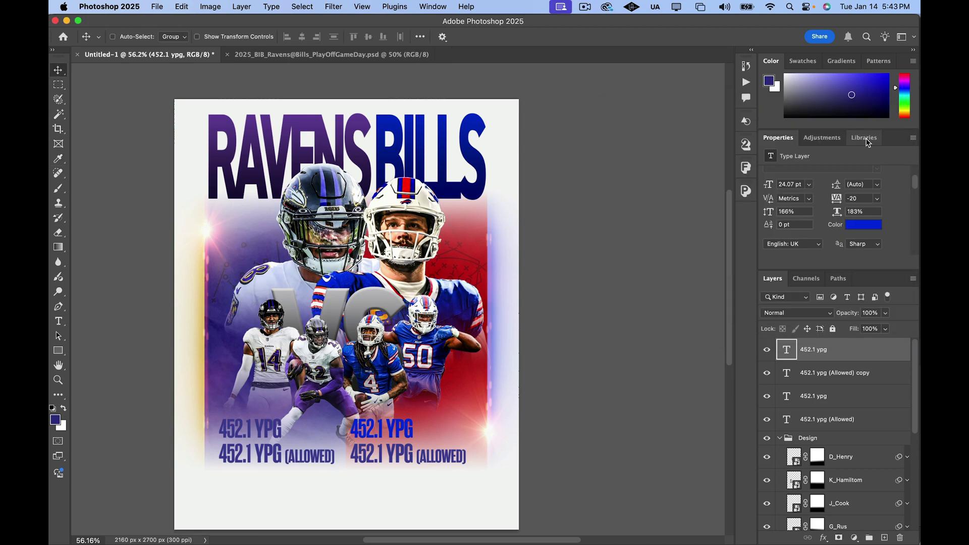
Step: Copy the hex code 002add from the Bills-side 452.1 YPG text color
{"action": "left_click", "coordinate": [866, 228]}
{"action": "key", "text": "super+c"}
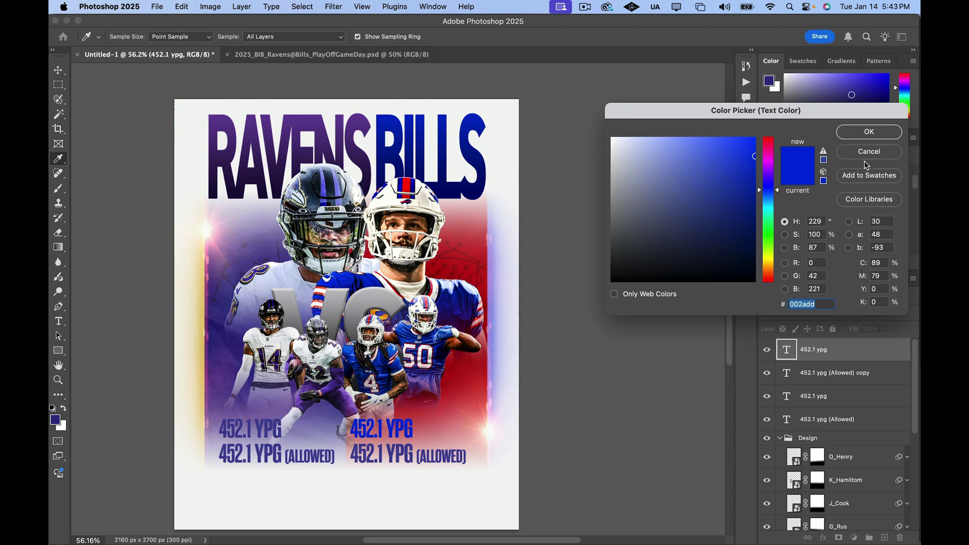
{"action": "left_click", "coordinate": [866, 133]}
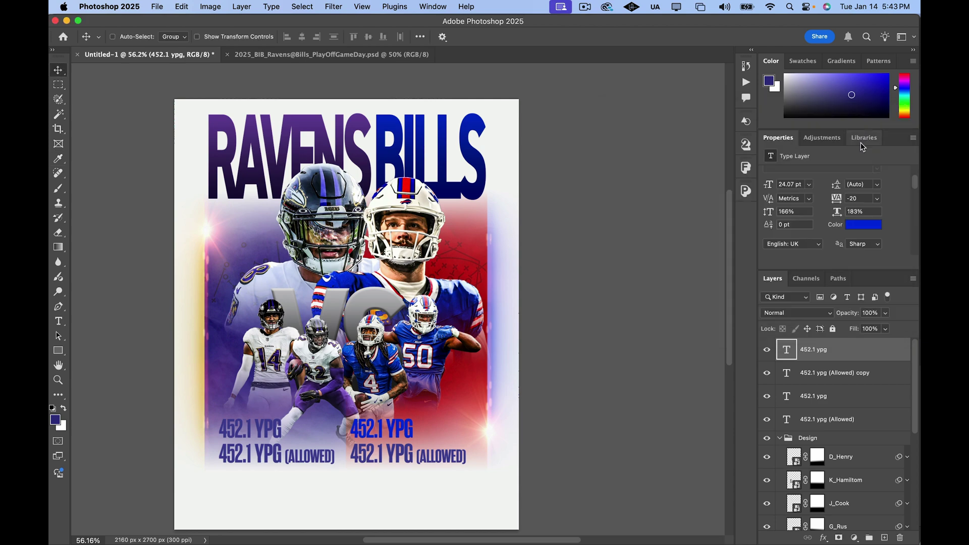
Step: Add a Gradient Overlay to the Bills-side 452.1 YPG text and turn off its Reverse option
{"action": "double_click", "coordinate": [901, 357]}
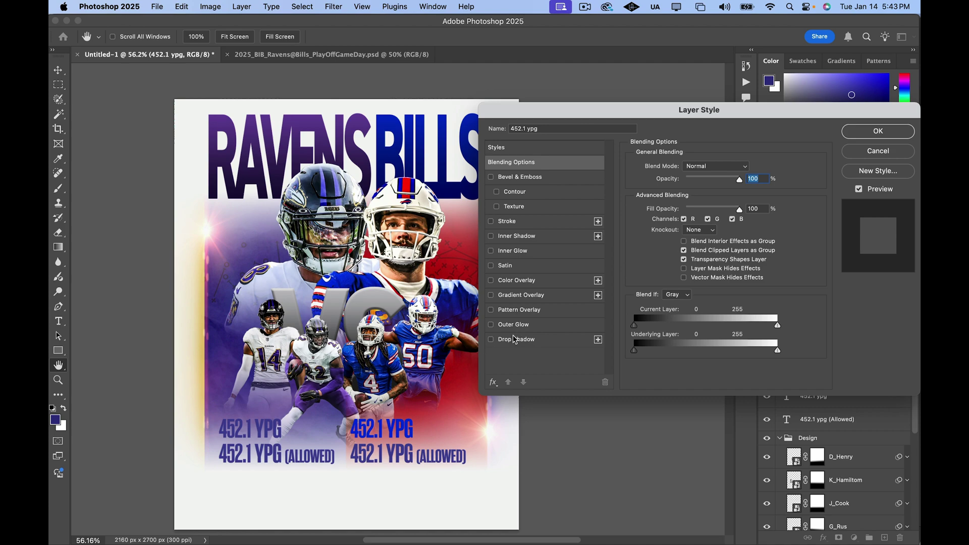
{"action": "left_click", "coordinate": [518, 298]}
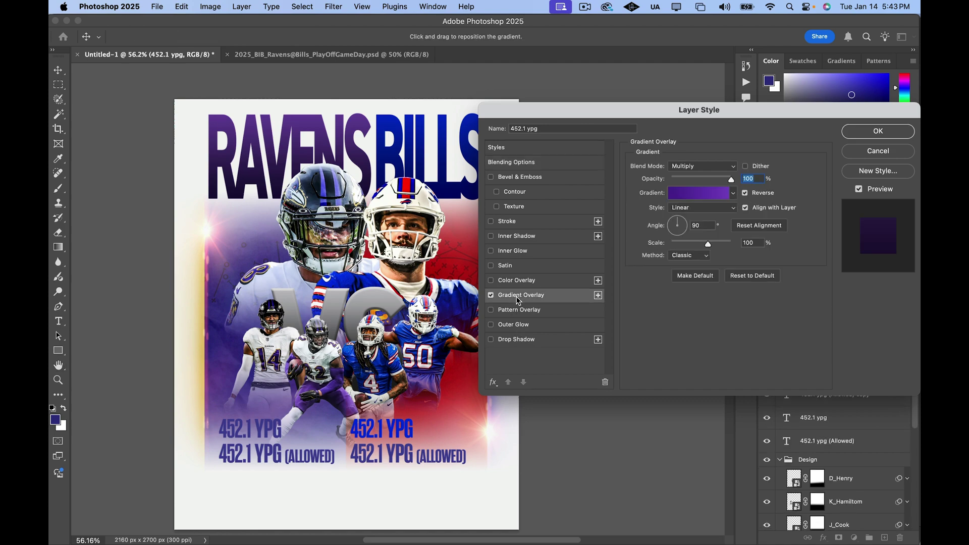
{"action": "left_click", "coordinate": [699, 194]}
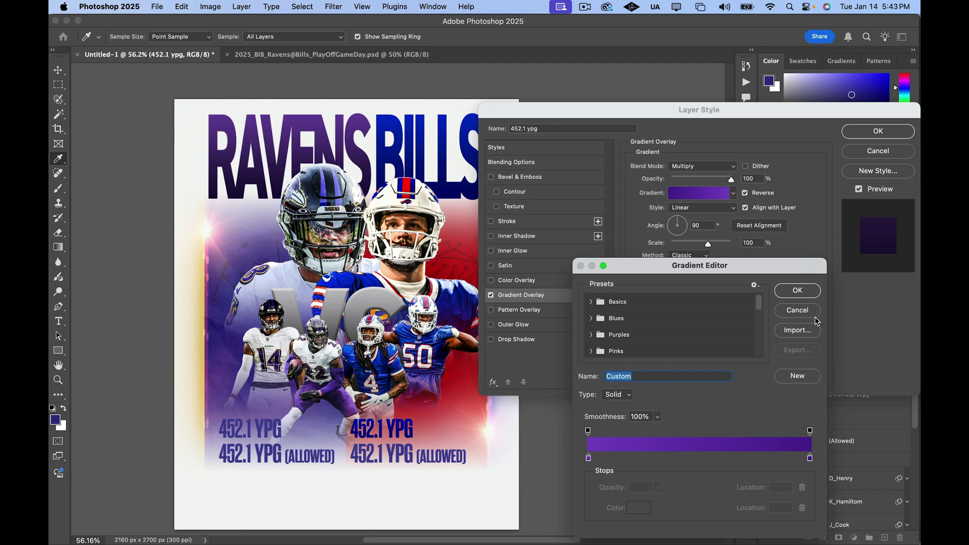
{"action": "left_click", "coordinate": [797, 311]}
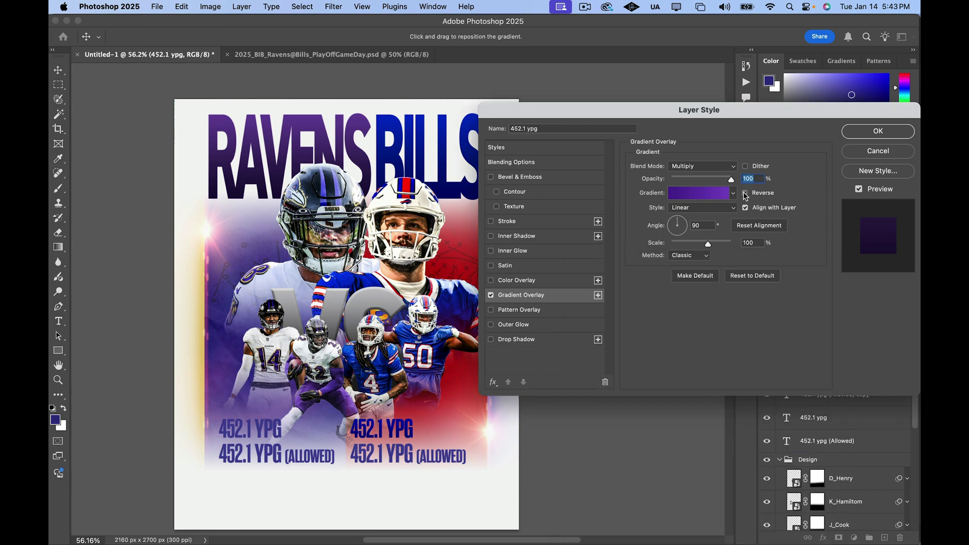
Step: Set the overlay gradient's end stop at location 100 to color 002add
{"action": "left_click", "coordinate": [702, 197]}
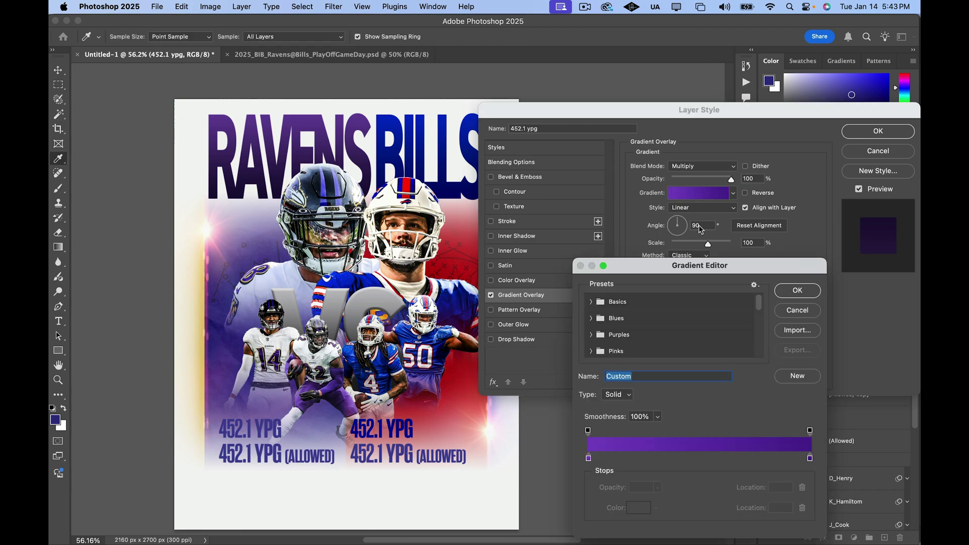
{"action": "left_click", "coordinate": [588, 459]}
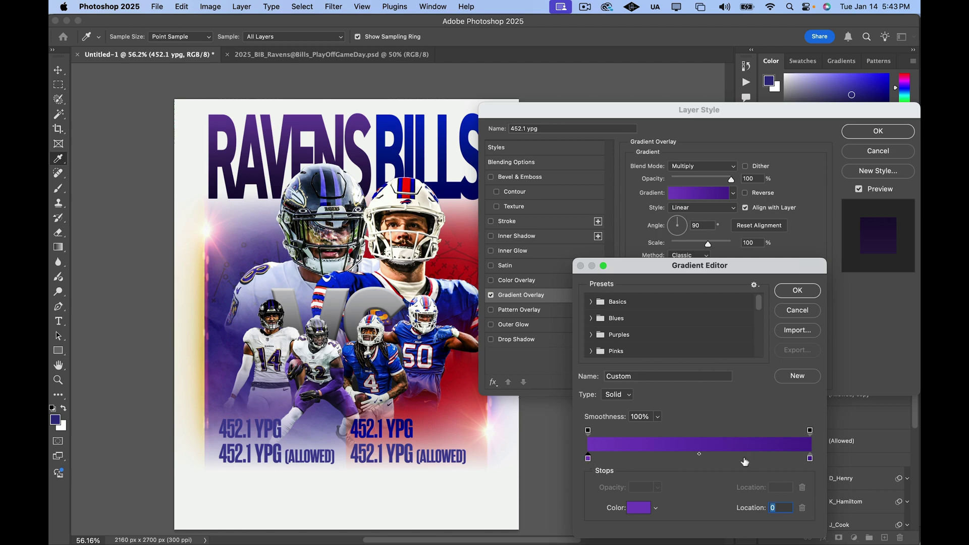
{"action": "left_click", "coordinate": [810, 459]}
{"action": "left_click", "coordinate": [640, 508]}
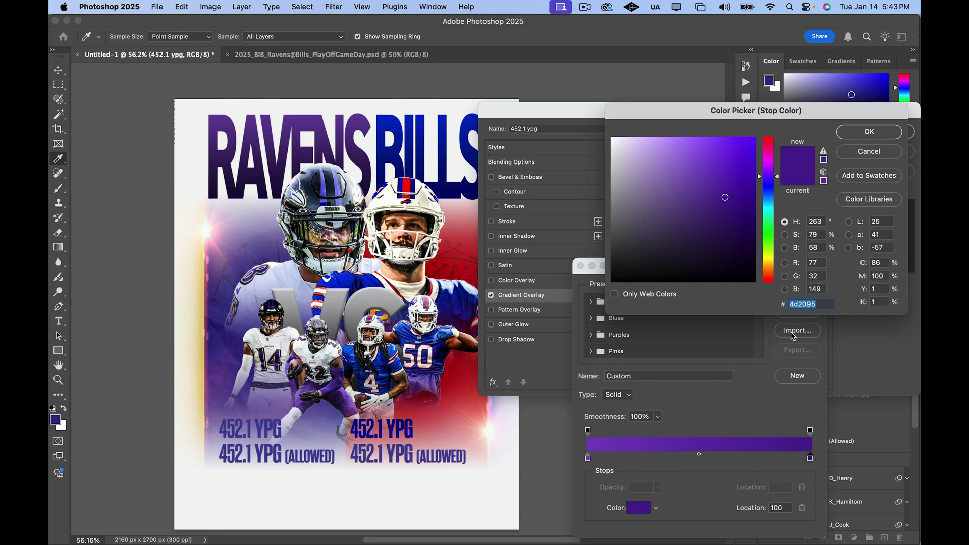
{"action": "key", "text": "super+v"}
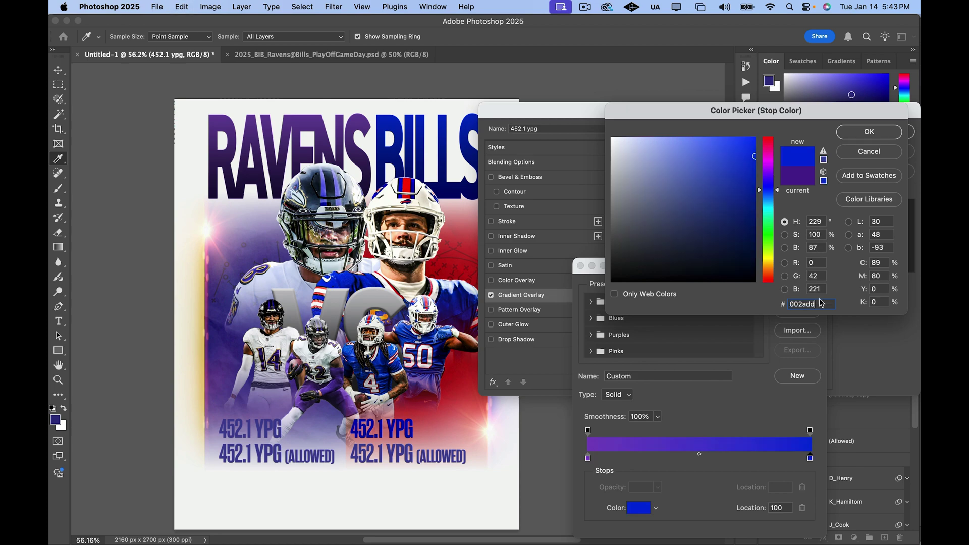
{"action": "left_click", "coordinate": [867, 133]}
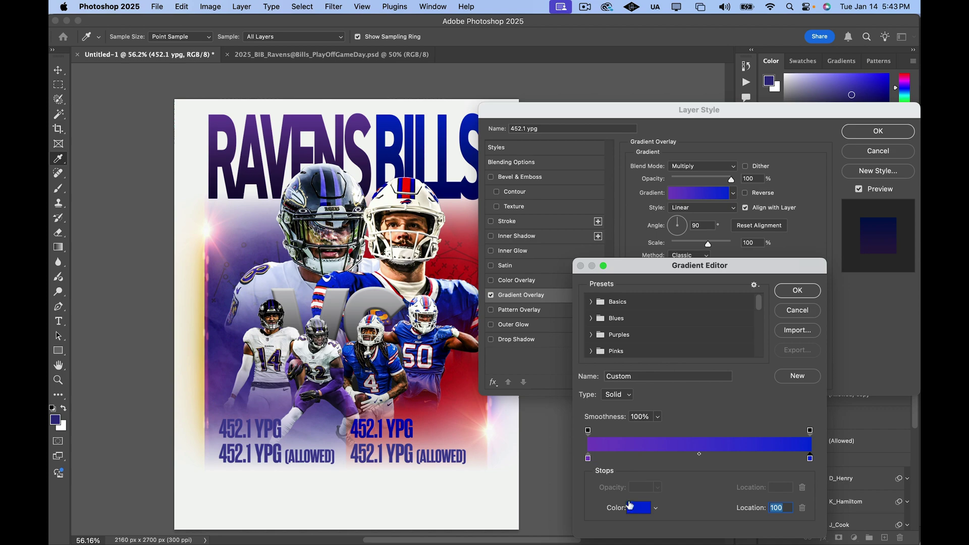
Step: Set the gradient's start stop to darker blue 011d96, apply the overlay and collapse the layer's effects list
{"action": "left_click", "coordinate": [589, 459]}
{"action": "left_click", "coordinate": [639, 509]}
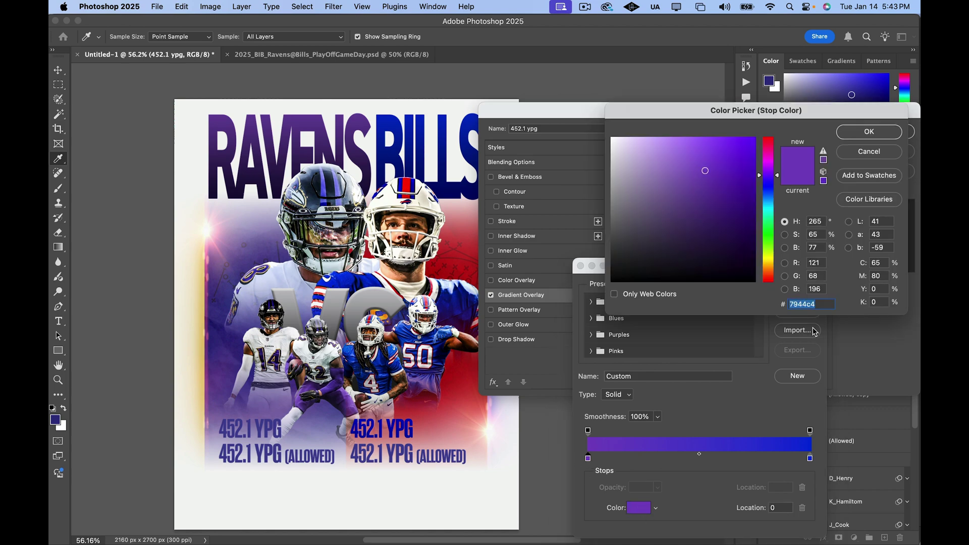
{"action": "key", "text": "super+v"}
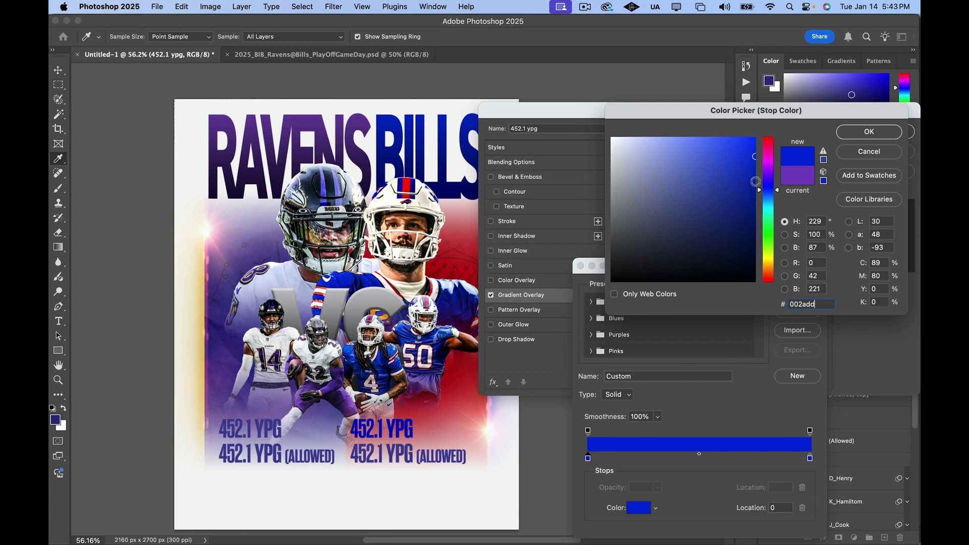
{"action": "left_click", "coordinate": [752, 186]}
{"action": "left_click_drag", "start_coordinate": [753, 185], "coordinate": [754, 197]}
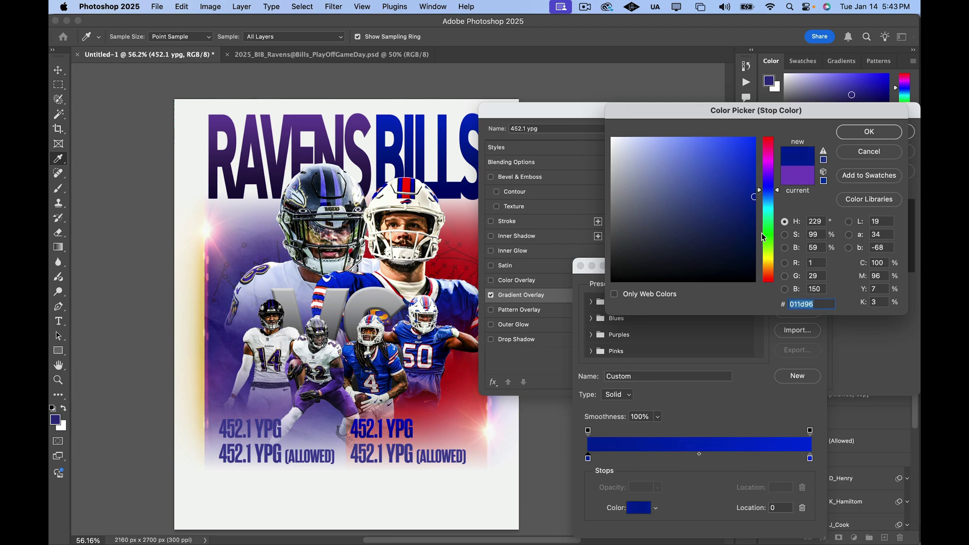
{"action": "left_click", "coordinate": [858, 140]}
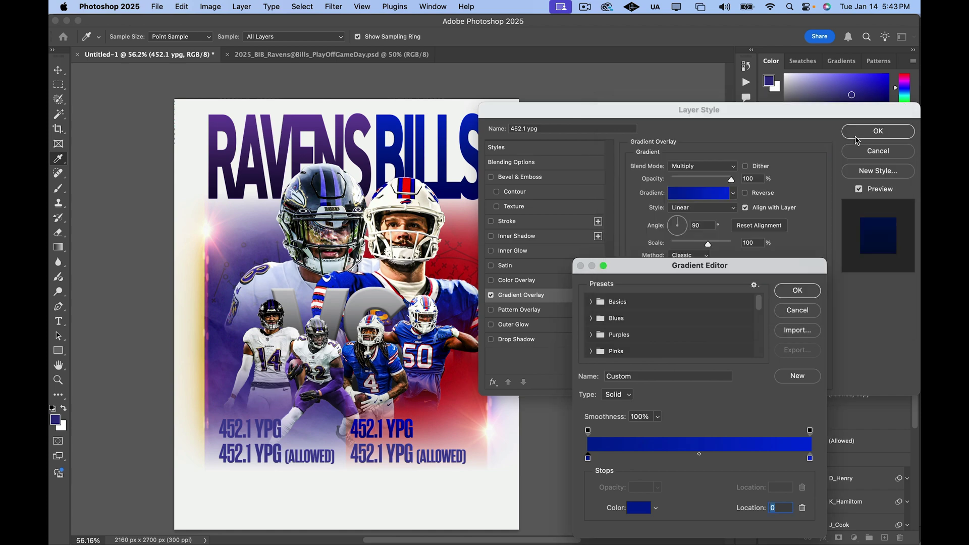
{"action": "left_click", "coordinate": [798, 291]}
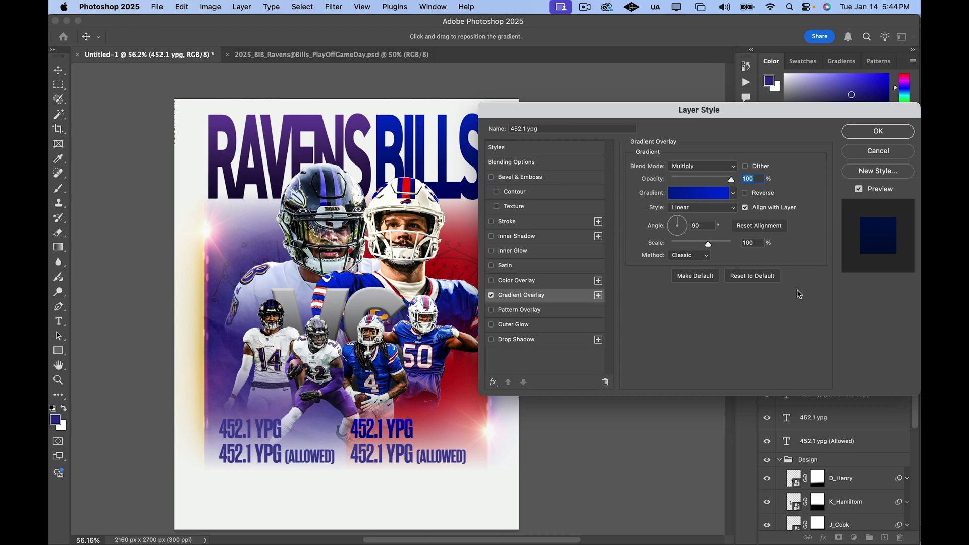
{"action": "left_click", "coordinate": [878, 131]}
{"action": "left_click", "coordinate": [823, 438]}
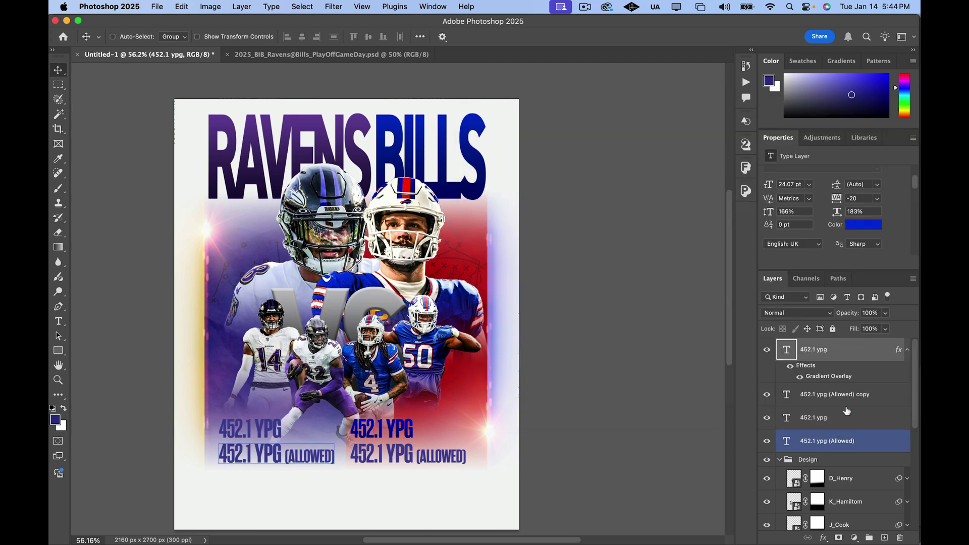
{"action": "left_click", "coordinate": [908, 350]}
{"action": "left_click", "coordinate": [900, 373]}
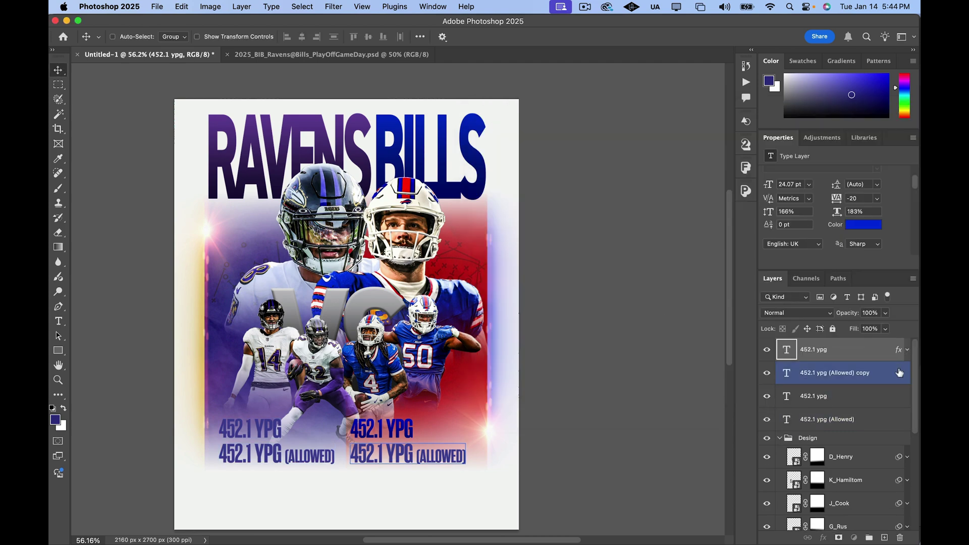
{"action": "double_click", "coordinate": [900, 372]}
{"action": "left_click", "coordinate": [527, 295]}
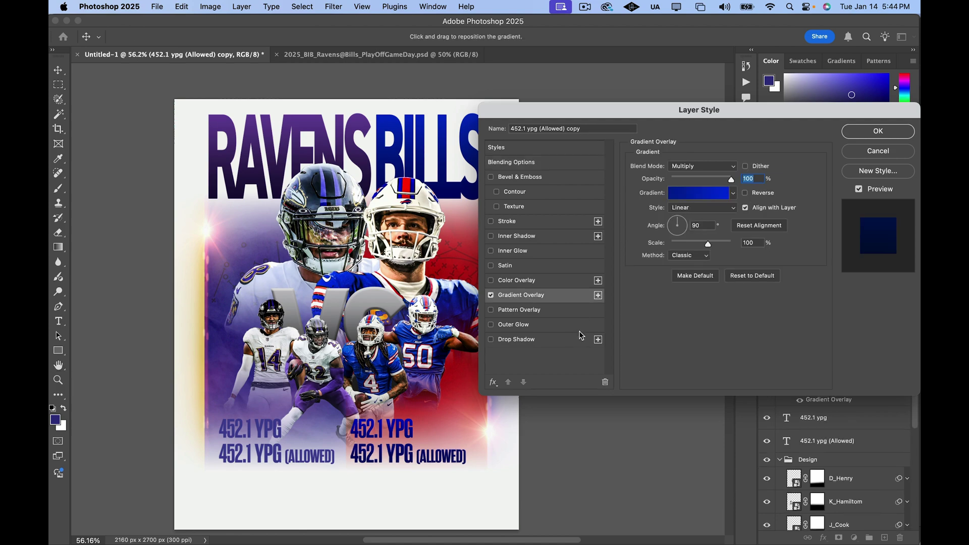
{"action": "left_click", "coordinate": [858, 151]}
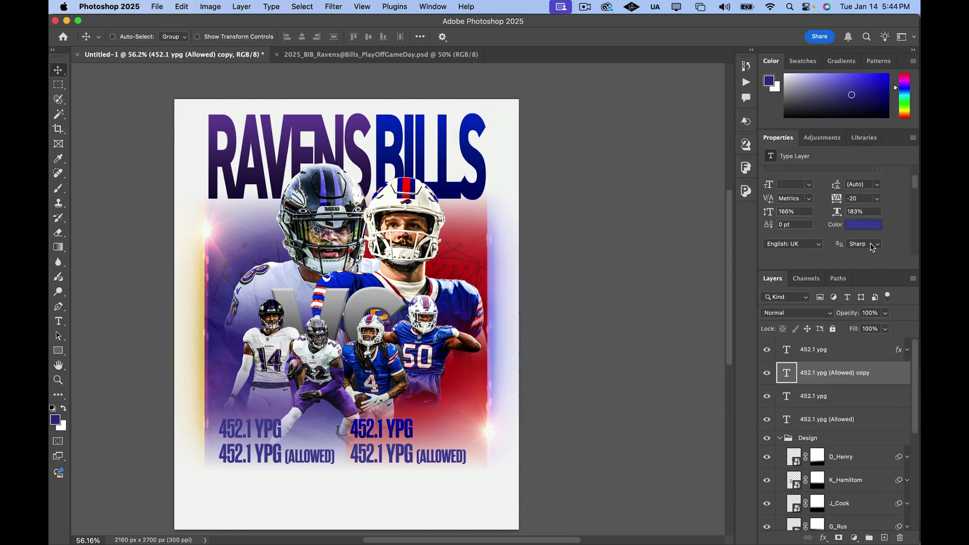
Step: Set the text color of the Bills-side 452.1 YPG (ALLOWED) line to 002add
{"action": "left_click", "coordinate": [867, 225]}
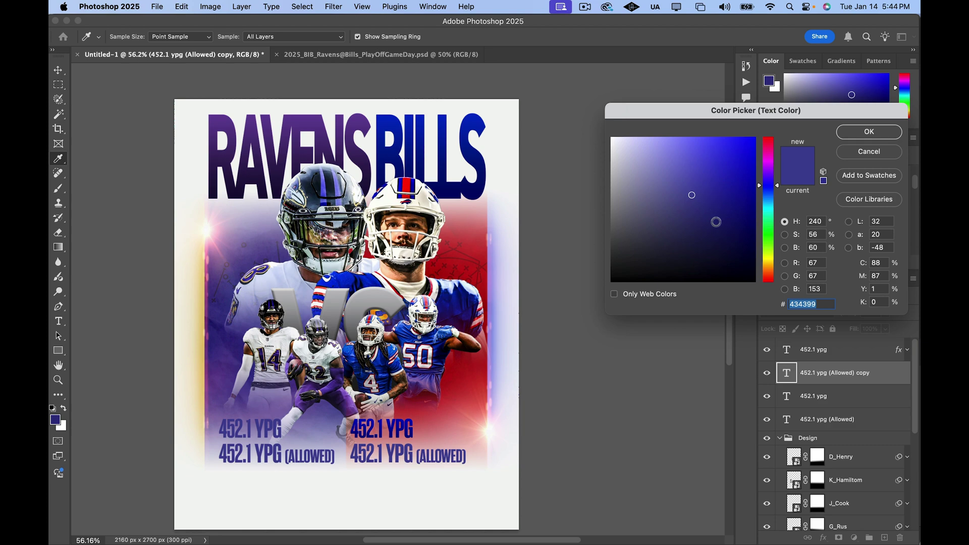
{"action": "type", "text": "002add"}
{"action": "left_click", "coordinate": [860, 134]}
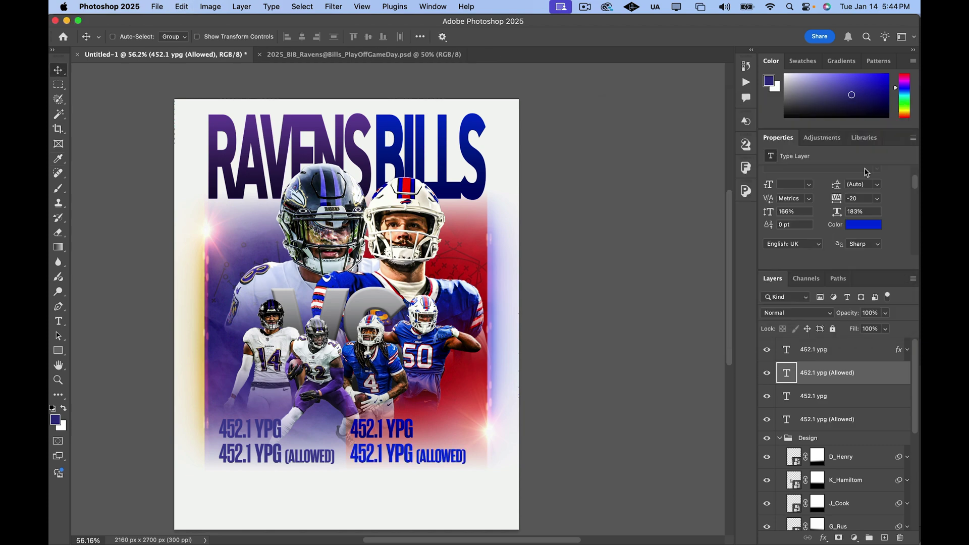
Step: Apply a blue Gradient Overlay in Multiply mode at 100% opacity to the Bills-side 452.1 YPG (ALLOWED) text
{"action": "left_click", "coordinate": [868, 401]}
{"action": "left_click", "coordinate": [880, 372]}
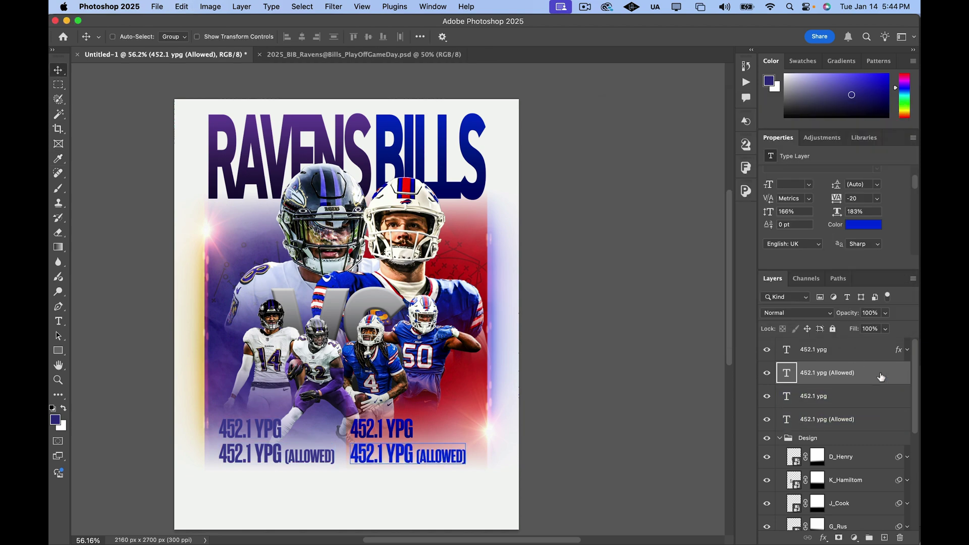
{"action": "double_click", "coordinate": [886, 372]}
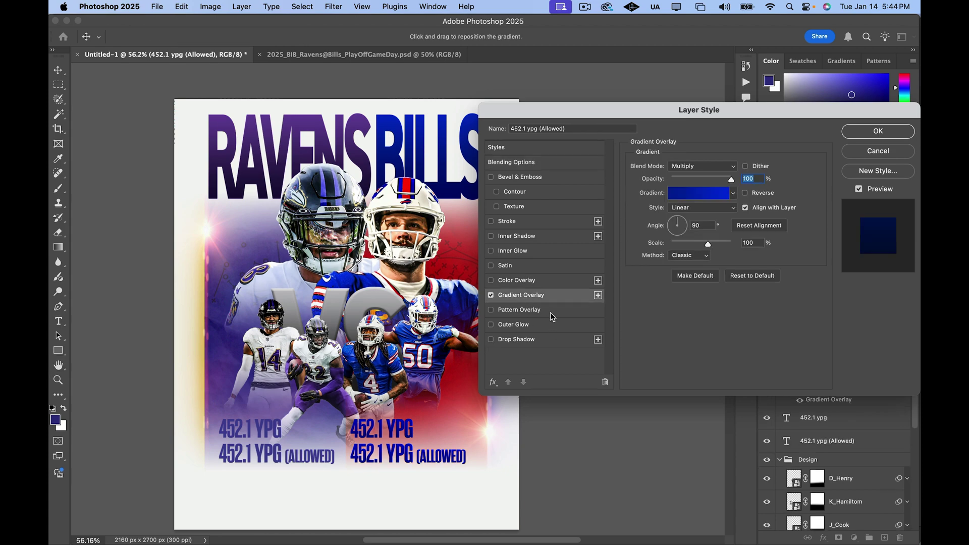
{"action": "left_click", "coordinate": [857, 132]}
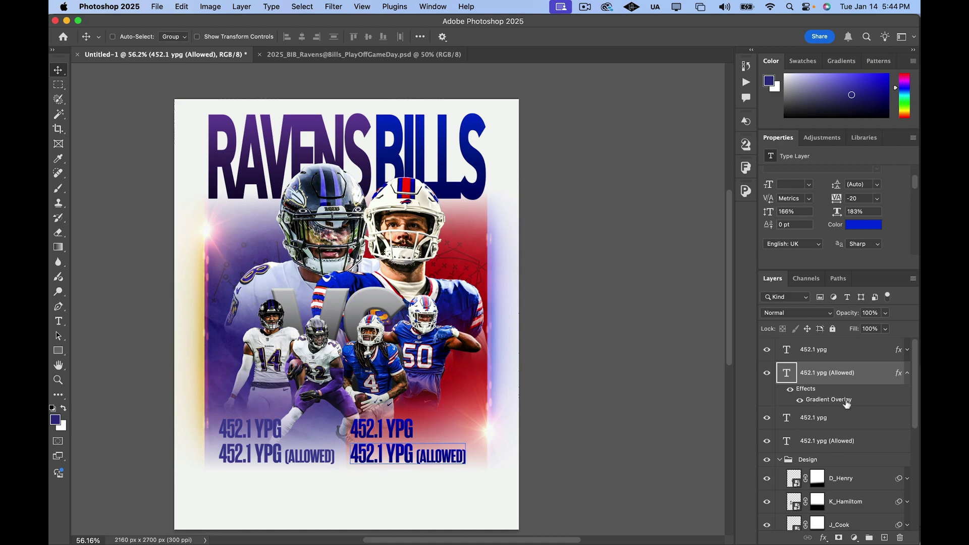
{"action": "left_click", "coordinate": [897, 425]}
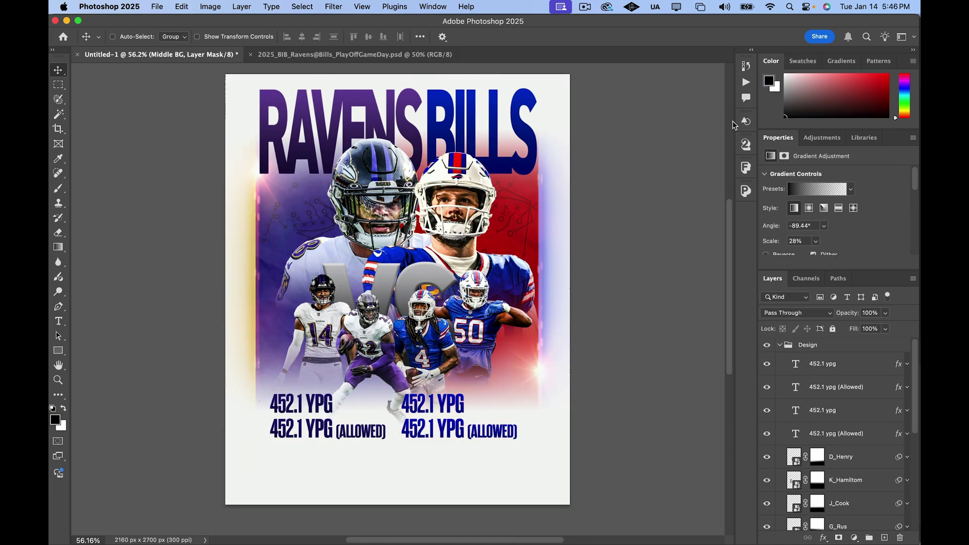
Step: Open the shape presets and expand Legacy Shapes and More, All Legacy Default Shapes and its Shapes set
{"action": "left_click", "coordinate": [745, 122]}
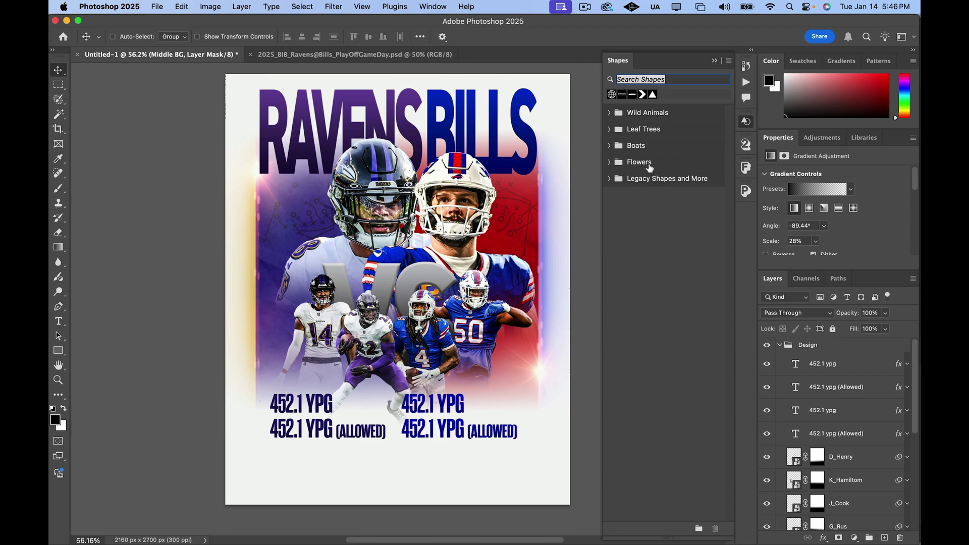
{"action": "left_click", "coordinate": [420, 7]}
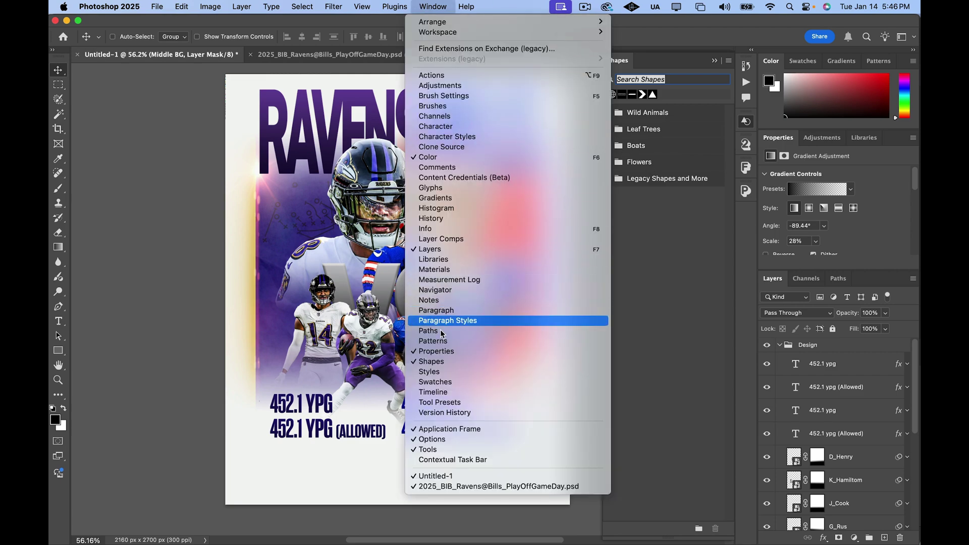
{"action": "left_click", "coordinate": [513, 10]}
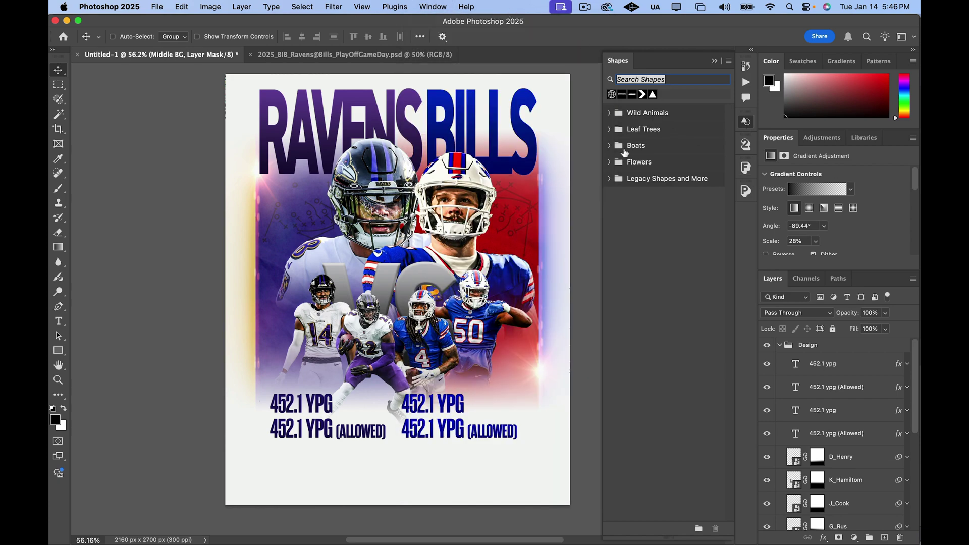
{"action": "left_click", "coordinate": [609, 178]}
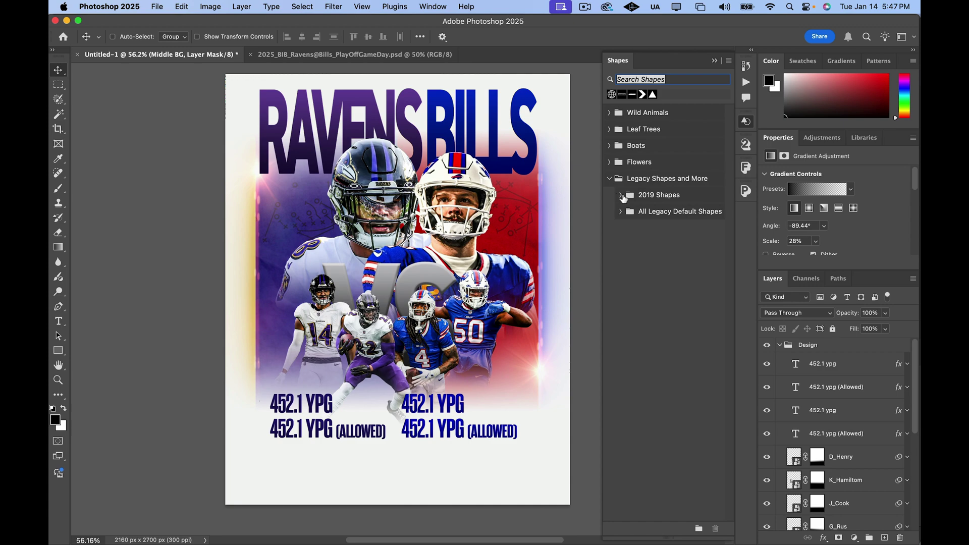
{"action": "left_click", "coordinate": [620, 211]}
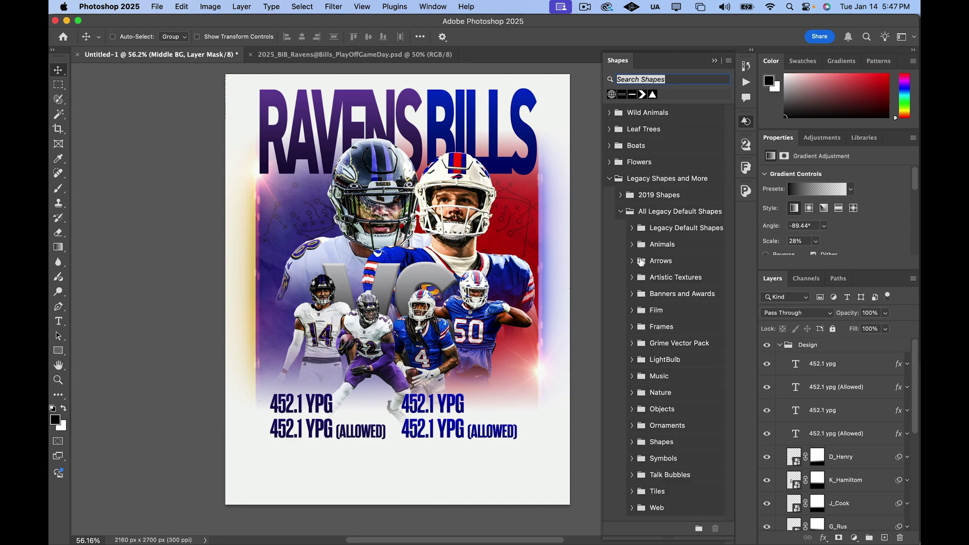
{"action": "left_click", "coordinate": [632, 442]}
Step: Place the solid triangle preset on the poster at about 2036 × 1757 px, over the players
{"action": "scroll", "coordinate": [675, 410], "scroll_direction": "down", "scroll_amount": 3}
{"action": "scroll", "coordinate": [676, 410], "scroll_direction": "down", "scroll_amount": 10}
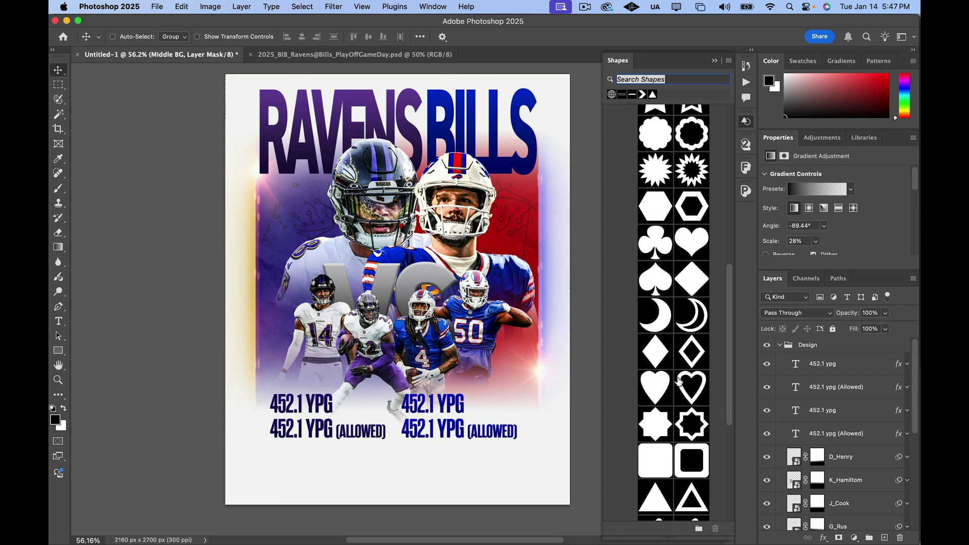
{"action": "scroll", "coordinate": [684, 323], "scroll_direction": "up", "scroll_amount": 4}
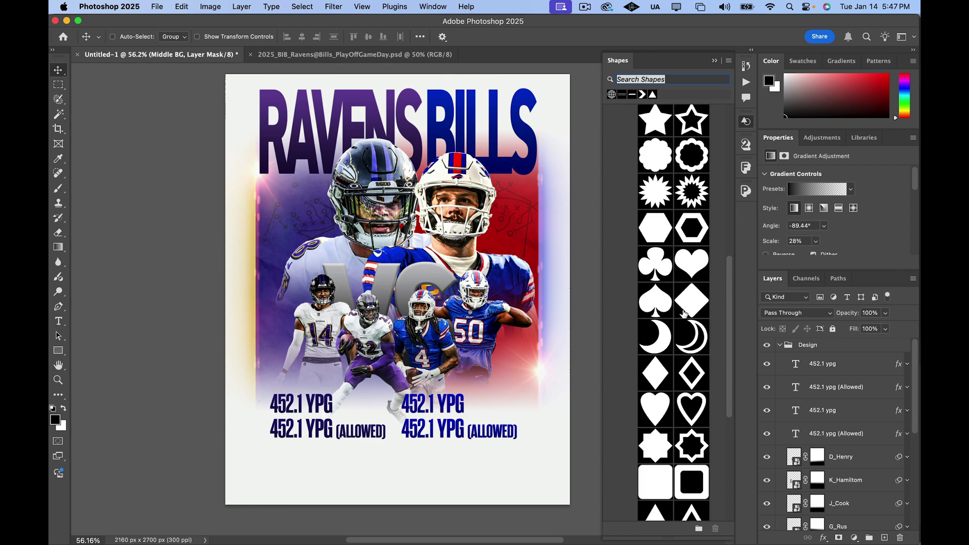
{"action": "scroll", "coordinate": [683, 313], "scroll_direction": "down", "scroll_amount": 5}
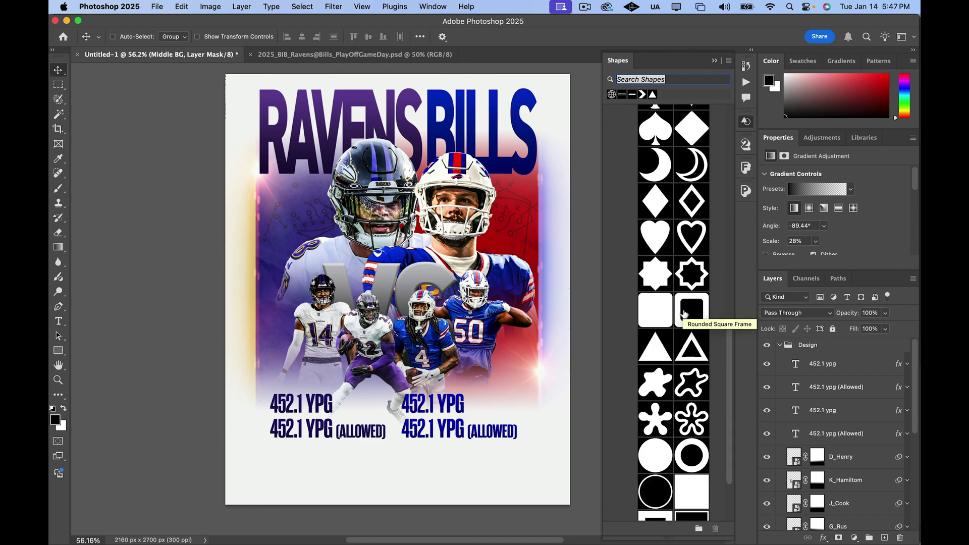
{"action": "scroll", "coordinate": [684, 313], "scroll_direction": "down", "scroll_amount": 1}
{"action": "left_click", "coordinate": [657, 315]}
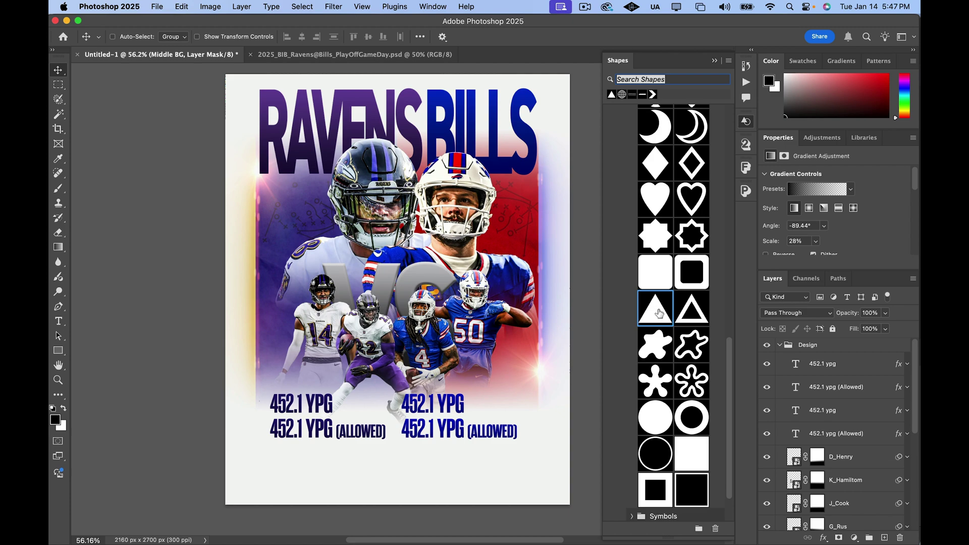
{"action": "left_click_drag", "start_coordinate": [659, 314], "coordinate": [506, 401]}
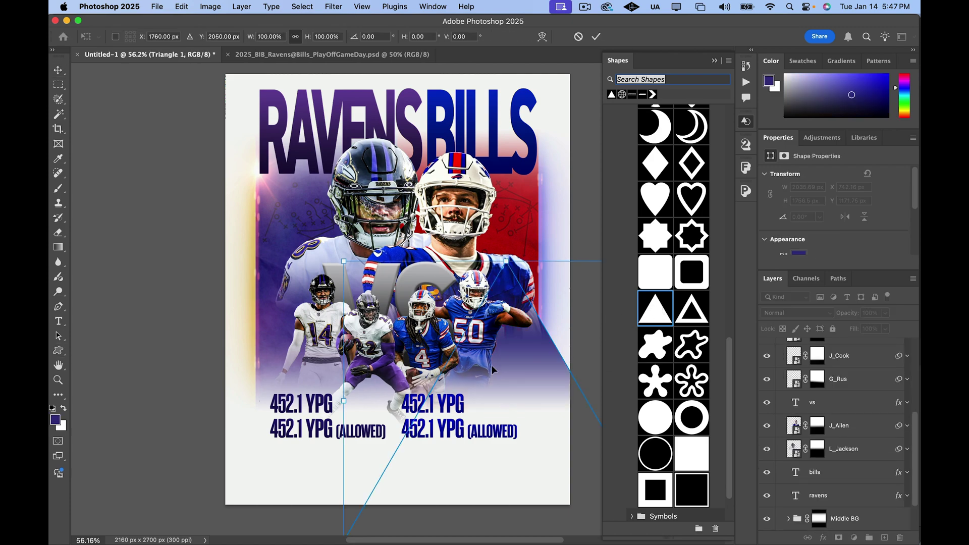
{"action": "left_click_drag", "start_coordinate": [511, 307], "coordinate": [379, 160]}
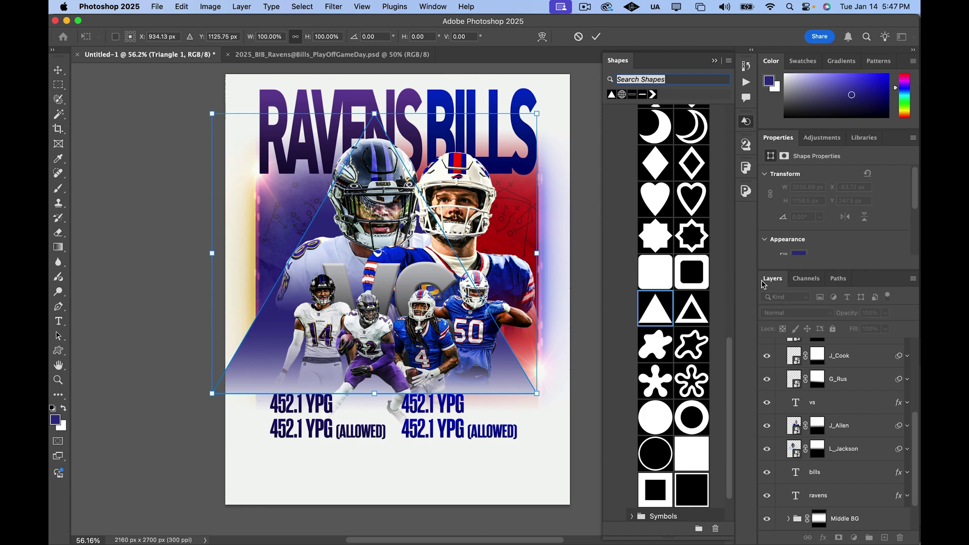
{"action": "scroll", "coordinate": [848, 404], "scroll_direction": "up", "scroll_amount": 3}
{"action": "scroll", "coordinate": [846, 420], "scroll_direction": "down", "scroll_amount": 5}
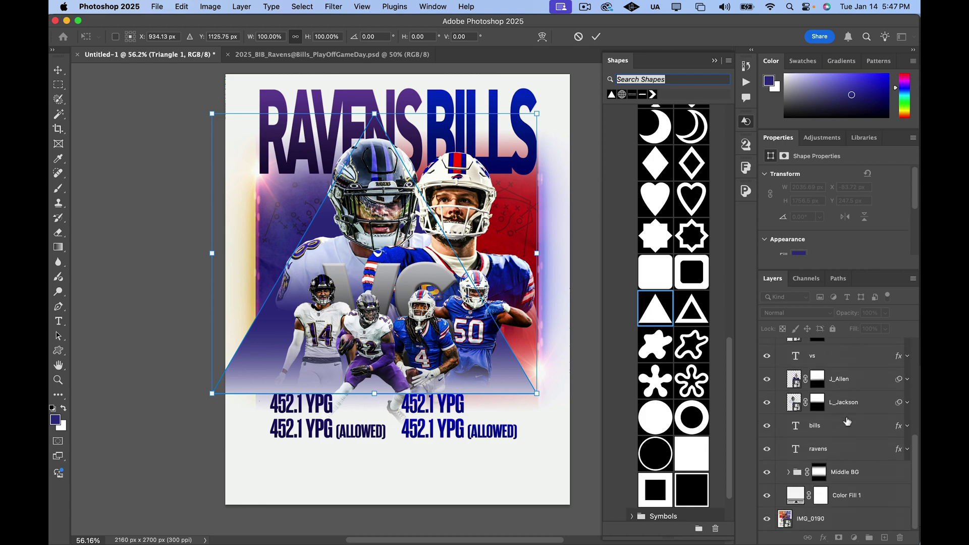
{"action": "left_click", "coordinate": [585, 362]}
Step: Locate the triangle layer inside the Middle BG group and move it out to the top of the Design group
{"action": "scroll", "coordinate": [855, 474], "scroll_direction": "up", "scroll_amount": 3}
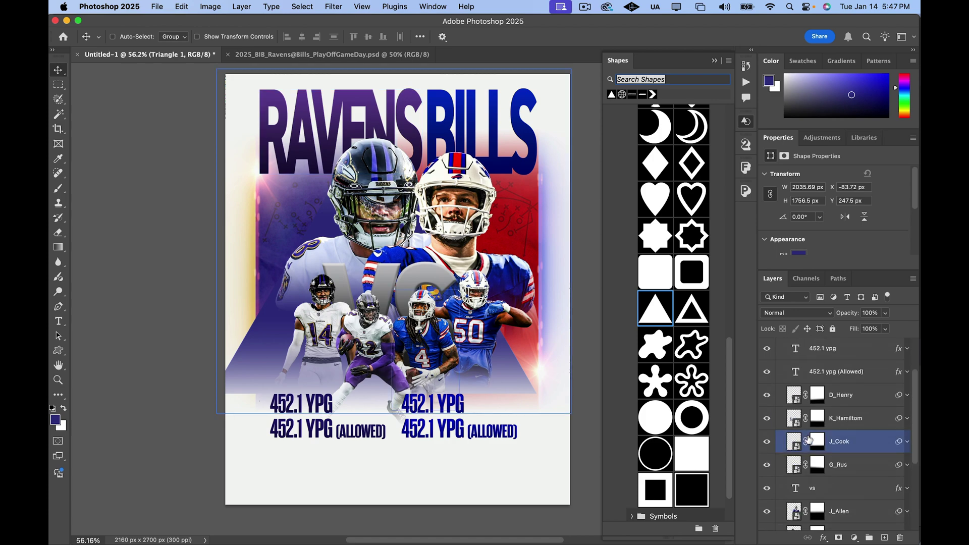
{"action": "left_click", "coordinate": [855, 478]}
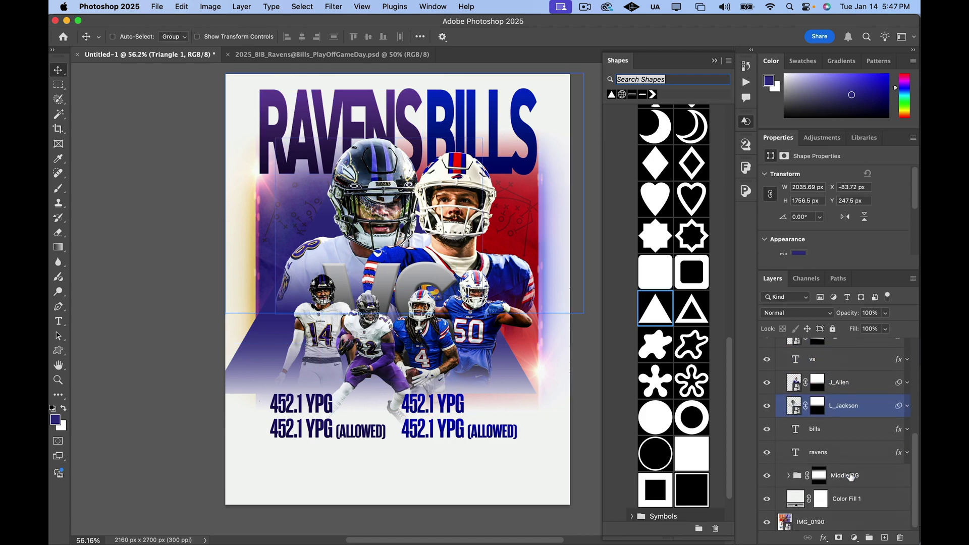
{"action": "left_click", "coordinate": [832, 438]}
{"action": "scroll", "coordinate": [832, 437], "scroll_direction": "up", "scroll_amount": 1}
{"action": "scroll", "coordinate": [832, 439], "scroll_direction": "up", "scroll_amount": 4}
{"action": "left_click", "coordinate": [805, 410]}
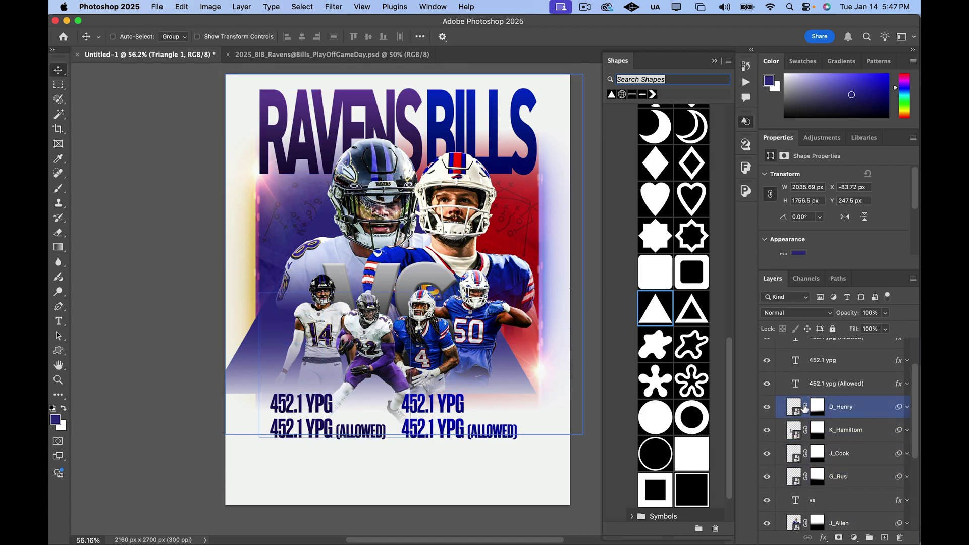
{"action": "scroll", "coordinate": [805, 411], "scroll_direction": "down", "scroll_amount": 4}
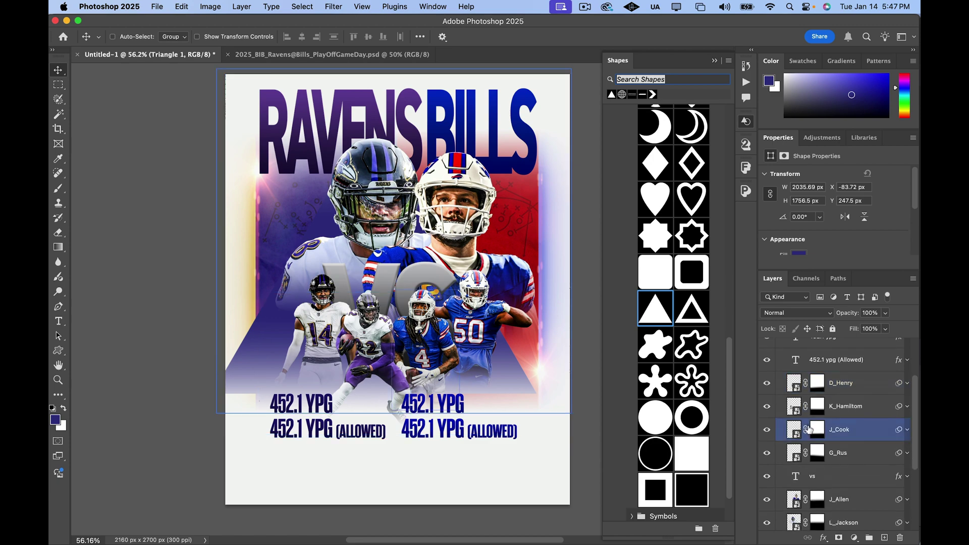
{"action": "left_click", "coordinate": [811, 439]}
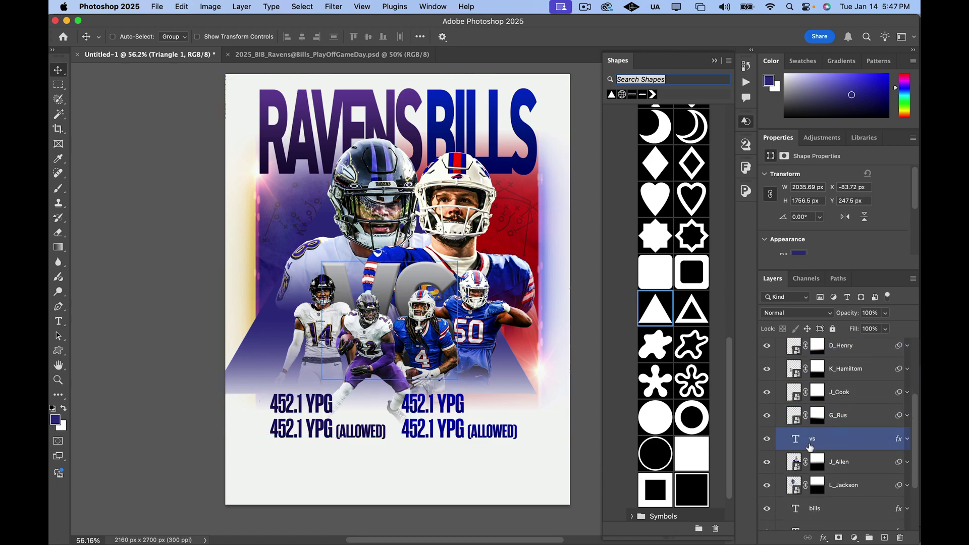
{"action": "scroll", "coordinate": [808, 448], "scroll_direction": "down", "scroll_amount": 3}
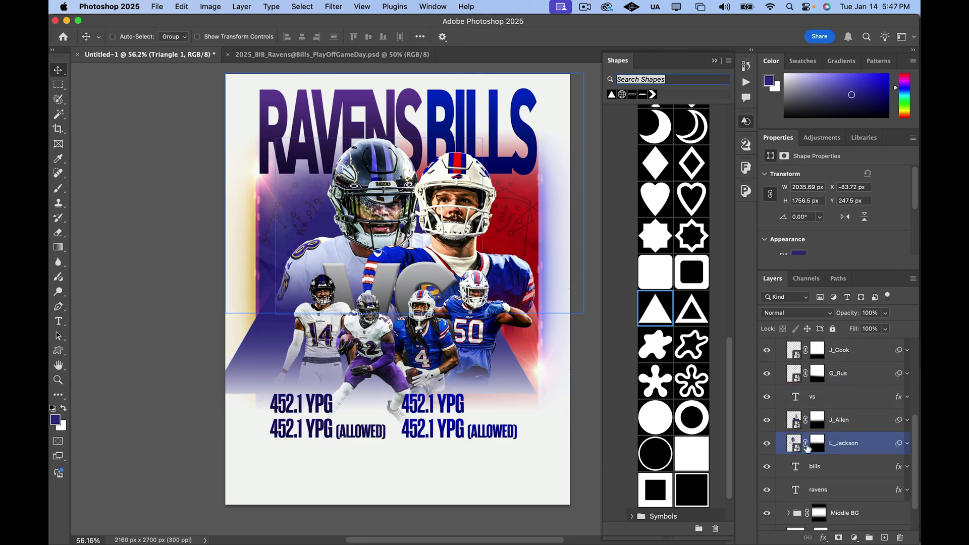
{"action": "left_click", "coordinate": [807, 448]}
{"action": "scroll", "coordinate": [807, 448], "scroll_direction": "down", "scroll_amount": 2}
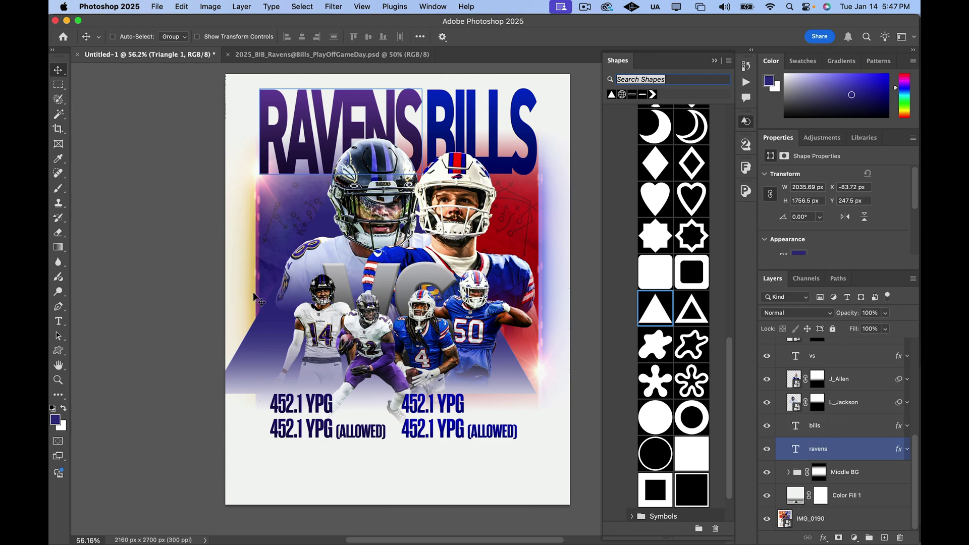
{"action": "left_click", "coordinate": [796, 473]}
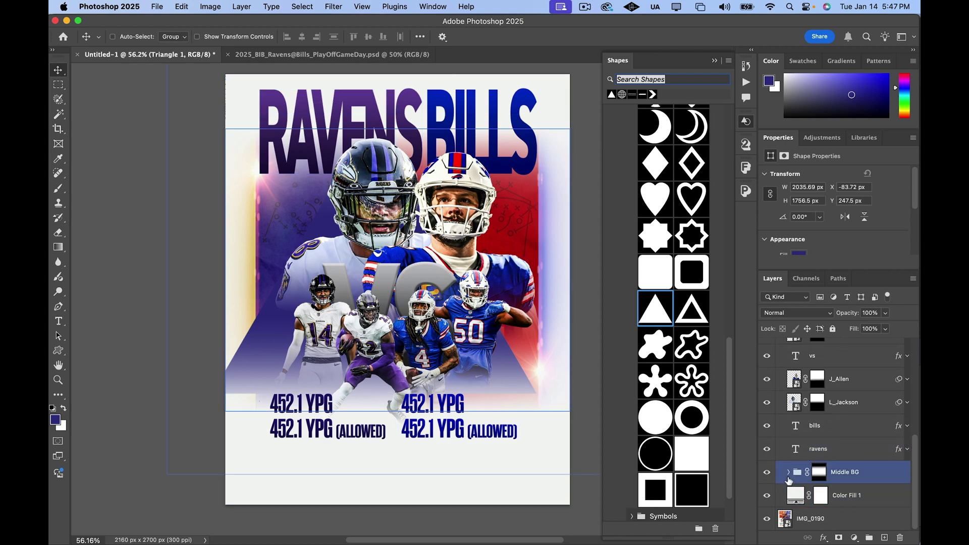
{"action": "left_click", "coordinate": [789, 473]}
{"action": "left_click_drag", "start_coordinate": [833, 495], "coordinate": [848, 442]}
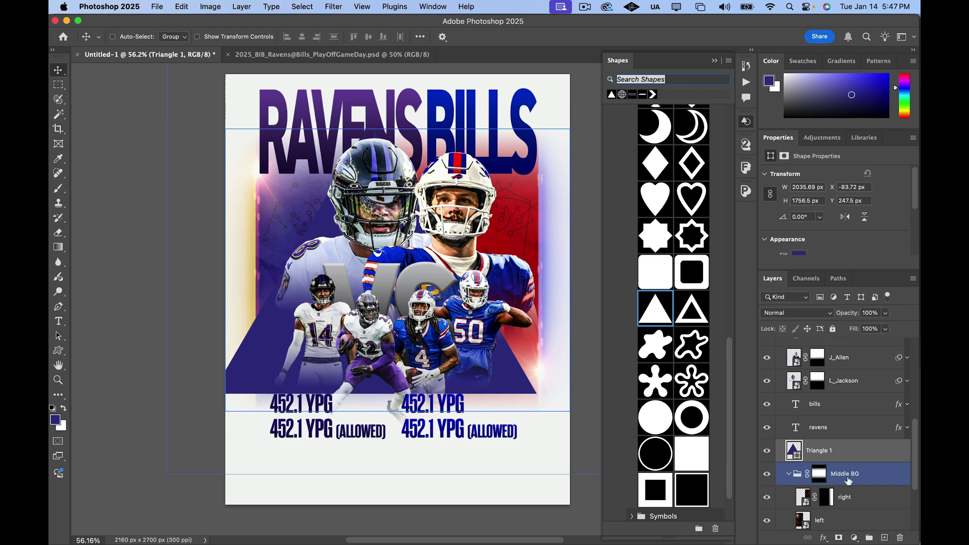
{"action": "left_click", "coordinate": [789, 474]}
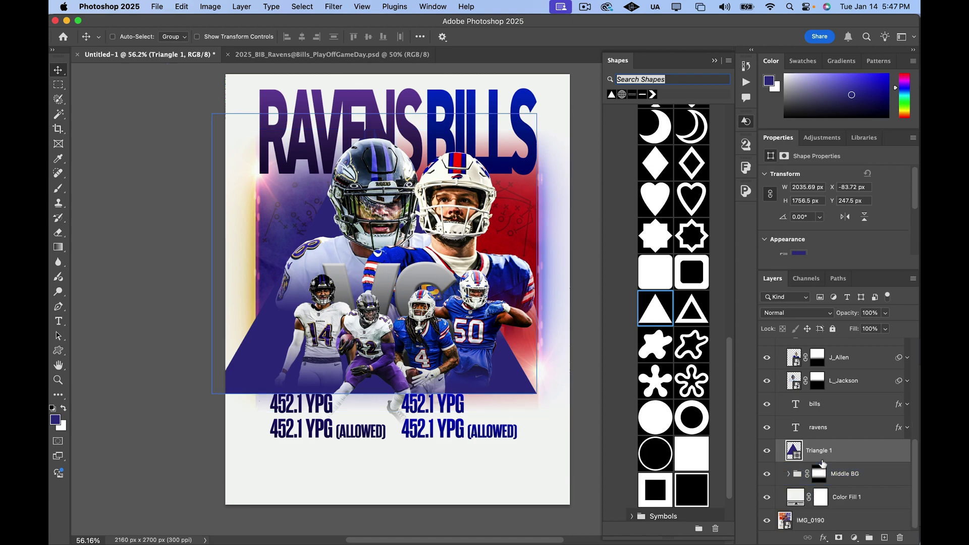
{"action": "left_click_drag", "start_coordinate": [854, 455], "coordinate": [846, 361]}
Step: Rotate the triangle 90°, shrink it to about 97 × 112 px and place it beside the Ravens-side 452.1 YPG line
{"action": "key", "text": "super+t"}
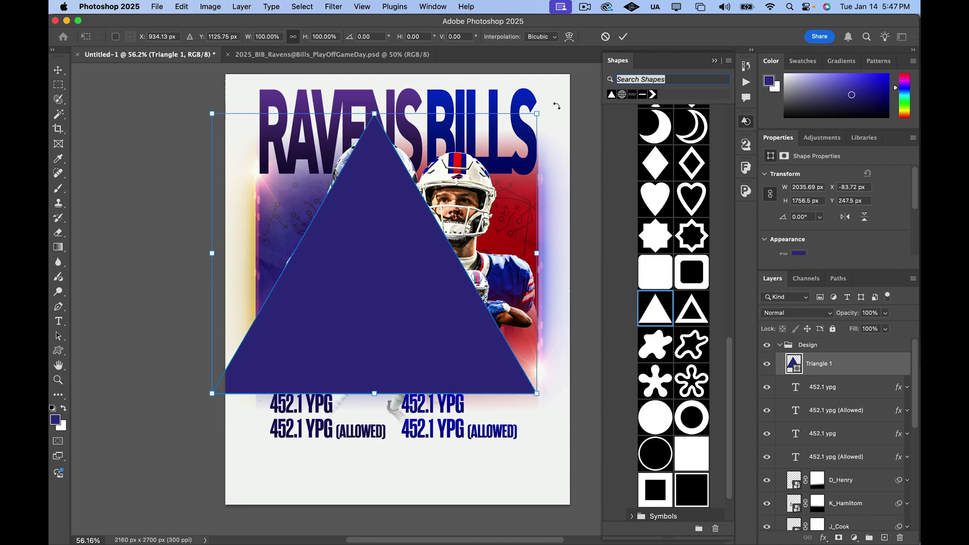
{"action": "left_click_drag", "start_coordinate": [555, 106], "coordinate": [539, 427]}
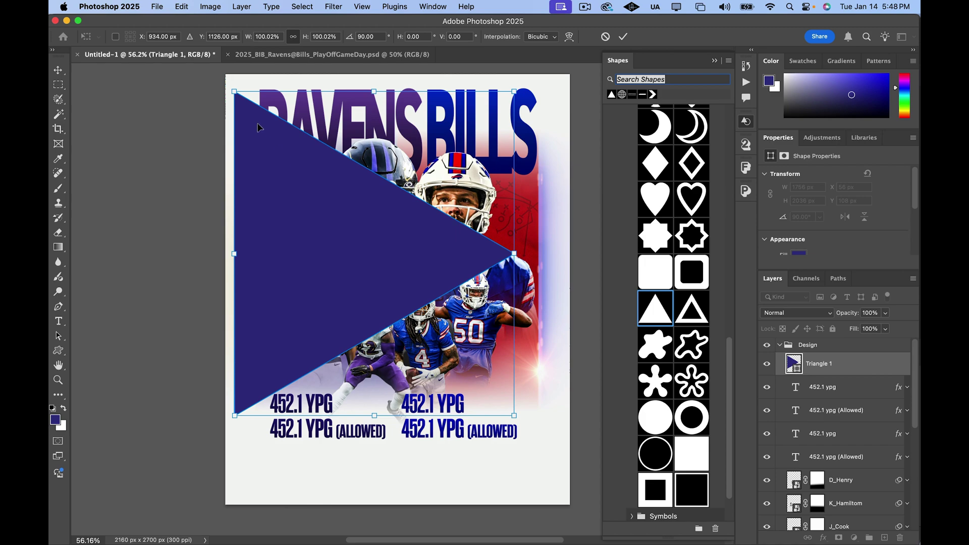
{"action": "left_click_drag", "start_coordinate": [234, 93], "coordinate": [527, 364]}
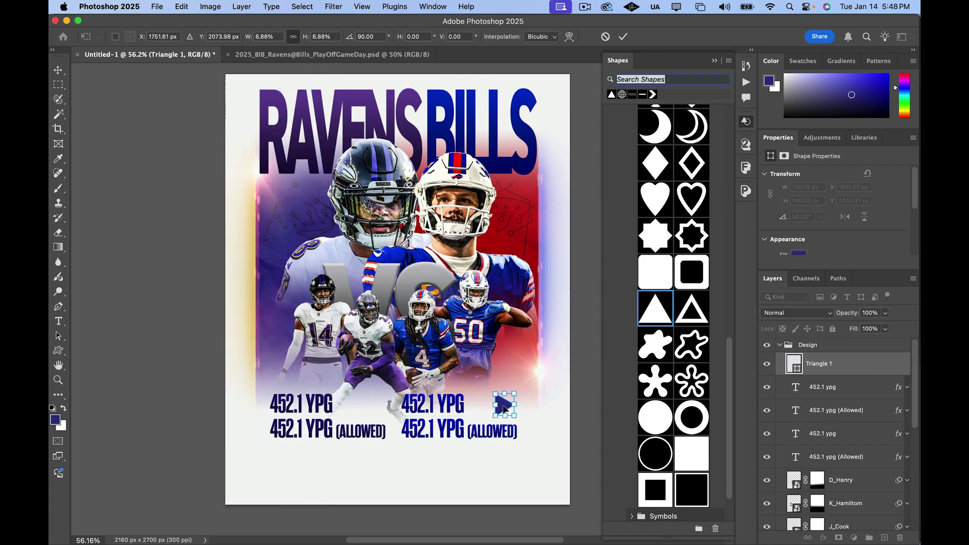
{"action": "left_click_drag", "start_coordinate": [505, 407], "coordinate": [262, 409]}
{"action": "scroll", "coordinate": [259, 408], "scroll_direction": "up", "scroll_amount": 5}
{"action": "scroll", "coordinate": [407, 398], "scroll_direction": "down", "scroll_amount": 5}
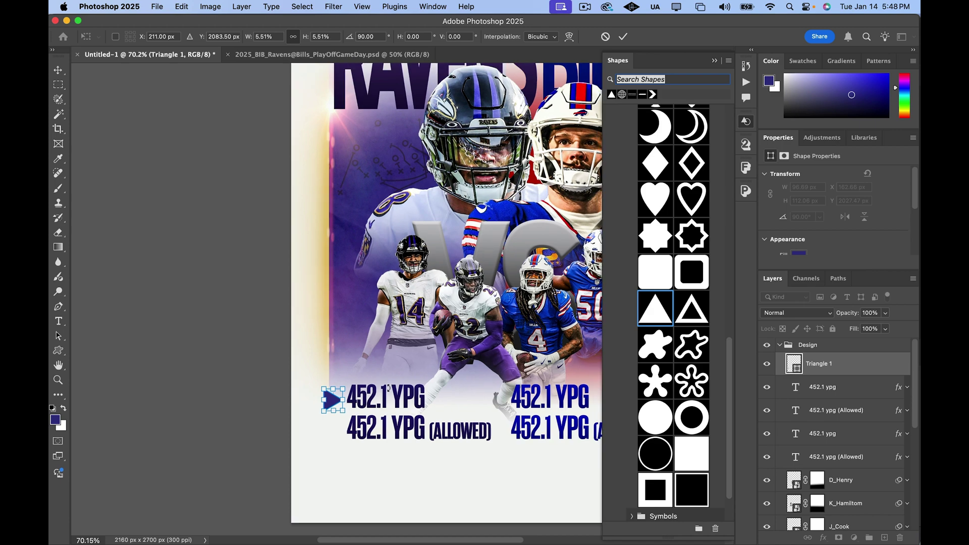
{"action": "scroll", "coordinate": [388, 388], "scroll_direction": "right", "scroll_amount": 5}
{"action": "scroll", "coordinate": [396, 379], "scroll_direction": "down", "scroll_amount": 1}
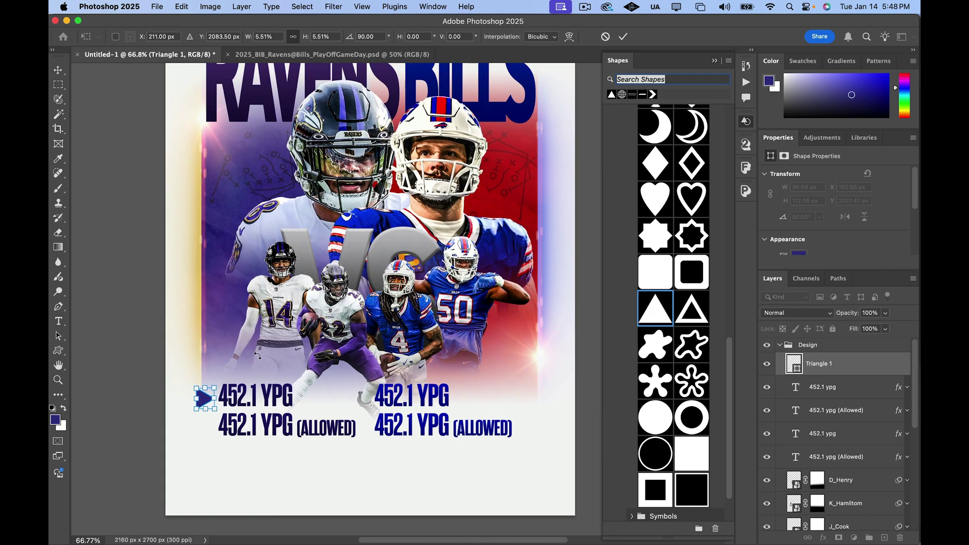
{"action": "key", "text": "Return"}
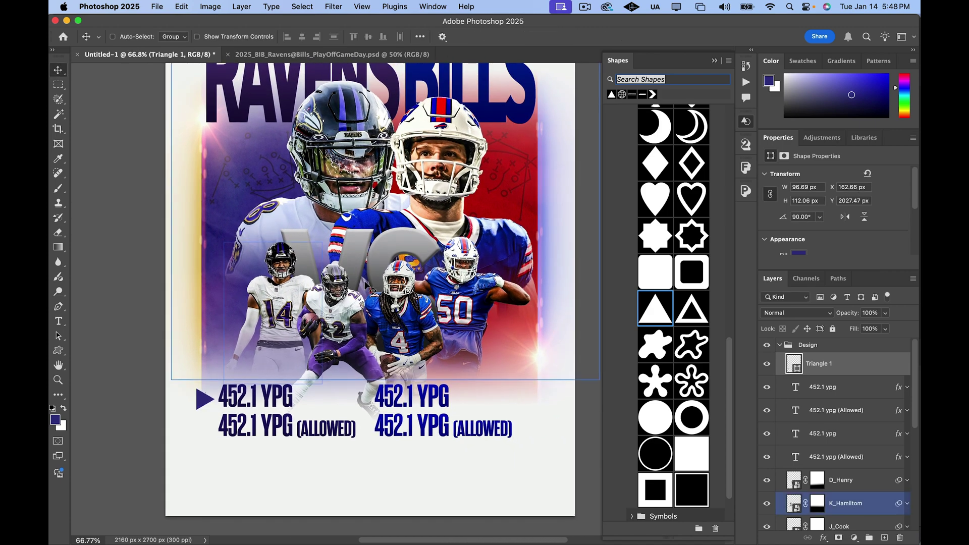
Step: Scale the triangle beside the Ravens-side 452.1 YPG line down to about 80 × 93 px
{"action": "scroll", "coordinate": [453, 284], "scroll_direction": "down", "scroll_amount": 5}
{"action": "scroll", "coordinate": [424, 297], "scroll_direction": "up", "scroll_amount": 5}
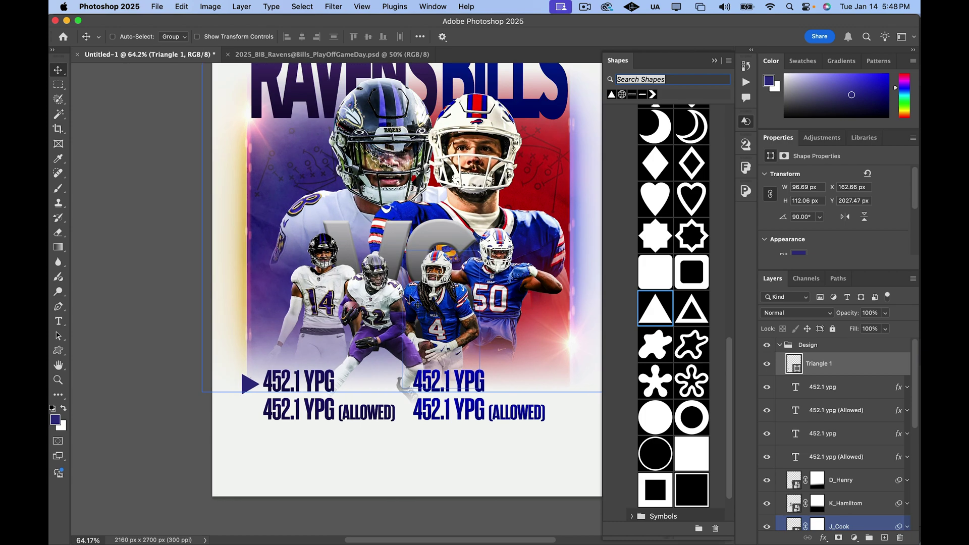
{"action": "key", "text": "super+t"}
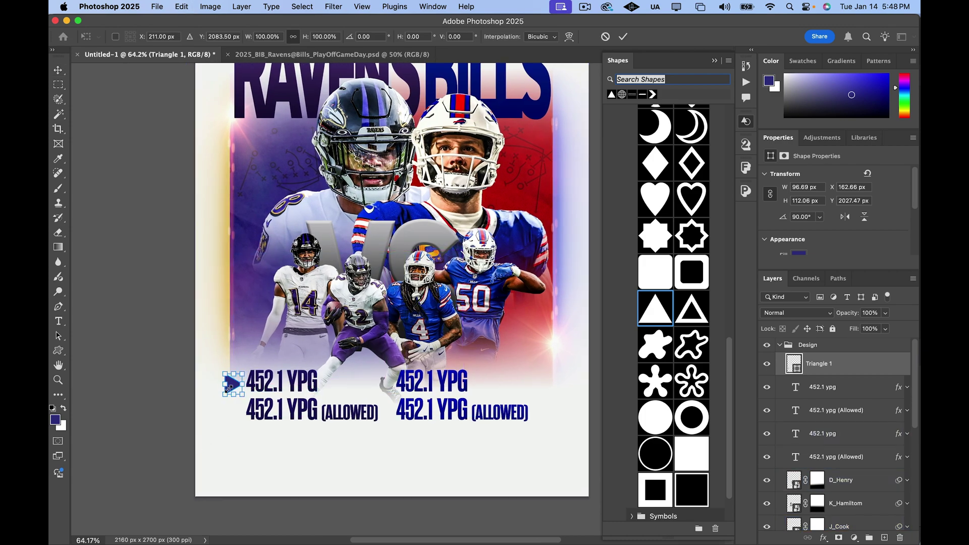
{"action": "left_click_drag", "start_coordinate": [228, 387], "coordinate": [230, 389]}
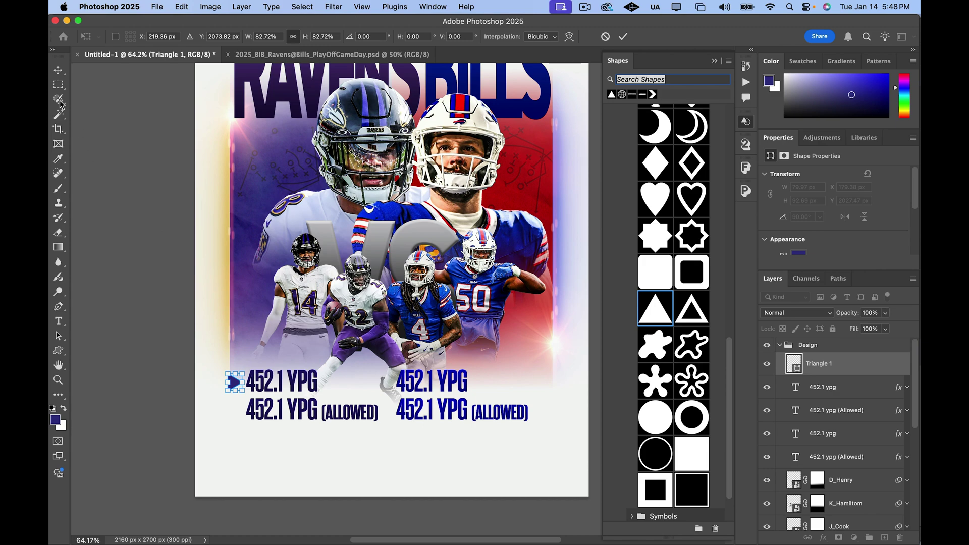
{"action": "key", "text": "Return"}
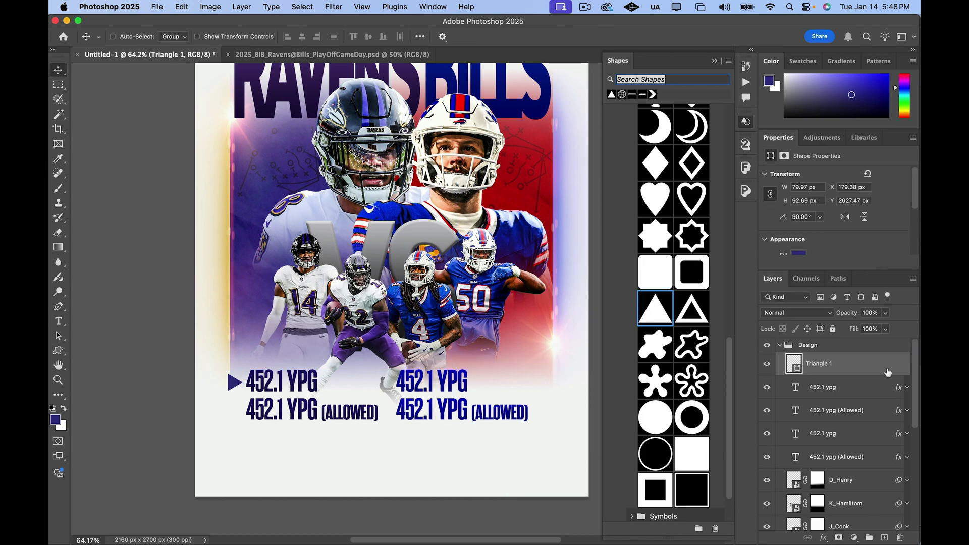
Step: Compare against the reference poster beneath the Design group and shrink the triangle further to about 60 × 70 px
{"action": "left_click", "coordinate": [787, 347]}
{"action": "left_click", "coordinate": [767, 346]}
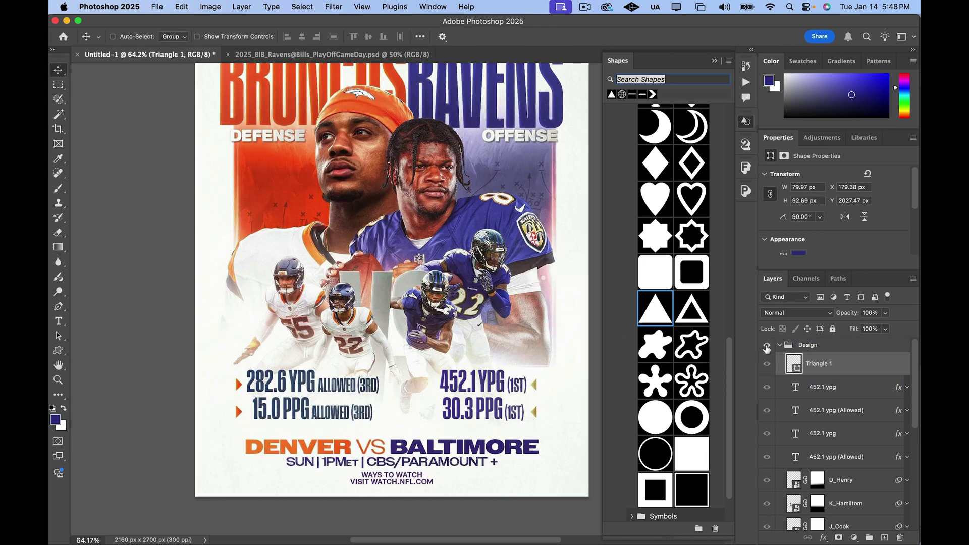
{"action": "left_click", "coordinate": [766, 345]}
{"action": "key", "text": "super+t"}
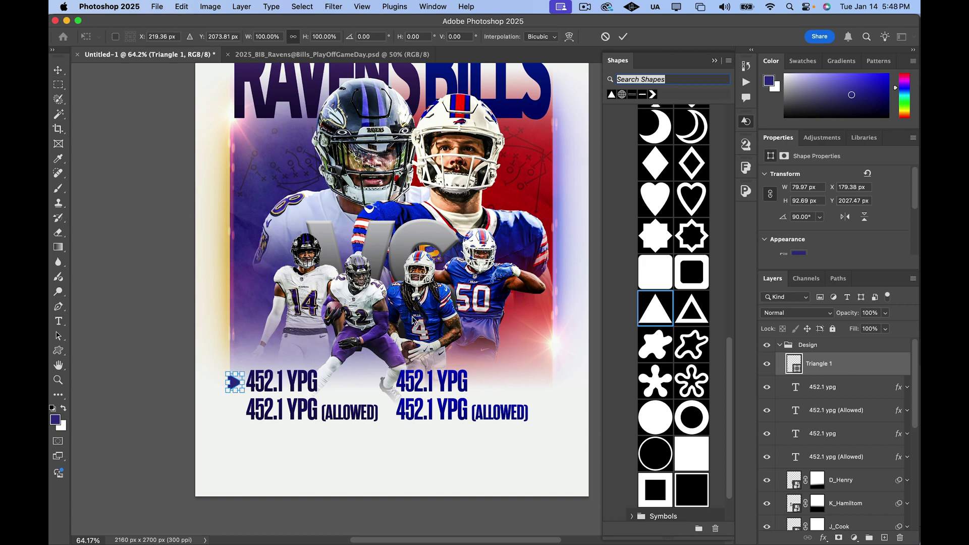
{"action": "scroll", "coordinate": [231, 385], "scroll_direction": "up", "scroll_amount": 5}
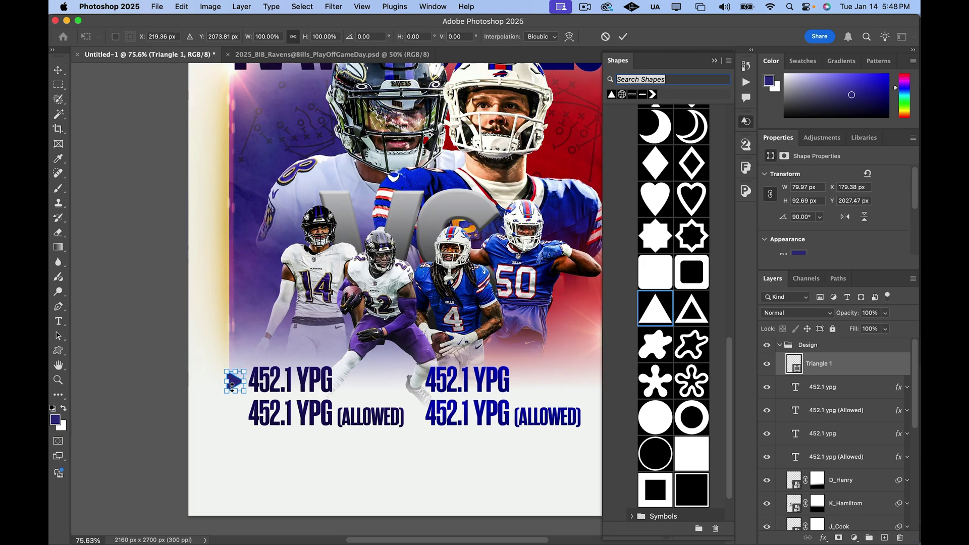
{"action": "left_click_drag", "start_coordinate": [218, 343], "coordinate": [245, 372]}
{"action": "scroll", "coordinate": [359, 329], "scroll_direction": "down", "scroll_amount": 4}
{"action": "scroll", "coordinate": [355, 333], "scroll_direction": "right", "scroll_amount": 4}
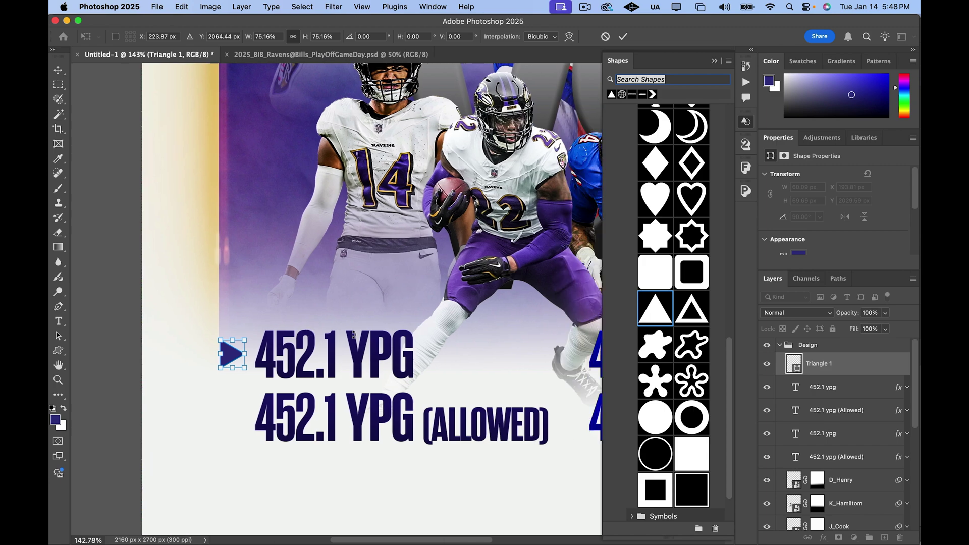
{"action": "left_click", "coordinate": [60, 72]}
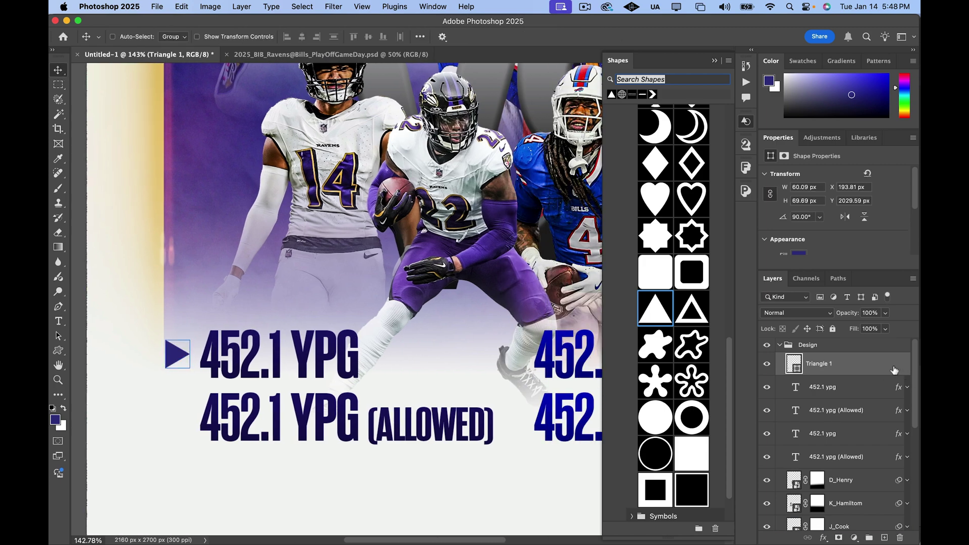
Step: Duplicate the triangle and place the copy straight below, beside the Ravens-side 452.1 YPG (ALLOWED) line, at Y about 2198 px
{"action": "key", "text": "super+j"}
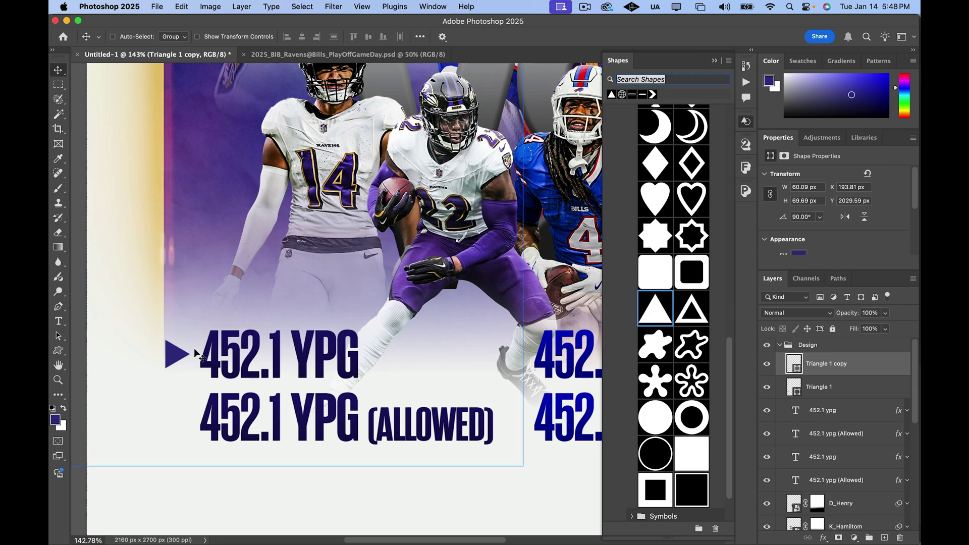
{"action": "left_click_drag", "start_coordinate": [172, 357], "coordinate": [177, 422]}
{"action": "scroll", "coordinate": [337, 421], "scroll_direction": "down", "scroll_amount": 5}
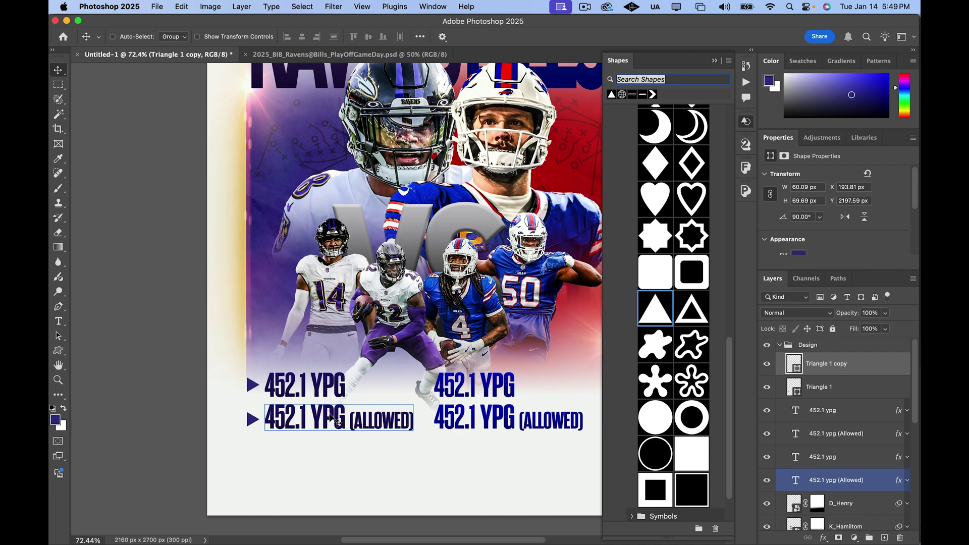
{"action": "scroll", "coordinate": [337, 422], "scroll_direction": "down", "scroll_amount": 4}
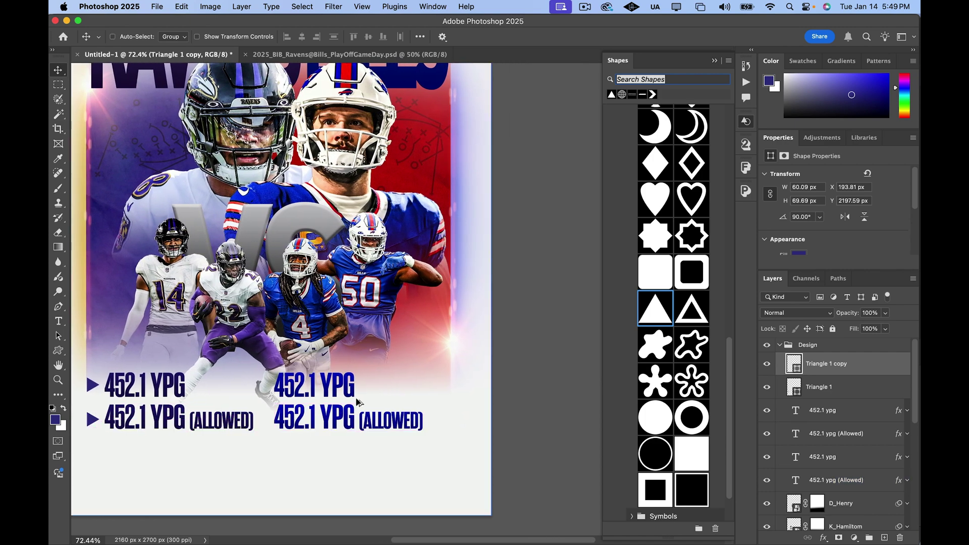
{"action": "scroll", "coordinate": [202, 416], "scroll_direction": "left", "scroll_amount": 3}
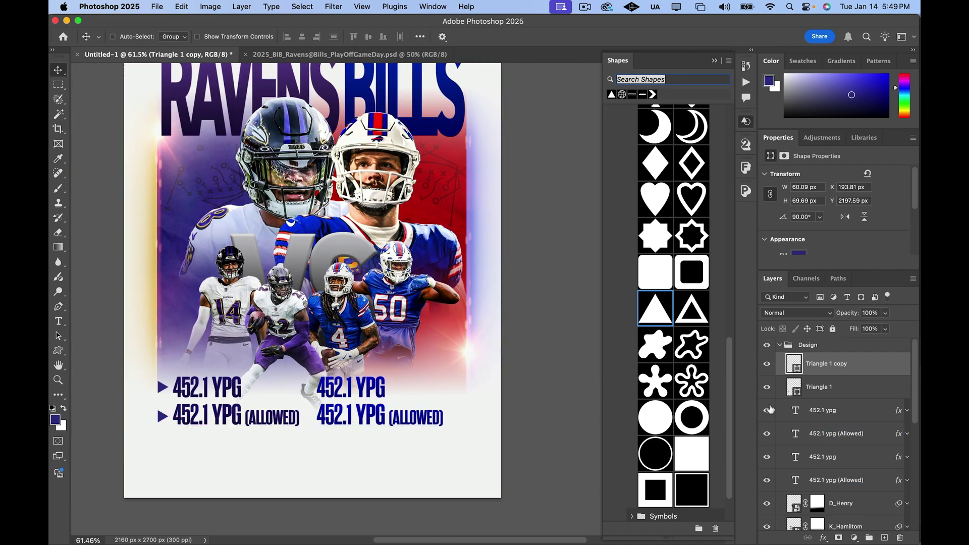
Step: Duplicate both Ravens-side triangles together and move the copies past the outer end of the Bills stat lines, at X about 1874 px
{"action": "left_click", "coordinate": [870, 387], "text": "shift"}
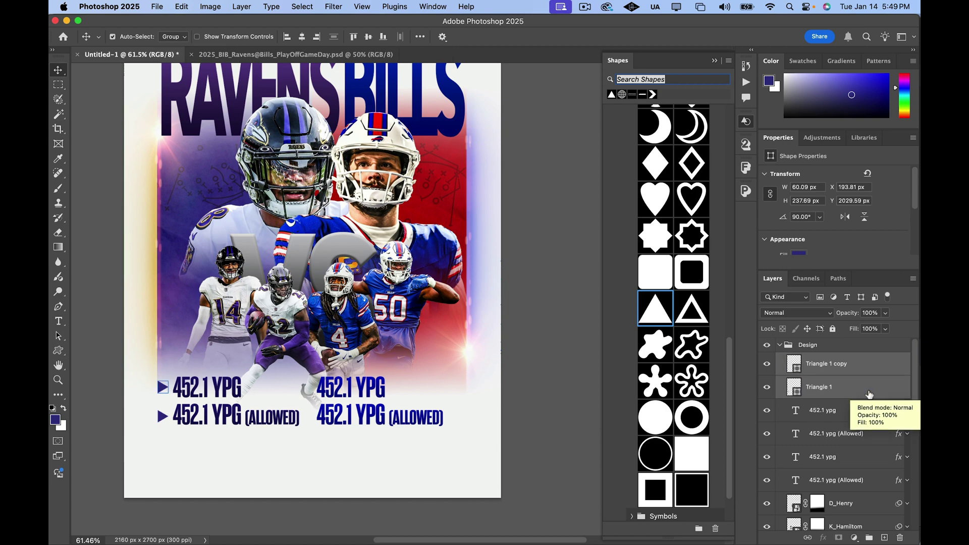
{"action": "key", "text": "super+j"}
{"action": "left_click_drag", "start_coordinate": [161, 393], "coordinate": [456, 394]}
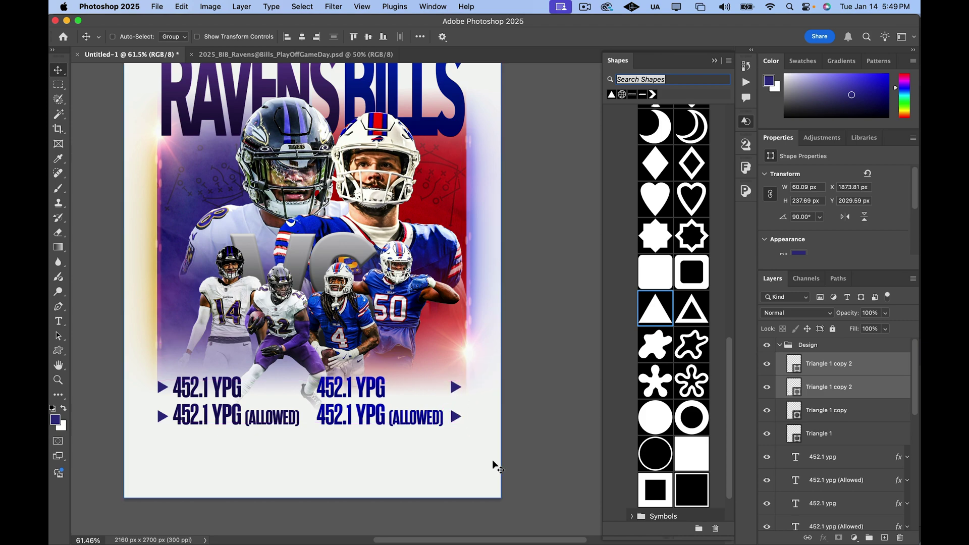
Step: Flip the Bills-side triangle pair horizontally and shift it outward to X about 1896 px
{"action": "left_click", "coordinate": [210, 7]}
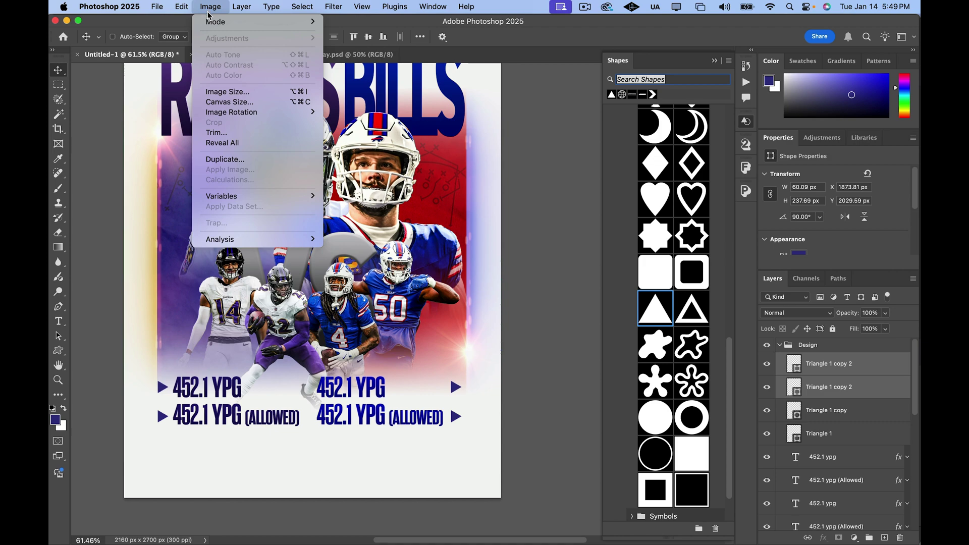
{"action": "mouse_move", "coordinate": [187, 12]}
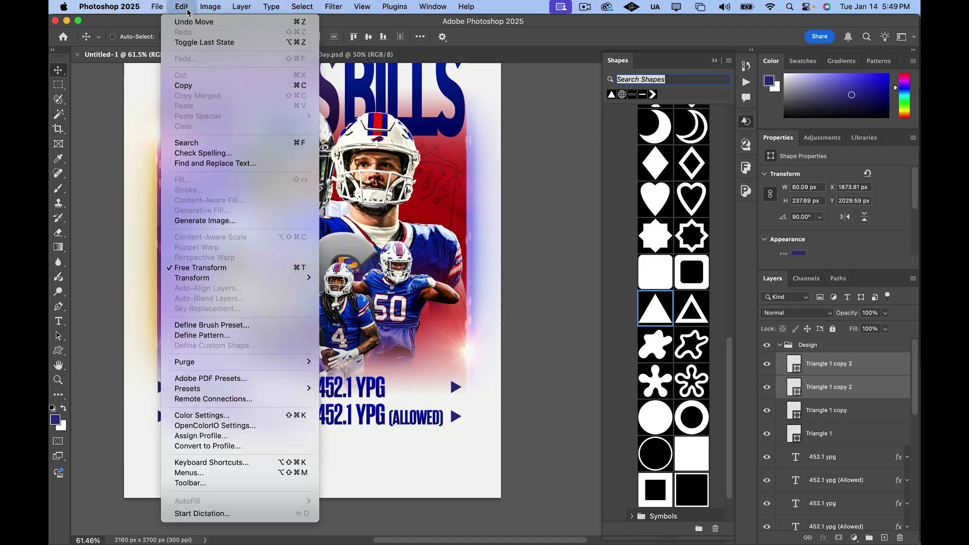
{"action": "mouse_move", "coordinate": [264, 278]}
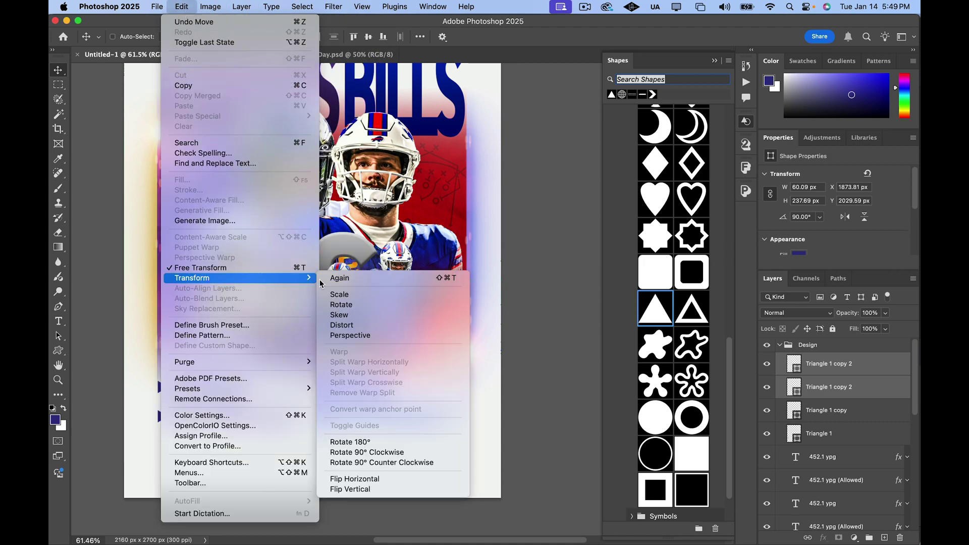
{"action": "left_click", "coordinate": [374, 478]}
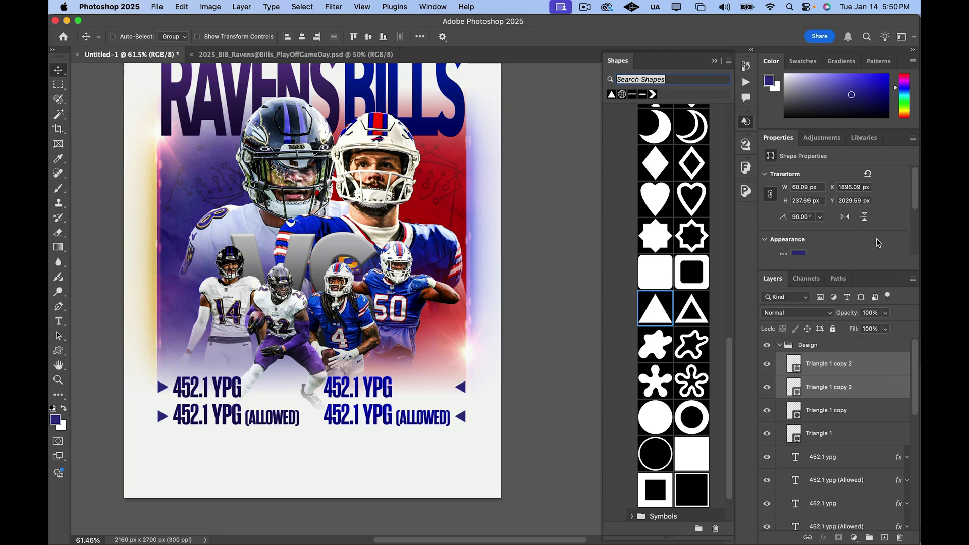
{"action": "scroll", "coordinate": [878, 242], "scroll_direction": "down", "scroll_amount": 2}
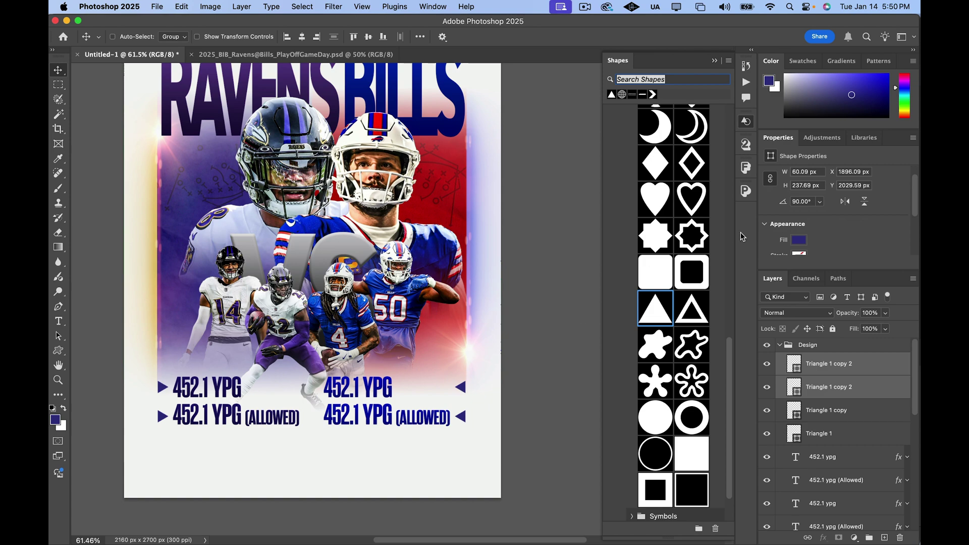
{"action": "left_click", "coordinate": [799, 241]}
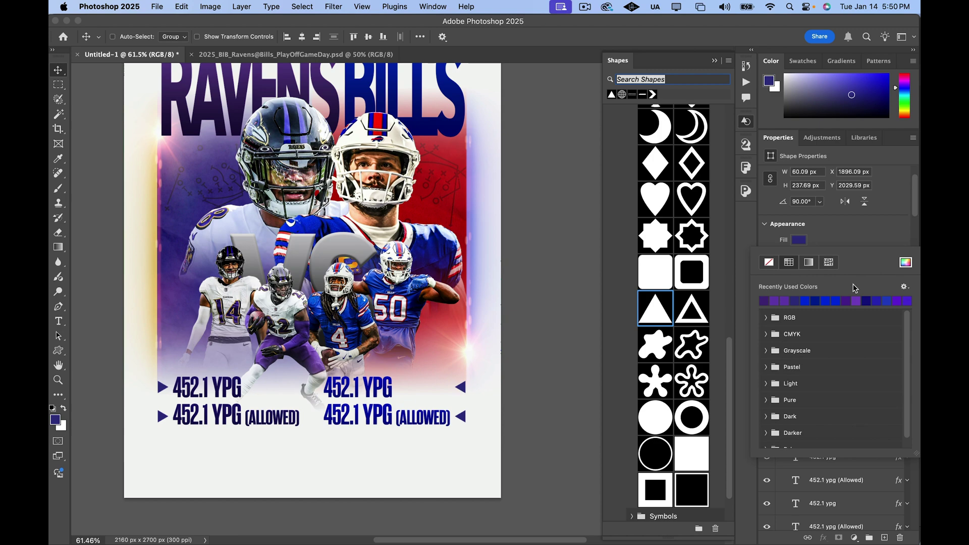
{"action": "left_click", "coordinate": [906, 263]}
{"action": "left_click", "coordinate": [426, 206]}
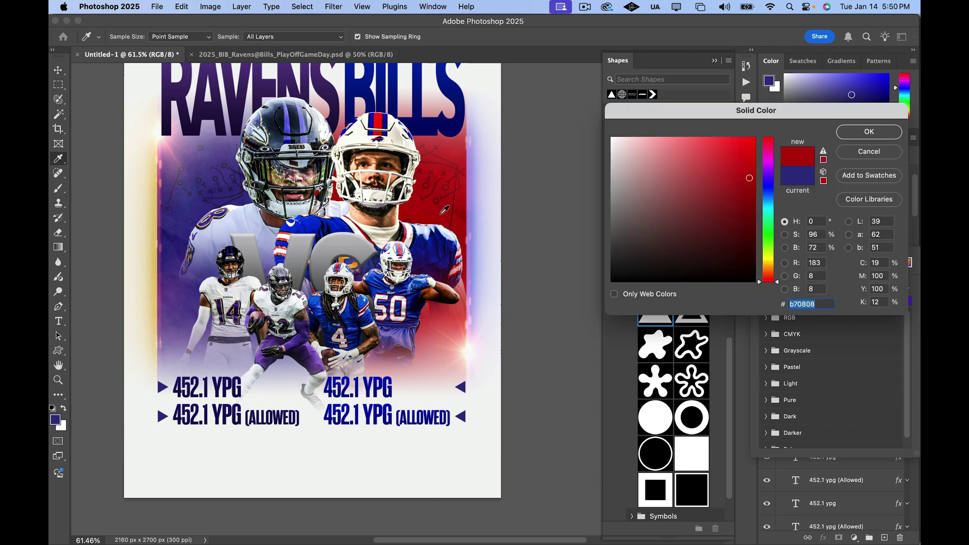
{"action": "left_click", "coordinate": [868, 151]}
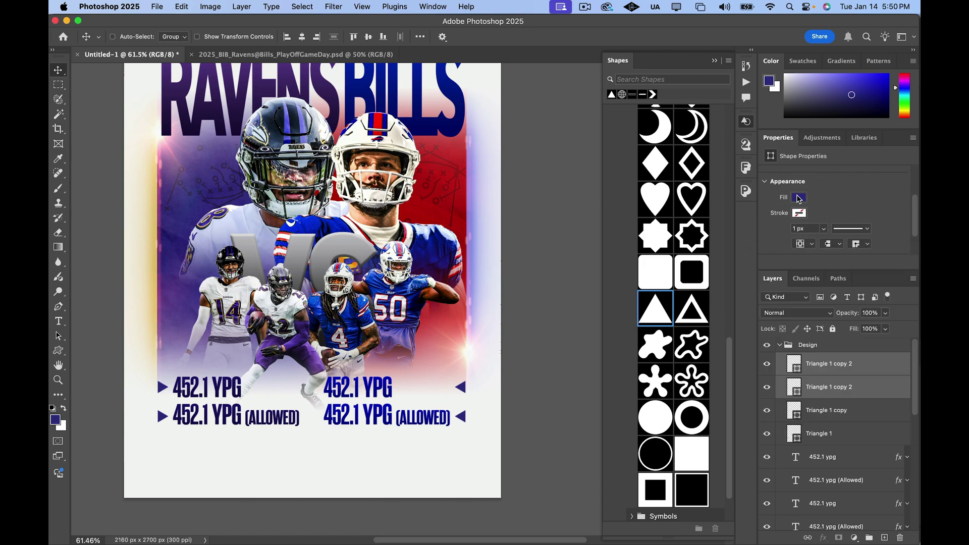
Step: Set the fill of both Bills-side triangles to the red d13837, sampled from the poster's background
{"action": "left_click", "coordinate": [798, 197]}
{"action": "left_click", "coordinate": [905, 224]}
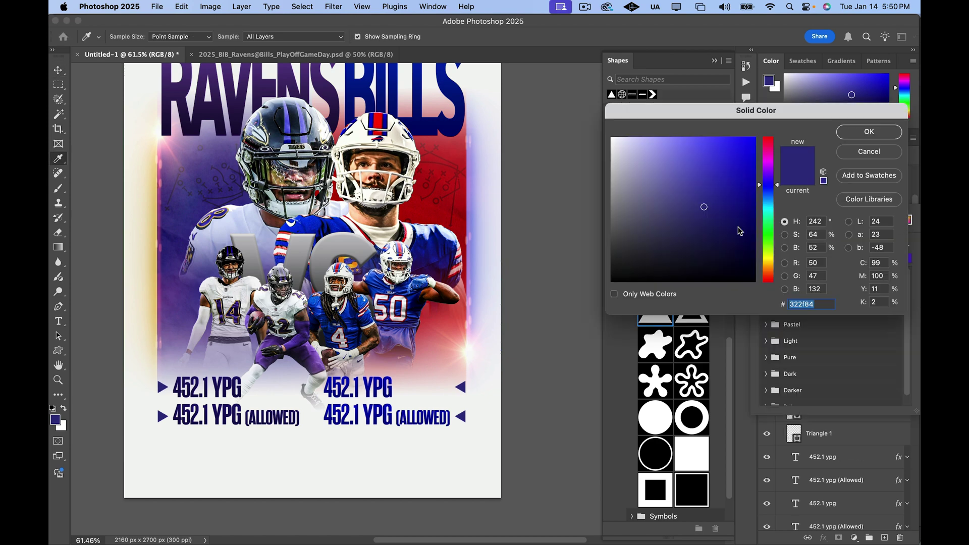
{"action": "left_click", "coordinate": [449, 316]}
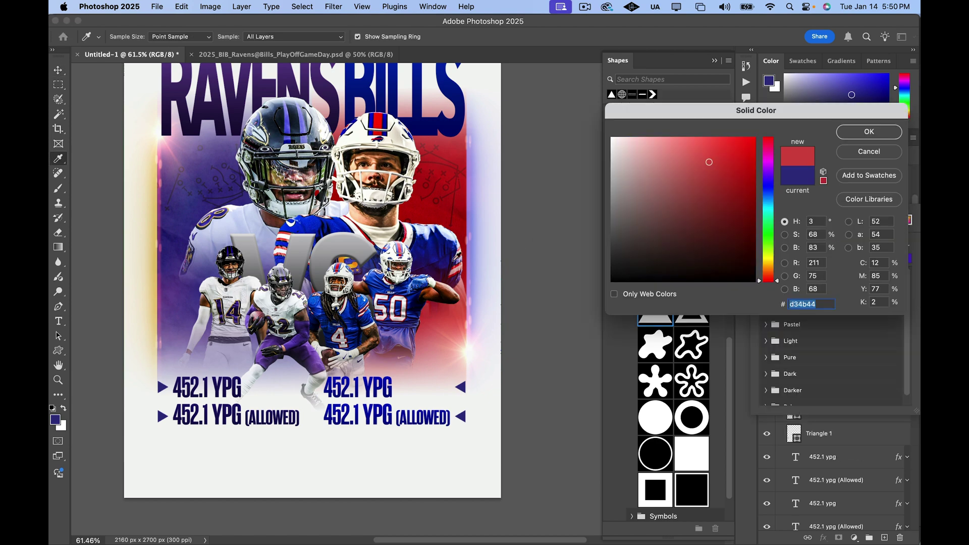
{"action": "left_click", "coordinate": [458, 150]}
{"action": "left_click", "coordinate": [453, 152]}
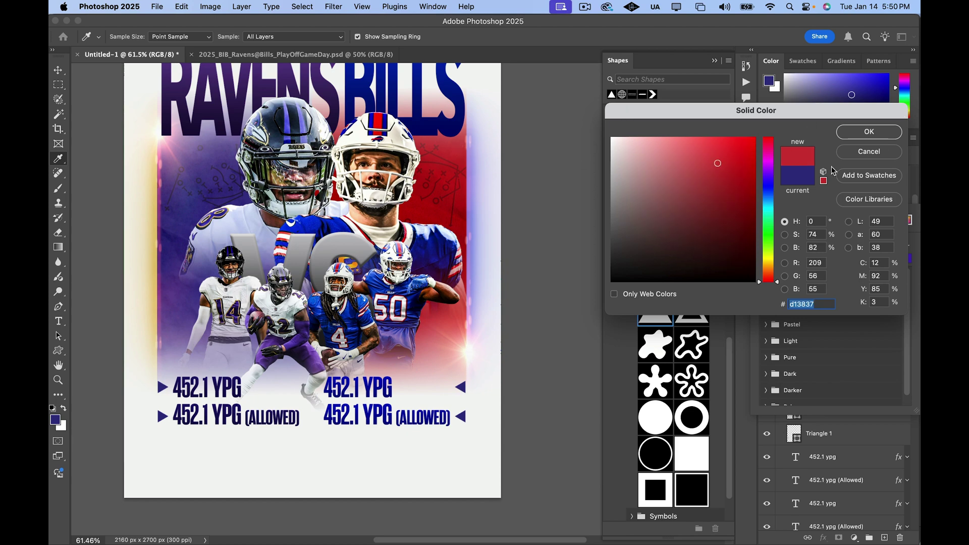
{"action": "left_click", "coordinate": [840, 132]}
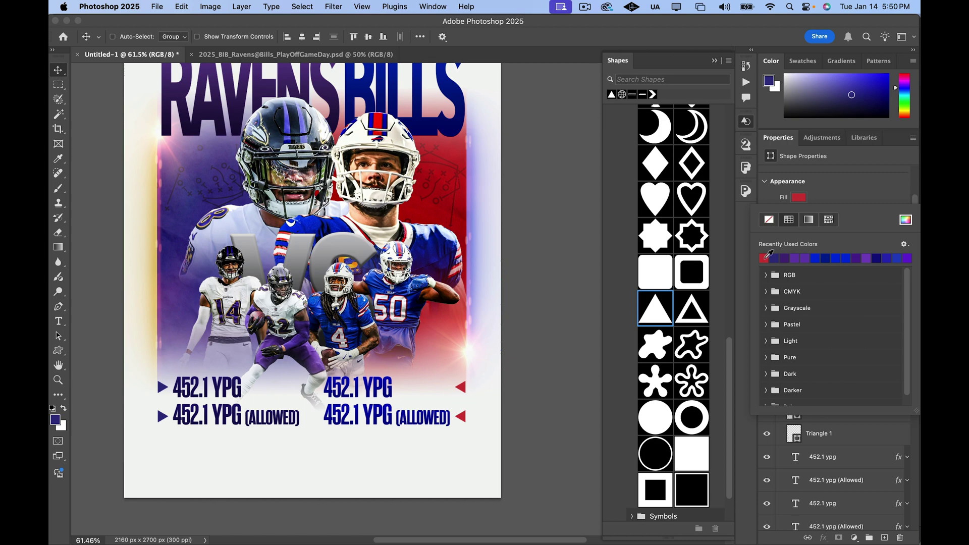
{"action": "left_click", "coordinate": [562, 268]}
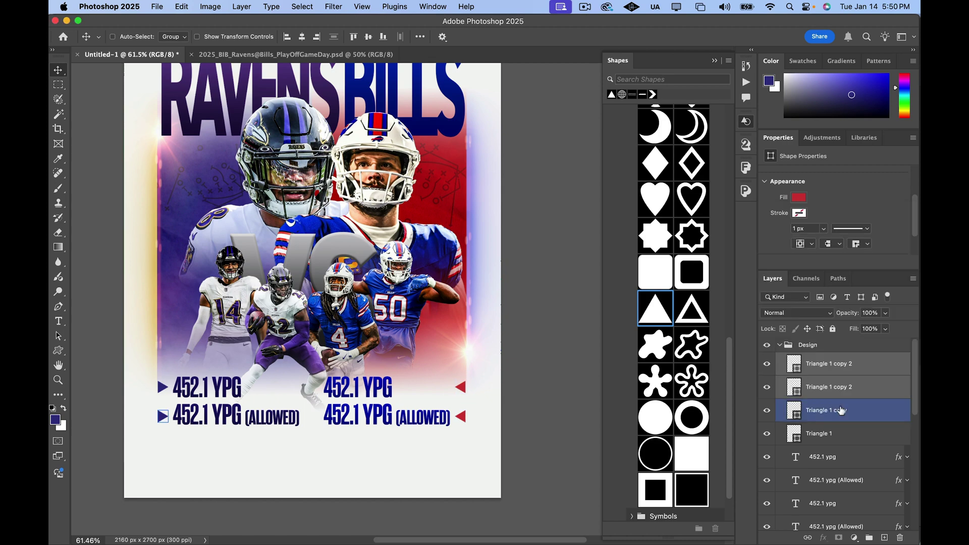
Step: Select both Ravens-side triangles and set their fill to the gold colour e3c23d
{"action": "left_click", "coordinate": [857, 418]}
{"action": "left_click", "coordinate": [857, 432]}
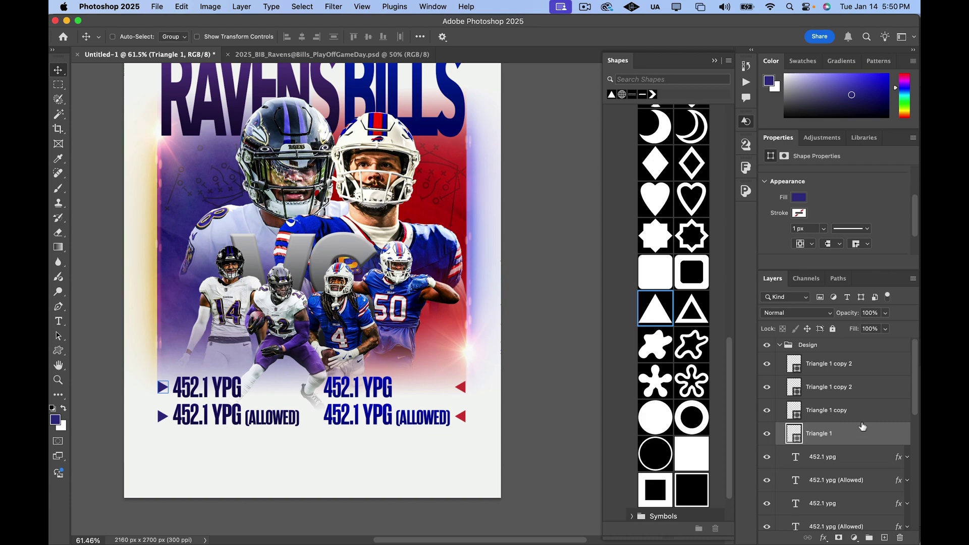
{"action": "left_click", "coordinate": [864, 419], "text": "shift"}
{"action": "left_click", "coordinate": [799, 197]}
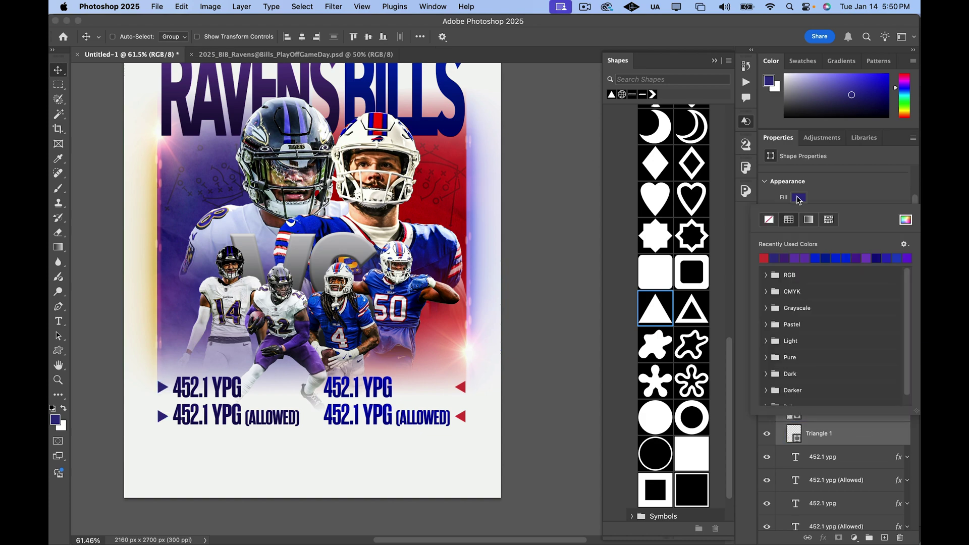
{"action": "left_click", "coordinate": [905, 221]}
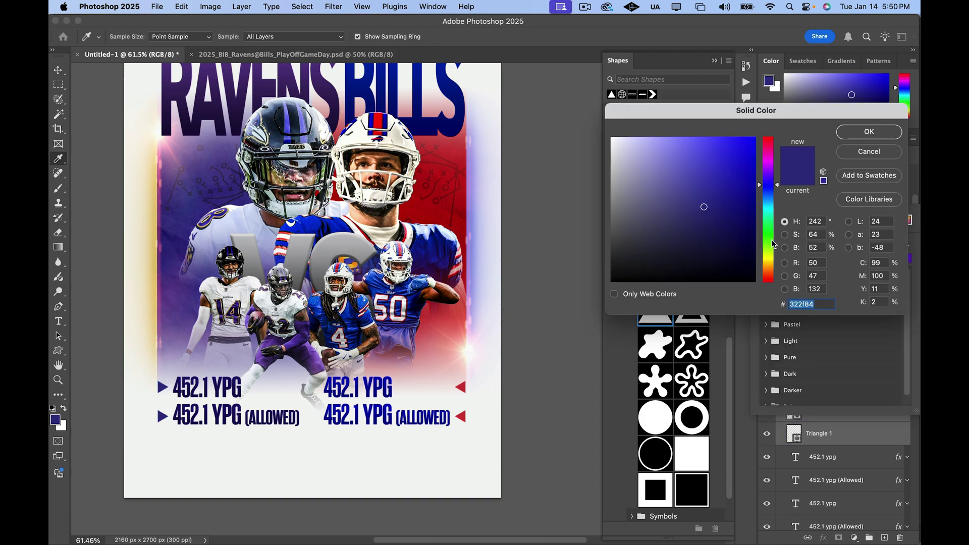
{"action": "left_click_drag", "start_coordinate": [773, 244], "coordinate": [771, 262]}
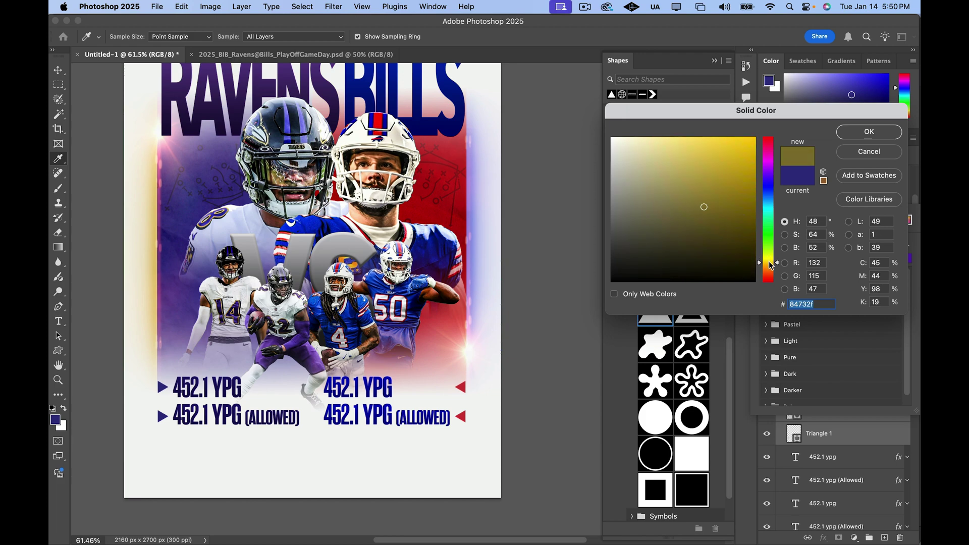
{"action": "left_click", "coordinate": [720, 157]}
{"action": "left_click_drag", "start_coordinate": [719, 155], "coordinate": [717, 152]}
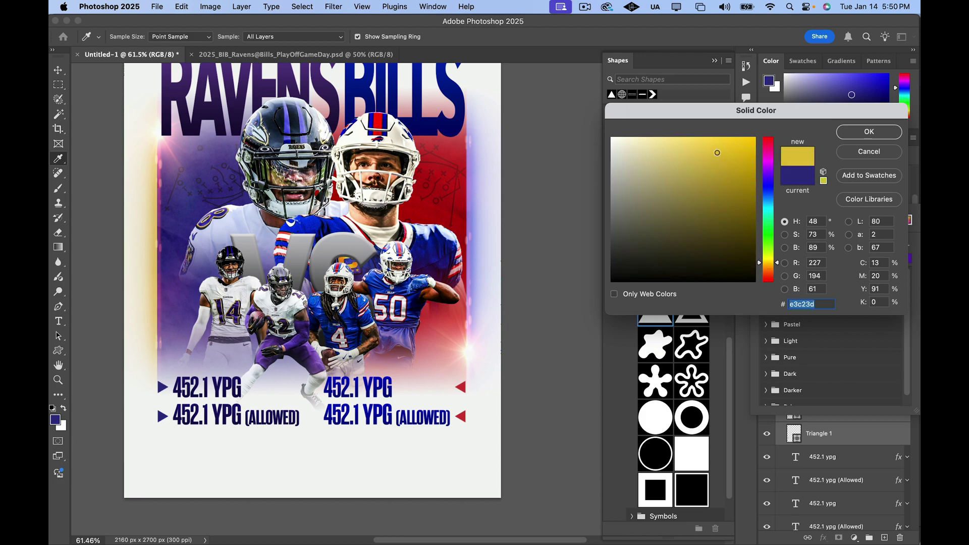
{"action": "left_click", "coordinate": [895, 135]}
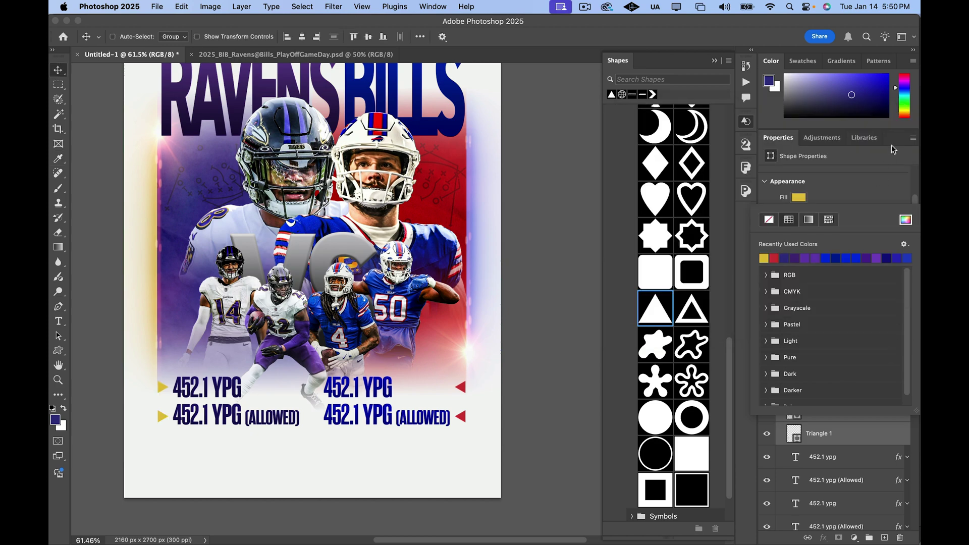
{"action": "left_click", "coordinate": [894, 162]}
{"action": "left_click", "coordinate": [894, 436]}
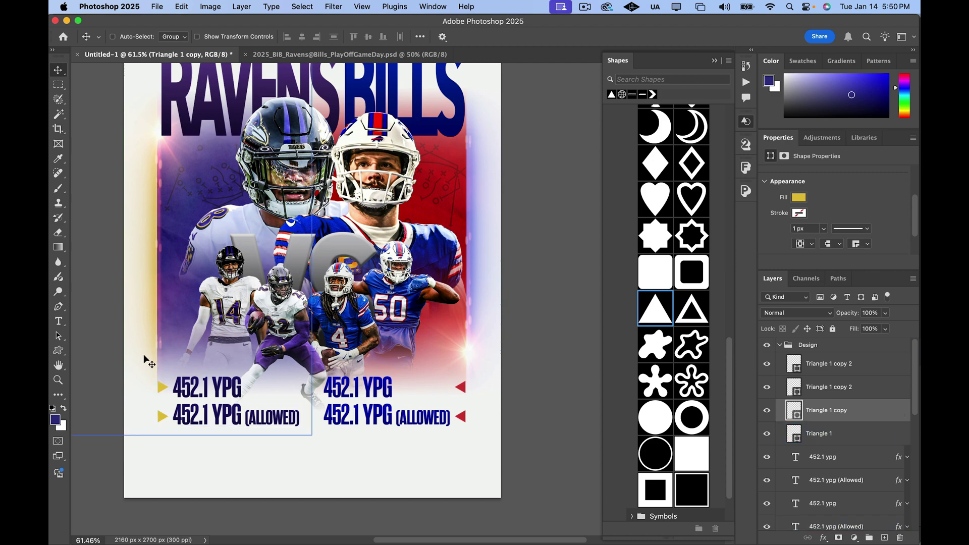
Step: Add a Gradient Overlay to the lower Ravens-side triangle using the Foreground to Transparent preset
{"action": "left_click", "coordinate": [881, 453]}
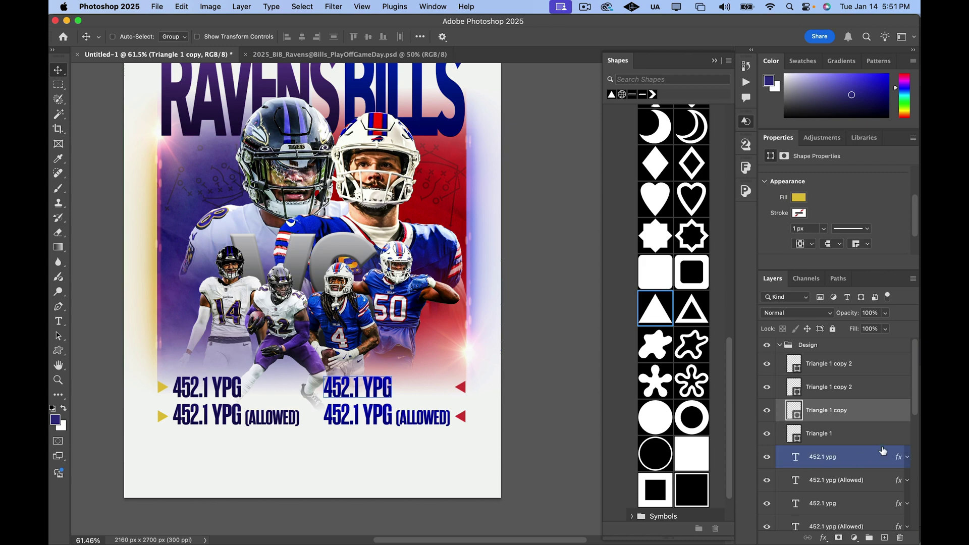
{"action": "double_click", "coordinate": [901, 415]}
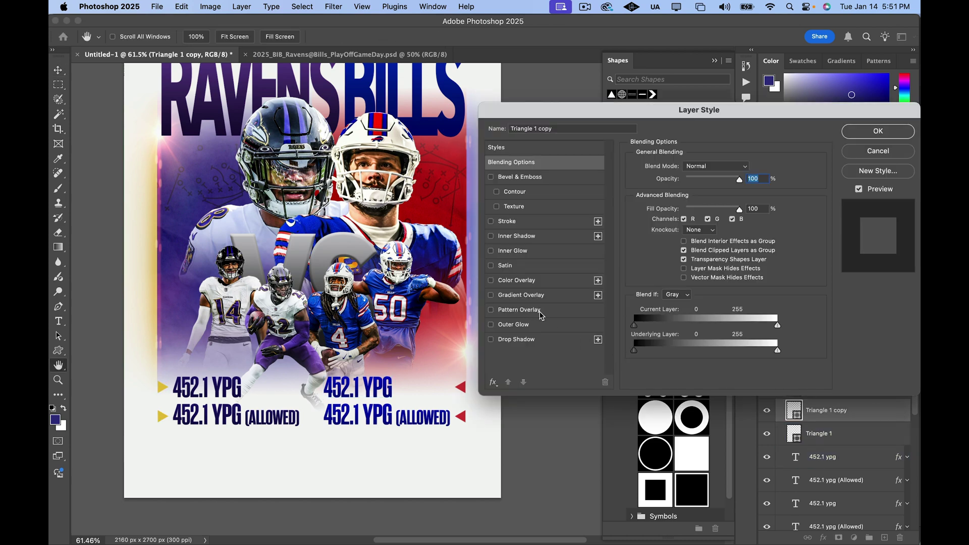
{"action": "left_click", "coordinate": [522, 295]}
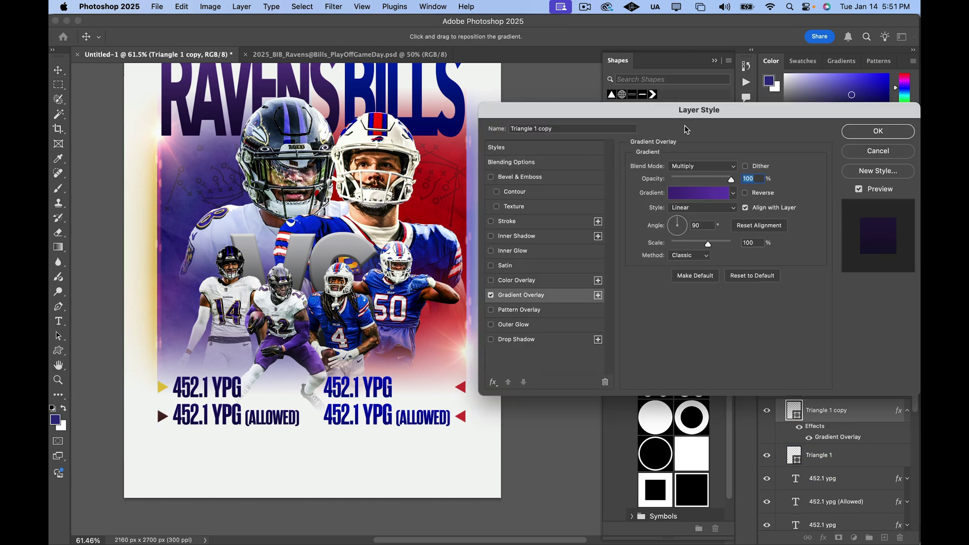
{"action": "left_click", "coordinate": [703, 194]}
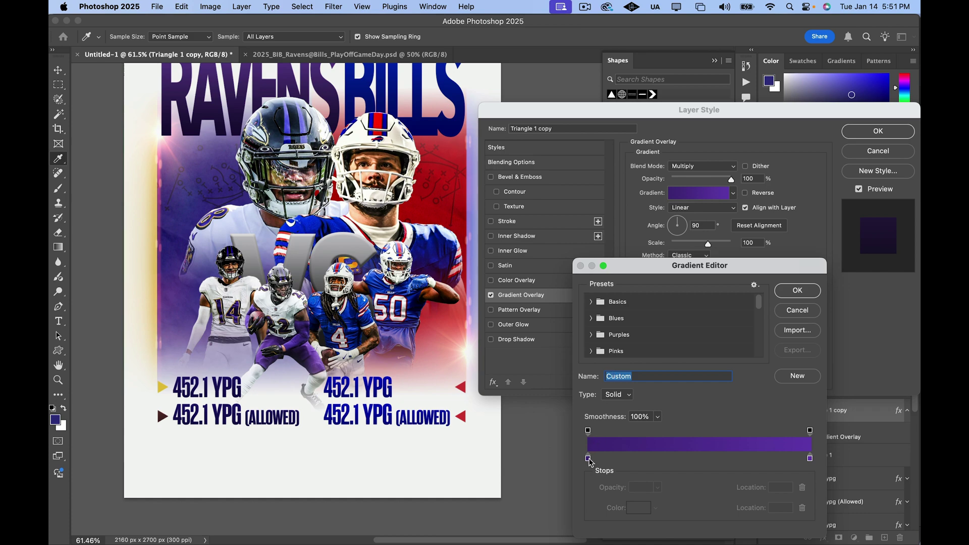
{"action": "left_click", "coordinate": [591, 302]}
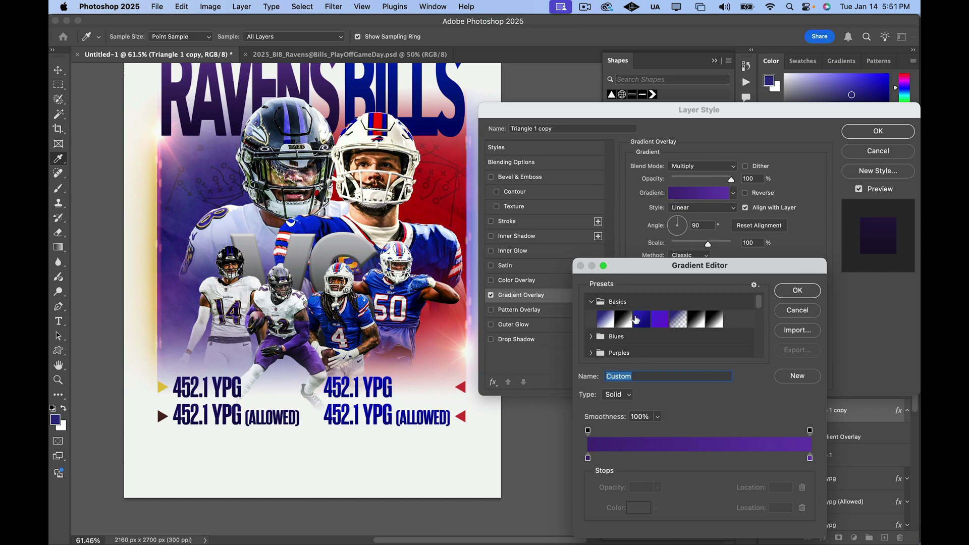
{"action": "left_click", "coordinate": [678, 321]}
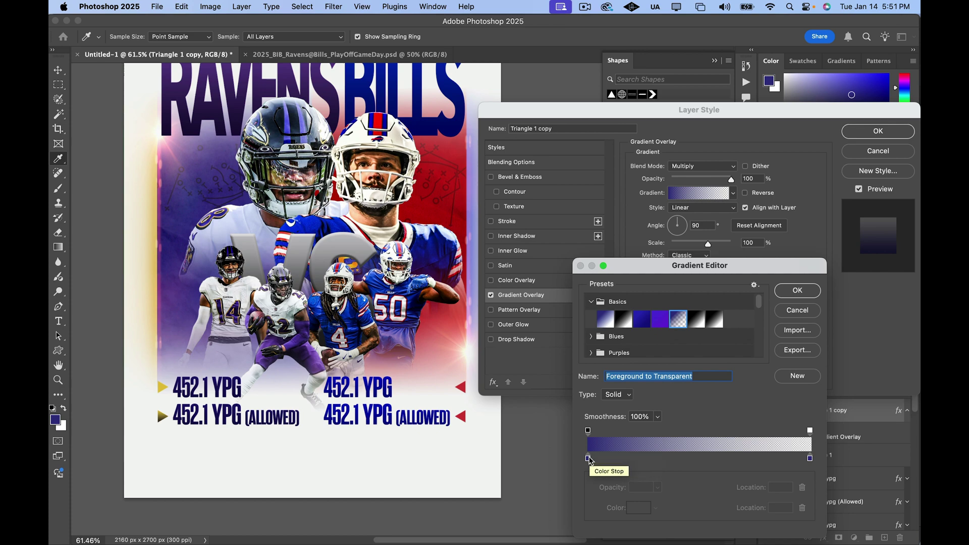
Step: Recolour the overlay gradient's starting colour stop to a mustard yellow and apply the overlay to the lower Ravens-side triangle
{"action": "left_click", "coordinate": [588, 458]}
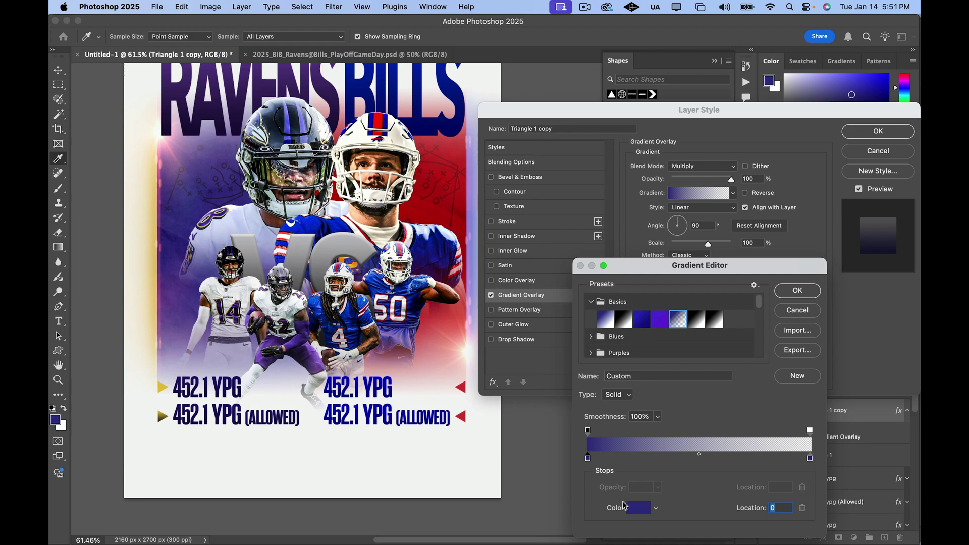
{"action": "left_click", "coordinate": [639, 507]}
{"action": "left_click", "coordinate": [767, 257]}
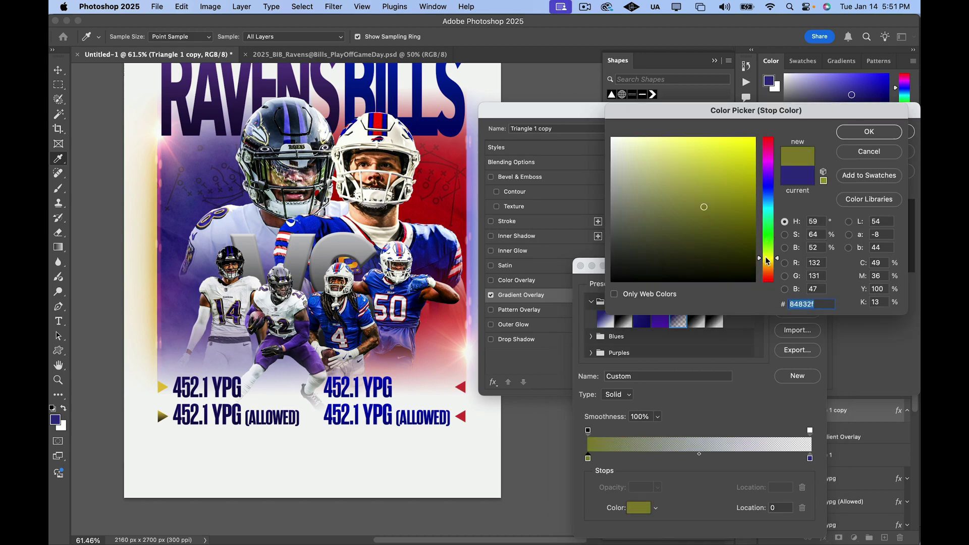
{"action": "left_click_drag", "start_coordinate": [767, 261], "coordinate": [766, 262]}
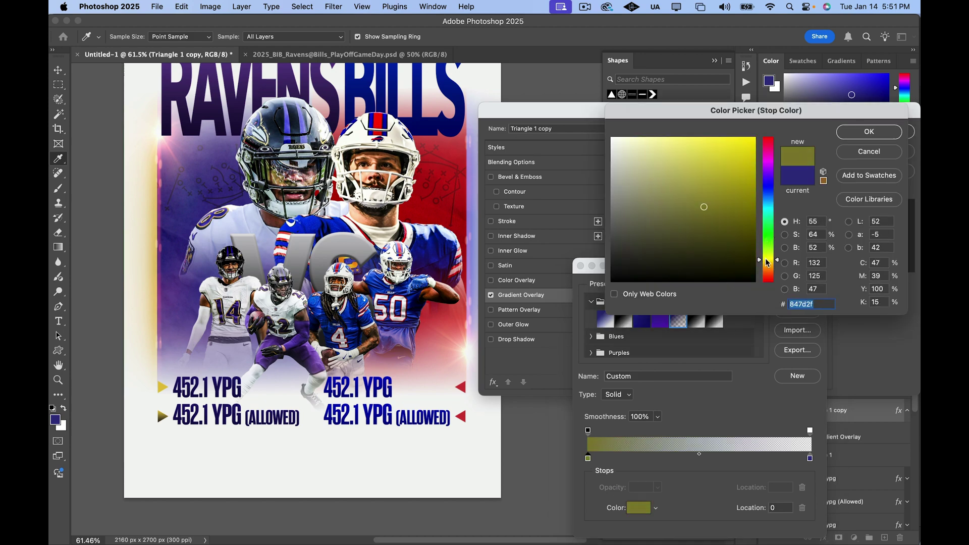
{"action": "left_click", "coordinate": [718, 223]}
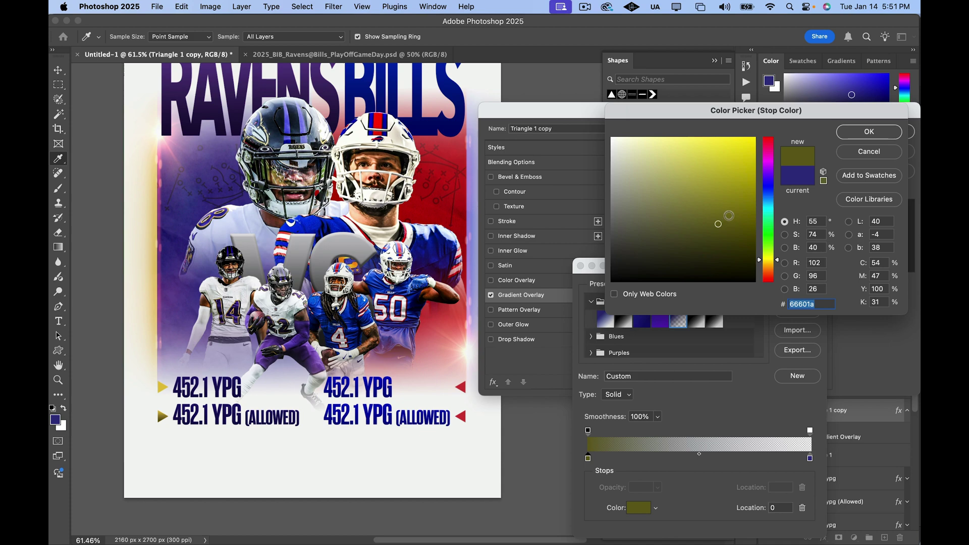
{"action": "mouse_move", "coordinate": [729, 215]}
{"action": "left_mouse_down"}
{"action": "mouse_move", "coordinate": [738, 159]}
{"action": "mouse_move", "coordinate": [678, 187]}
{"action": "mouse_move", "coordinate": [705, 197]}
{"action": "mouse_move", "coordinate": [737, 175]}
{"action": "left_mouse_up"}
{"action": "left_click", "coordinate": [852, 134]}
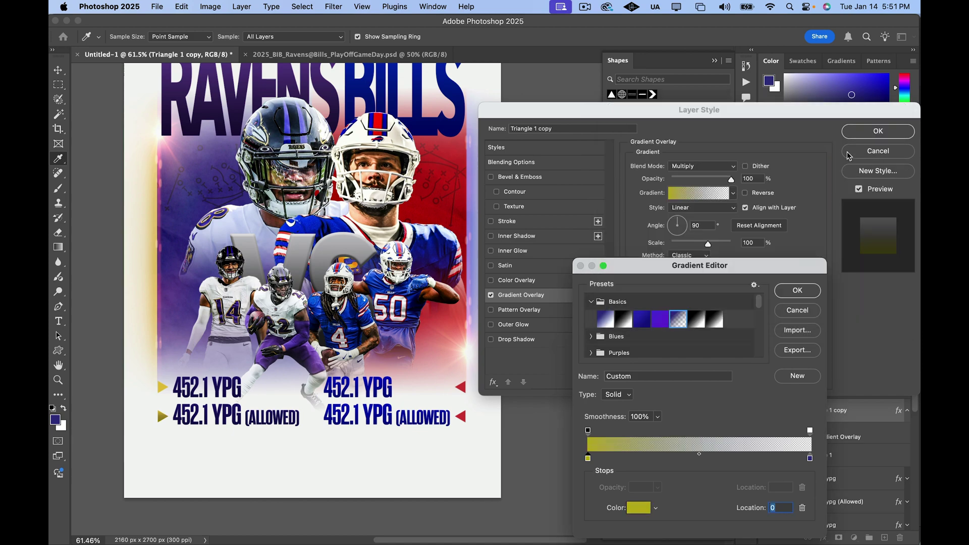
{"action": "left_click", "coordinate": [794, 295]}
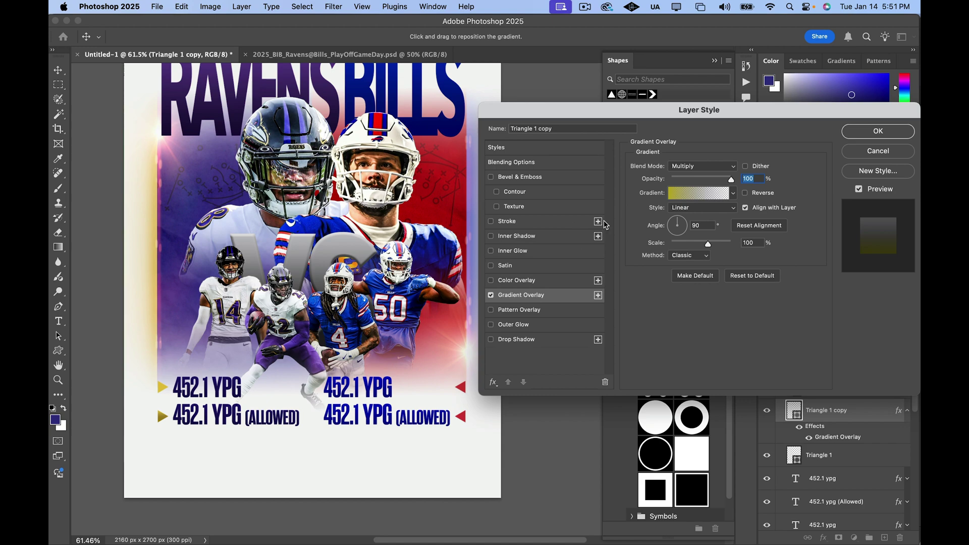
{"action": "left_click", "coordinate": [879, 132]}
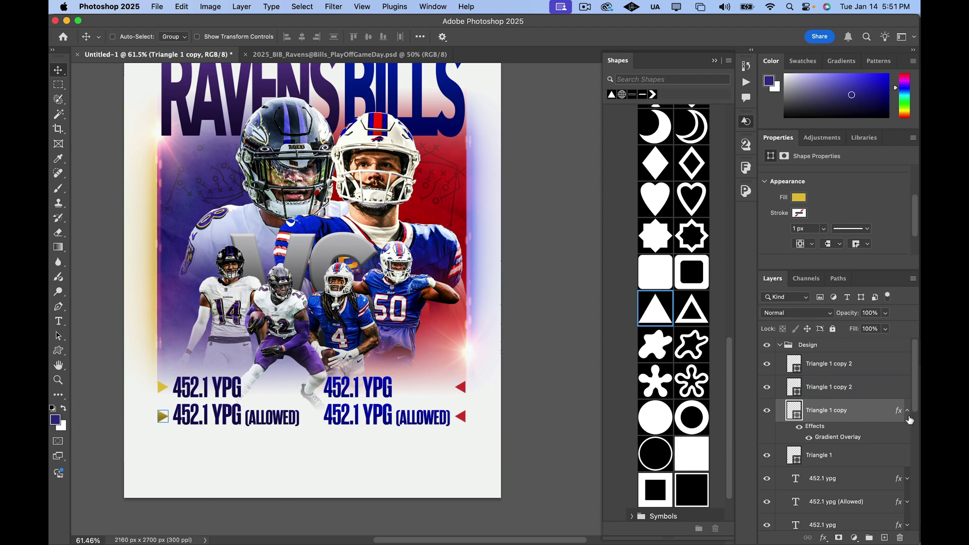
Step: Apply the same yellow-to-transparent Gradient Overlay to the upper Ravens-side triangle
{"action": "left_click", "coordinate": [893, 452]}
{"action": "double_click", "coordinate": [898, 455]}
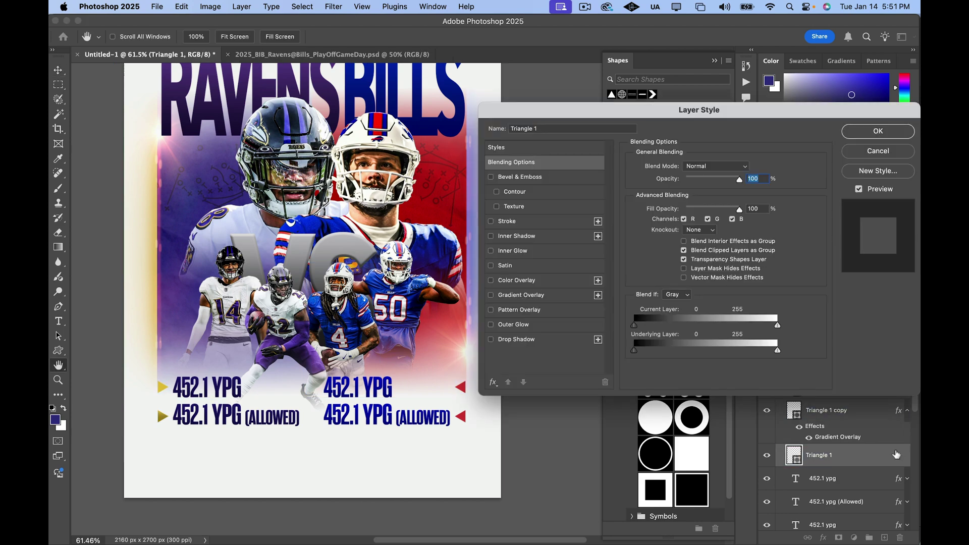
{"action": "left_click", "coordinate": [549, 296]}
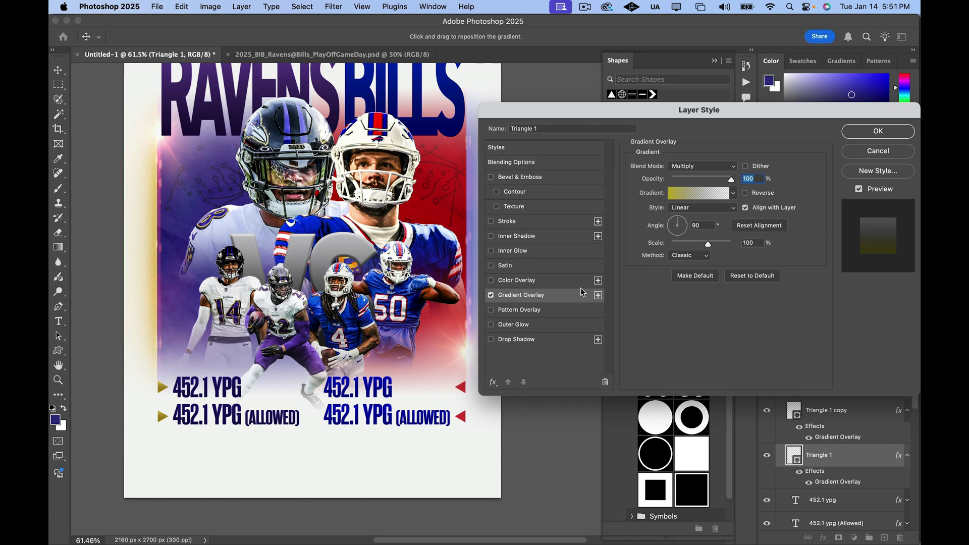
{"action": "left_click", "coordinate": [875, 132]}
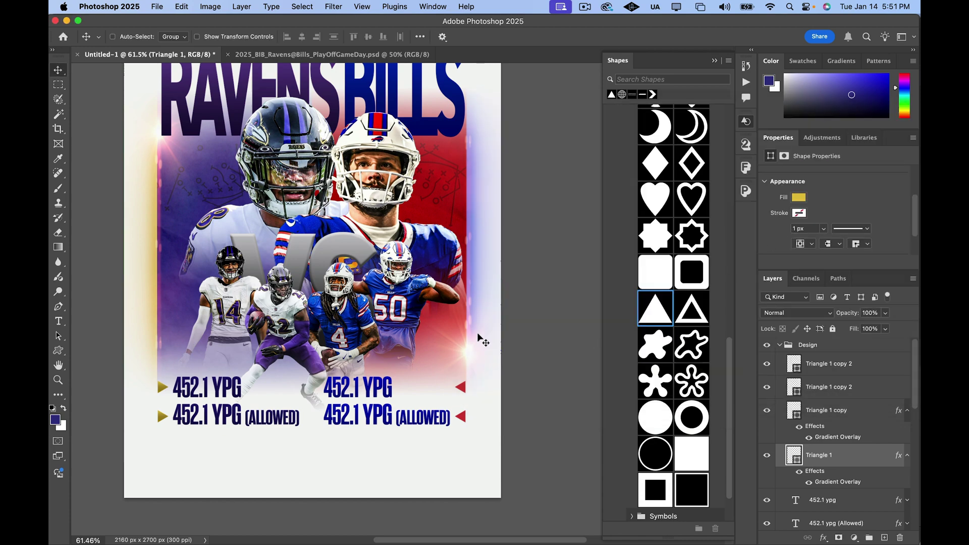
{"action": "scroll", "coordinate": [481, 372], "scroll_direction": "down", "scroll_amount": 5}
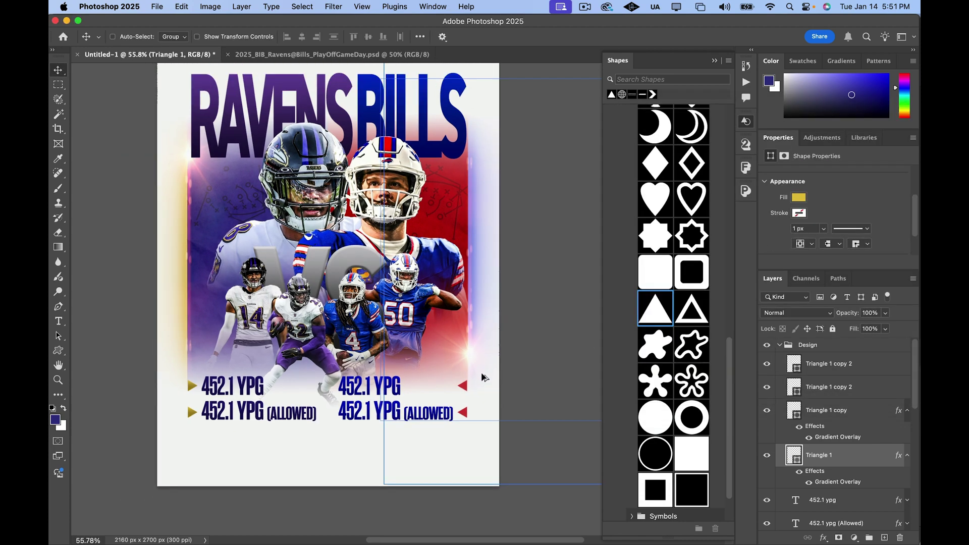
{"action": "scroll", "coordinate": [526, 367], "scroll_direction": "right", "scroll_amount": 2}
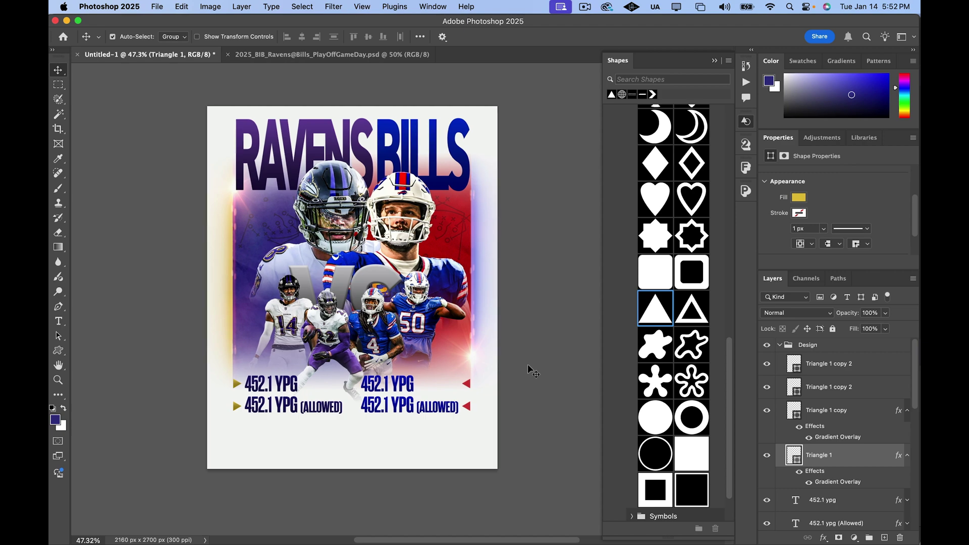
{"action": "scroll", "coordinate": [524, 368], "scroll_direction": "up", "scroll_amount": 3}
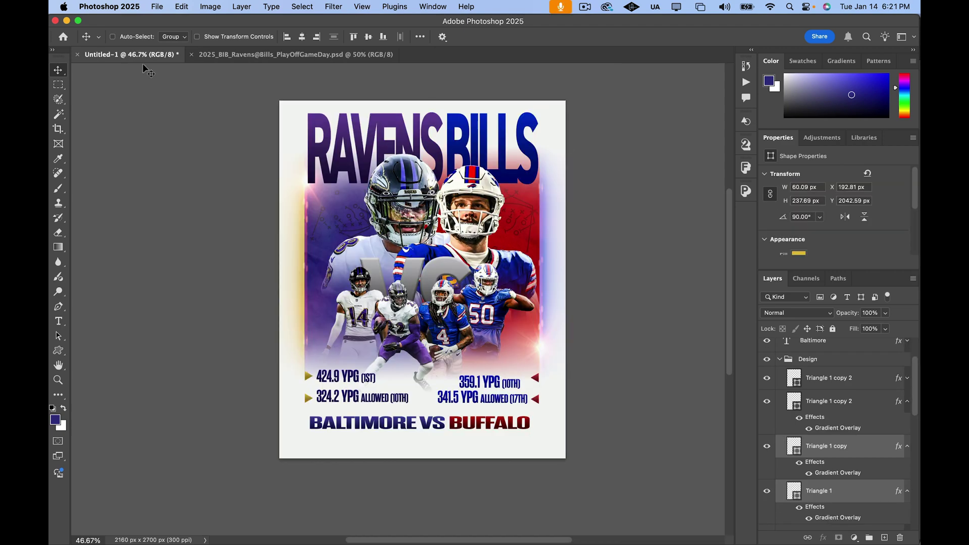
Step: Place the NFL_Divisional image as an embedded object and scale it to about 25.5%, centred between the stat lines
{"action": "left_click", "coordinate": [160, 8]}
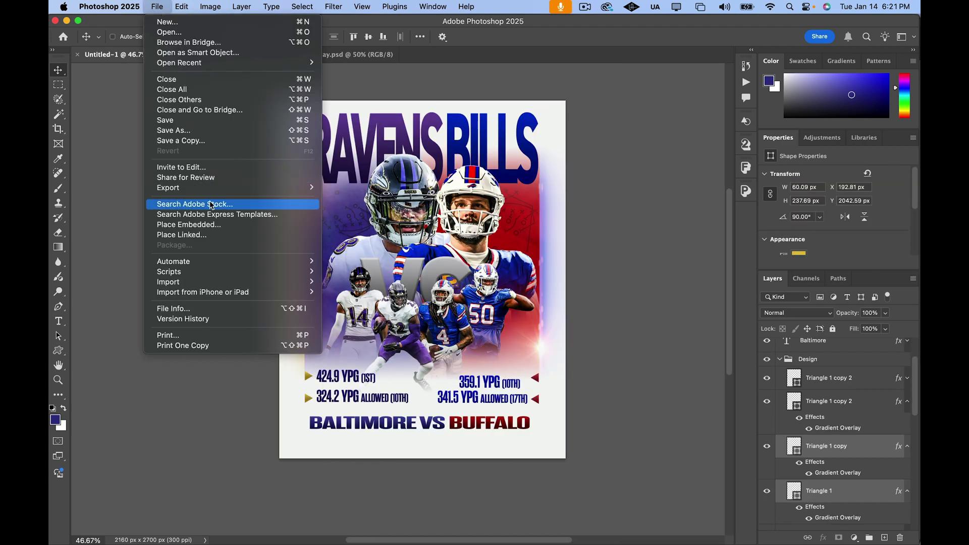
{"action": "left_click", "coordinate": [207, 226]}
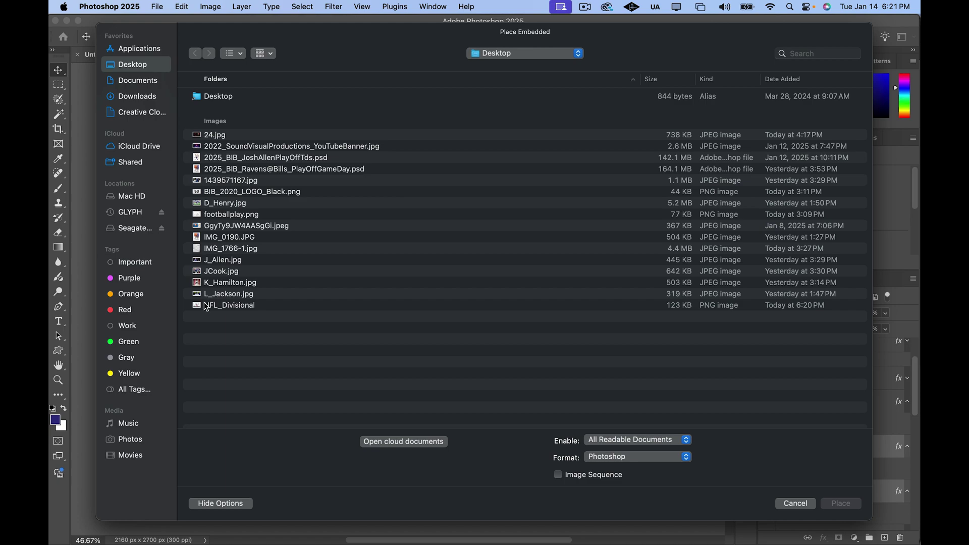
{"action": "left_click", "coordinate": [206, 305]}
{"action": "left_click", "coordinate": [840, 503]}
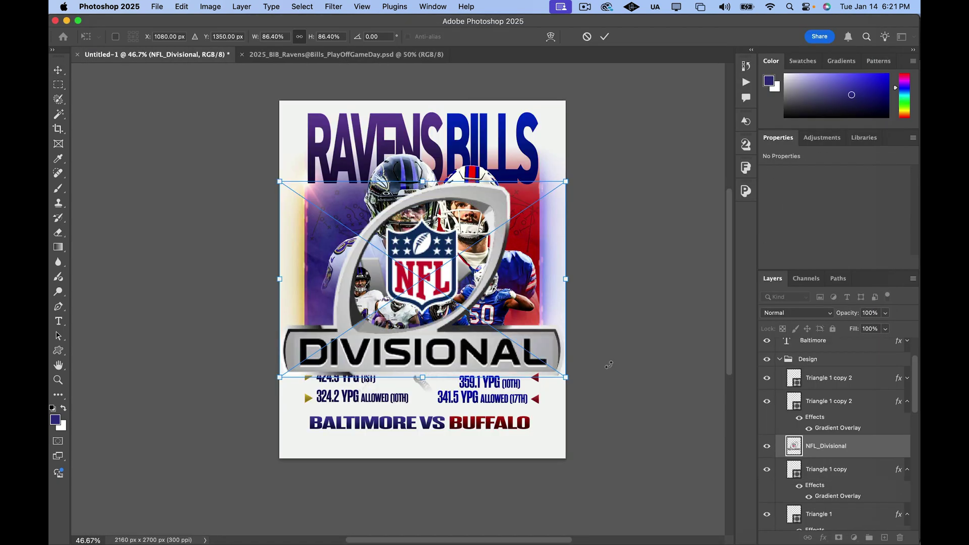
{"action": "left_click_drag", "start_coordinate": [566, 181], "coordinate": [363, 319]}
{"action": "left_click_drag", "start_coordinate": [350, 355], "coordinate": [451, 378]}
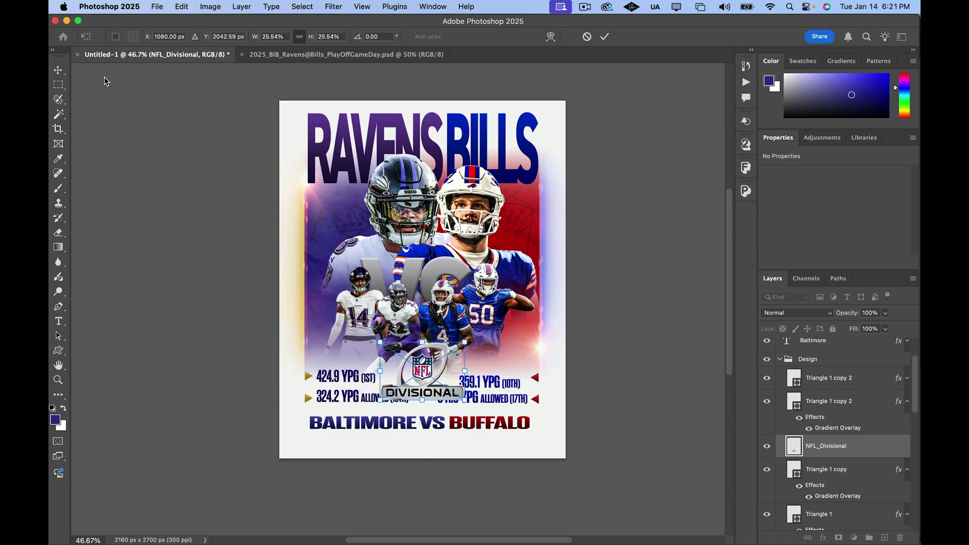
Step: Move the NFL_Divisional layer below the stat text layers and shift the logo up to about X 737, Y 1730 px
{"action": "left_click", "coordinate": [58, 70]}
{"action": "scroll", "coordinate": [865, 430], "scroll_direction": "down", "scroll_amount": 2}
{"action": "mouse_move", "coordinate": [866, 429]}
{"action": "left_mouse_down"}
{"action": "mouse_move", "coordinate": [853, 537]}
{"action": "mouse_move", "coordinate": [858, 440]}
{"action": "left_mouse_up"}
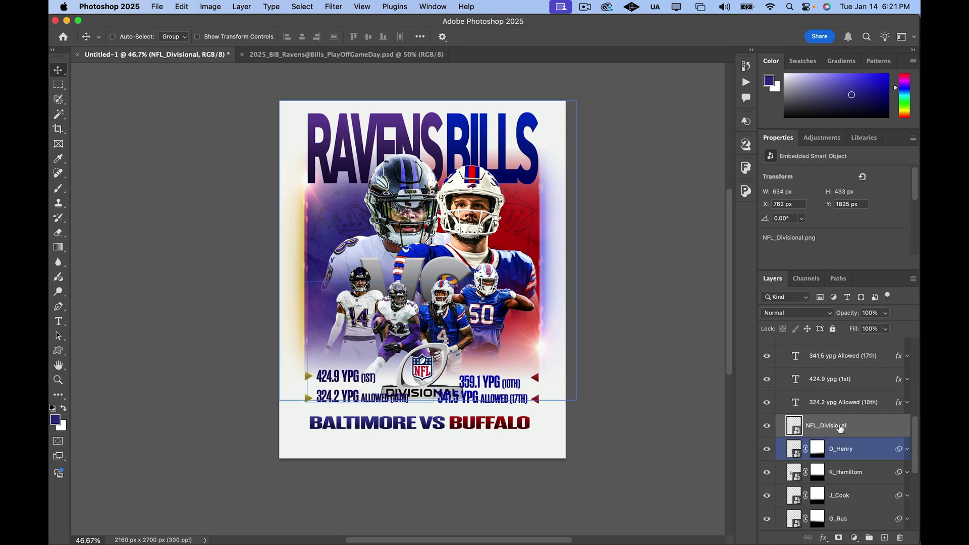
{"action": "mouse_move", "coordinate": [427, 371]}
{"action": "left_mouse_down"}
{"action": "mouse_move", "coordinate": [422, 359]}
{"action": "mouse_move", "coordinate": [418, 373]}
{"action": "mouse_move", "coordinate": [436, 349]}
{"action": "mouse_move", "coordinate": [410, 359]}
{"action": "mouse_move", "coordinate": [419, 358]}
{"action": "left_mouse_up"}
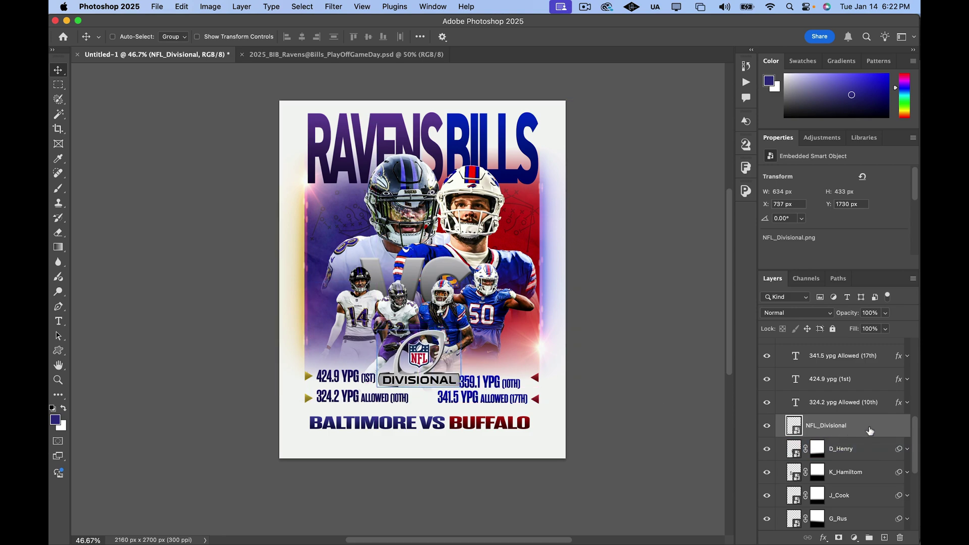
Step: Add a new layer above the NFL_Divisional logo and prepare the Gradient tool with white as the foreground colour
{"action": "left_click", "coordinate": [884, 537]}
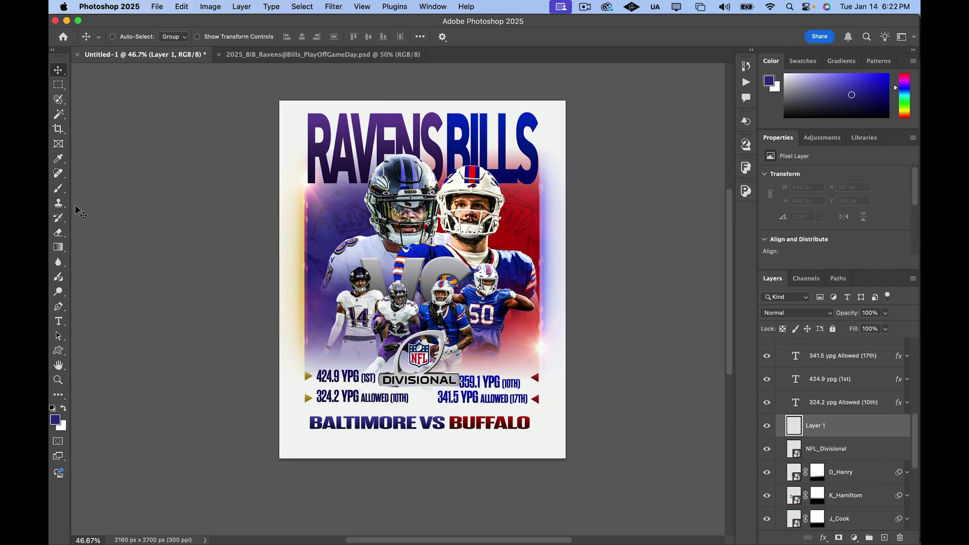
{"action": "key", "text": "g"}
{"action": "left_click", "coordinate": [208, 39]}
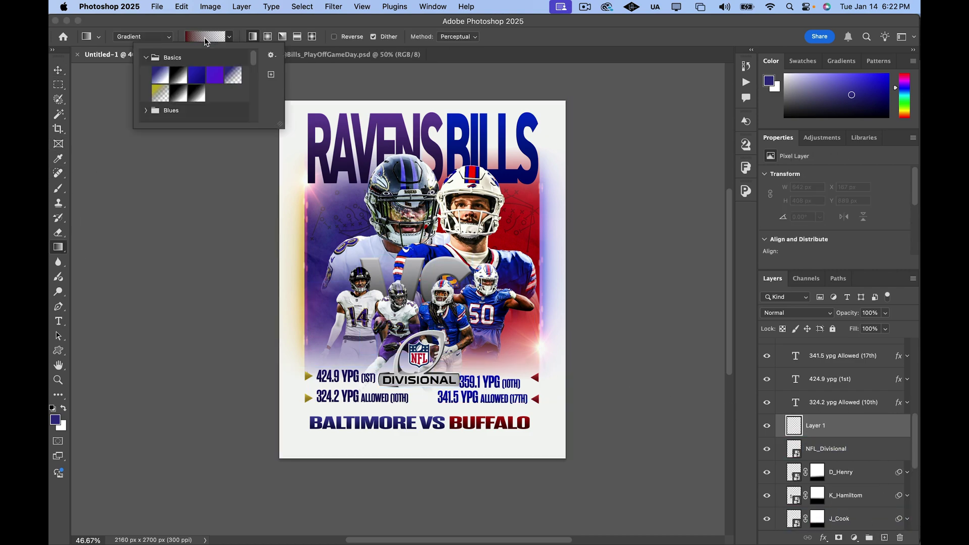
{"action": "left_click", "coordinate": [197, 35]}
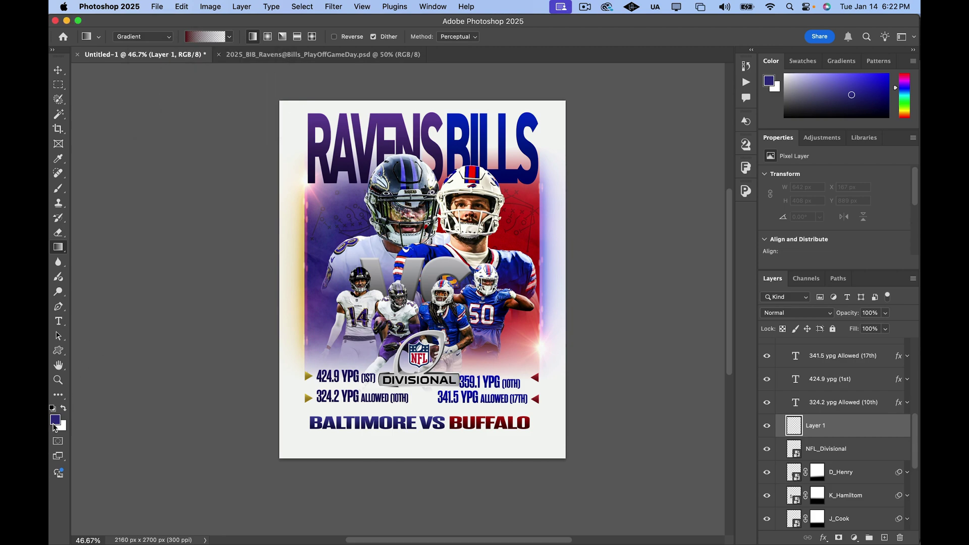
{"action": "key", "text": "x"}
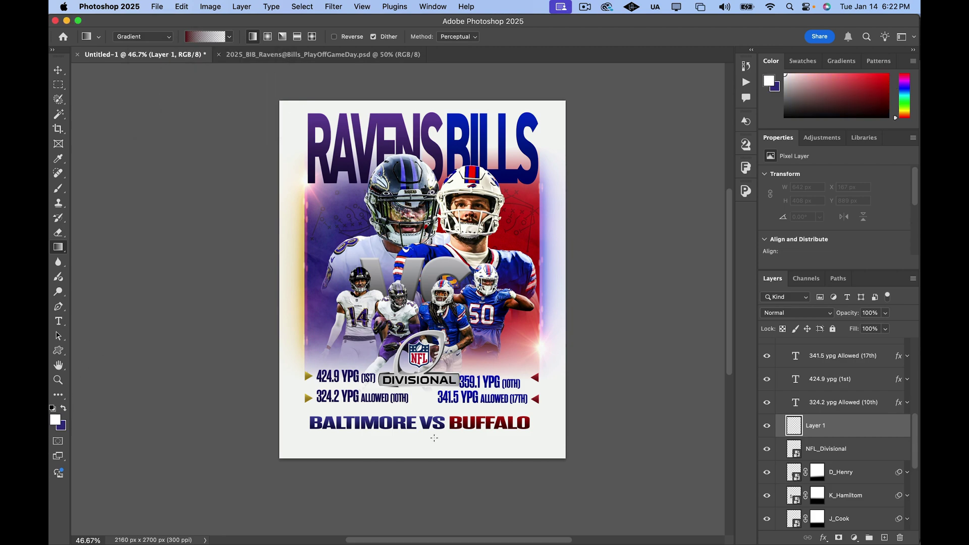
Step: Undo a trial dark red gradient and draw a white Foreground to Transparent gradient from the poster's lower edge up to the VS
{"action": "left_click_drag", "start_coordinate": [418, 466], "coordinate": [416, 224]}
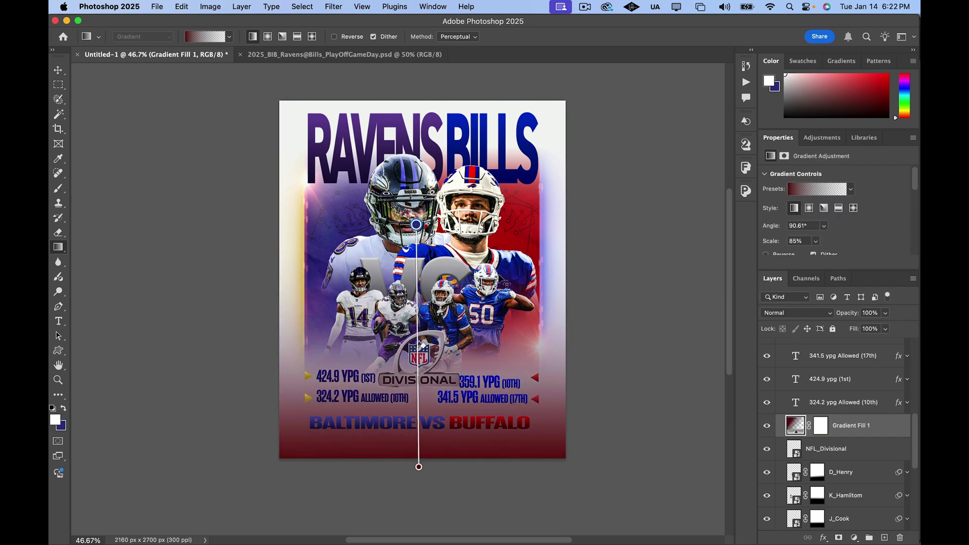
{"action": "key", "text": "super+z"}
{"action": "left_click", "coordinate": [194, 41]}
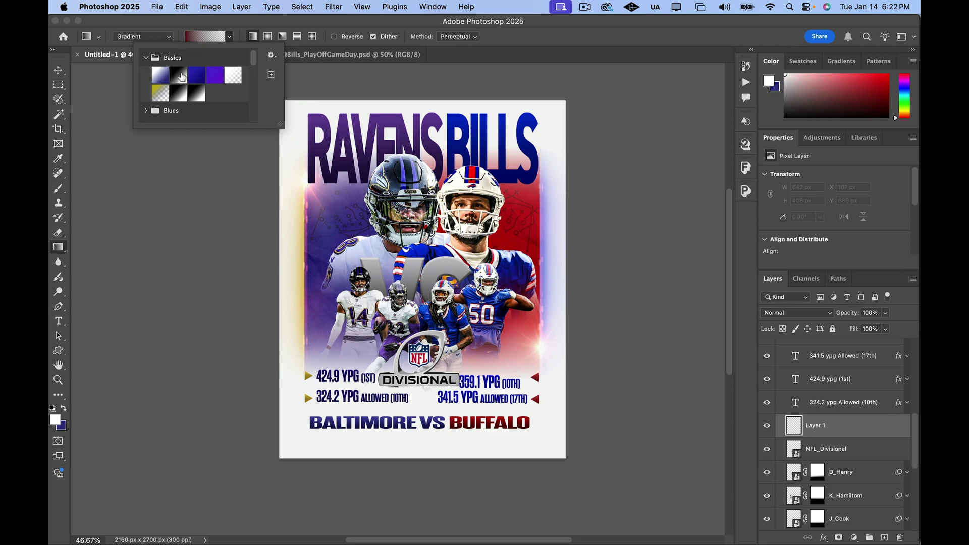
{"action": "left_click", "coordinate": [233, 75]}
{"action": "left_click", "coordinate": [208, 36]}
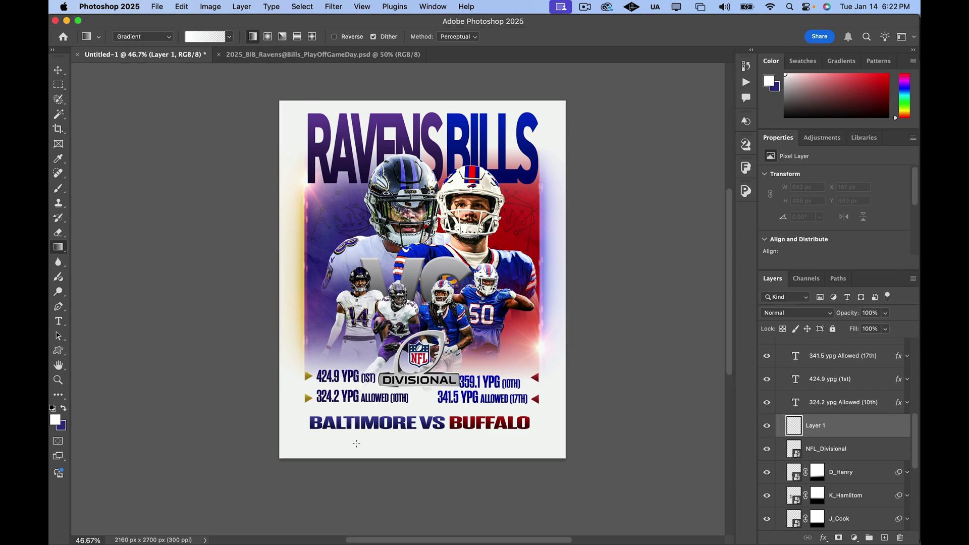
{"action": "left_click_drag", "start_coordinate": [424, 465], "coordinate": [428, 286]}
{"action": "left_click", "coordinate": [59, 71]}
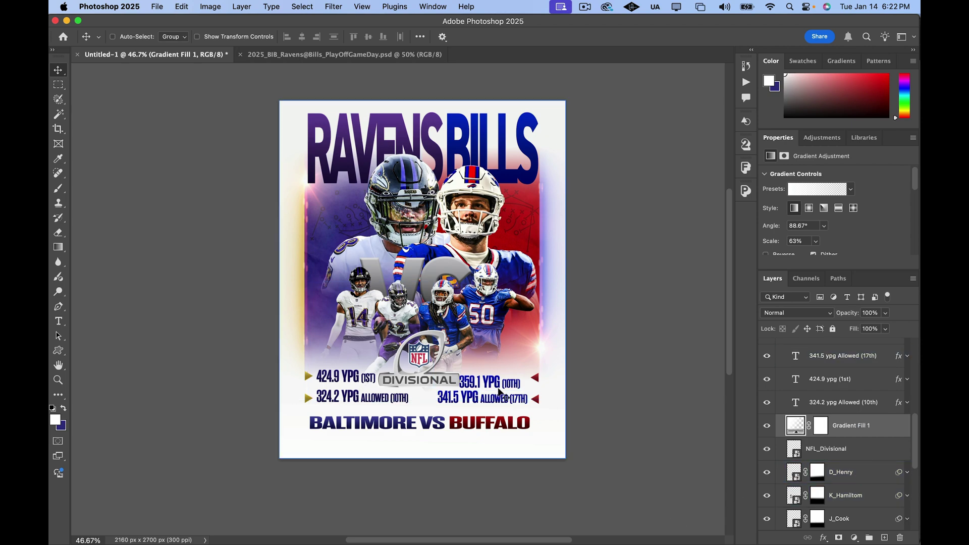
{"action": "left_click_drag", "start_coordinate": [424, 379], "coordinate": [433, 350]}
{"action": "key", "text": "super+z"}
Step: Scale the NFL_Divisional logo to 14.66% and move it above the Bills stat lines to X 1719, Y 1730 px
{"action": "left_click", "coordinate": [854, 449]}
{"action": "key", "text": "super+t"}
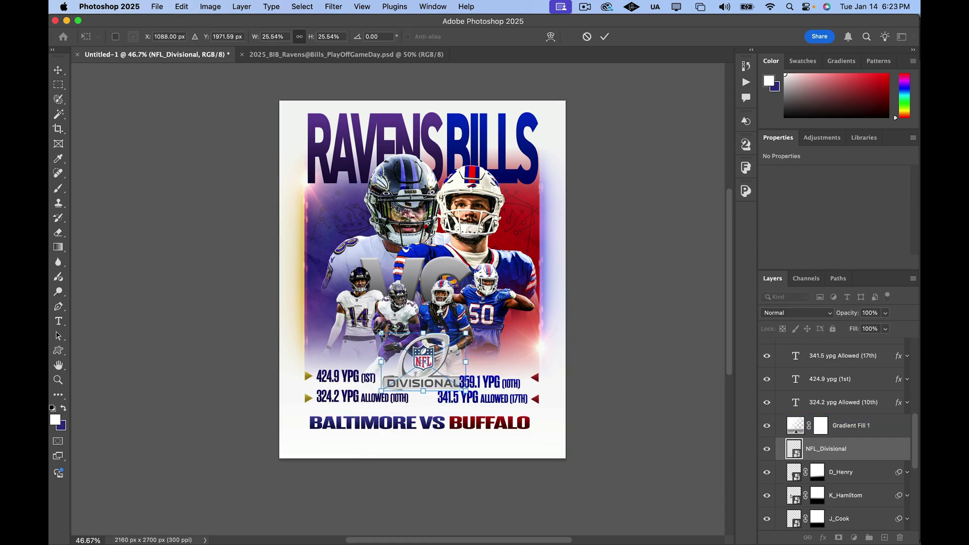
{"action": "left_click_drag", "start_coordinate": [381, 334], "coordinate": [543, 426]}
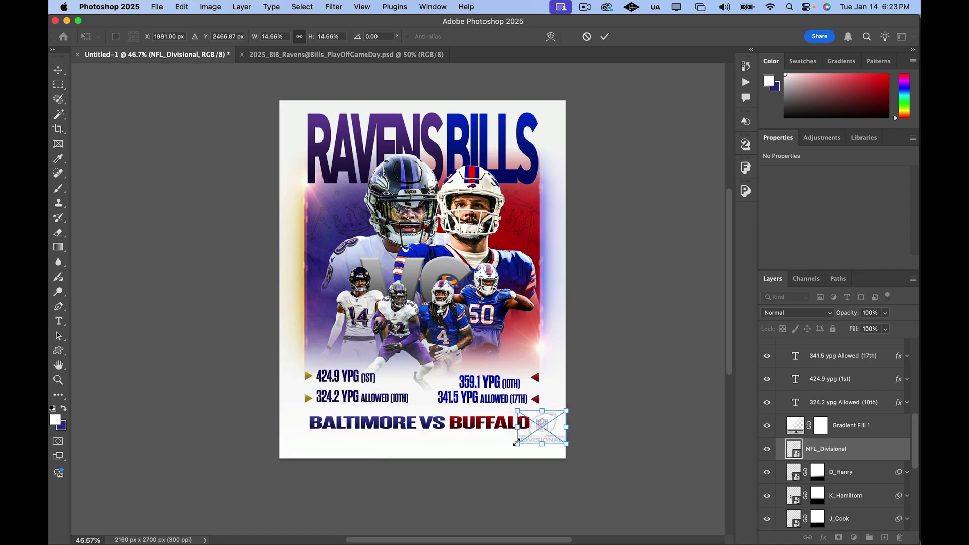
{"action": "left_click_drag", "start_coordinate": [522, 441], "coordinate": [537, 360]}
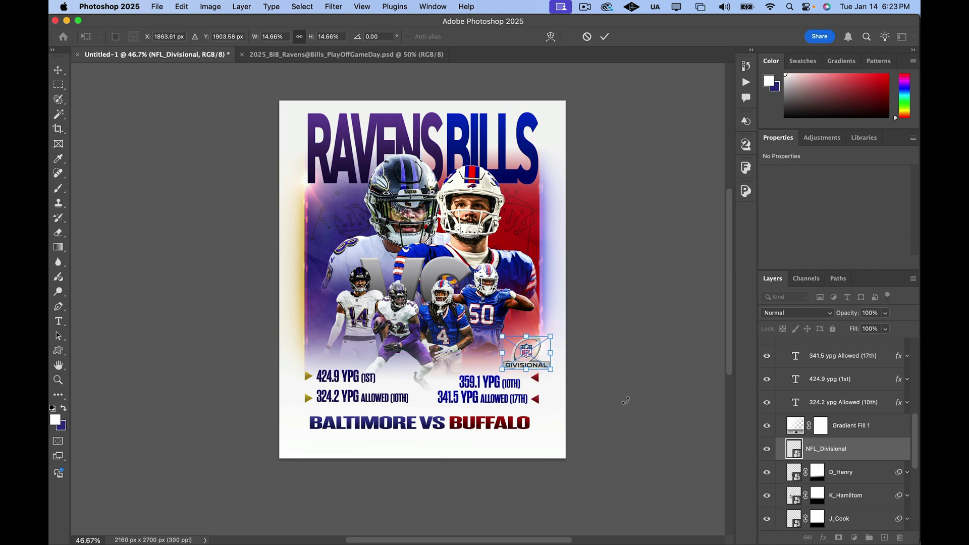
{"action": "mouse_move", "coordinate": [530, 355]}
{"action": "left_mouse_down"}
{"action": "mouse_move", "coordinate": [399, 292]}
{"action": "mouse_move", "coordinate": [317, 180]}
{"action": "mouse_move", "coordinate": [452, 103]}
{"action": "mouse_move", "coordinate": [426, 124]}
{"action": "mouse_move", "coordinate": [434, 135]}
{"action": "mouse_move", "coordinate": [542, 147]}
{"action": "mouse_move", "coordinate": [318, 171]}
{"action": "mouse_move", "coordinate": [318, 190]}
{"action": "mouse_move", "coordinate": [325, 179]}
{"action": "mouse_move", "coordinate": [497, 212]}
{"action": "mouse_move", "coordinate": [532, 349]}
{"action": "left_mouse_up"}
{"action": "key", "text": "Return"}
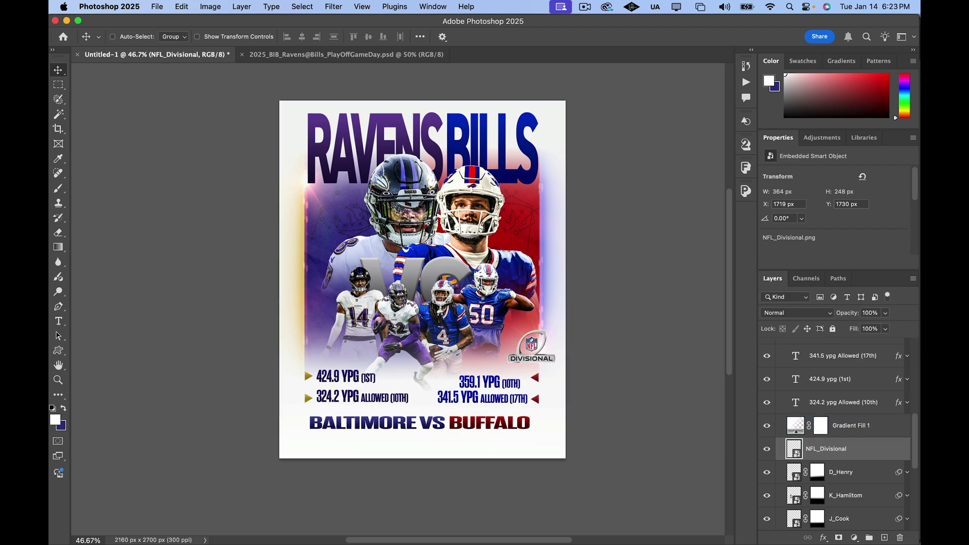
Step: Add the text GAME DAY in DIN 2014 Extra Bold, 23.04 pt, under BALTIMORE VS BUFFALO and move its layer to the top of the stack
{"action": "left_click", "coordinate": [58, 321]}
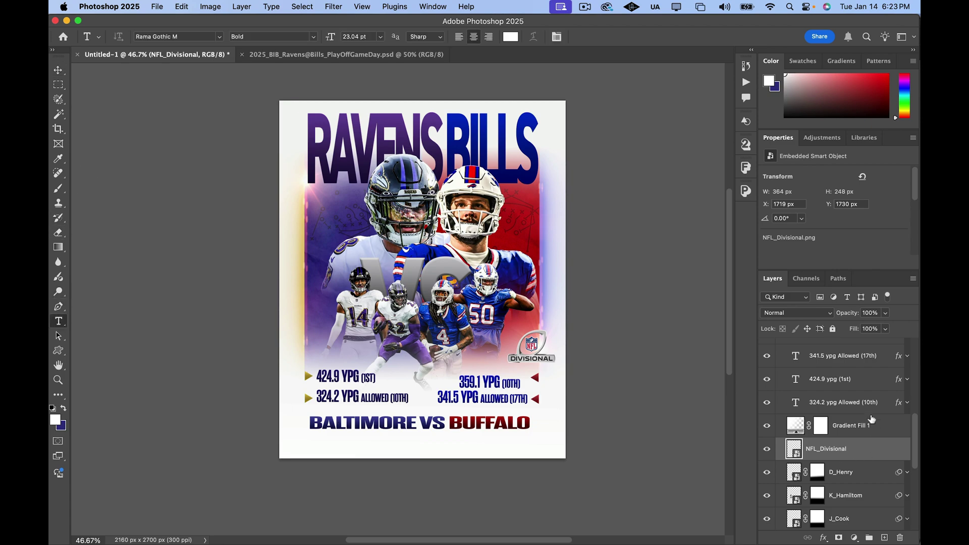
{"action": "scroll", "coordinate": [872, 419], "scroll_direction": "up", "scroll_amount": 10}
{"action": "left_click", "coordinate": [860, 356]}
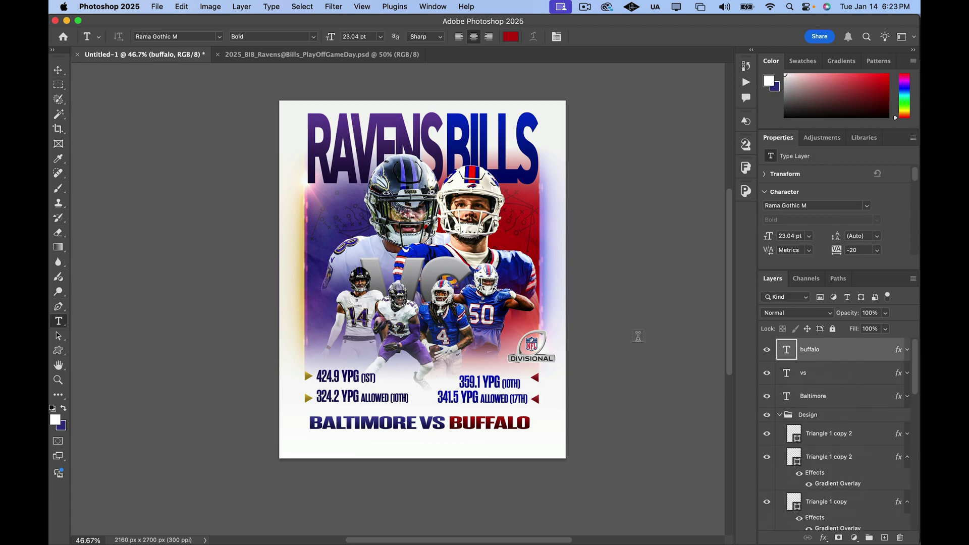
{"action": "left_click", "coordinate": [399, 376]}
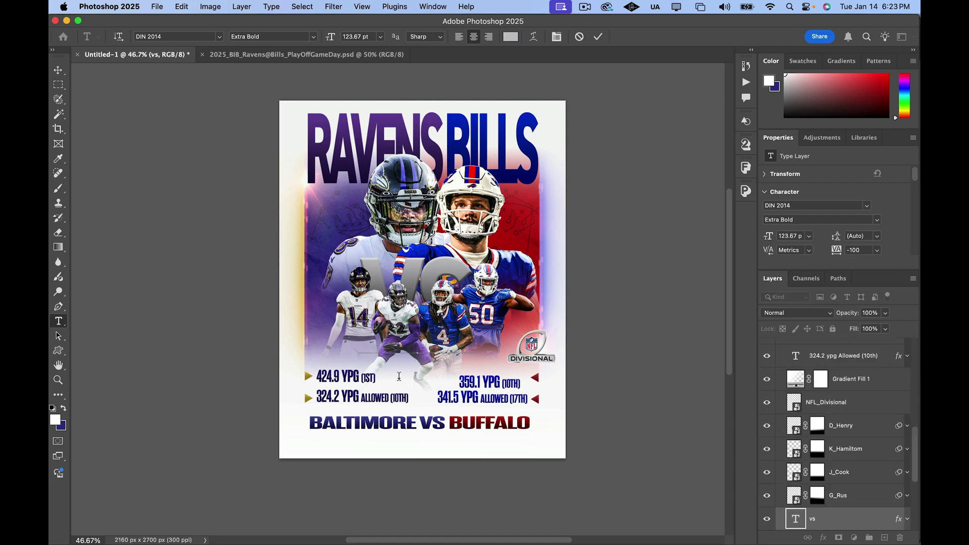
{"action": "left_click", "coordinate": [59, 71]}
{"action": "key", "text": "t"}
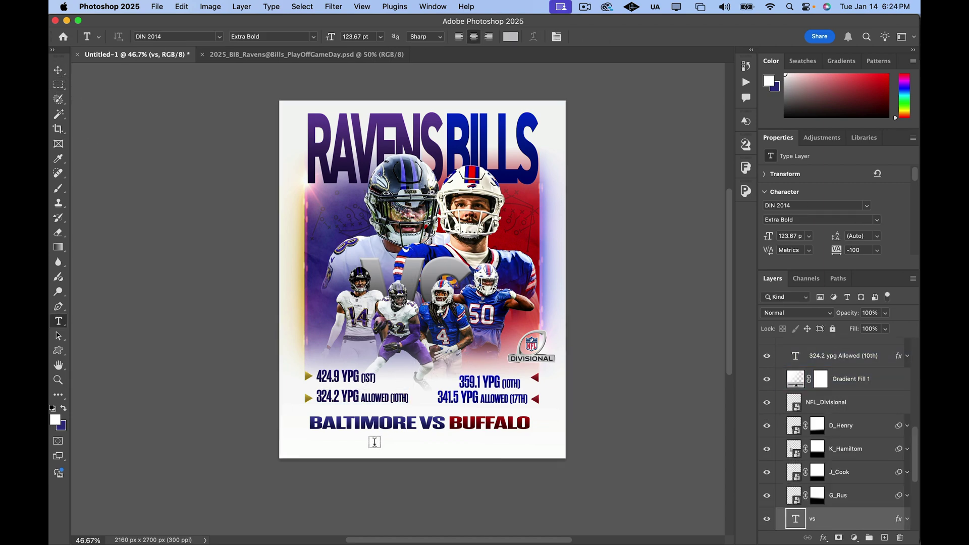
{"action": "left_click", "coordinate": [367, 449]}
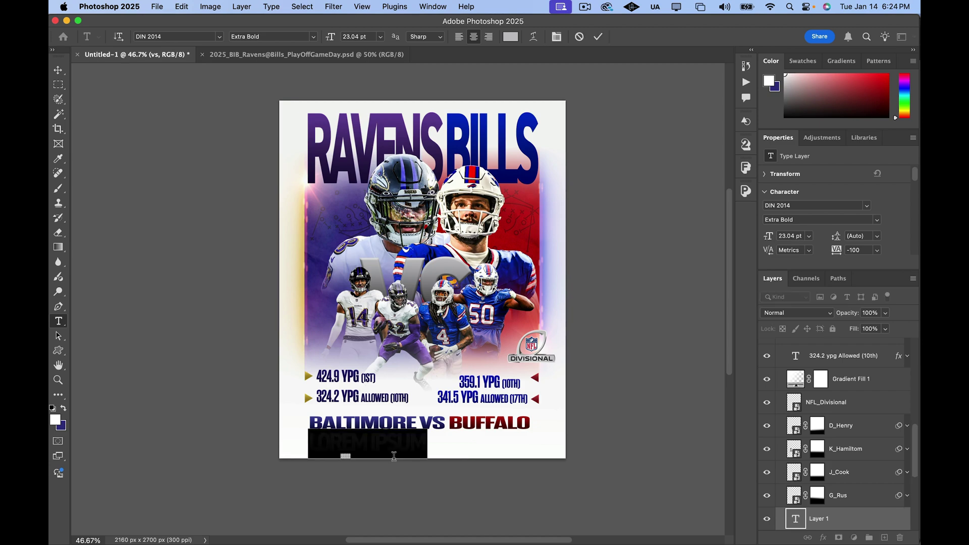
{"action": "type", "text": "GAME"}
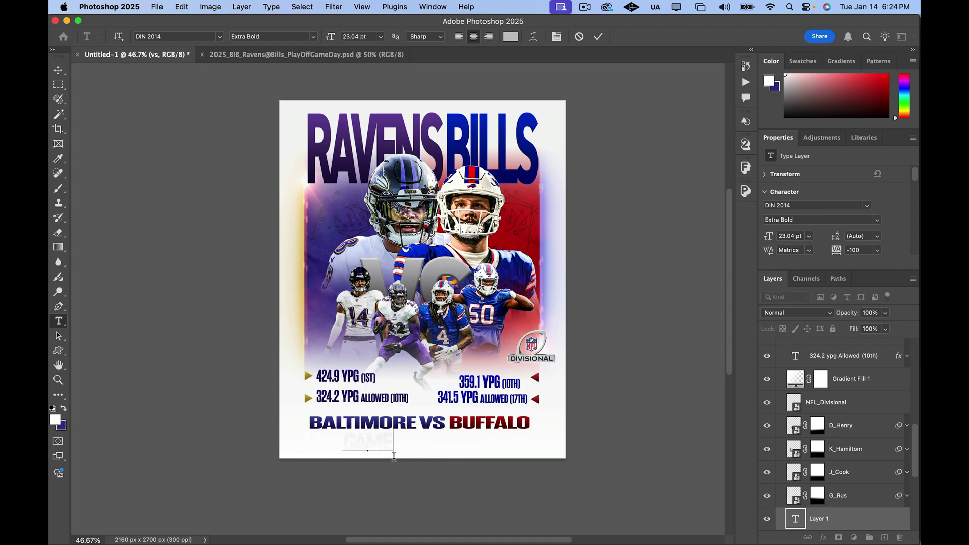
{"action": "type", "text": " DAY"}
{"action": "left_click", "coordinate": [58, 69]}
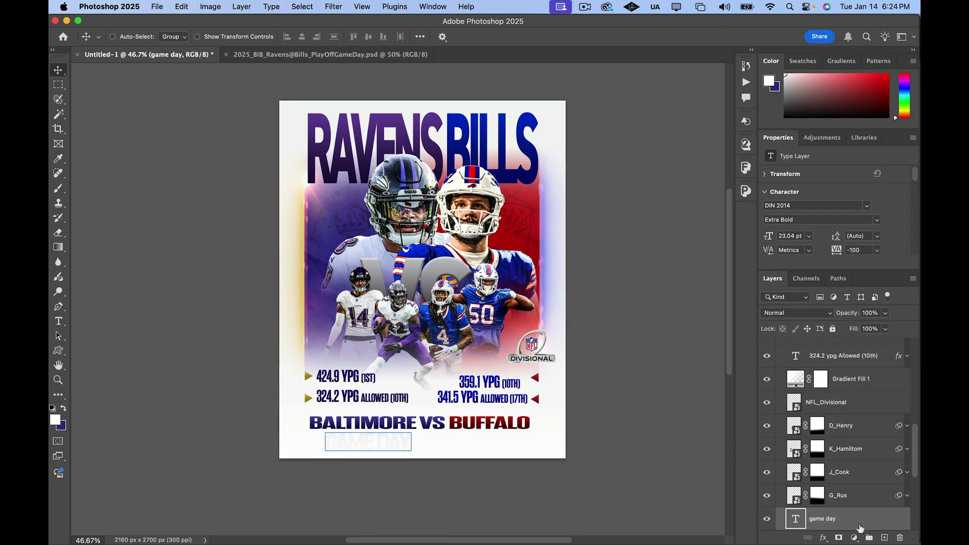
{"action": "left_click_drag", "start_coordinate": [858, 522], "coordinate": [858, 380]}
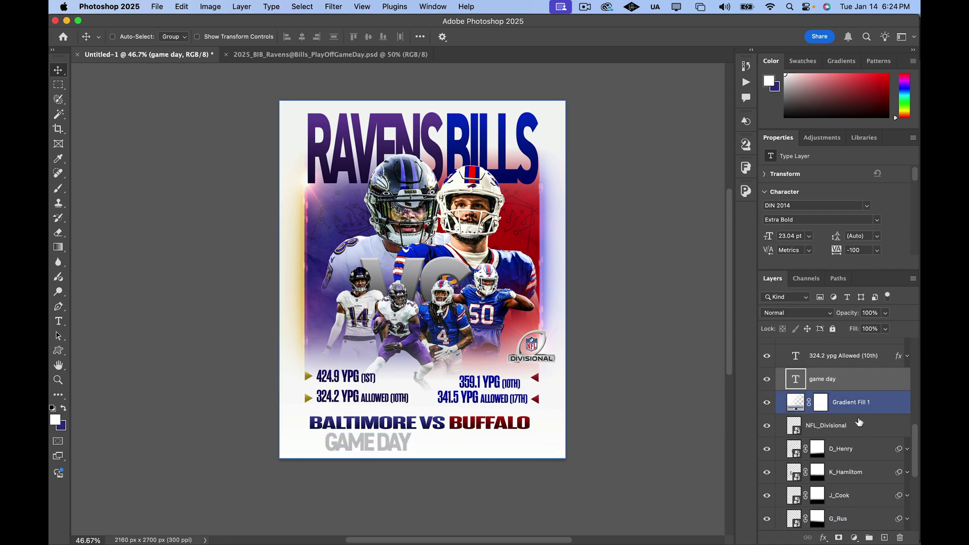
{"action": "left_click_drag", "start_coordinate": [858, 435], "coordinate": [865, 314]}
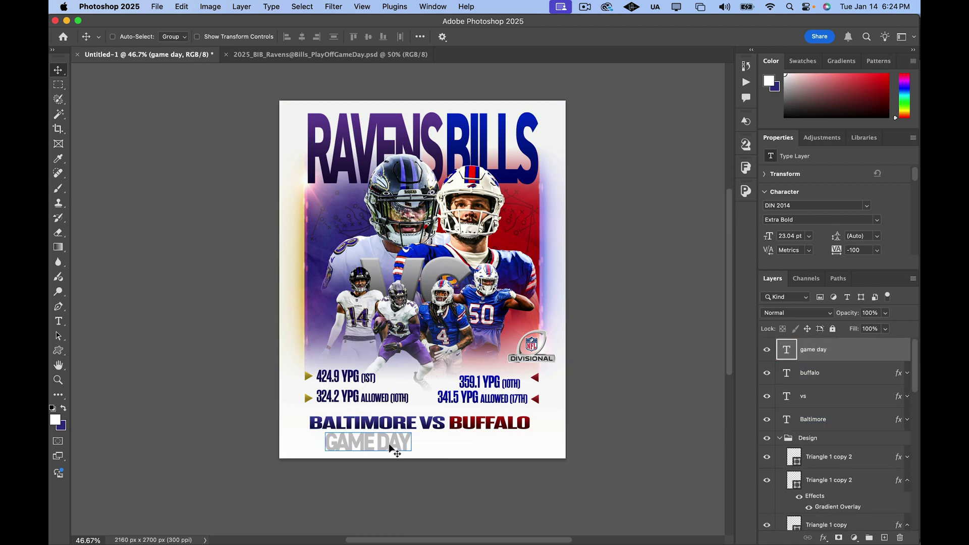
Step: Set the GAME DAY text's tracking to -80 and its horizontal scale to 208%
{"action": "left_click", "coordinate": [842, 251]}
{"action": "type", "text": "-20"}
{"action": "key", "text": "Return"}
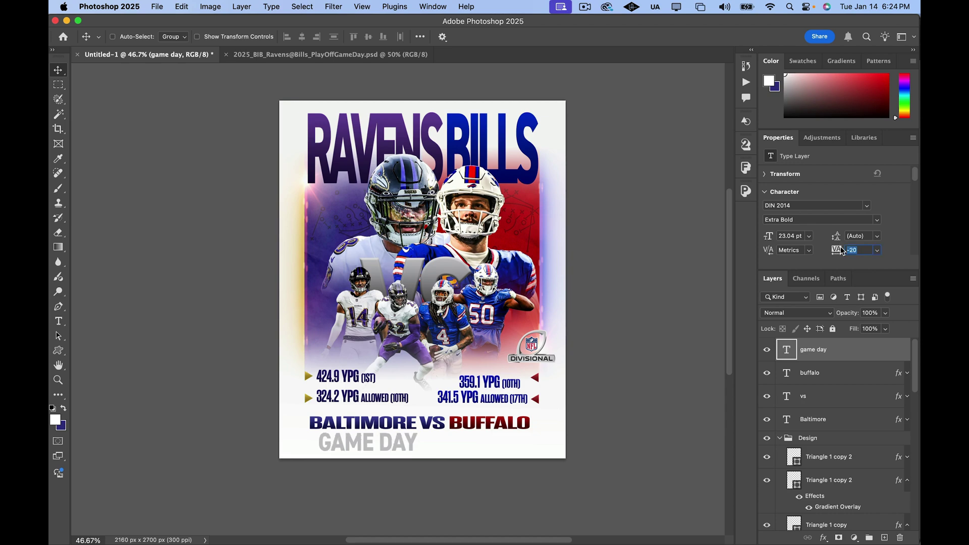
{"action": "type", "text": "-40"}
{"action": "key", "text": "Return"}
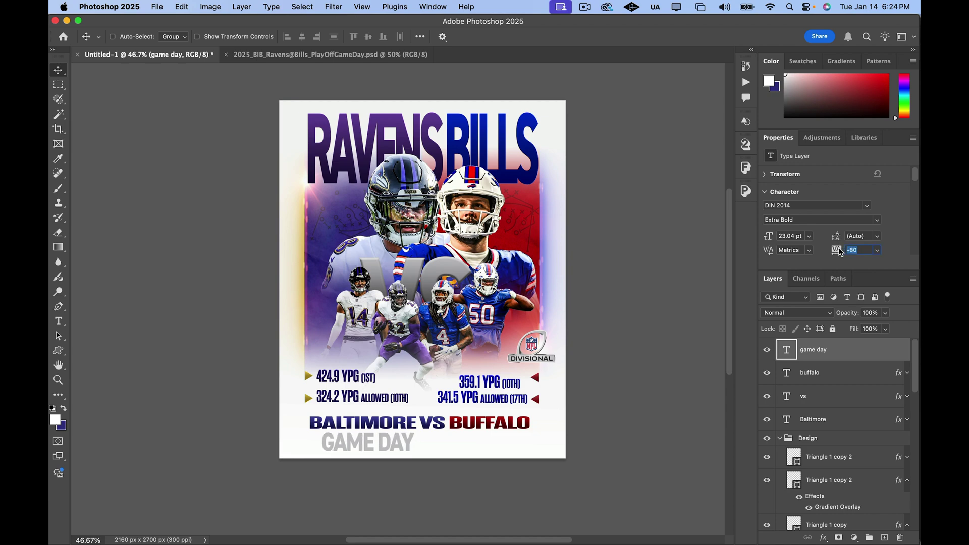
{"action": "left_click_drag", "start_coordinate": [838, 249], "coordinate": [838, 249]}
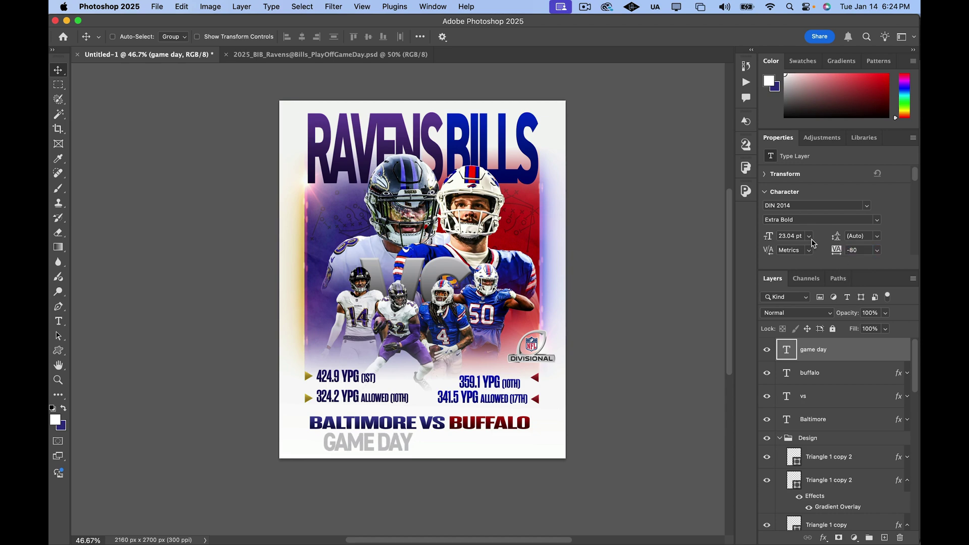
{"action": "scroll", "coordinate": [814, 243], "scroll_direction": "down", "scroll_amount": 1}
{"action": "left_click_drag", "start_coordinate": [839, 247], "coordinate": [856, 241]}
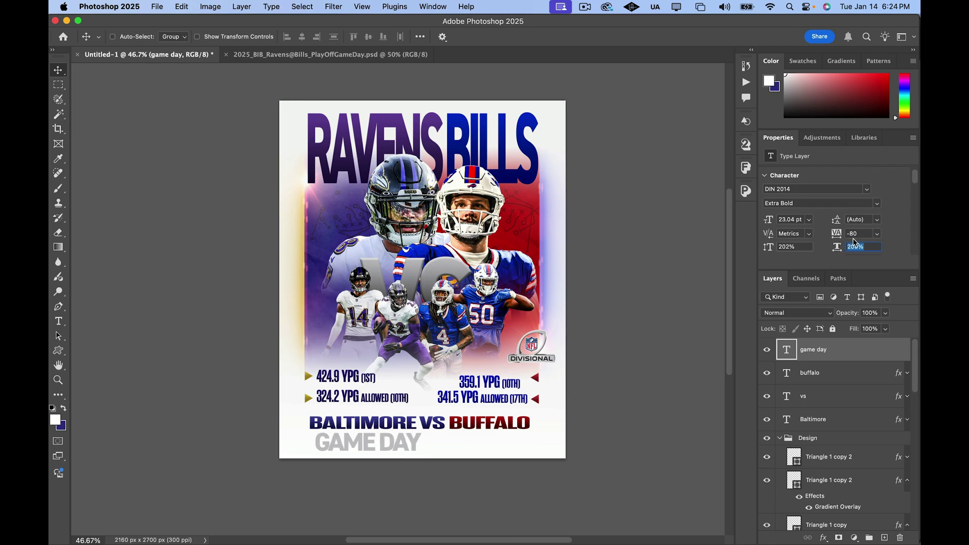
Step: Centre the GAME DAY text horizontally on the canvas
{"action": "left_click", "coordinate": [419, 37]}
{"action": "left_click", "coordinate": [453, 141]}
{"action": "left_click", "coordinate": [449, 153]}
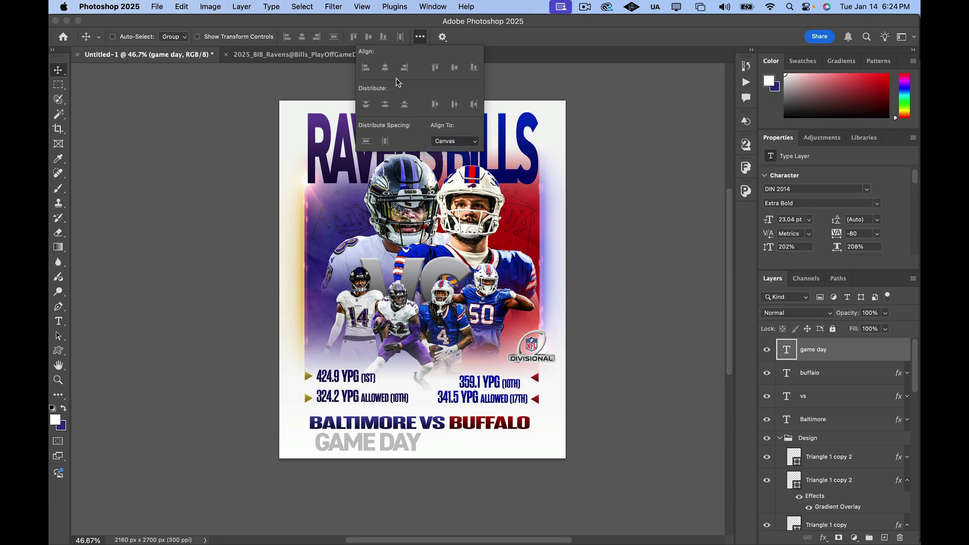
{"action": "left_click", "coordinate": [388, 70]}
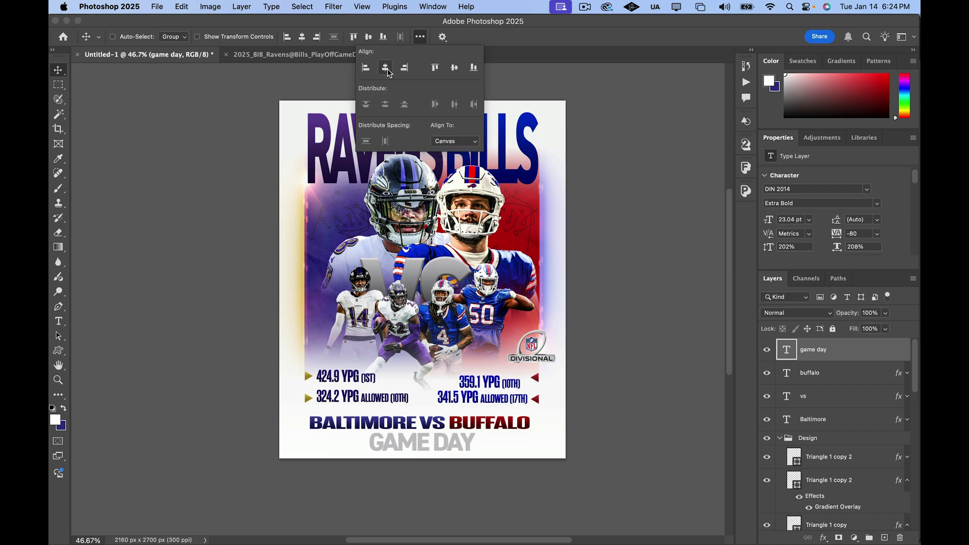
{"action": "left_click", "coordinate": [420, 37]}
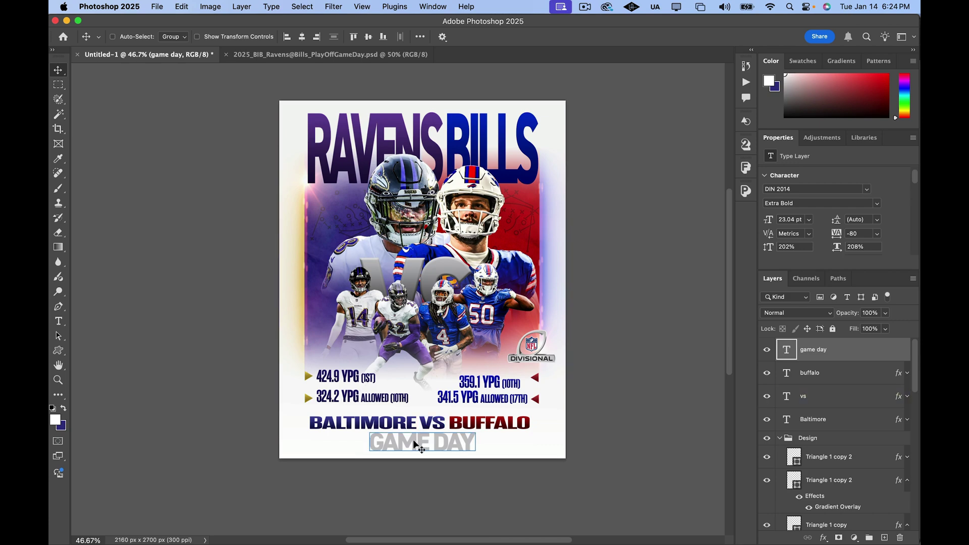
{"action": "double_click", "coordinate": [900, 355]}
{"action": "left_click", "coordinate": [551, 295]}
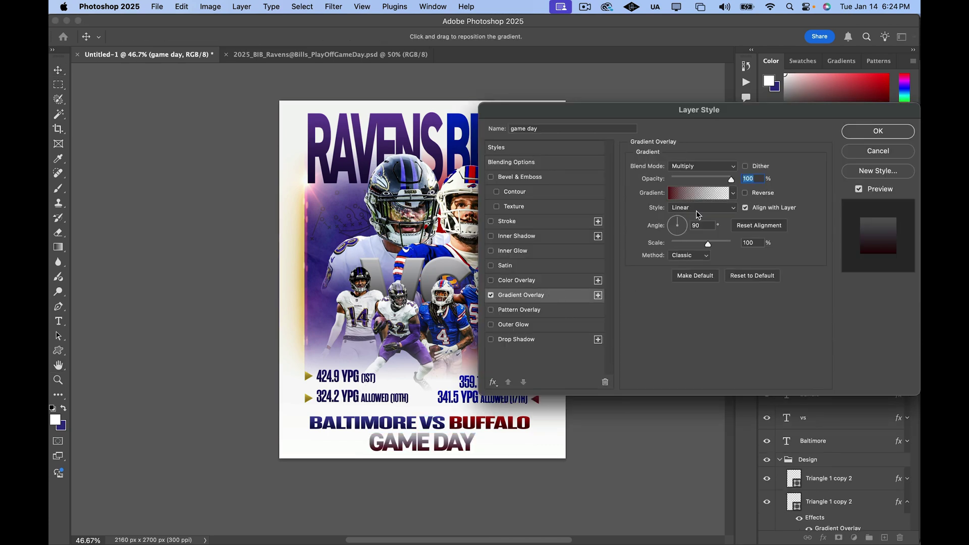
{"action": "left_click", "coordinate": [705, 195]}
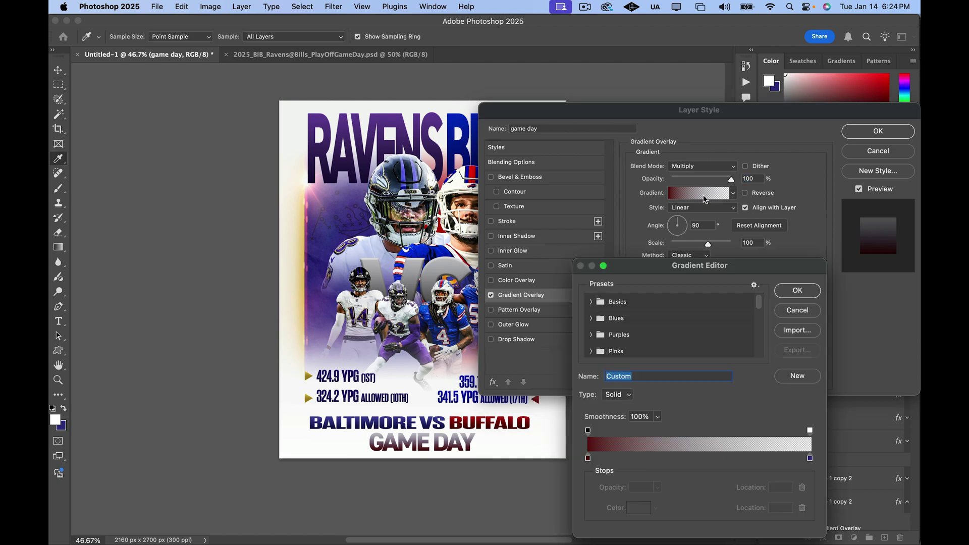
{"action": "left_click", "coordinate": [588, 459]}
{"action": "left_click", "coordinate": [639, 508]}
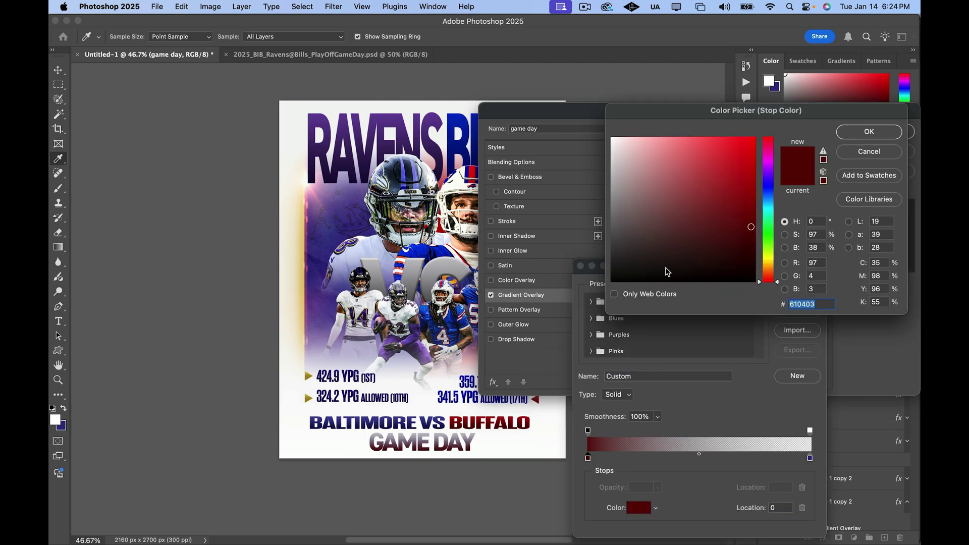
{"action": "mouse_move", "coordinate": [631, 234]}
{"action": "left_mouse_down"}
{"action": "mouse_move", "coordinate": [609, 230]}
{"action": "mouse_move", "coordinate": [613, 208]}
{"action": "left_mouse_up"}
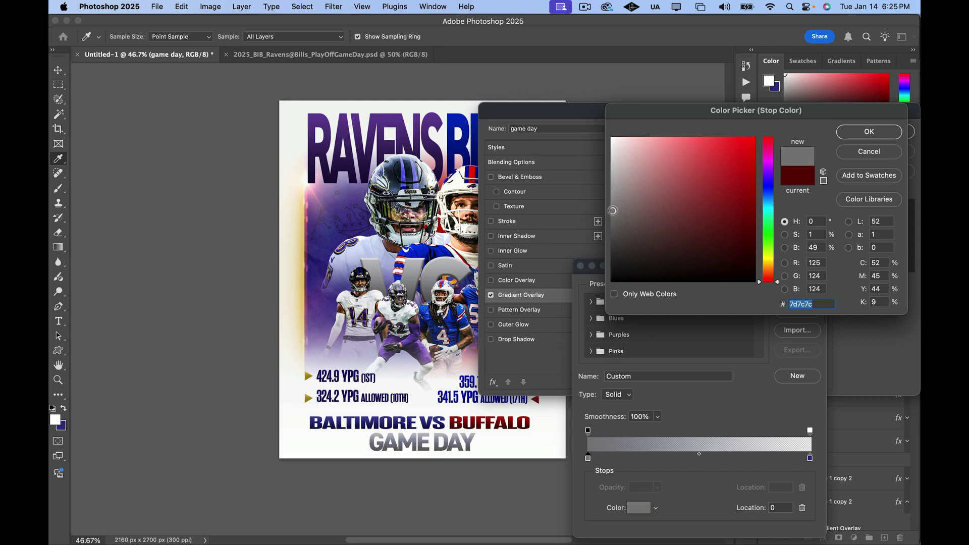
{"action": "left_click", "coordinate": [868, 131]}
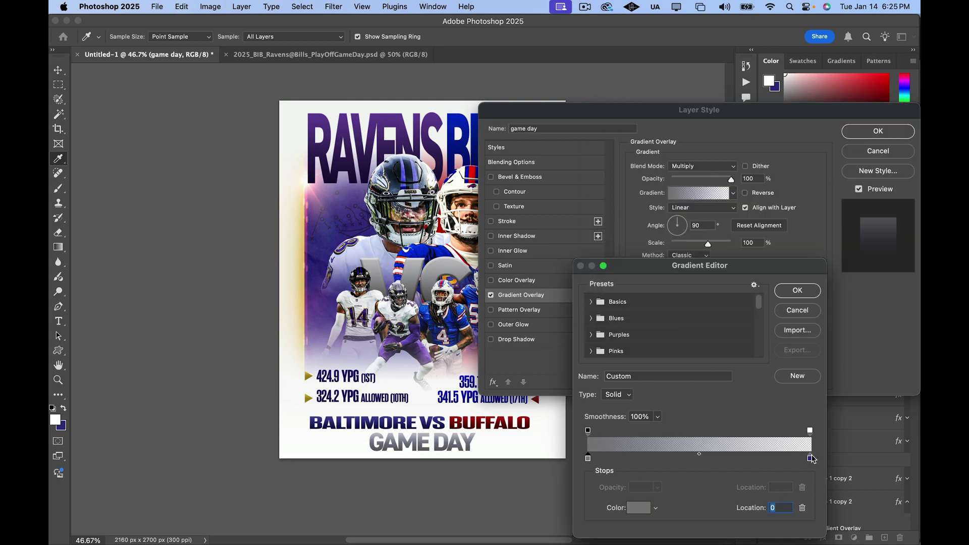
{"action": "left_click", "coordinate": [591, 302]}
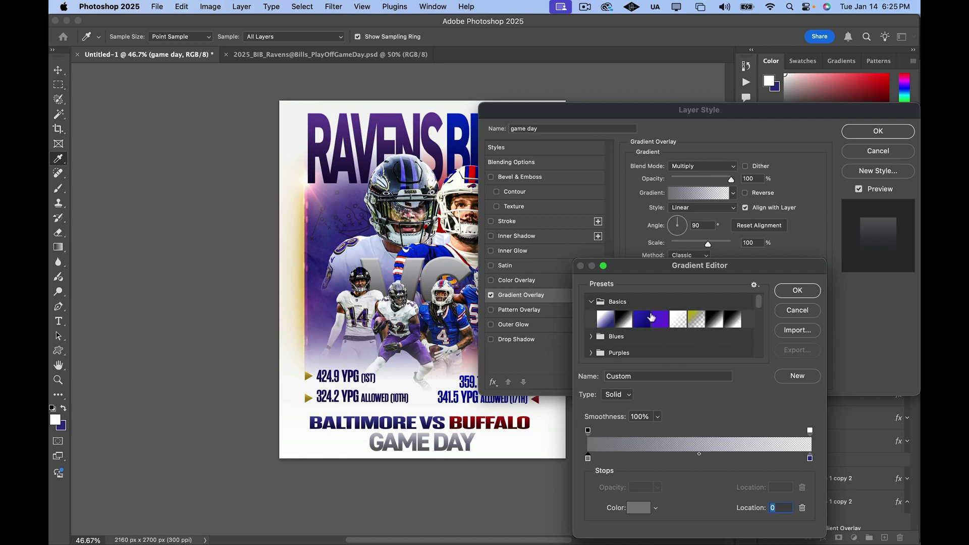
{"action": "left_click", "coordinate": [625, 319]}
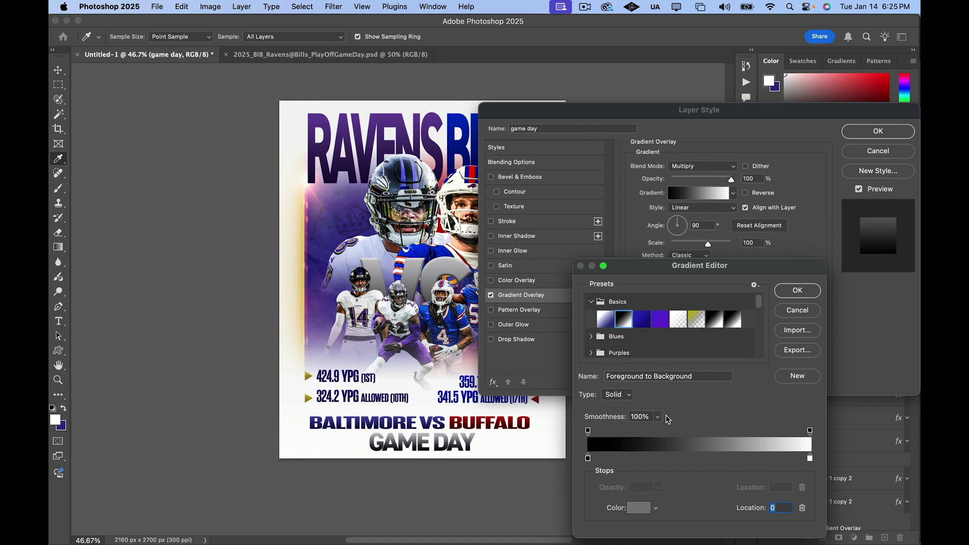
{"action": "left_click", "coordinate": [588, 459]}
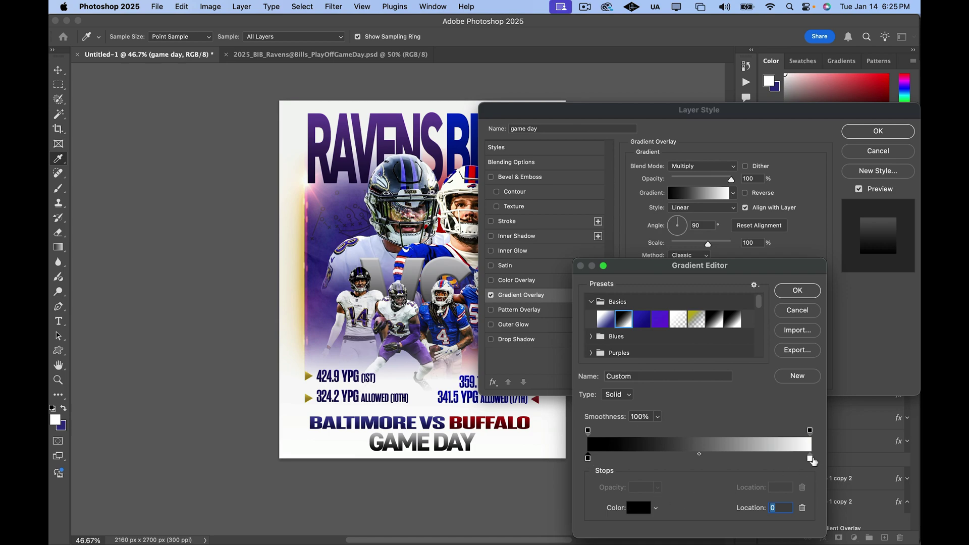
{"action": "left_click", "coordinate": [810, 459]}
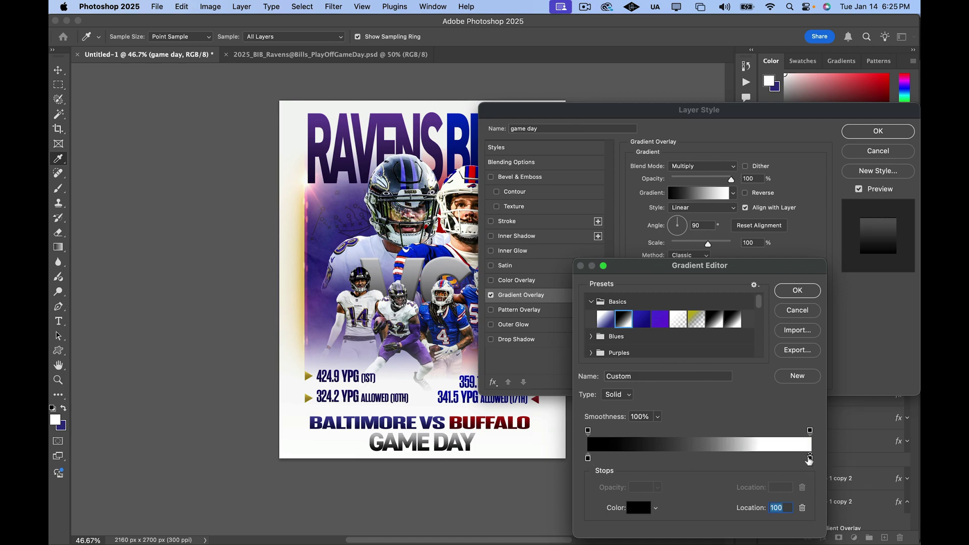
{"action": "left_click", "coordinate": [640, 507]}
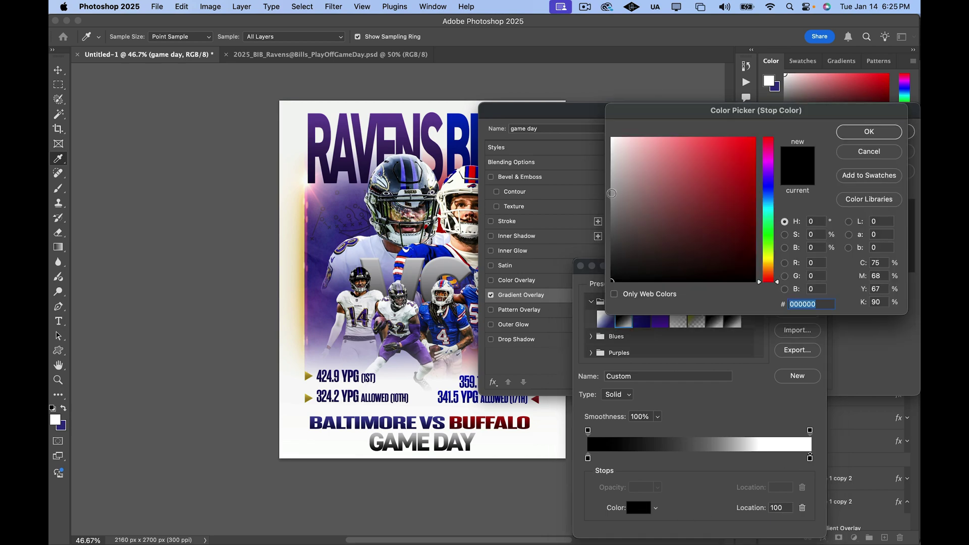
{"action": "left_click", "coordinate": [614, 191]}
{"action": "left_click", "coordinate": [616, 176]}
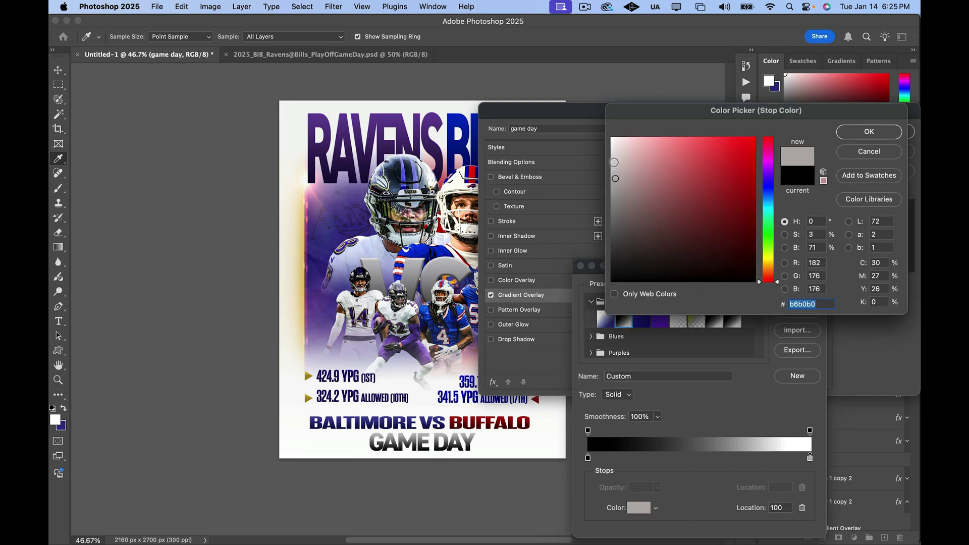
{"action": "left_click", "coordinate": [613, 162]}
{"action": "left_click", "coordinate": [853, 136]}
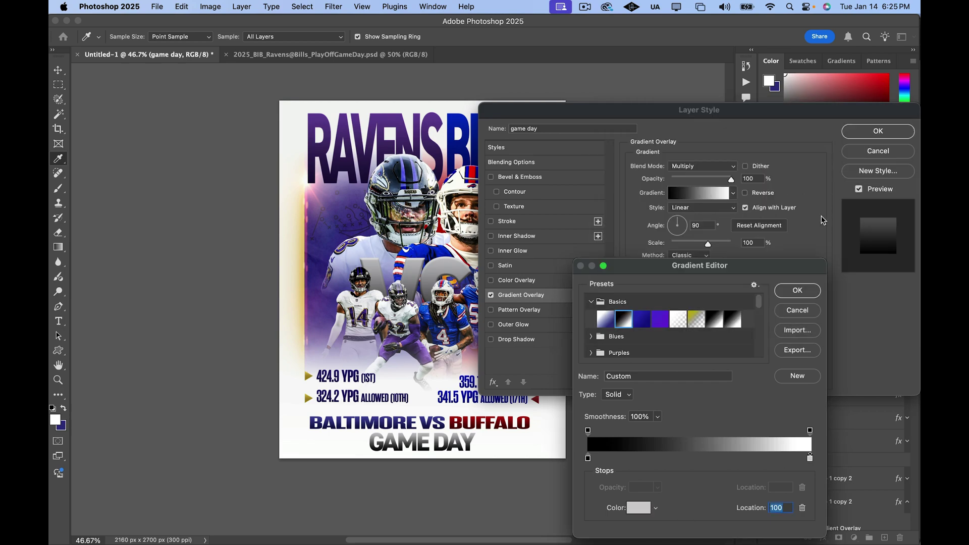
{"action": "left_click", "coordinate": [797, 310]}
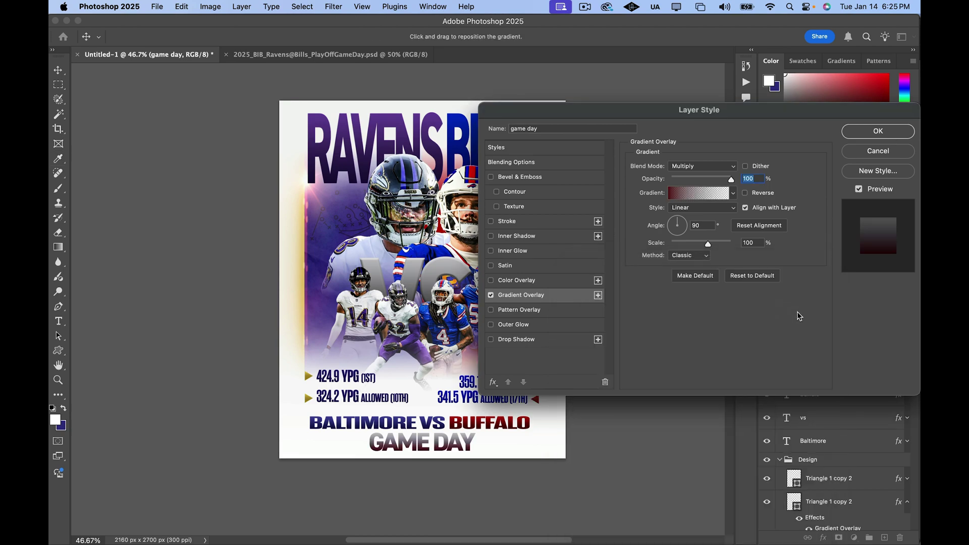
{"action": "left_click", "coordinate": [860, 151]}
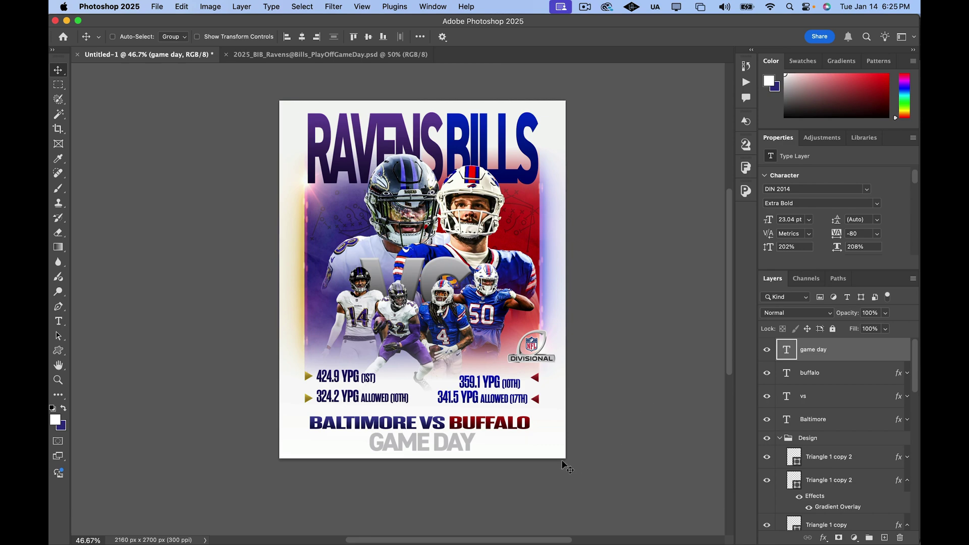
Step: Add a Multiply drop shadow to the GAME DAY text at 63% opacity, with the global light angle set to 121°
{"action": "double_click", "coordinate": [900, 352]}
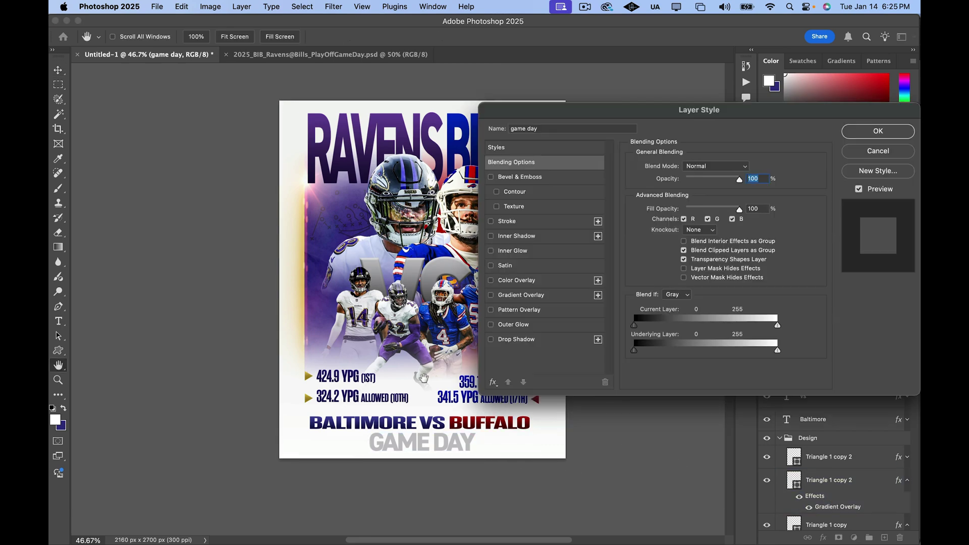
{"action": "left_click", "coordinate": [518, 340]}
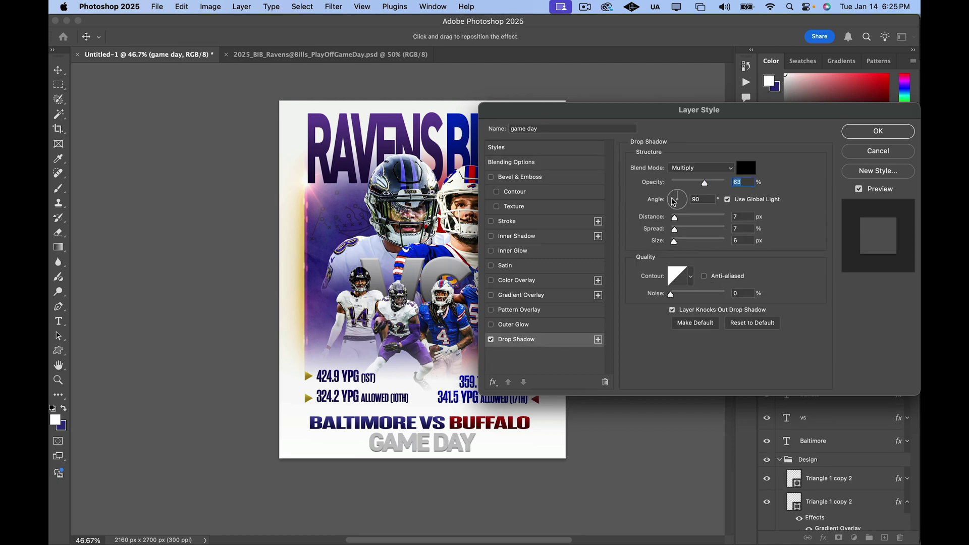
{"action": "left_click", "coordinate": [675, 197]}
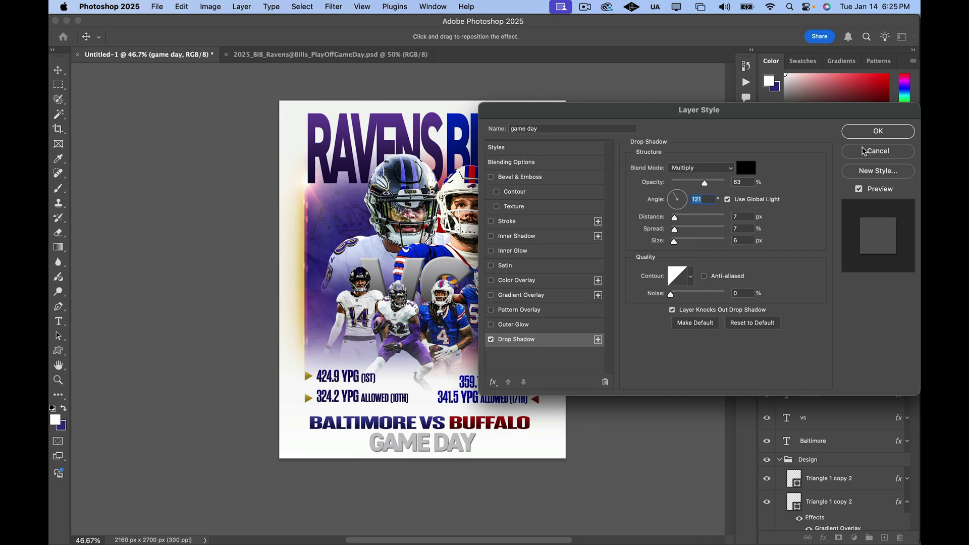
{"action": "key", "text": "Return"}
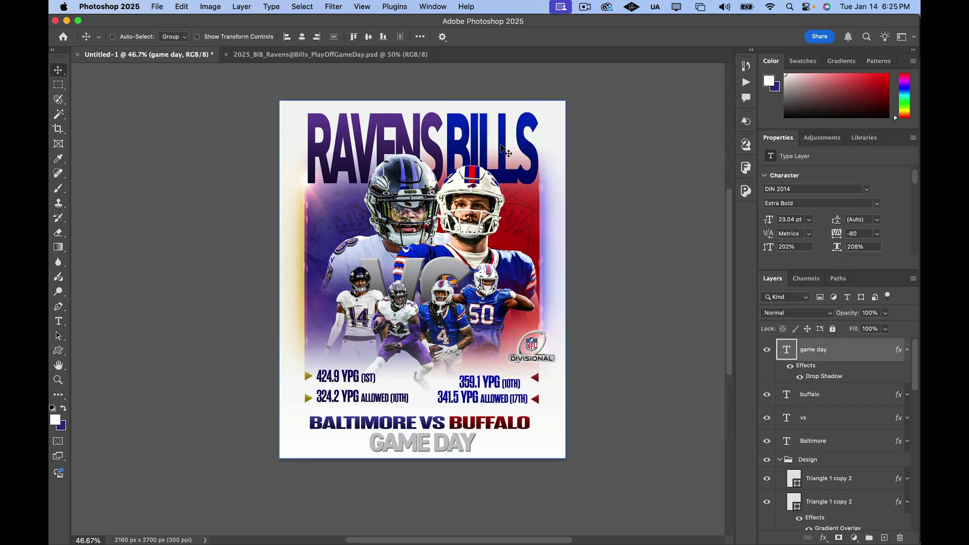
{"action": "left_click", "coordinate": [906, 353]}
Step: Add a Multiply drop shadow to the BILLS title at 63% opacity, 7 px distance, 7% spread and 6 px size
{"action": "left_click", "coordinate": [846, 412]}
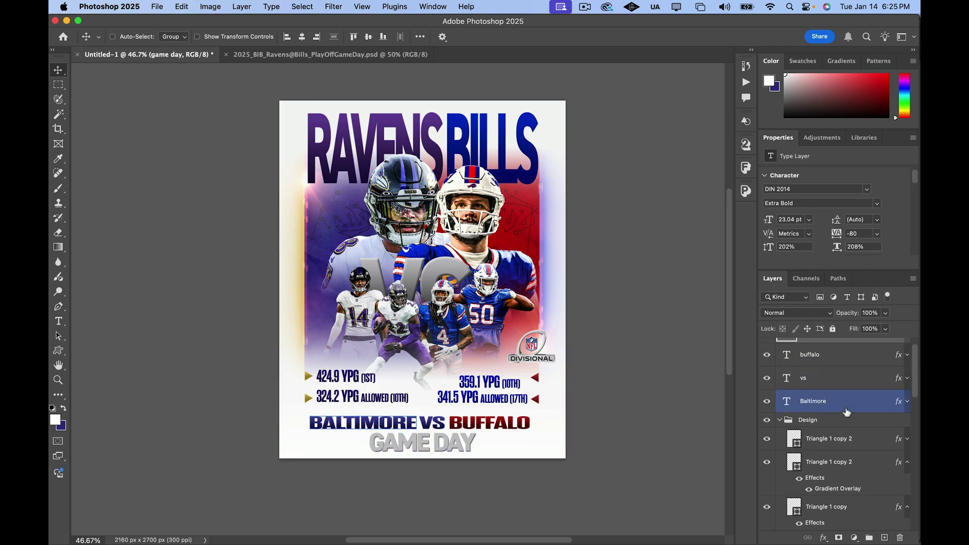
{"action": "scroll", "coordinate": [851, 405], "scroll_direction": "down", "scroll_amount": 10}
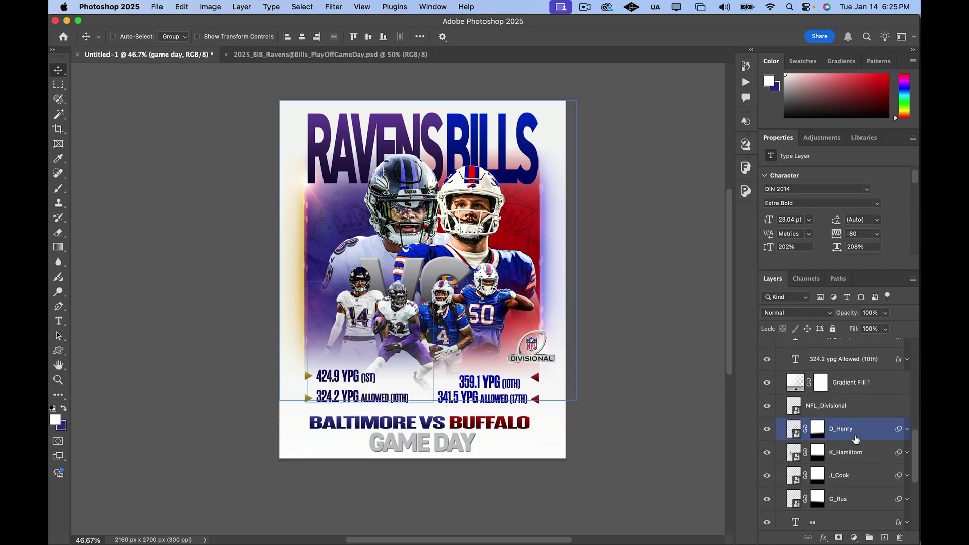
{"action": "left_click", "coordinate": [854, 428]}
{"action": "left_click", "coordinate": [868, 446]}
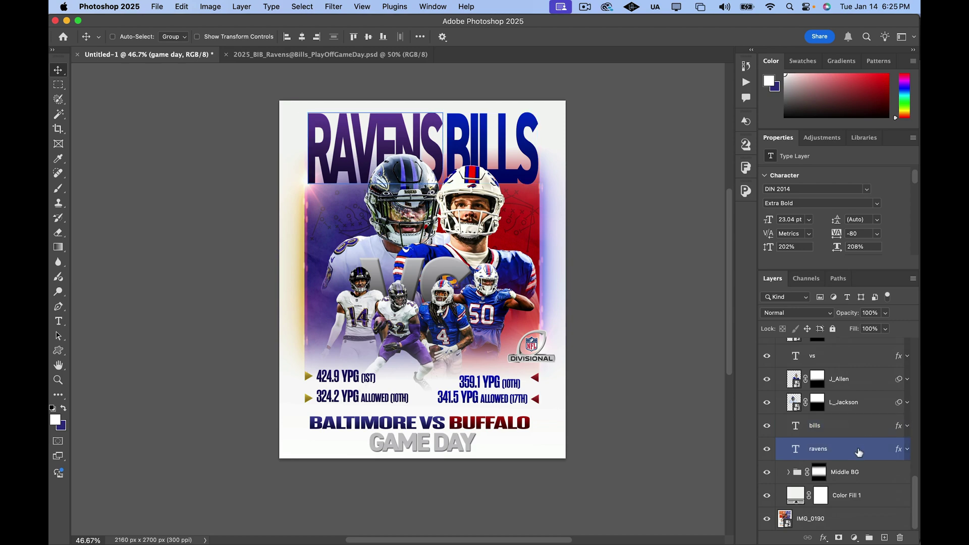
{"action": "left_click", "coordinate": [813, 433]}
{"action": "left_click", "coordinate": [906, 425]}
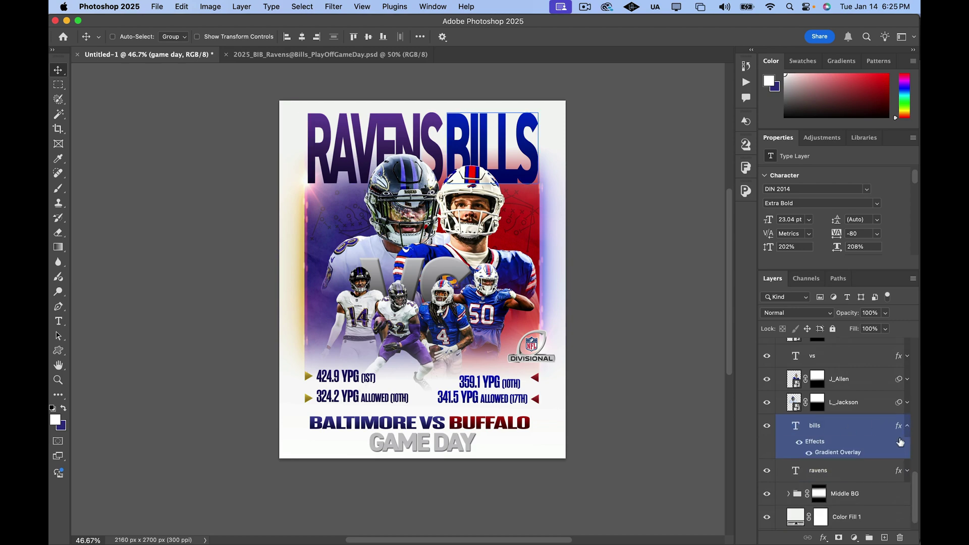
{"action": "left_click", "coordinate": [861, 469]}
{"action": "left_click", "coordinate": [840, 454]}
{"action": "double_click", "coordinate": [841, 442]}
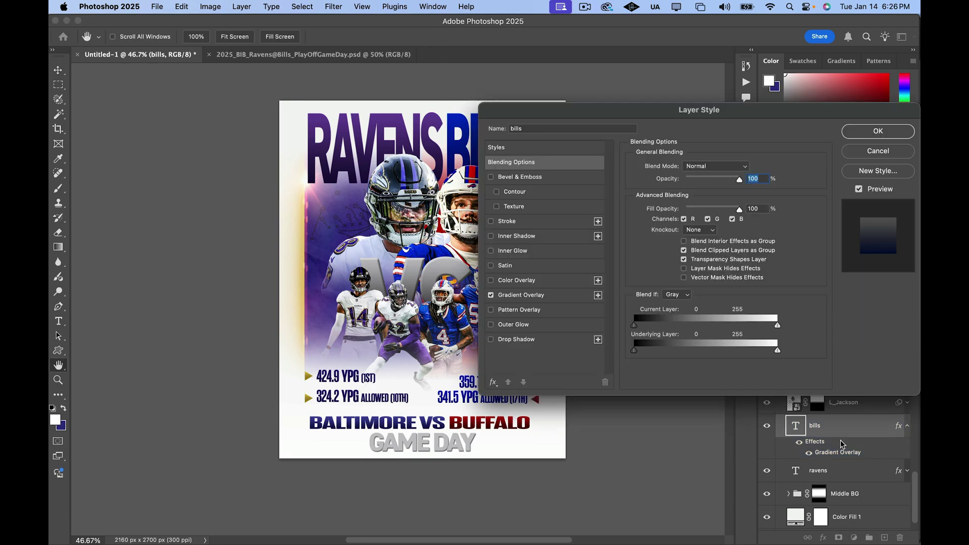
{"action": "left_click", "coordinate": [537, 340]}
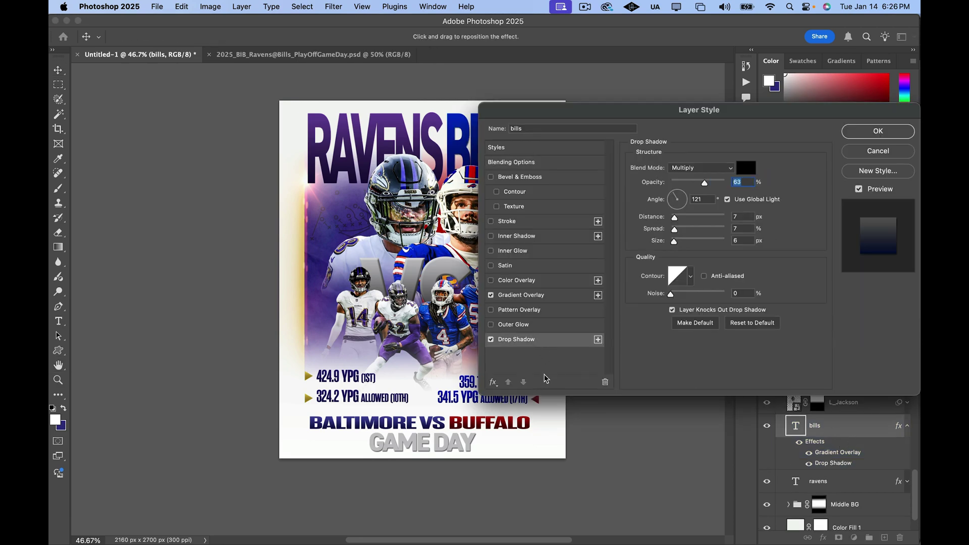
{"action": "left_click_drag", "start_coordinate": [615, 117], "coordinate": [622, 192]}
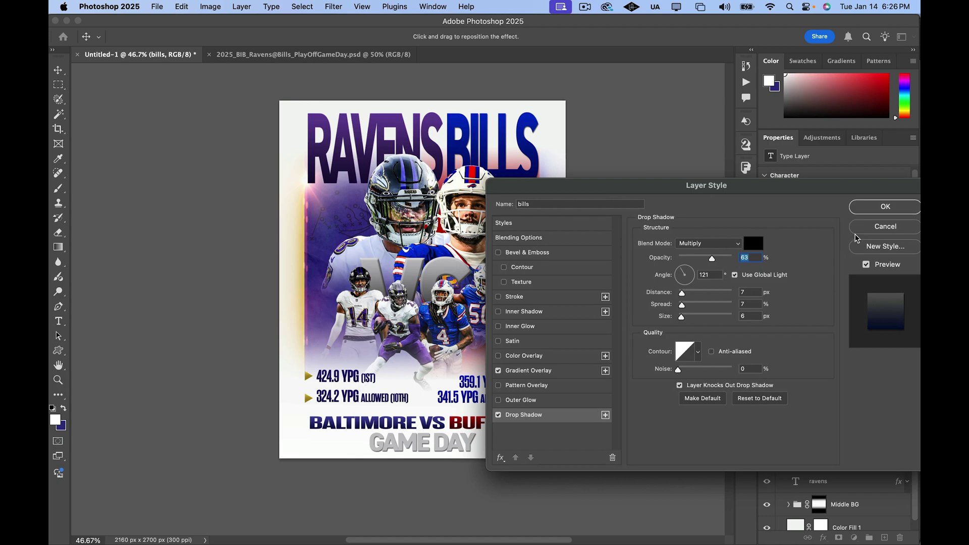
{"action": "left_click", "coordinate": [868, 208]}
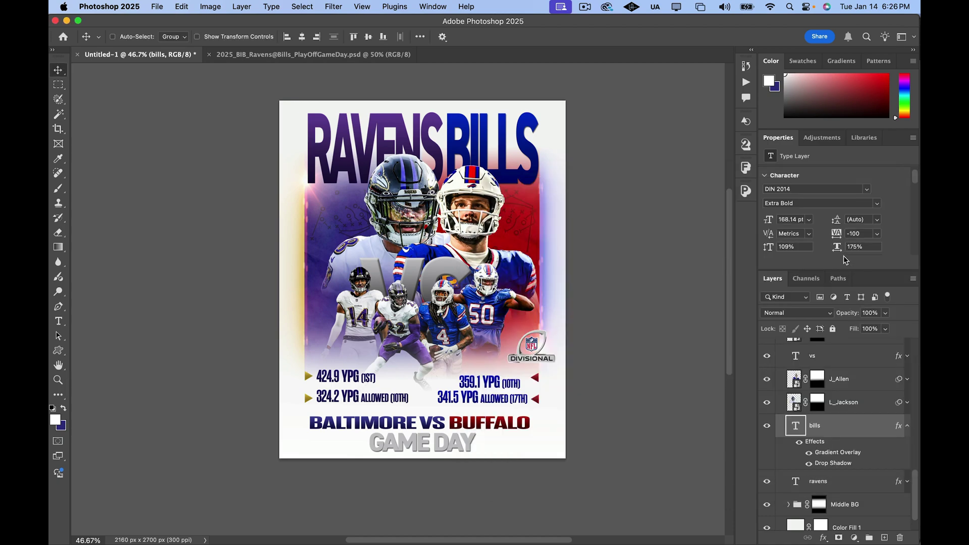
{"action": "left_click", "coordinate": [908, 426]}
Step: Add a matching drop shadow to the RAVENS title at 63% opacity, 7 px distance, 7% spread and 6 px size
{"action": "left_click", "coordinate": [898, 451]}
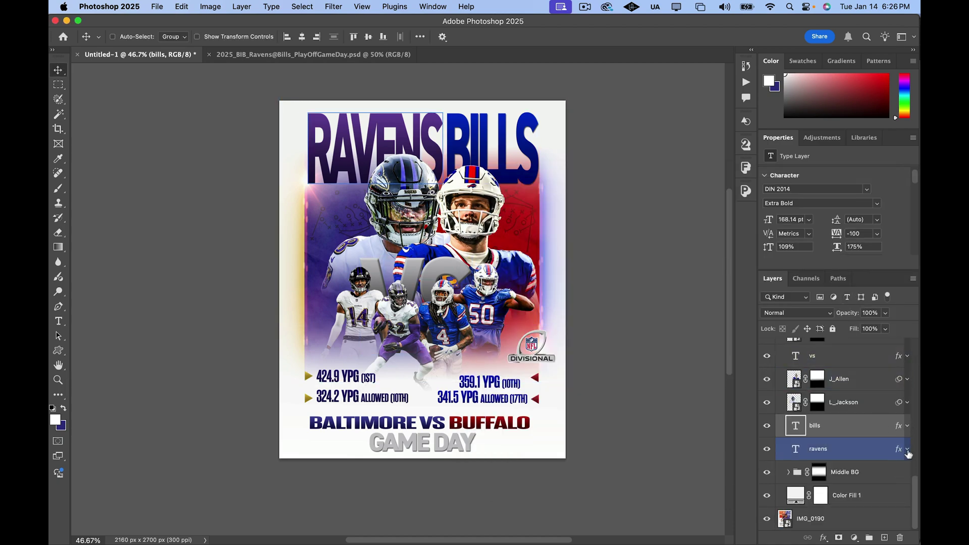
{"action": "left_click", "coordinate": [907, 450]}
{"action": "double_click", "coordinate": [865, 469]}
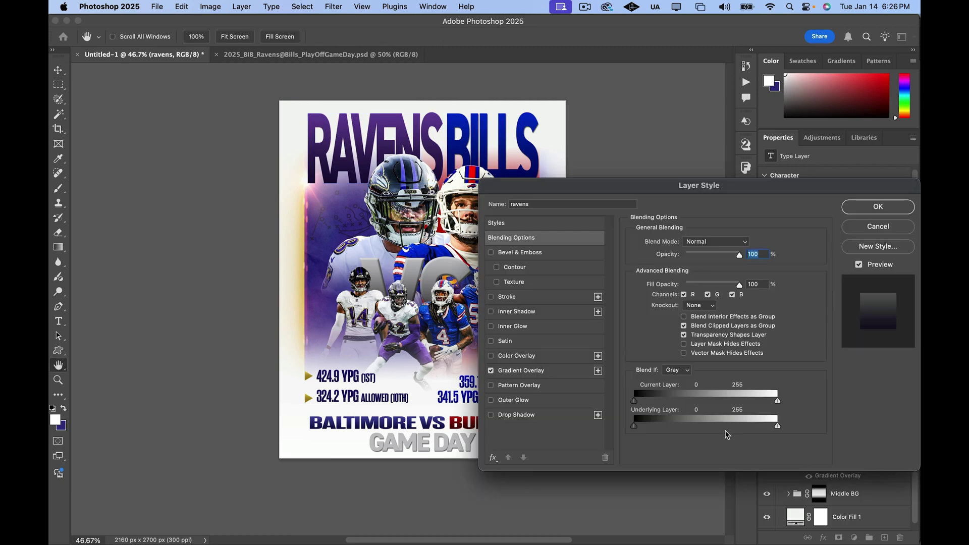
{"action": "left_click", "coordinate": [529, 414]}
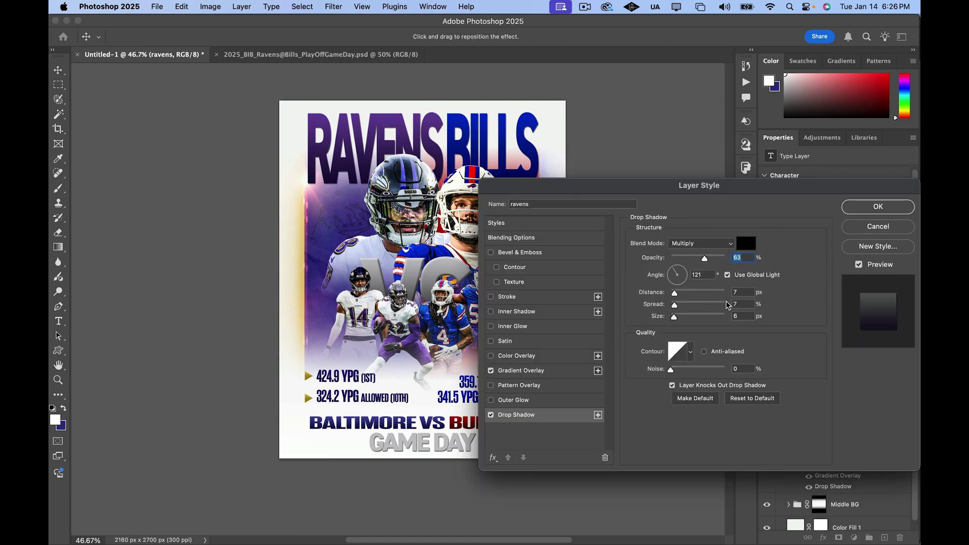
{"action": "left_click", "coordinate": [856, 209]}
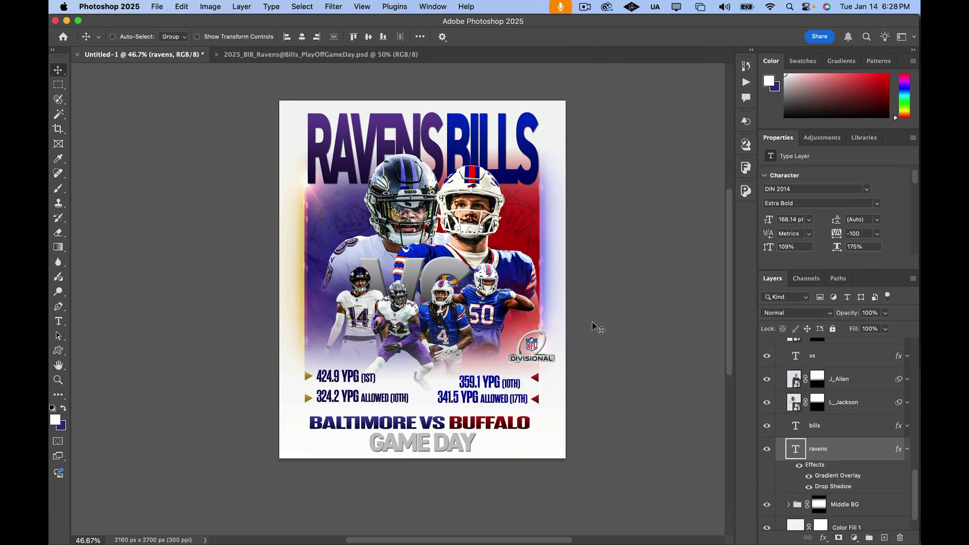
Step: Move the 359.1 YPG (10TH) text up and right so it lines up with its red triangle and the 424.9 YPG line
{"action": "scroll", "coordinate": [593, 324], "scroll_direction": "down", "scroll_amount": 2}
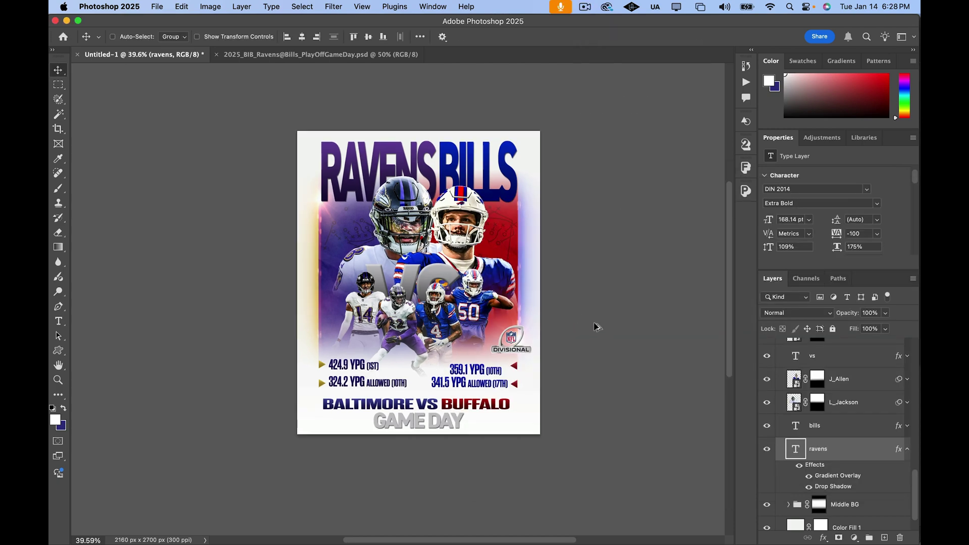
{"action": "scroll", "coordinate": [594, 325], "scroll_direction": "up", "scroll_amount": 4}
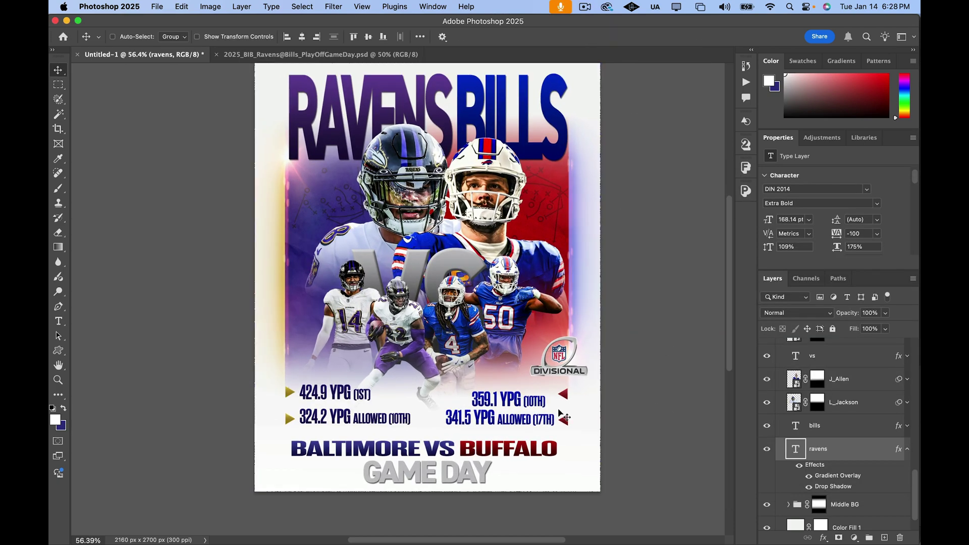
{"action": "scroll", "coordinate": [873, 429], "scroll_direction": "up", "scroll_amount": 4}
{"action": "left_click", "coordinate": [870, 404]}
{"action": "scroll", "coordinate": [871, 403], "scroll_direction": "up", "scroll_amount": 4}
{"action": "left_click", "coordinate": [870, 403]}
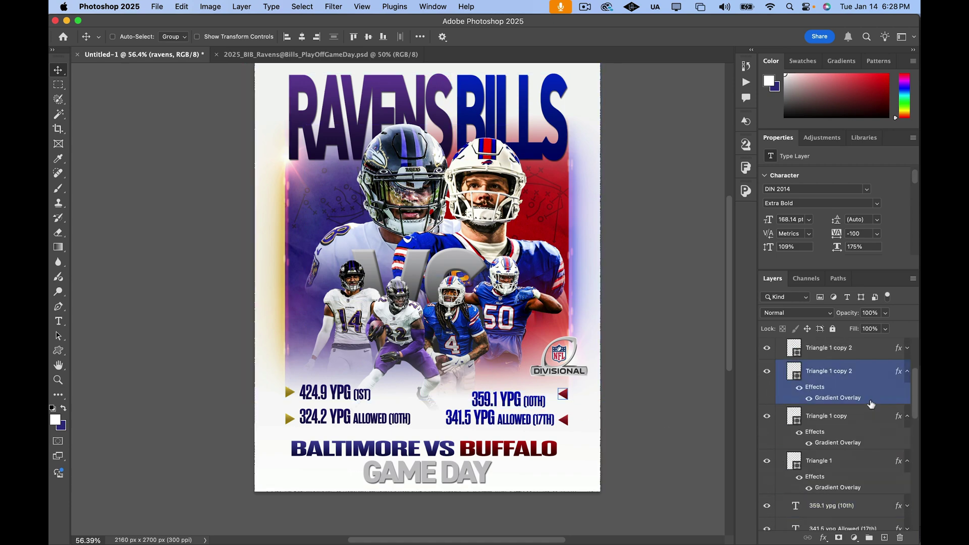
{"action": "scroll", "coordinate": [870, 404], "scroll_direction": "up", "scroll_amount": 3}
{"action": "scroll", "coordinate": [871, 404], "scroll_direction": "down", "scroll_amount": 3}
{"action": "left_click", "coordinate": [866, 433]}
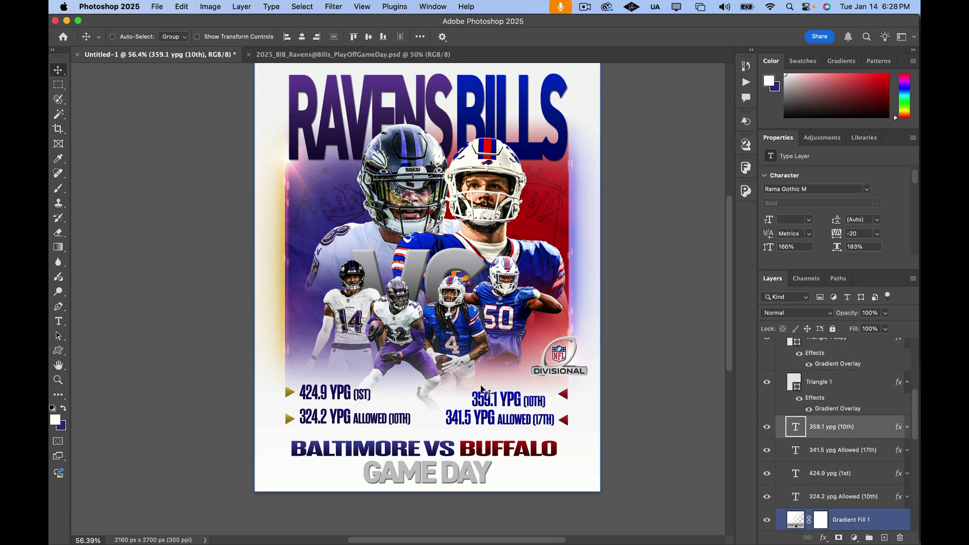
{"action": "left_click_drag", "start_coordinate": [498, 400], "coordinate": [505, 395]}
{"action": "left_click_drag", "start_coordinate": [506, 394], "coordinate": [507, 394]}
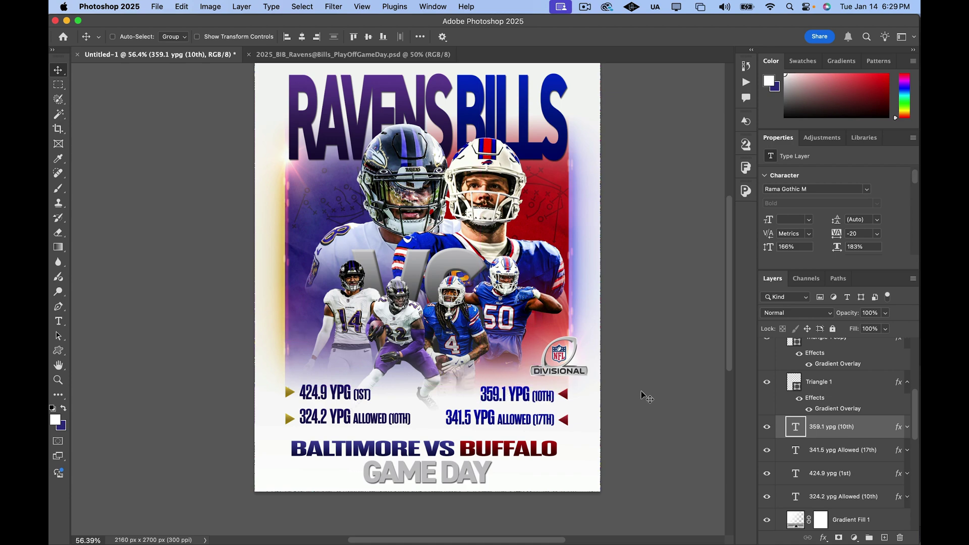
Step: Move the game day, buffalo, vs and Baltimore text layers together into the top of the Design group
{"action": "key", "text": "alt+comma"}
{"action": "scroll", "coordinate": [433, 295], "scroll_direction": "down", "scroll_amount": 2}
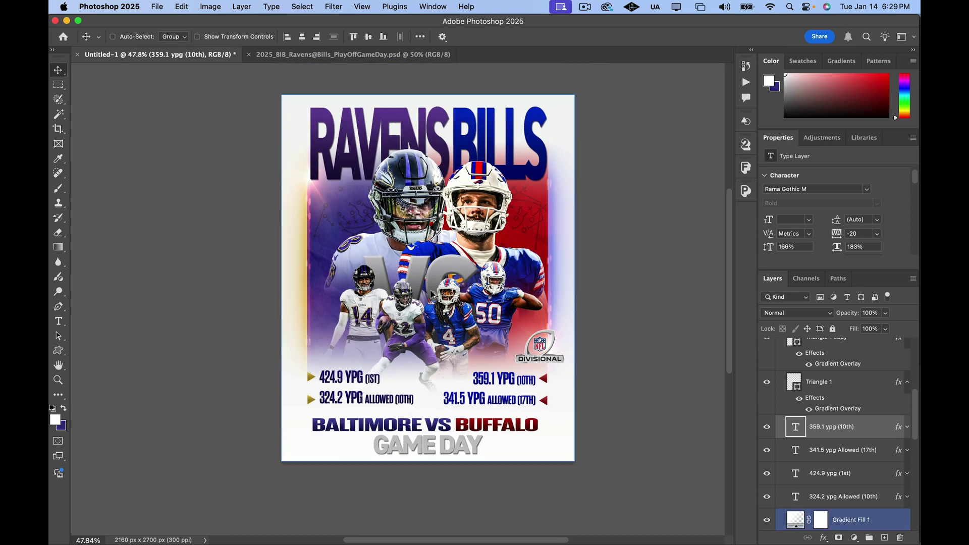
{"action": "scroll", "coordinate": [847, 429], "scroll_direction": "up", "scroll_amount": 8}
{"action": "left_click", "coordinate": [861, 396]}
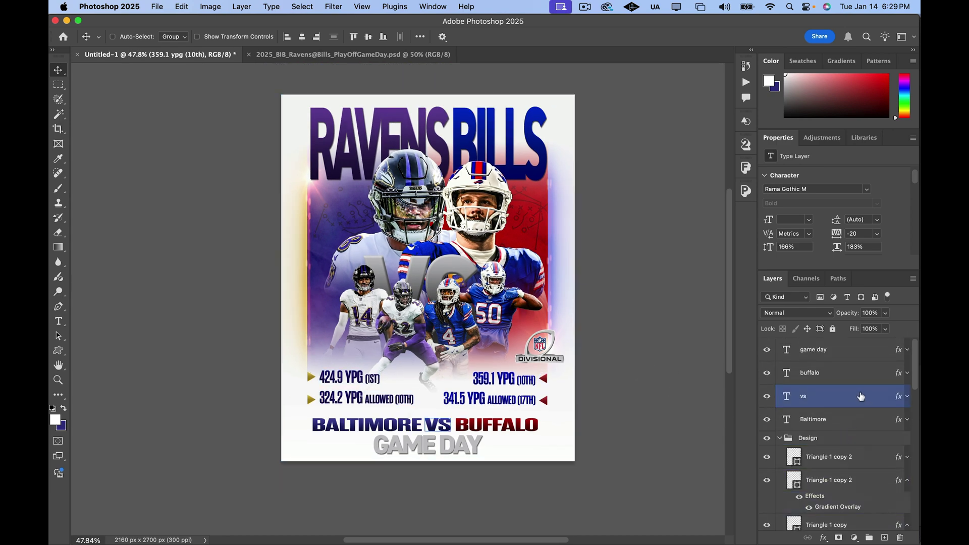
{"action": "left_click", "coordinate": [864, 349]}
{"action": "left_click", "coordinate": [864, 372]}
{"action": "left_click", "coordinate": [867, 420]}
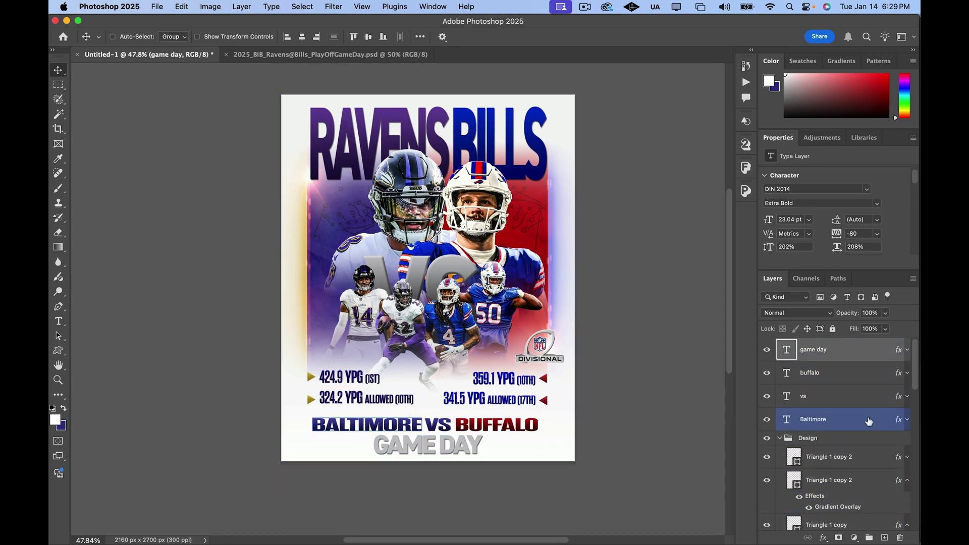
{"action": "left_click_drag", "start_coordinate": [867, 419], "coordinate": [865, 441]}
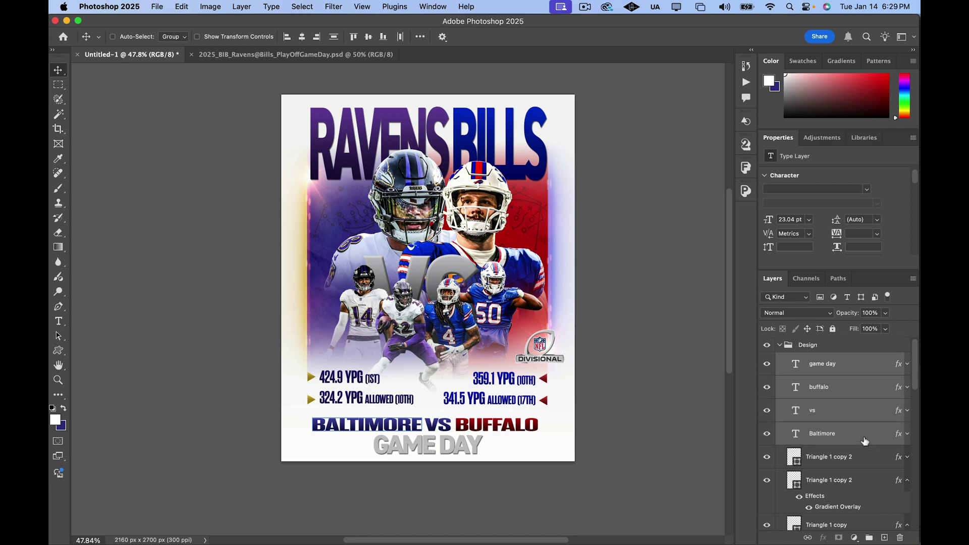
Step: Add a Gradient Map adjustment layer above the game day layer, using the black-to-white preset from Basics
{"action": "left_click", "coordinate": [865, 364]}
{"action": "left_click", "coordinate": [872, 525], "text": "super"}
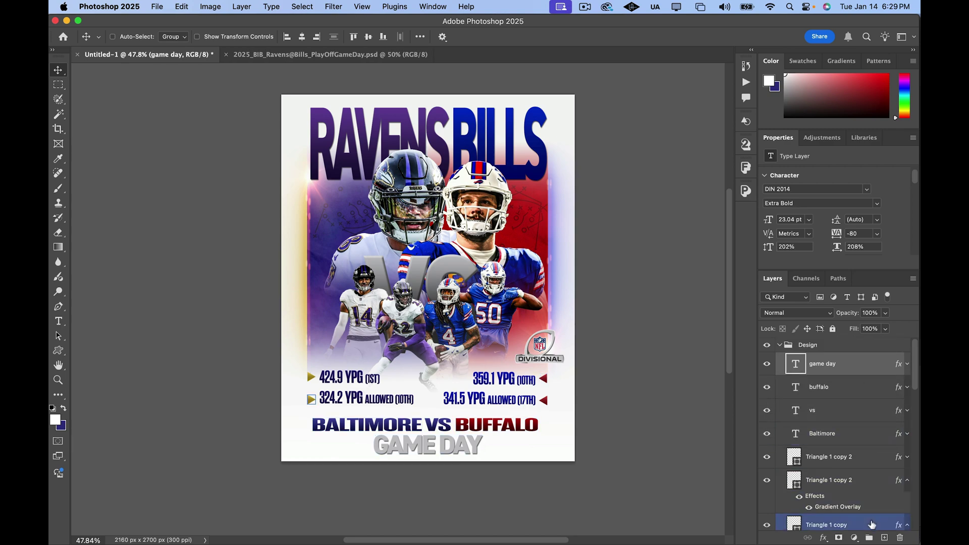
{"action": "left_click", "coordinate": [854, 538]}
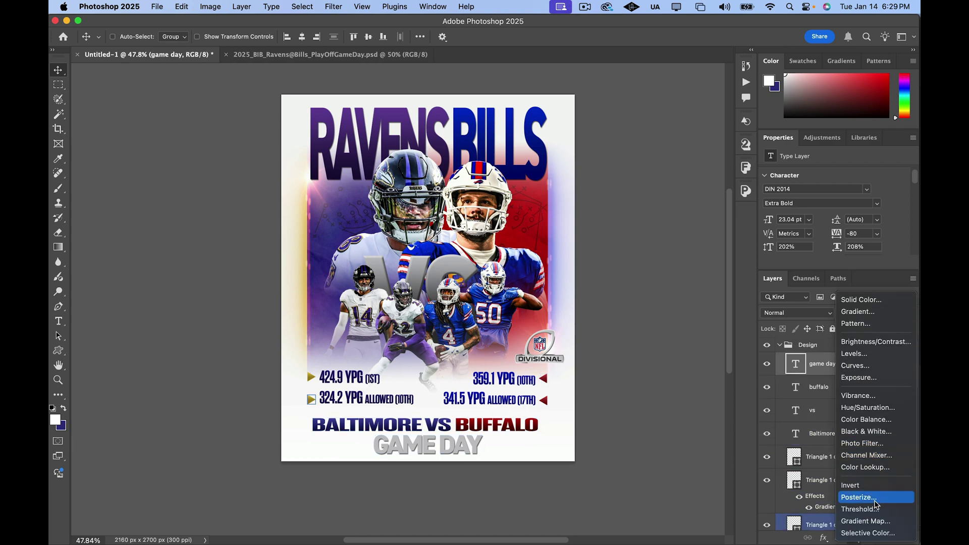
{"action": "left_click", "coordinate": [868, 521]}
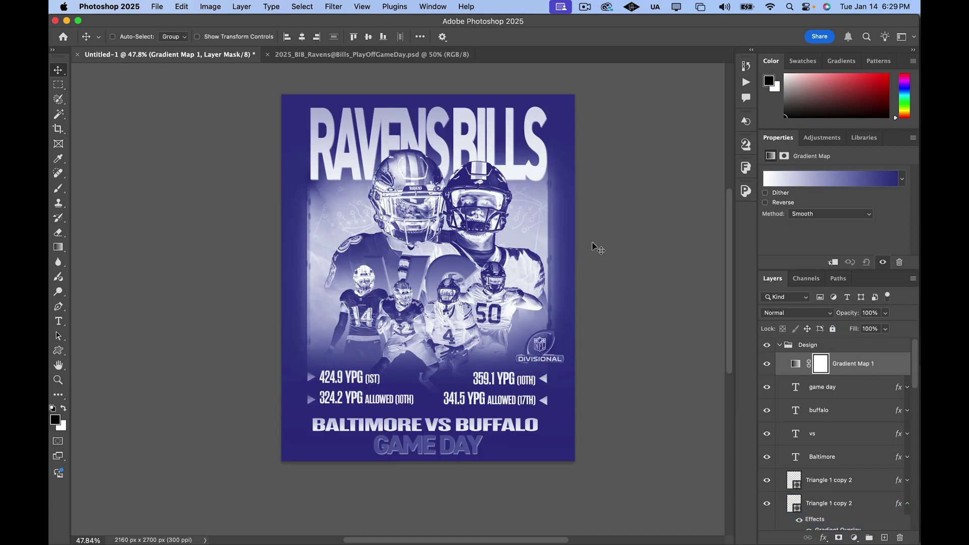
{"action": "left_click", "coordinate": [839, 181]}
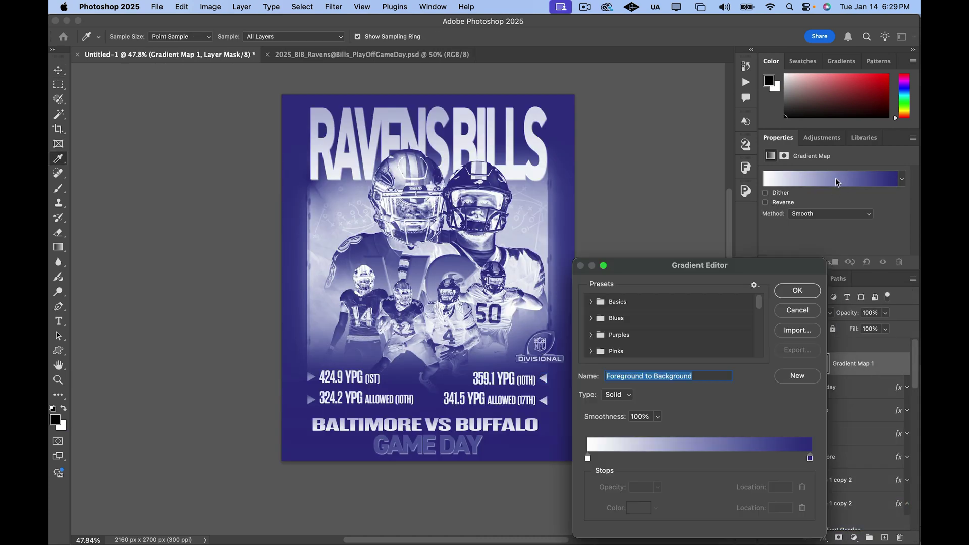
{"action": "left_click", "coordinate": [591, 301]}
{"action": "left_click", "coordinate": [625, 320]}
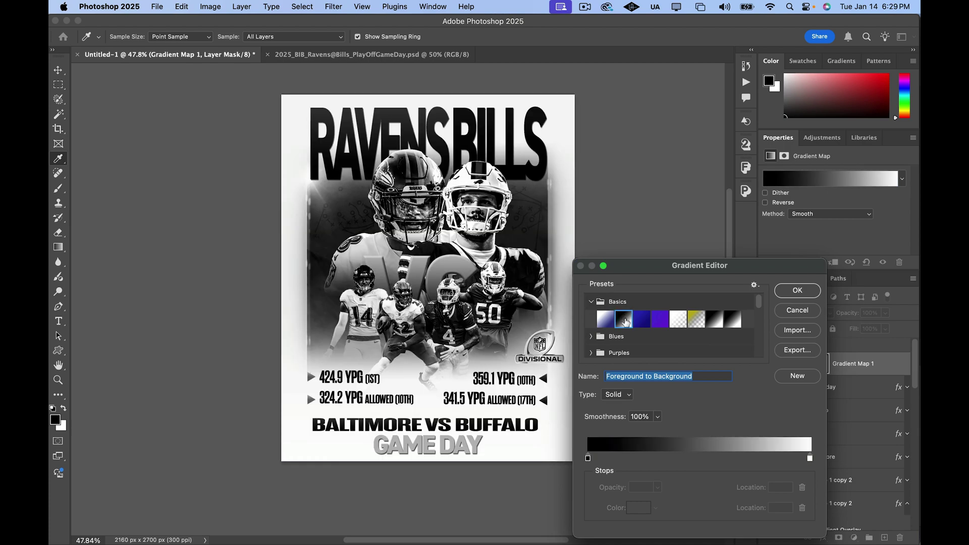
{"action": "left_click", "coordinate": [798, 291]}
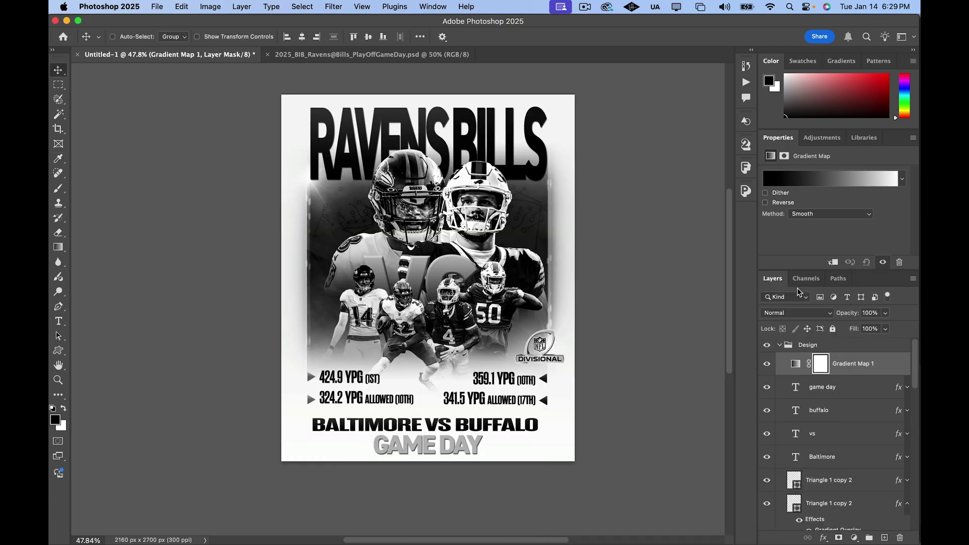
Step: Set the Gradient Map layer's blend mode to Overlay and its opacity to 41%
{"action": "left_click", "coordinate": [805, 316]}
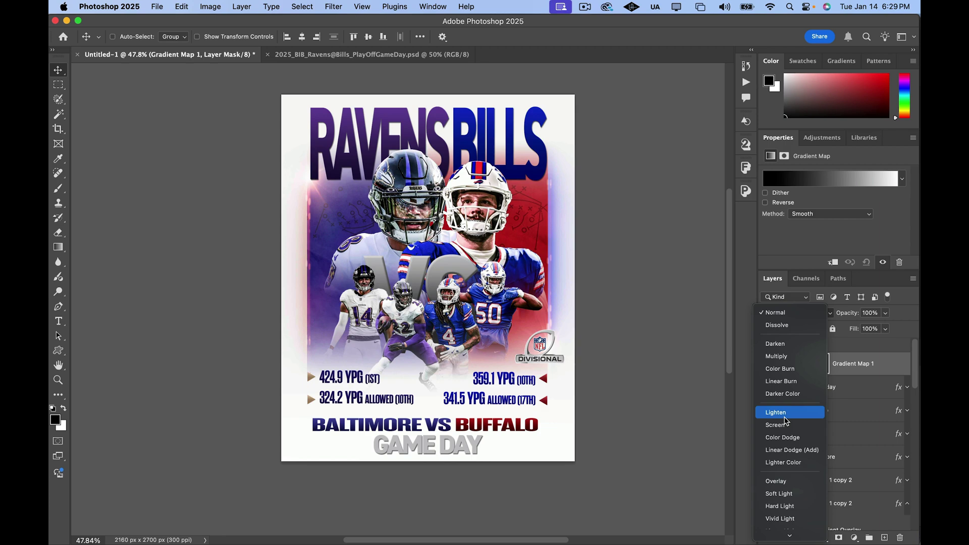
{"action": "left_click", "coordinate": [776, 482]}
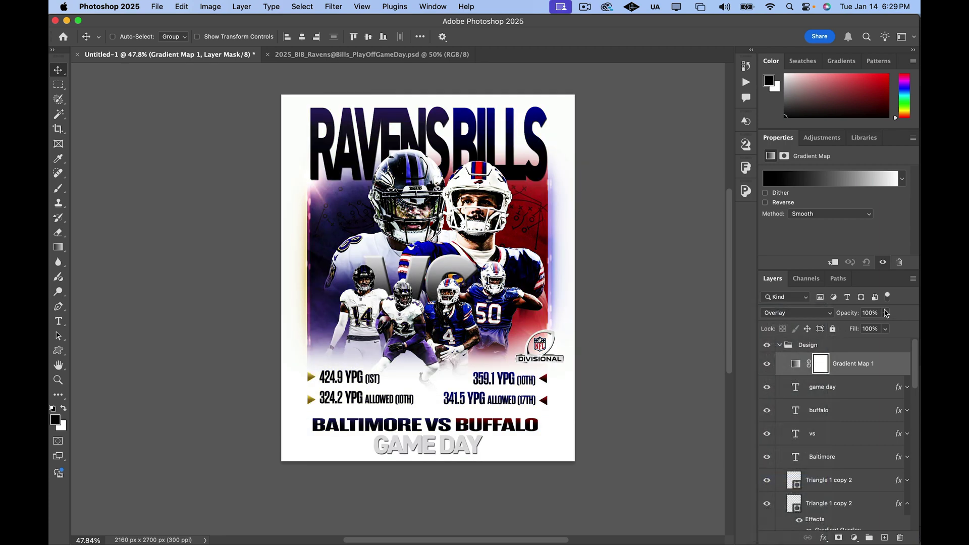
{"action": "left_click", "coordinate": [885, 313]}
{"action": "left_click_drag", "start_coordinate": [883, 327], "coordinate": [853, 326]}
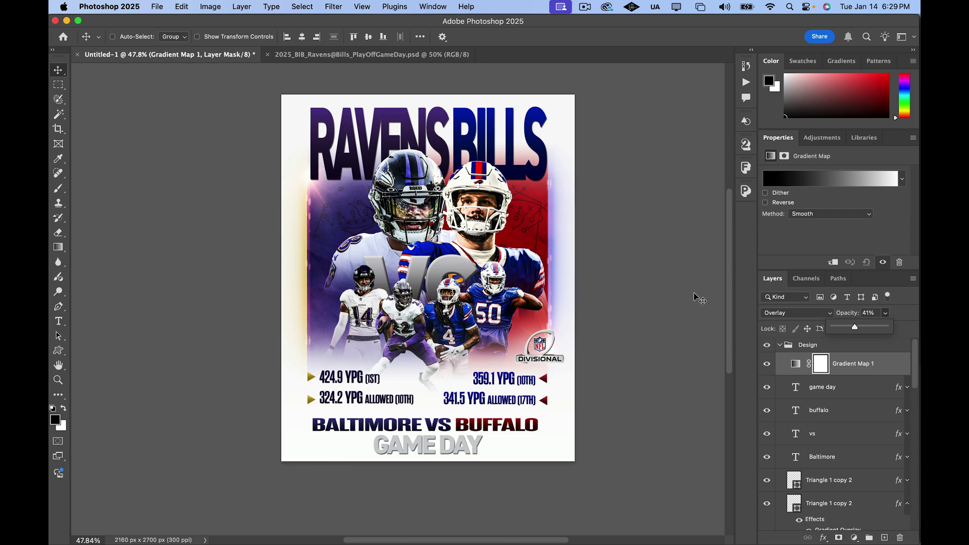
{"action": "left_click", "coordinate": [873, 366]}
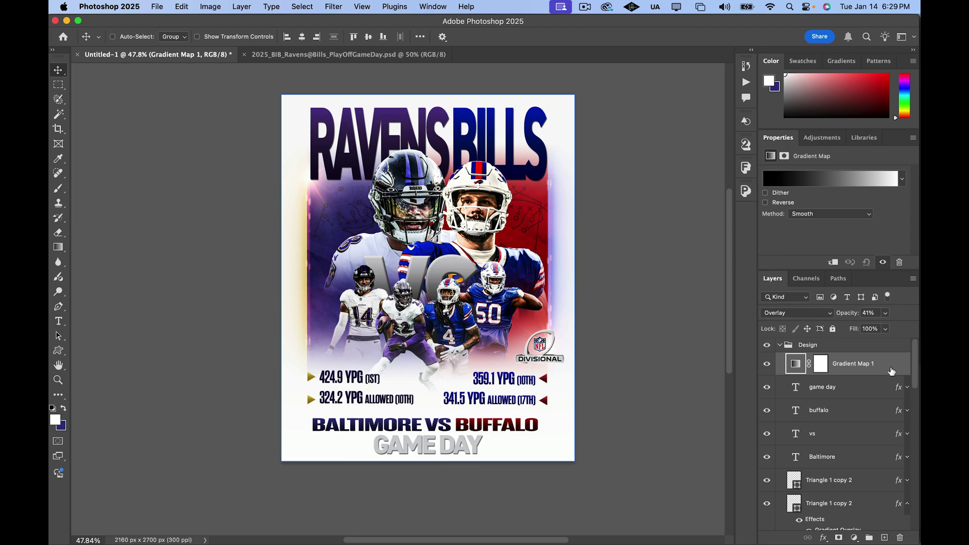
Step: Add a second Gradient Map adjustment layer above Gradient Map 1, using a teal-to-orange preset
{"action": "left_click", "coordinate": [852, 539]}
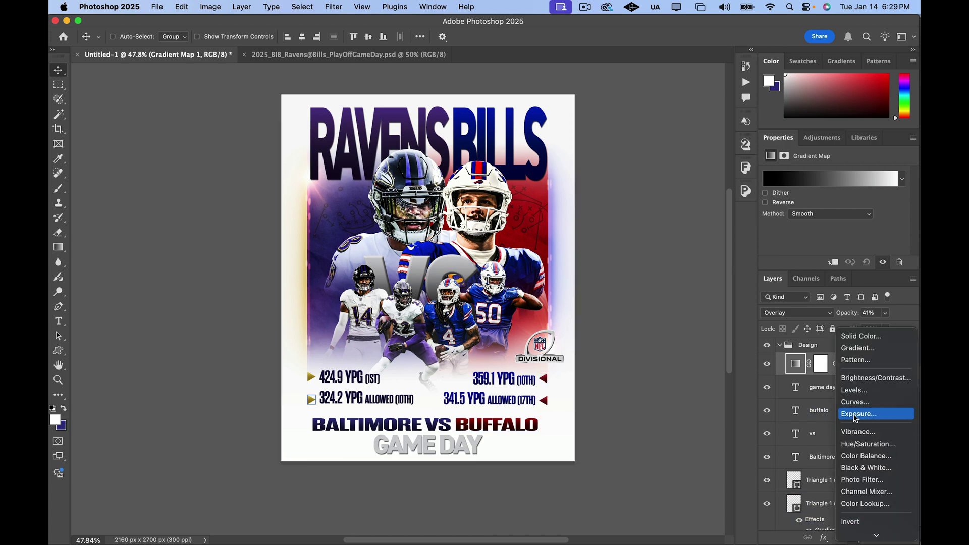
{"action": "left_click", "coordinate": [868, 521]}
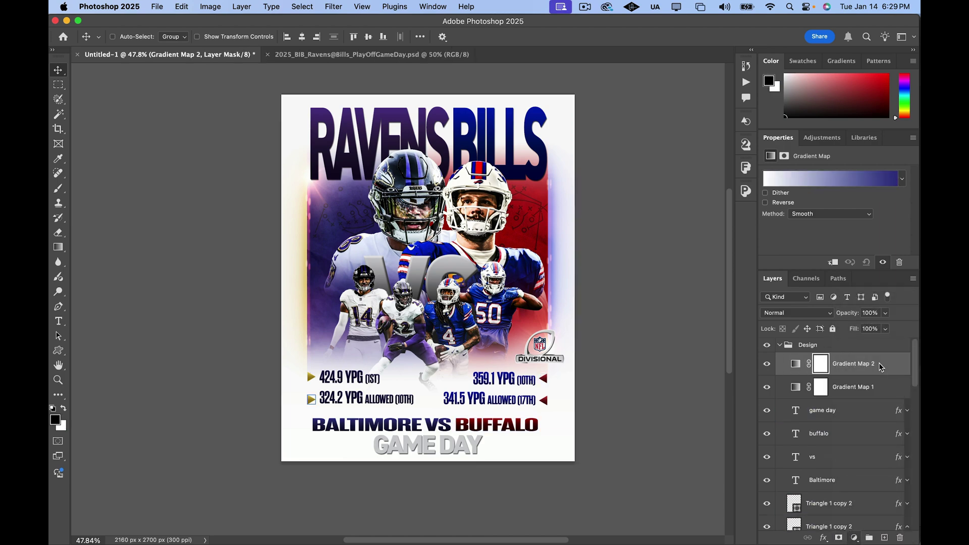
{"action": "left_click", "coordinate": [835, 185]}
{"action": "scroll", "coordinate": [711, 327], "scroll_direction": "down", "scroll_amount": 5}
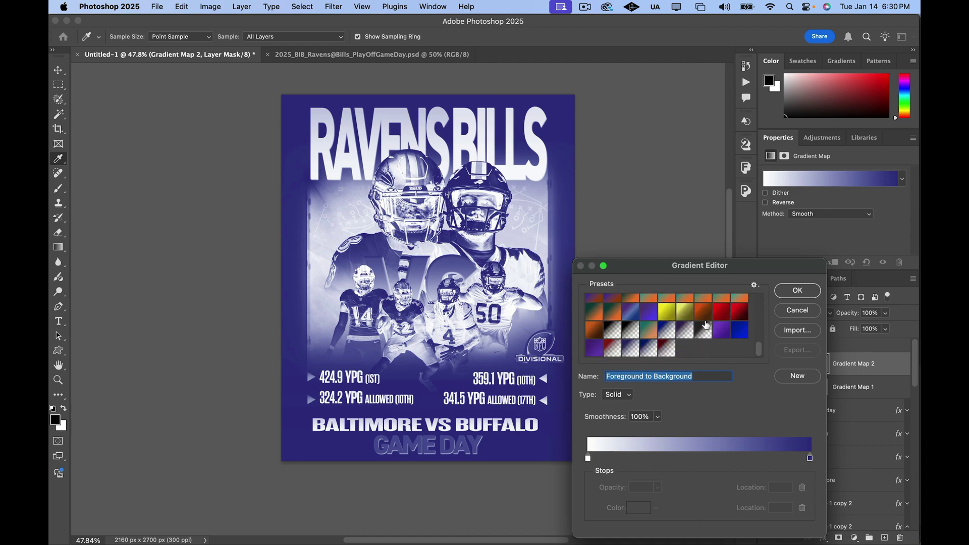
{"action": "scroll", "coordinate": [705, 324], "scroll_direction": "up", "scroll_amount": 5}
{"action": "scroll", "coordinate": [701, 323], "scroll_direction": "down", "scroll_amount": 3}
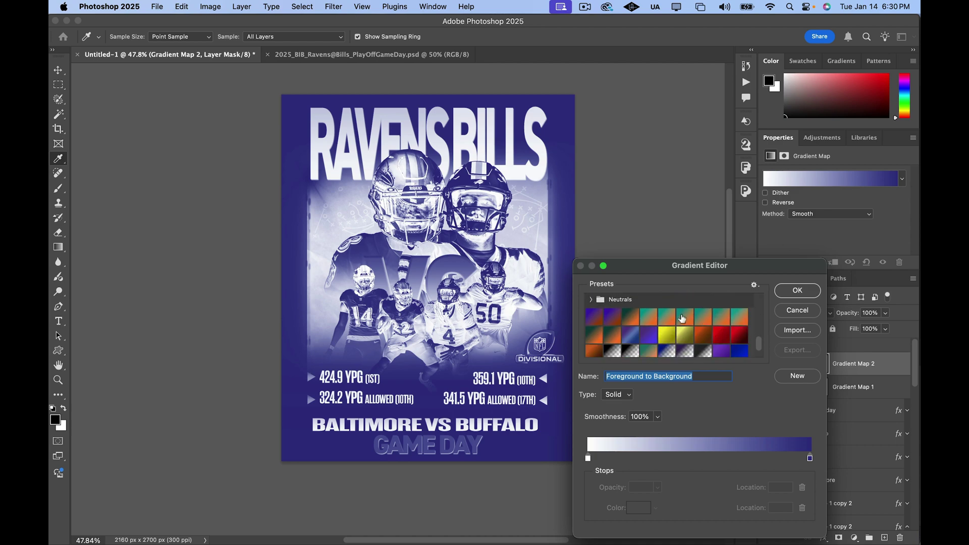
{"action": "left_click", "coordinate": [682, 316]}
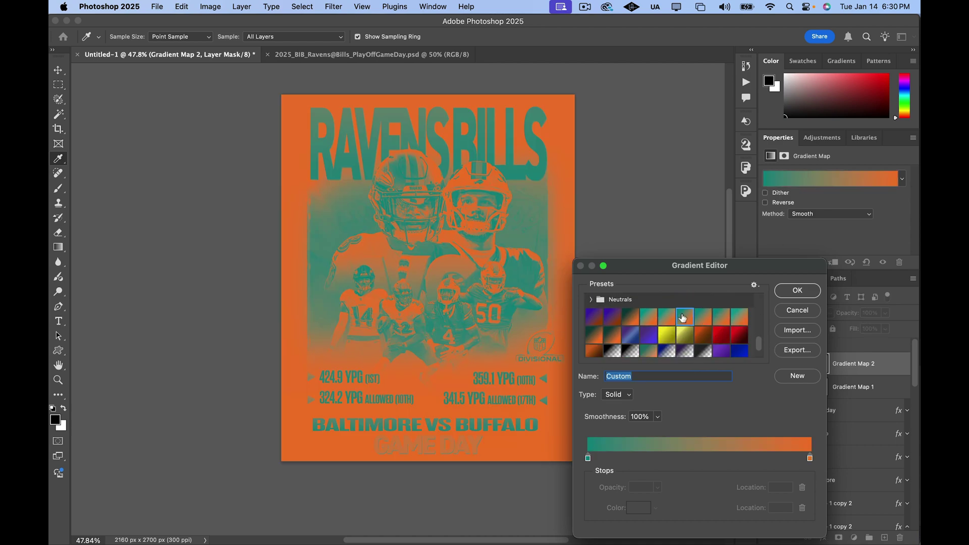
{"action": "left_click", "coordinate": [796, 291]}
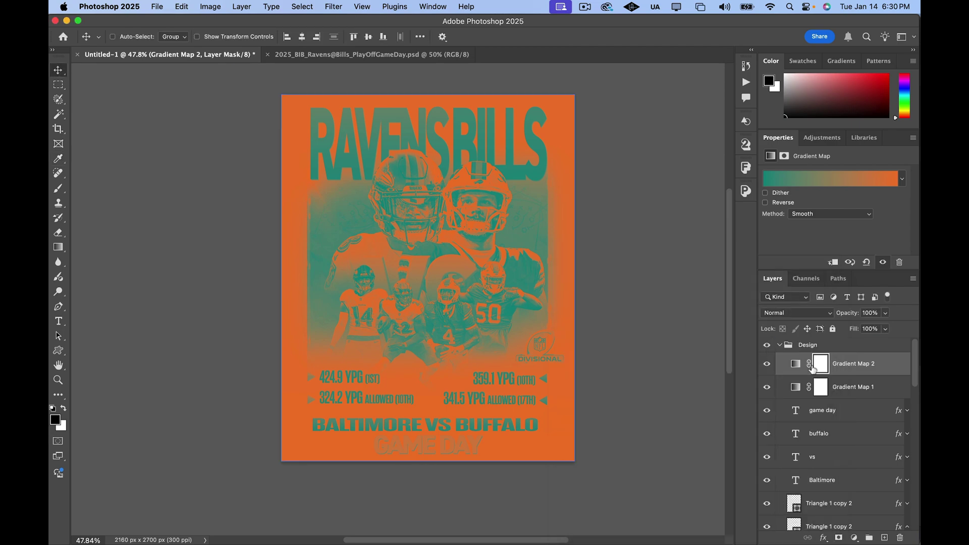
Step: Set the teal-to-orange Gradient Map layer's blend mode to Screen and its opacity to 51%
{"action": "left_click", "coordinate": [818, 314]}
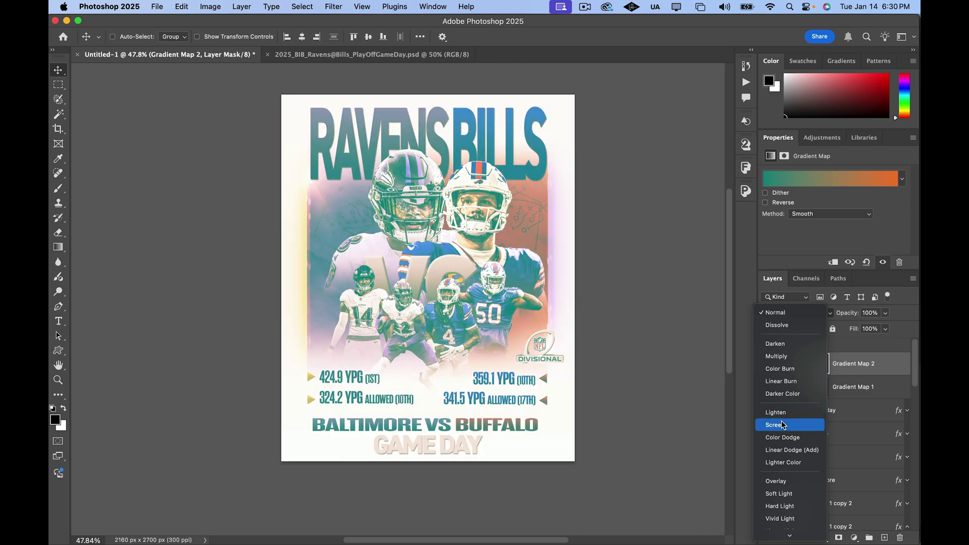
{"action": "left_click", "coordinate": [783, 426]}
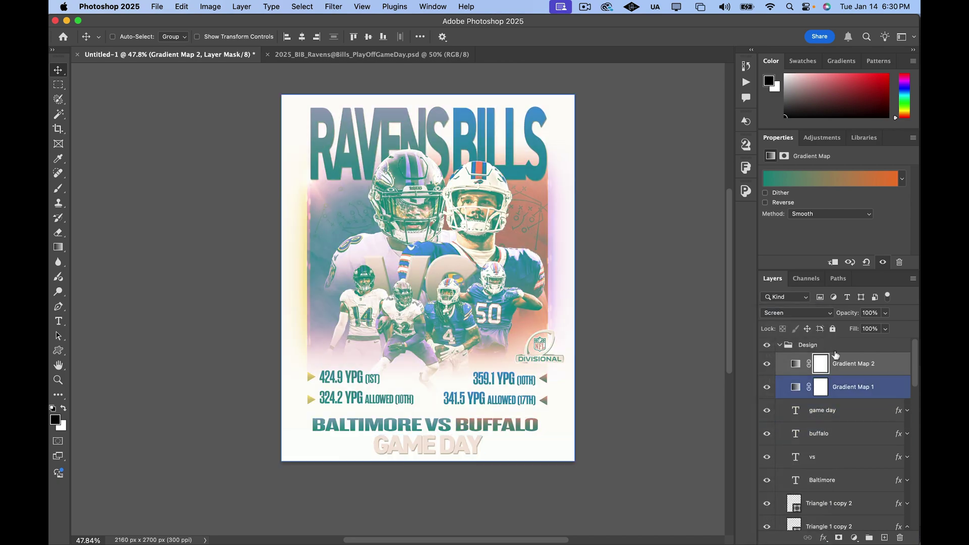
{"action": "left_click", "coordinate": [887, 328]}
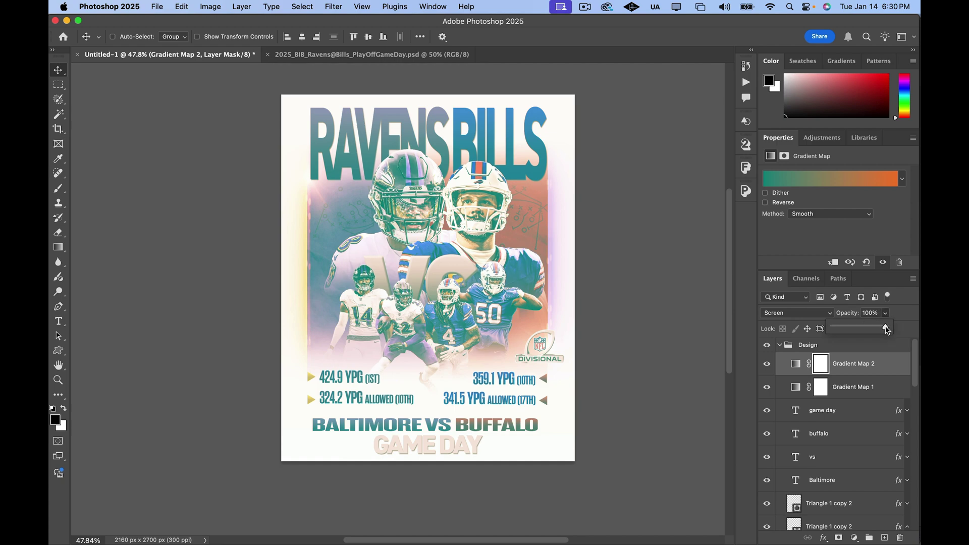
{"action": "left_click_drag", "start_coordinate": [886, 331], "coordinate": [885, 331]}
{"action": "left_click_drag", "start_coordinate": [885, 331], "coordinate": [862, 325]}
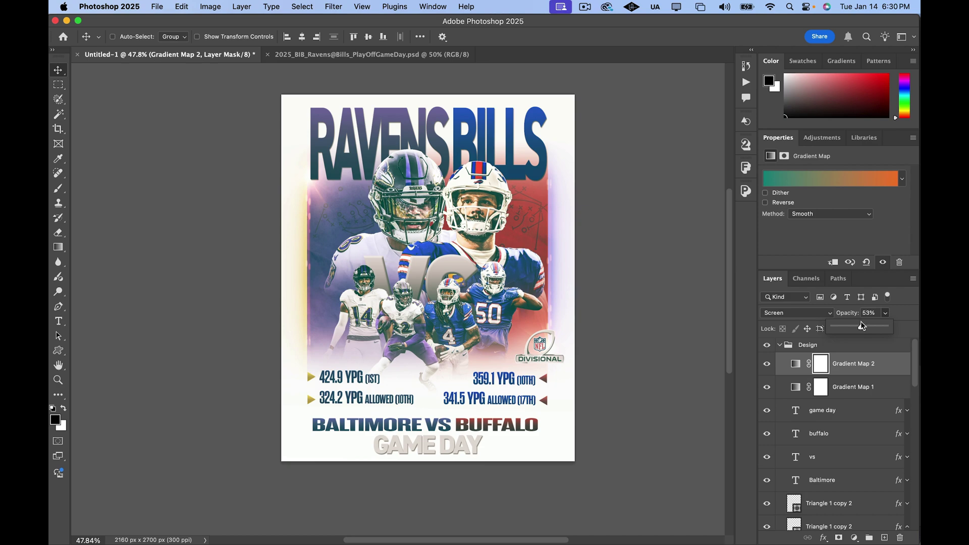
{"action": "left_click_drag", "start_coordinate": [861, 326], "coordinate": [861, 327]}
{"action": "left_click", "coordinate": [143, 92]}
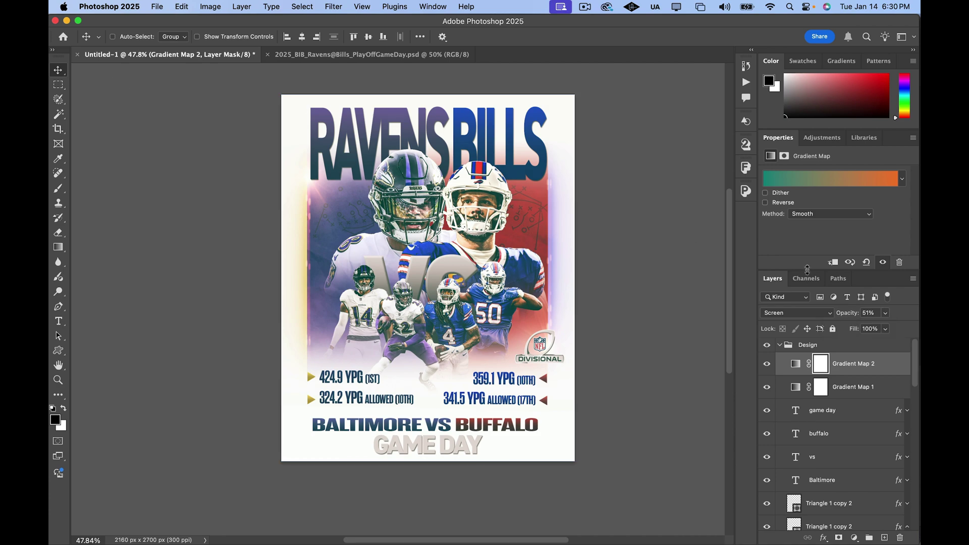
Step: Add a Curves adjustment layer on top and shape an S-curve, with shadows at input 66, output 38 and highlights at input 185, output 190
{"action": "left_click_drag", "start_coordinate": [848, 525], "coordinate": [886, 537]}
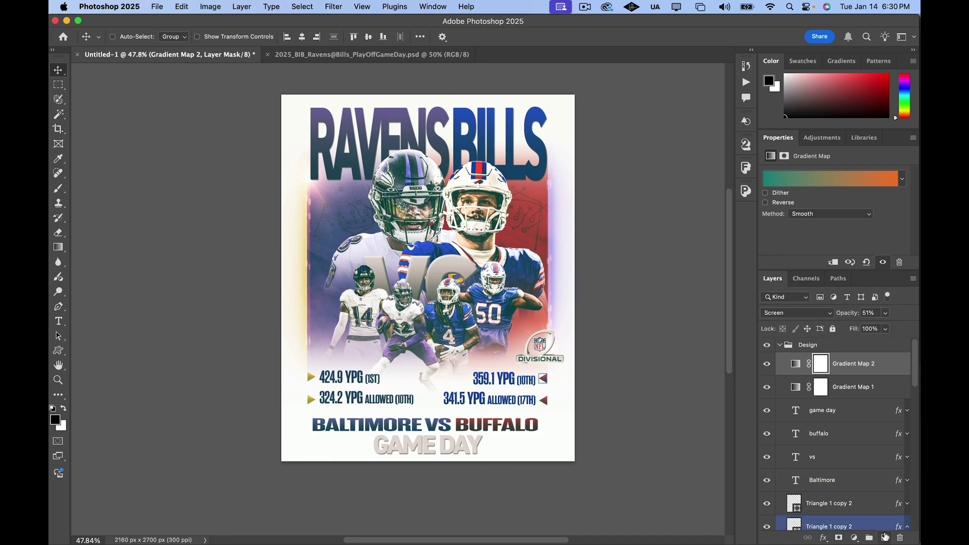
{"action": "left_click", "coordinate": [855, 538]}
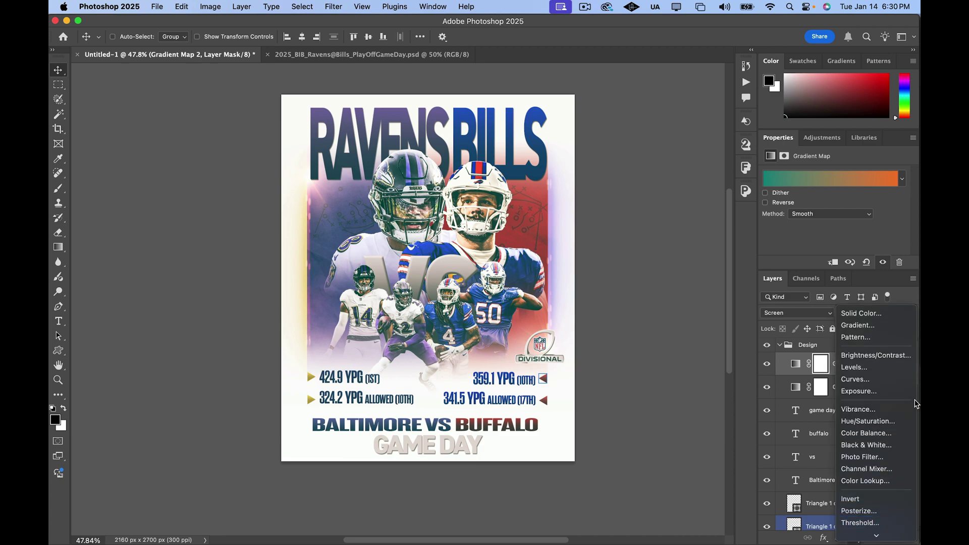
{"action": "left_click", "coordinate": [860, 379]}
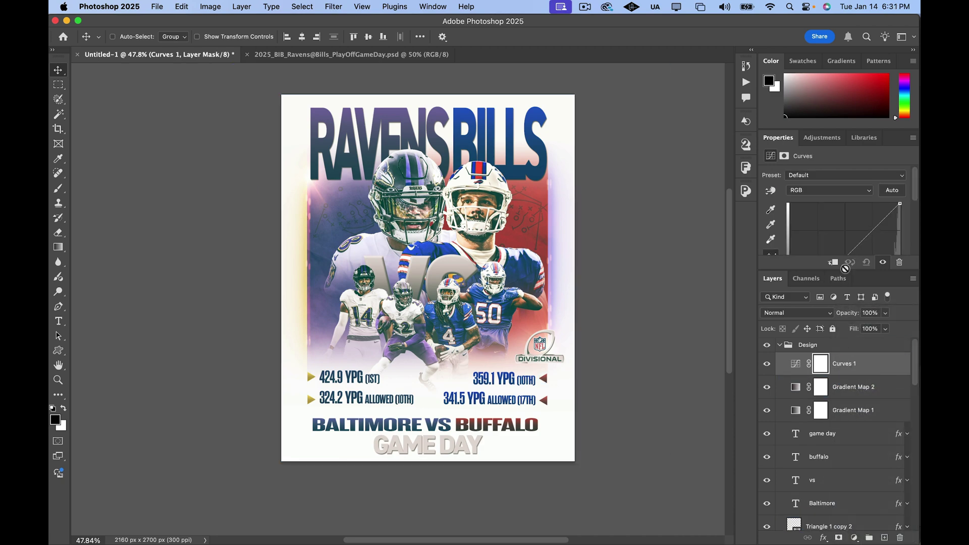
{"action": "left_click_drag", "start_coordinate": [845, 275], "coordinate": [845, 379]}
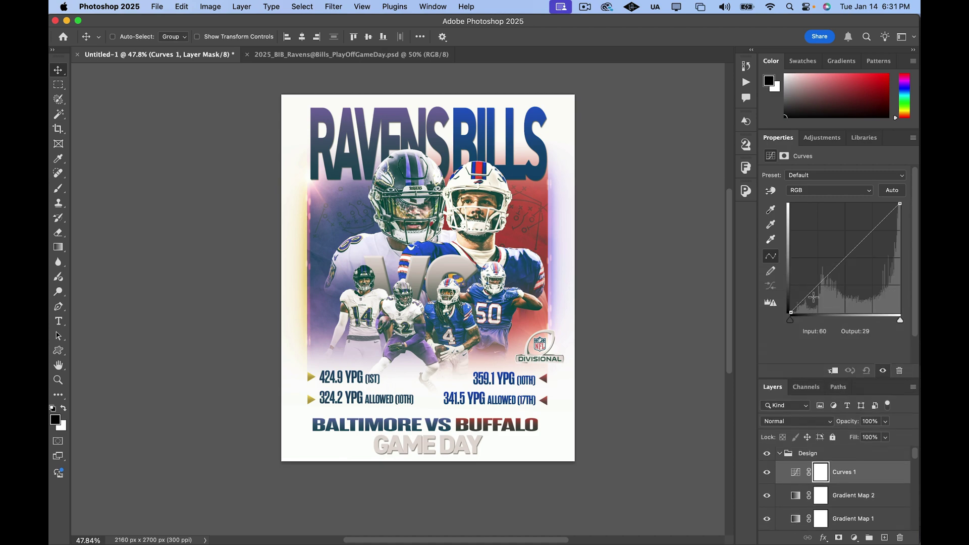
{"action": "left_click", "coordinate": [810, 296]}
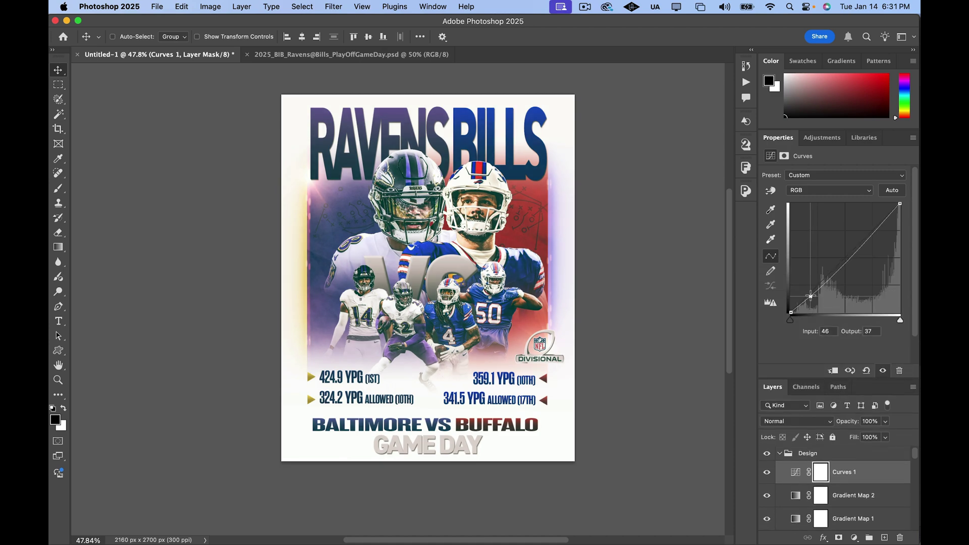
{"action": "left_click_drag", "start_coordinate": [810, 296], "coordinate": [819, 296]}
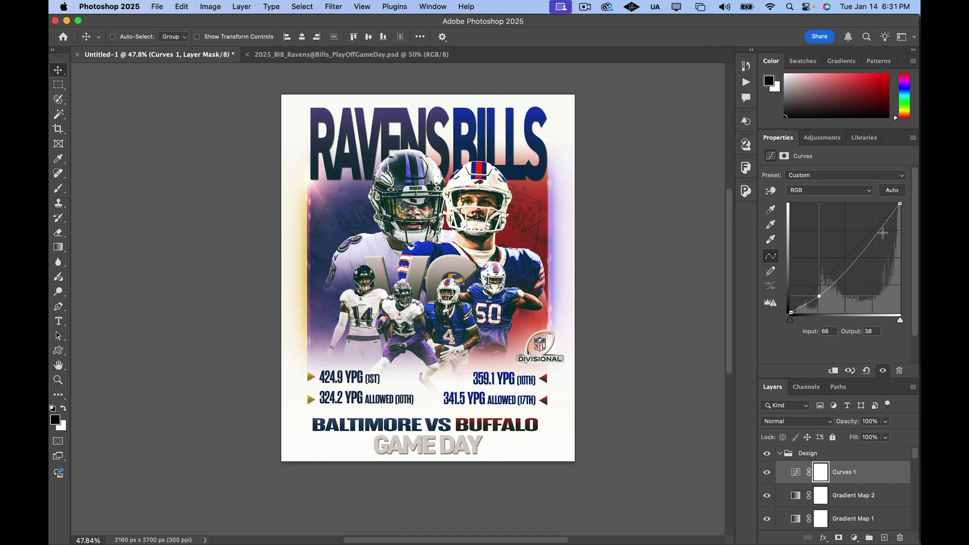
{"action": "left_click_drag", "start_coordinate": [879, 228], "coordinate": [869, 231]}
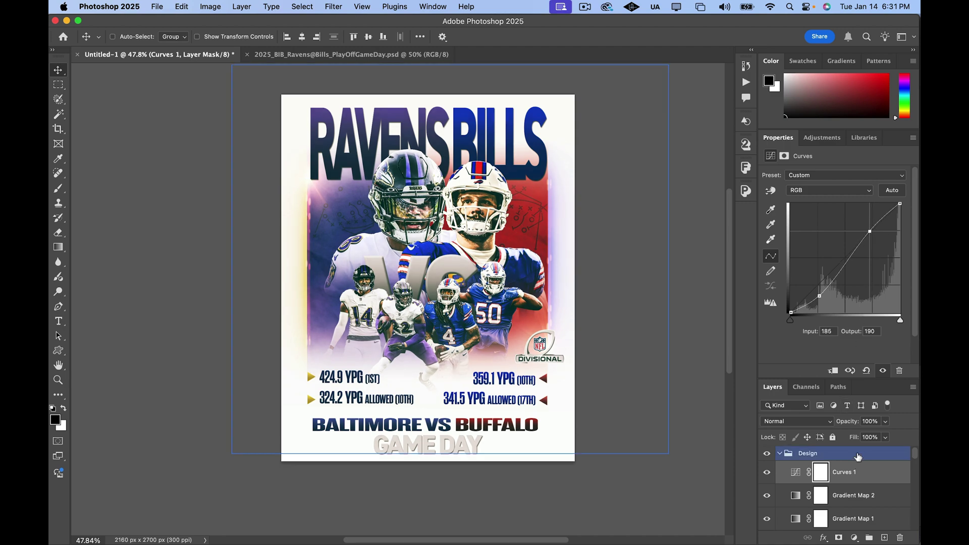
Step: Examine the color-graded poster at different zoom levels and look through the layers in the Design group
{"action": "scroll", "coordinate": [673, 253], "scroll_direction": "up", "scroll_amount": 1}
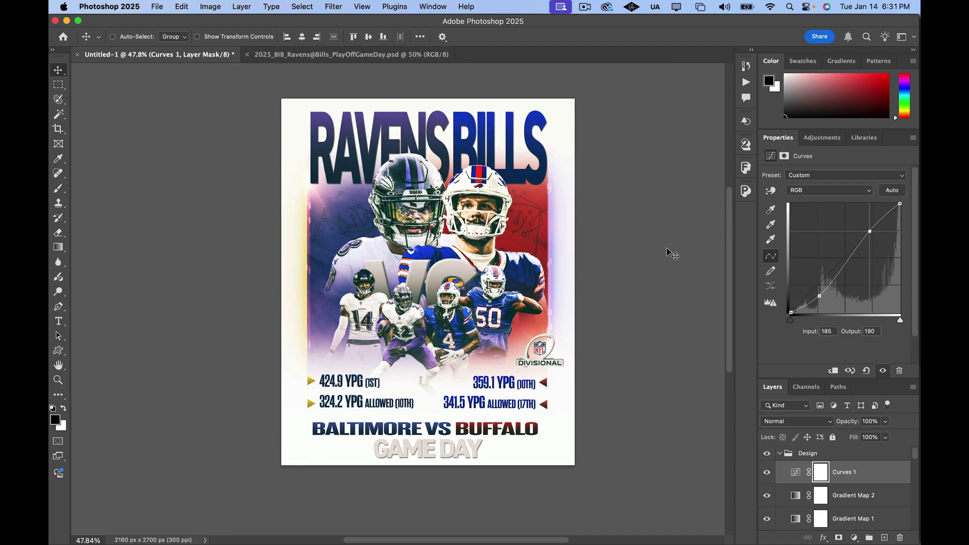
{"action": "scroll", "coordinate": [672, 253], "scroll_direction": "down", "scroll_amount": 2}
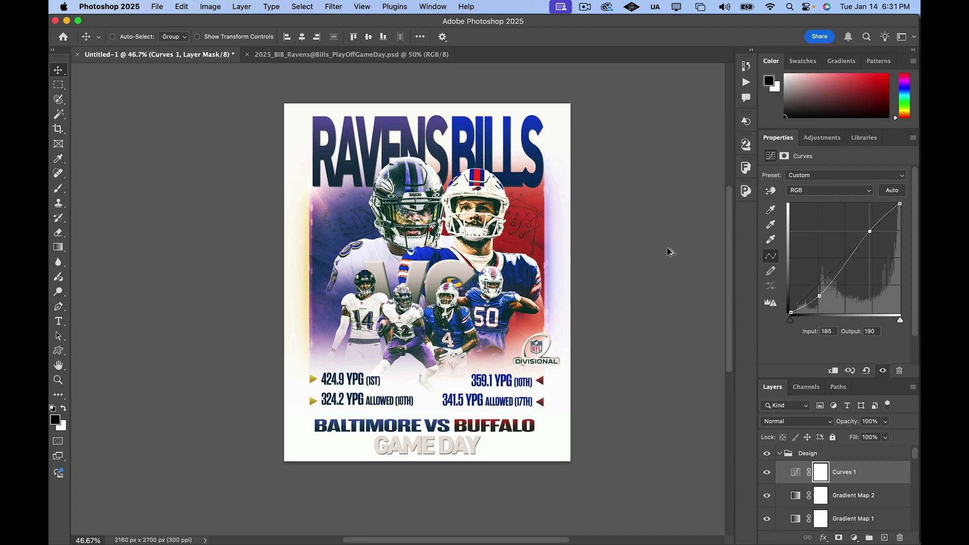
{"action": "scroll", "coordinate": [673, 253], "scroll_direction": "right", "scroll_amount": 2}
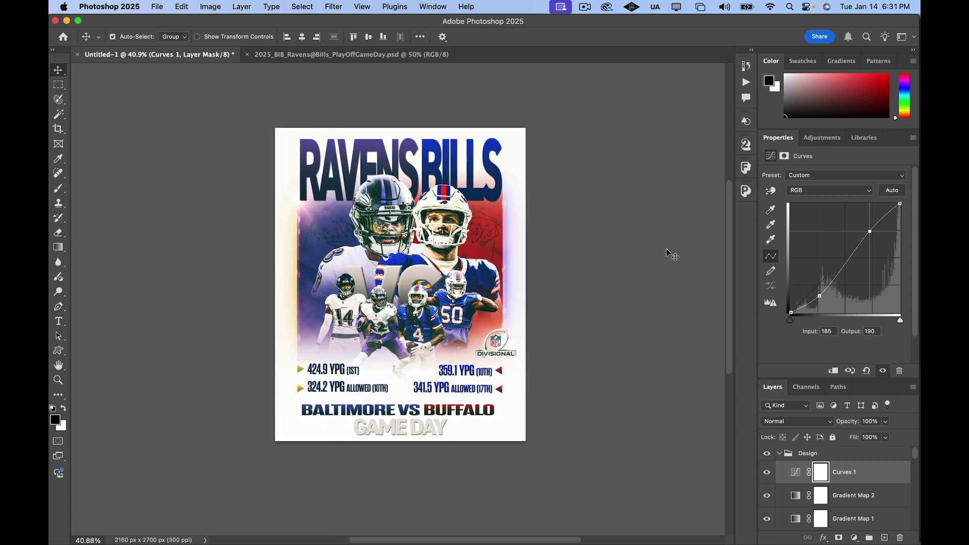
{"action": "scroll", "coordinate": [624, 286], "scroll_direction": "up", "scroll_amount": 1}
{"action": "scroll", "coordinate": [624, 287], "scroll_direction": "up", "scroll_amount": 2}
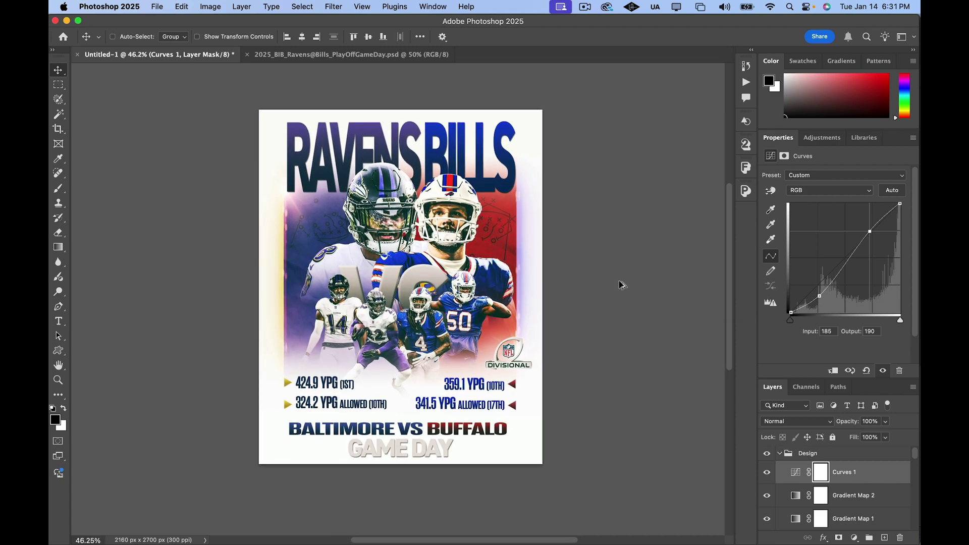
{"action": "scroll", "coordinate": [624, 287], "scroll_direction": "right", "scroll_amount": 1}
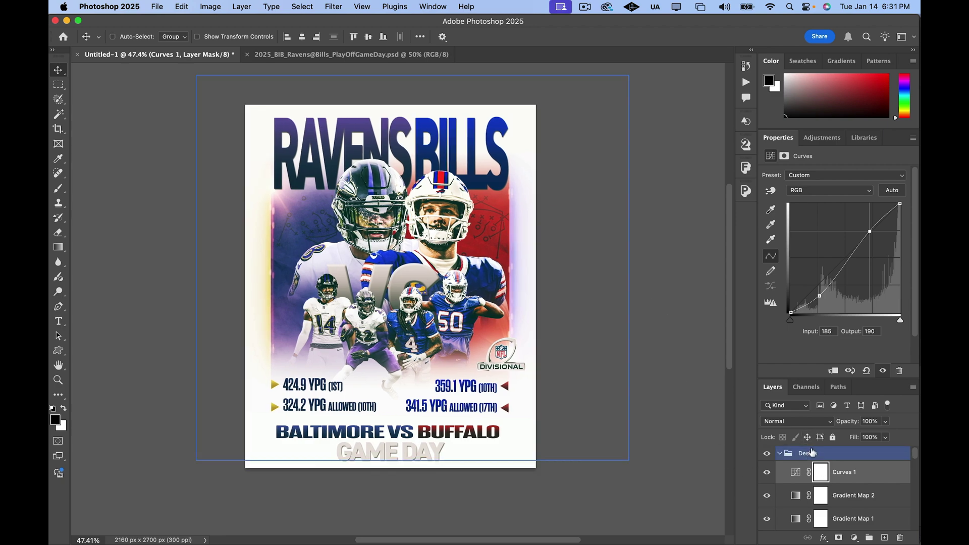
{"action": "scroll", "coordinate": [861, 476], "scroll_direction": "down", "scroll_amount": 10}
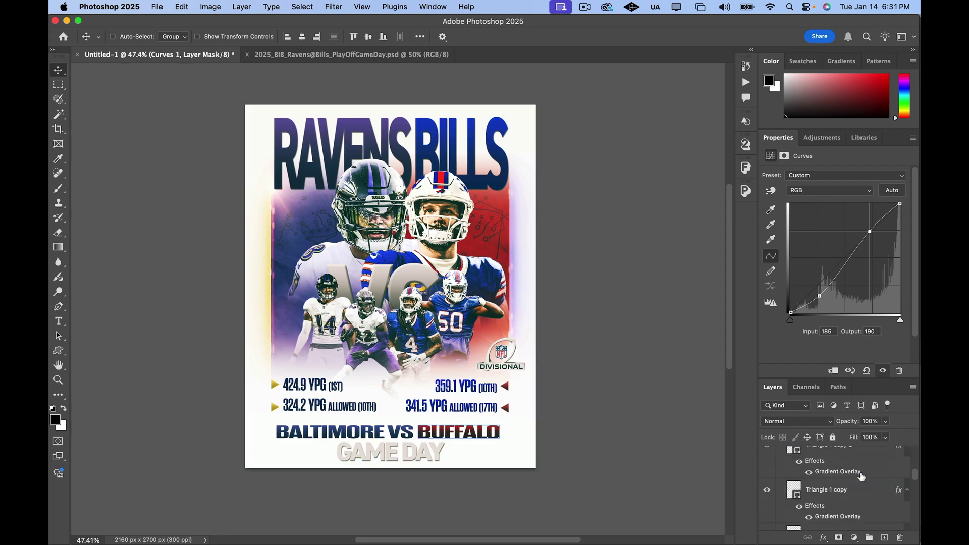
{"action": "scroll", "coordinate": [861, 476], "scroll_direction": "up", "scroll_amount": 10}
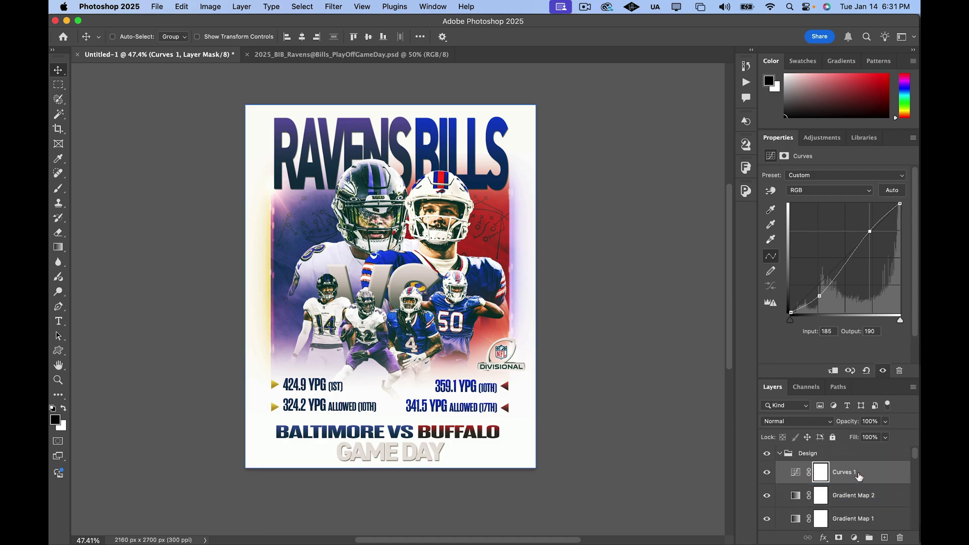